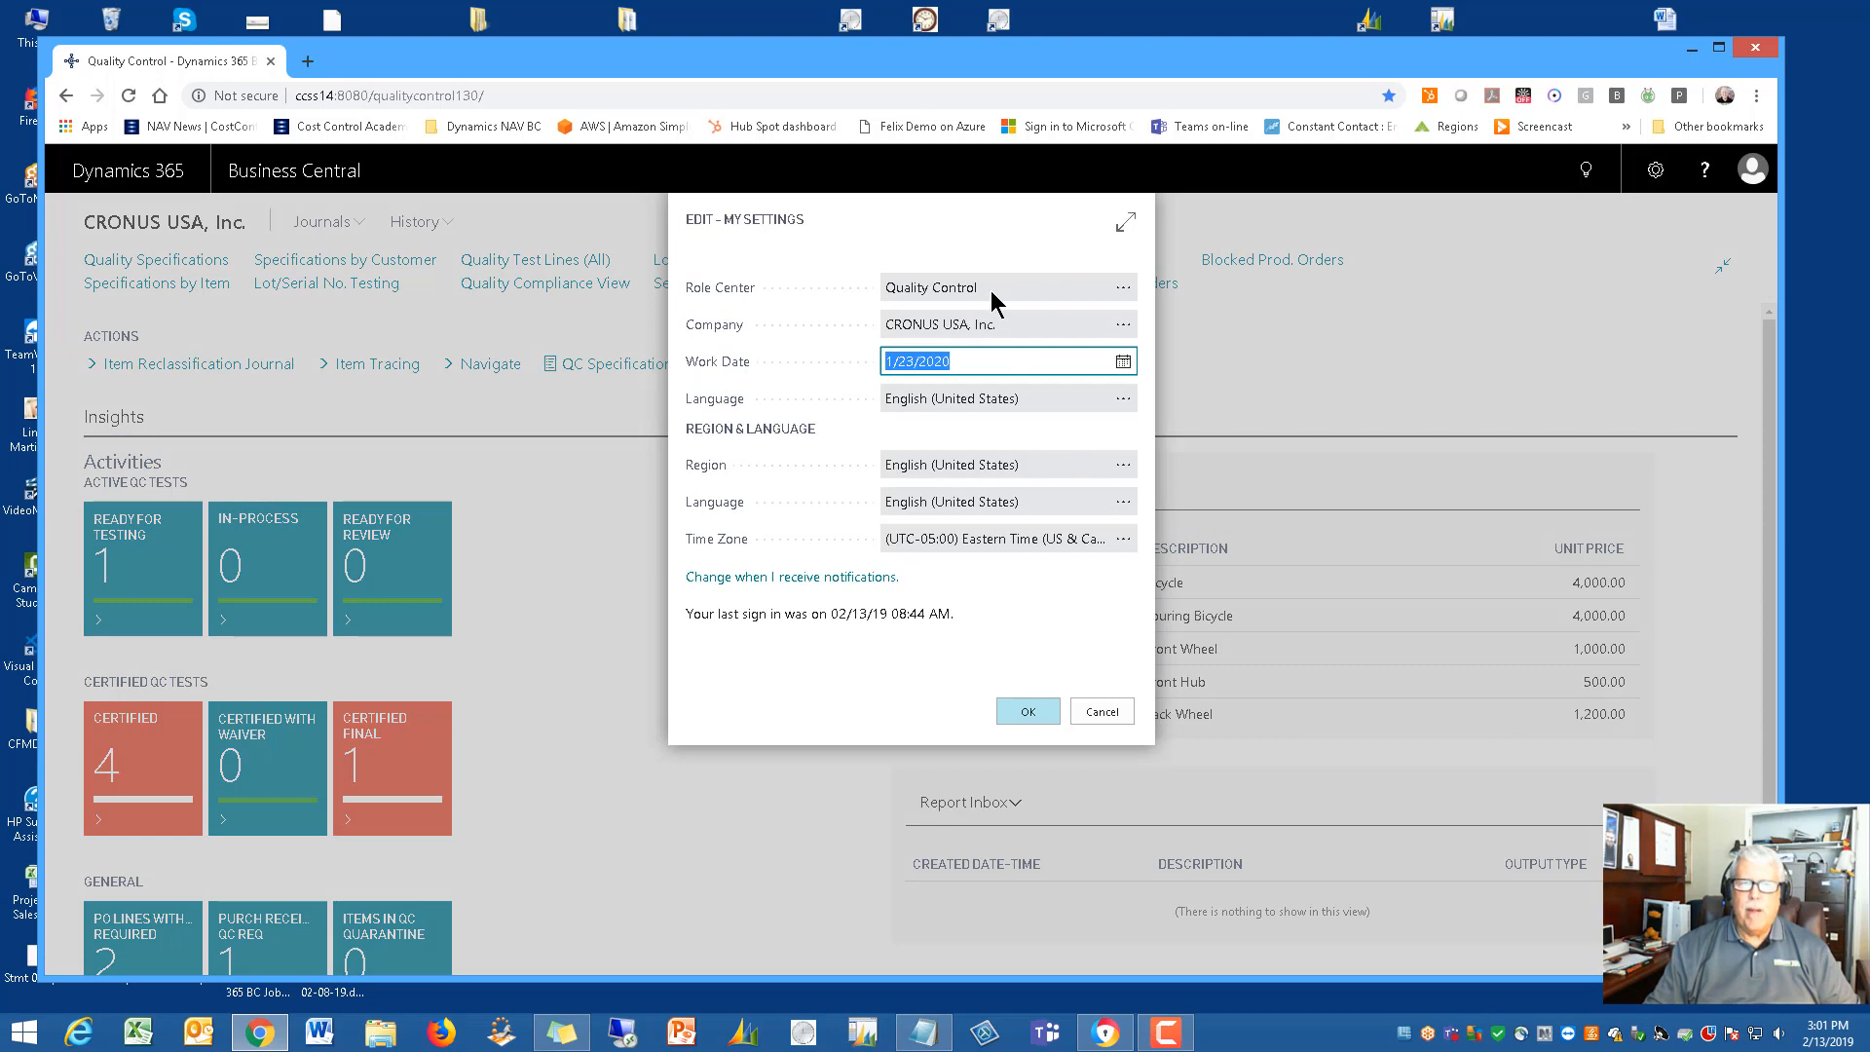
# Choose Quality Control as the role center in My Settings and save the settings
pyautogui.click(991, 290)
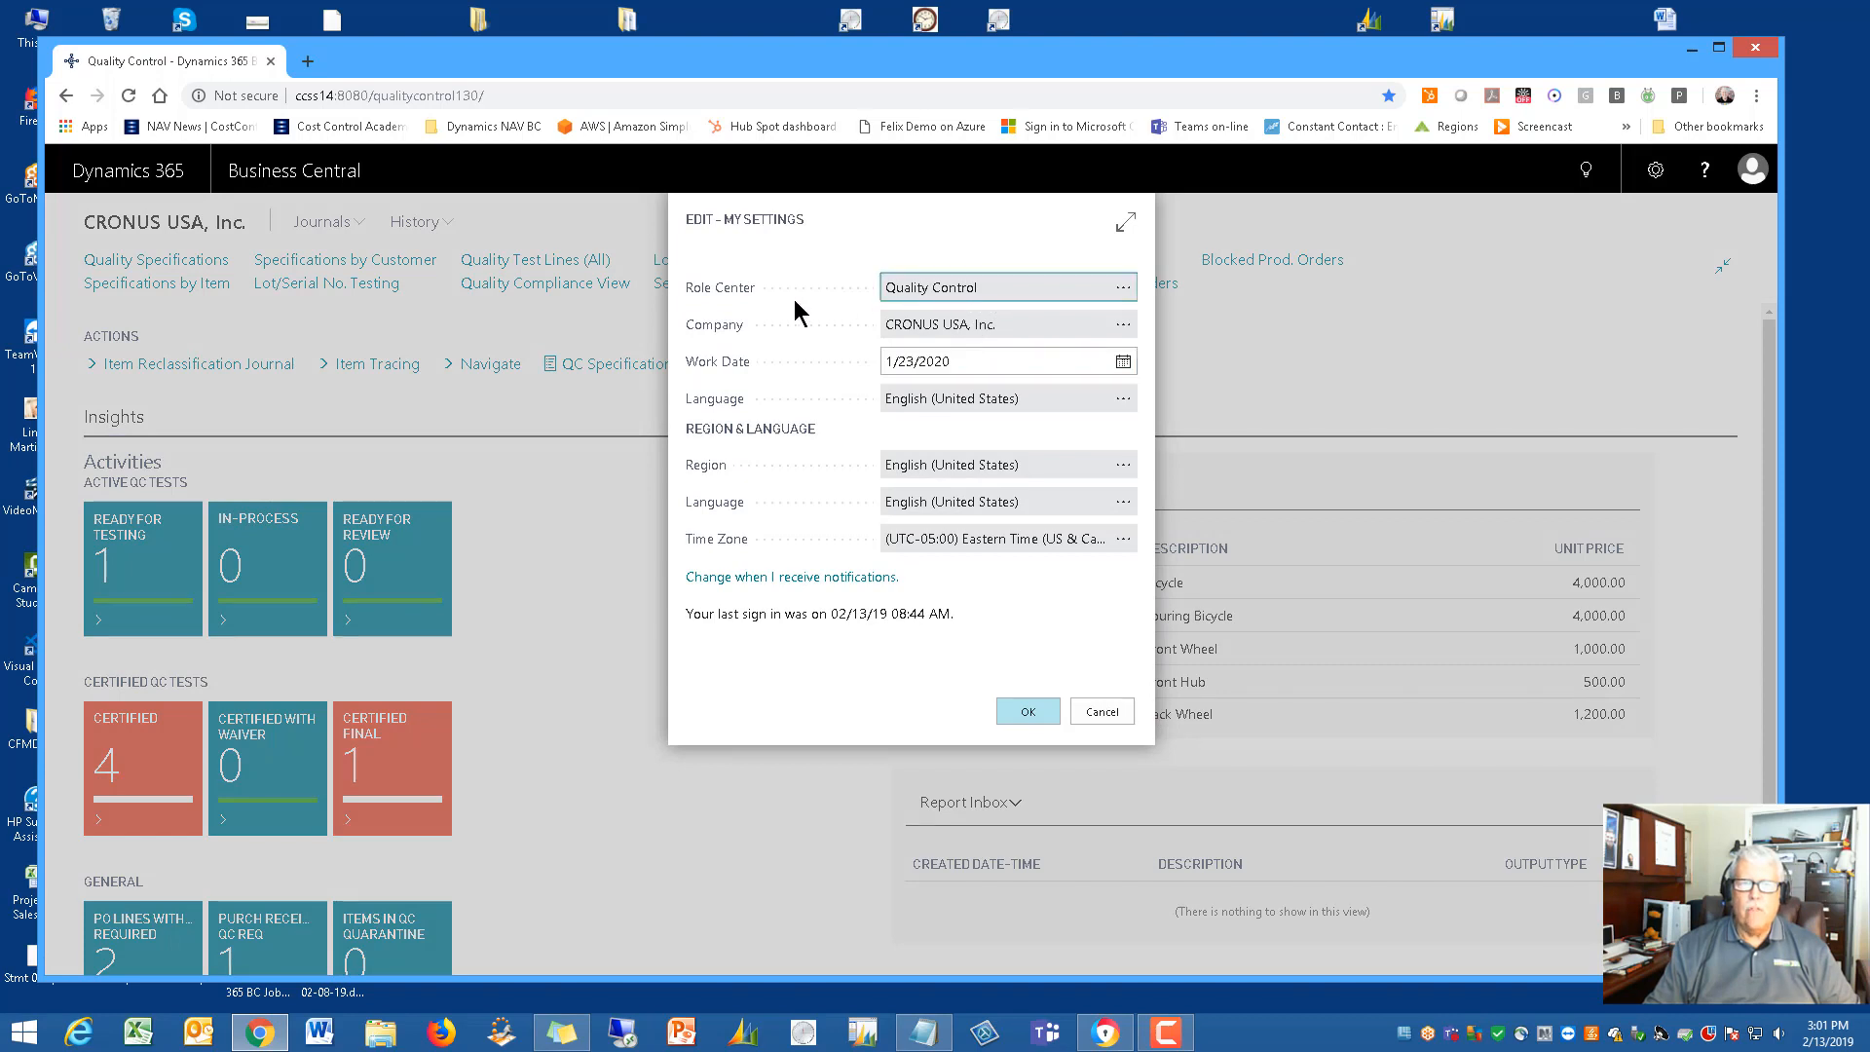
pyautogui.click(1119, 289)
pyautogui.click(1120, 290)
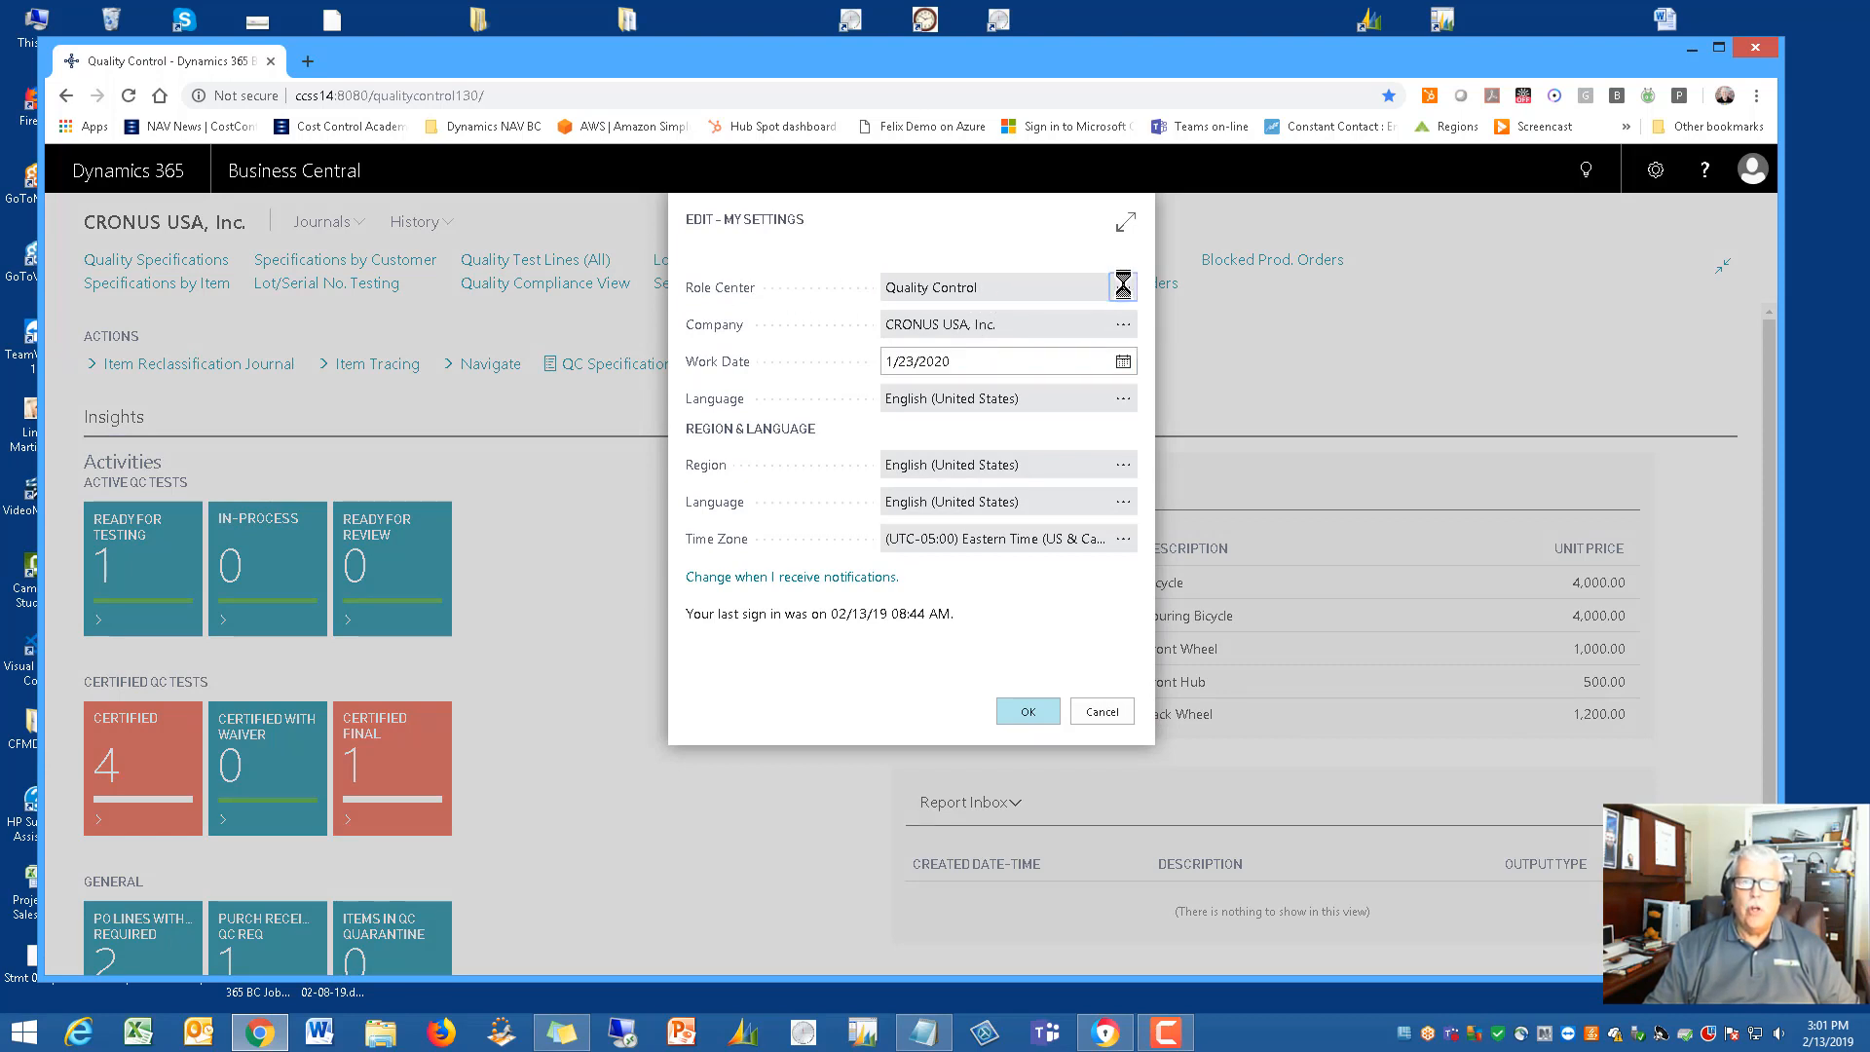
pyautogui.scroll(-3, 658, 368)
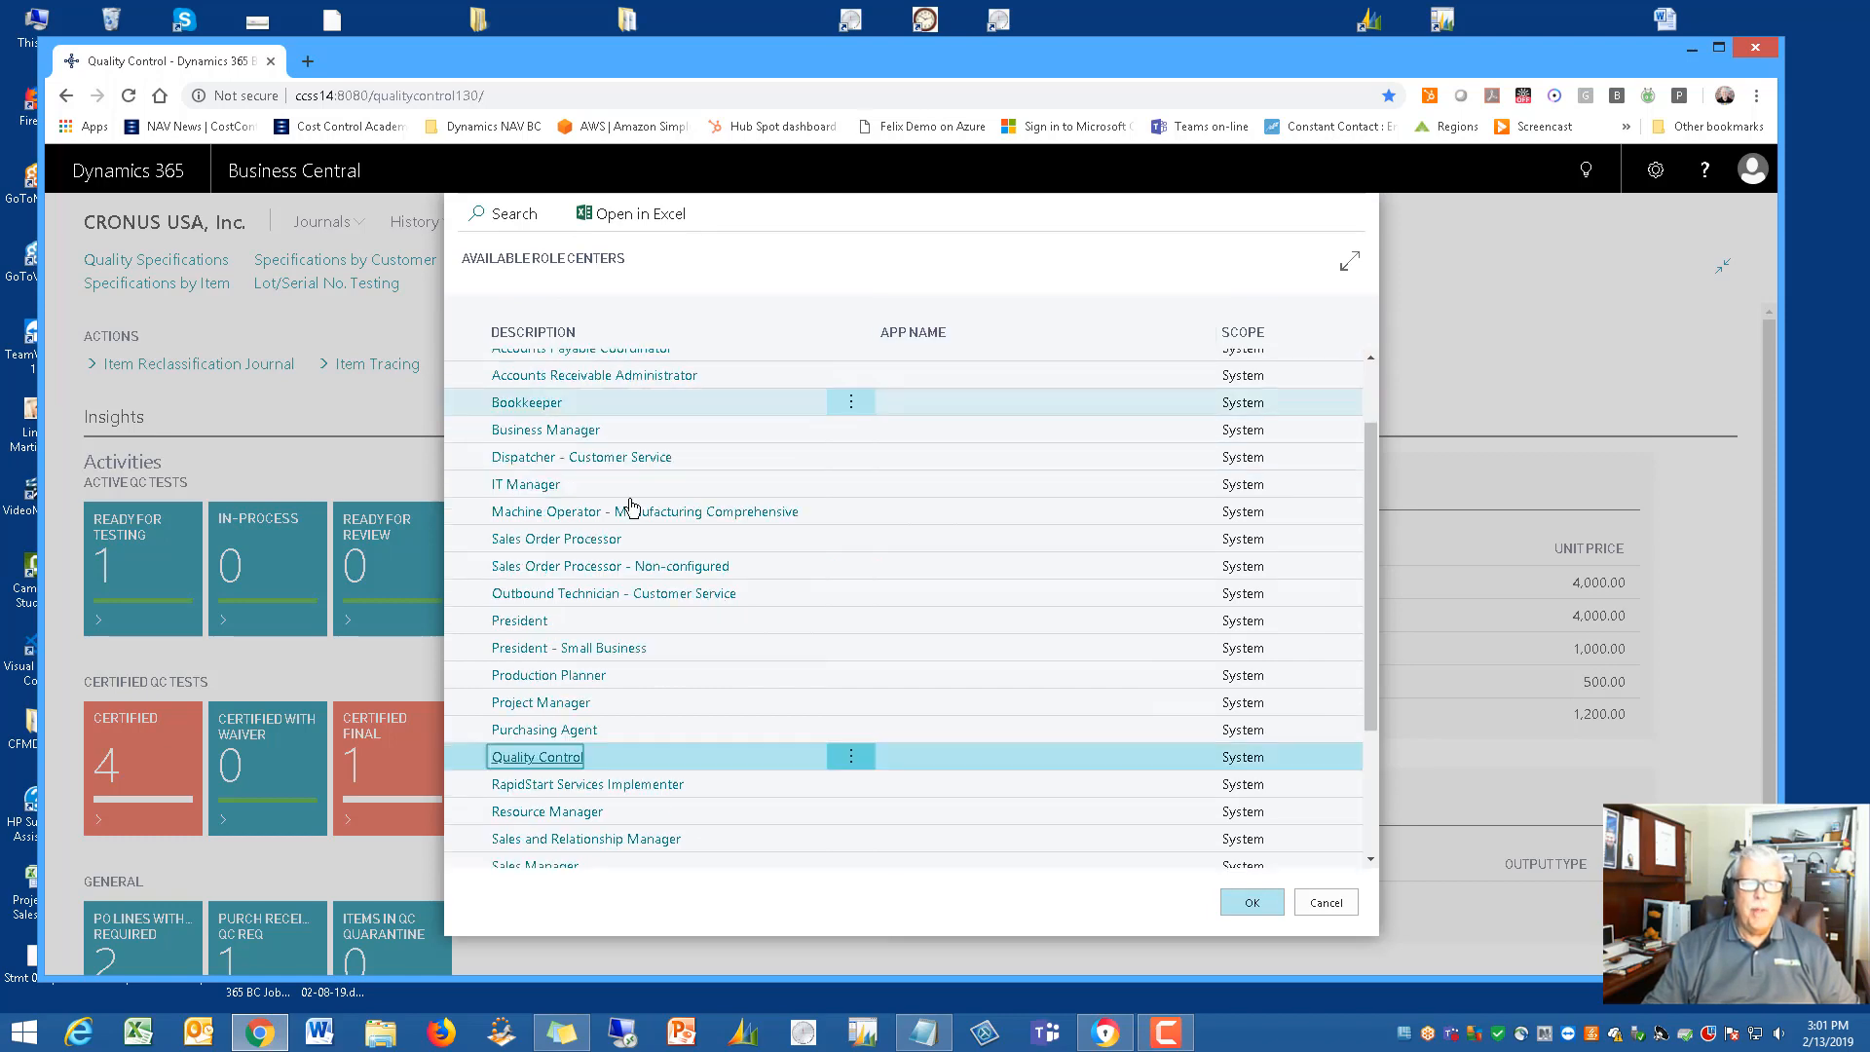
pyautogui.scroll(1, 630, 513)
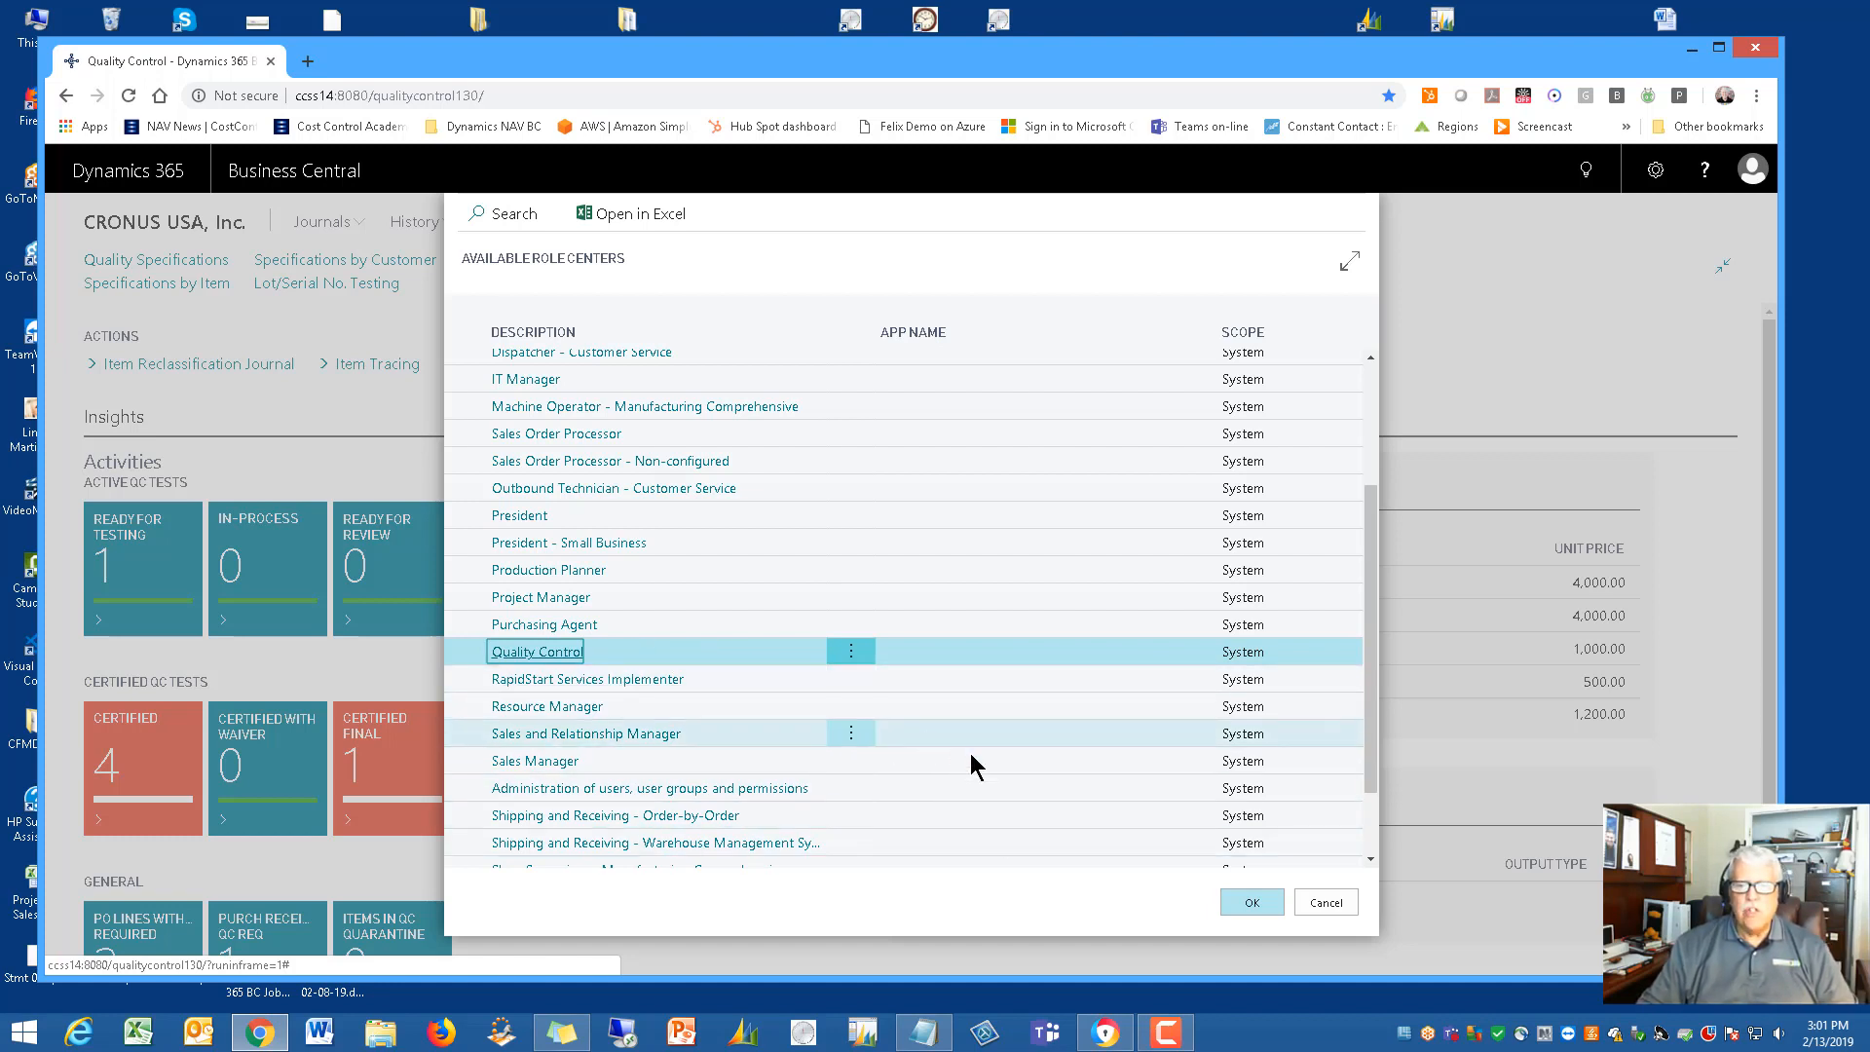
pyautogui.click(1245, 902)
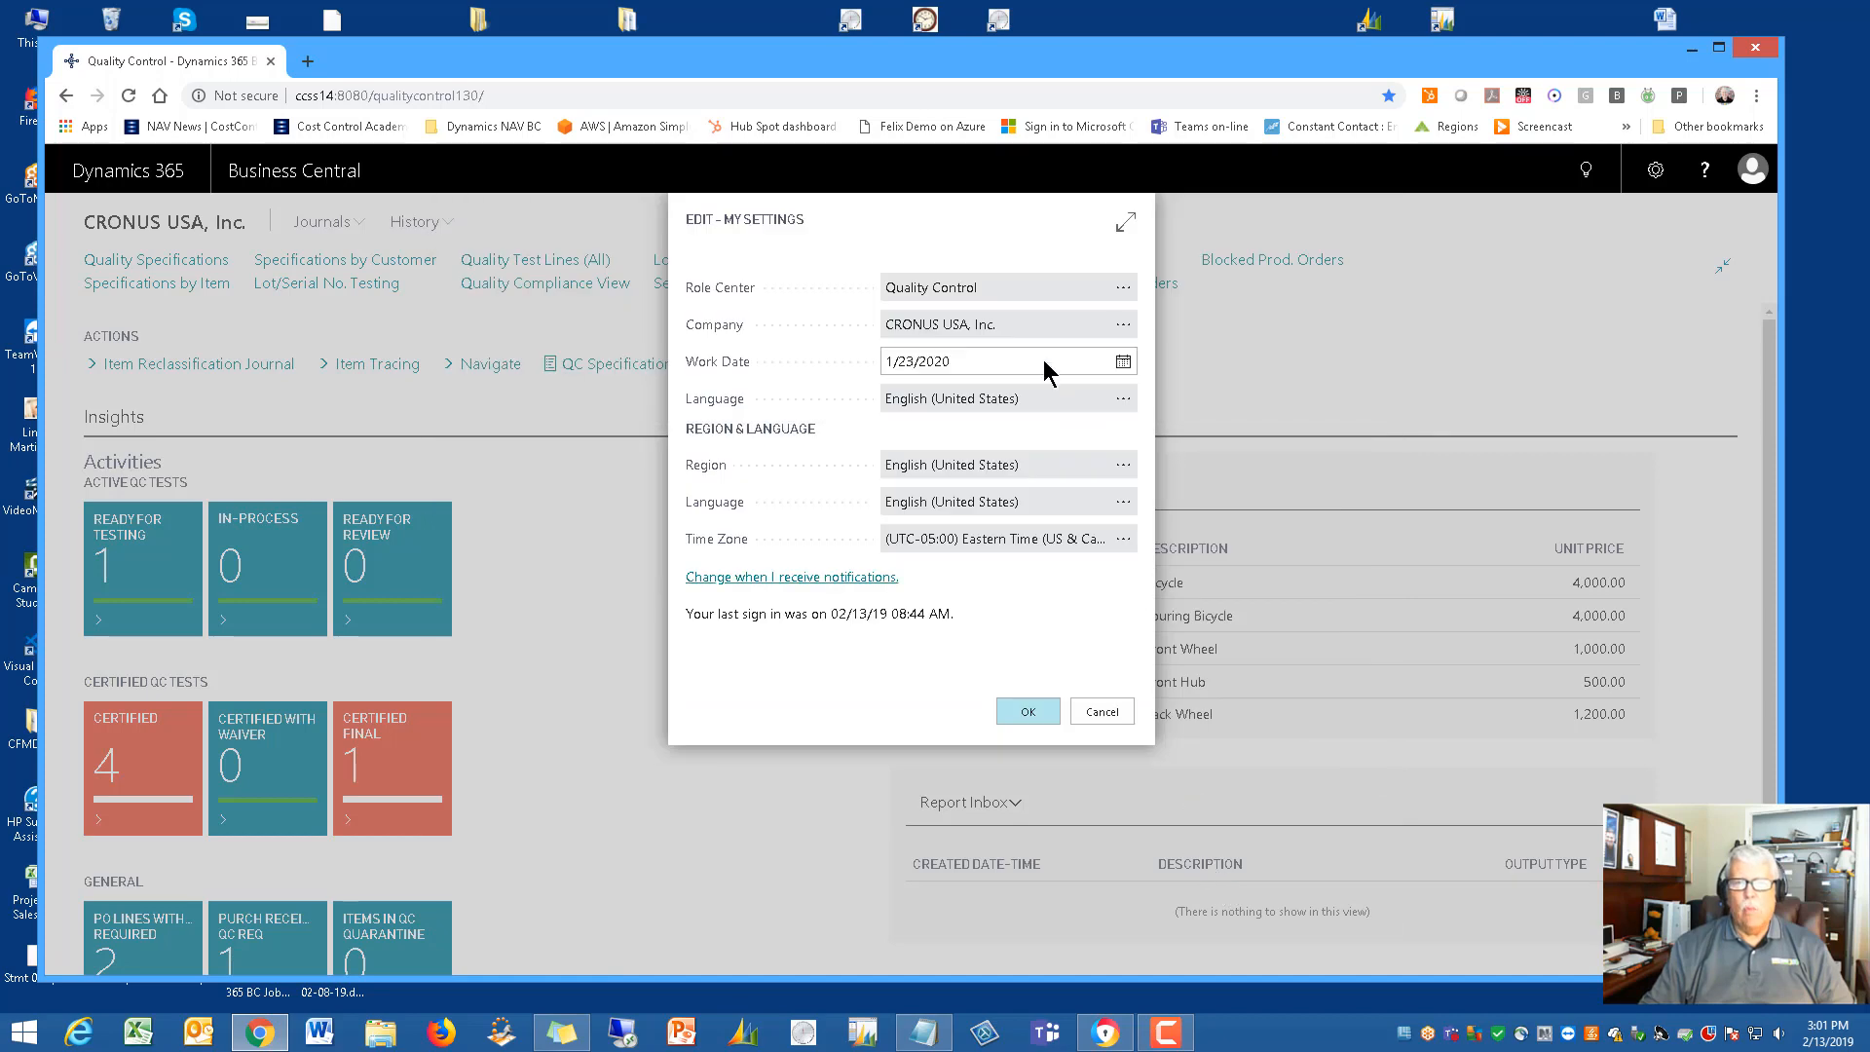
pyautogui.click(1021, 711)
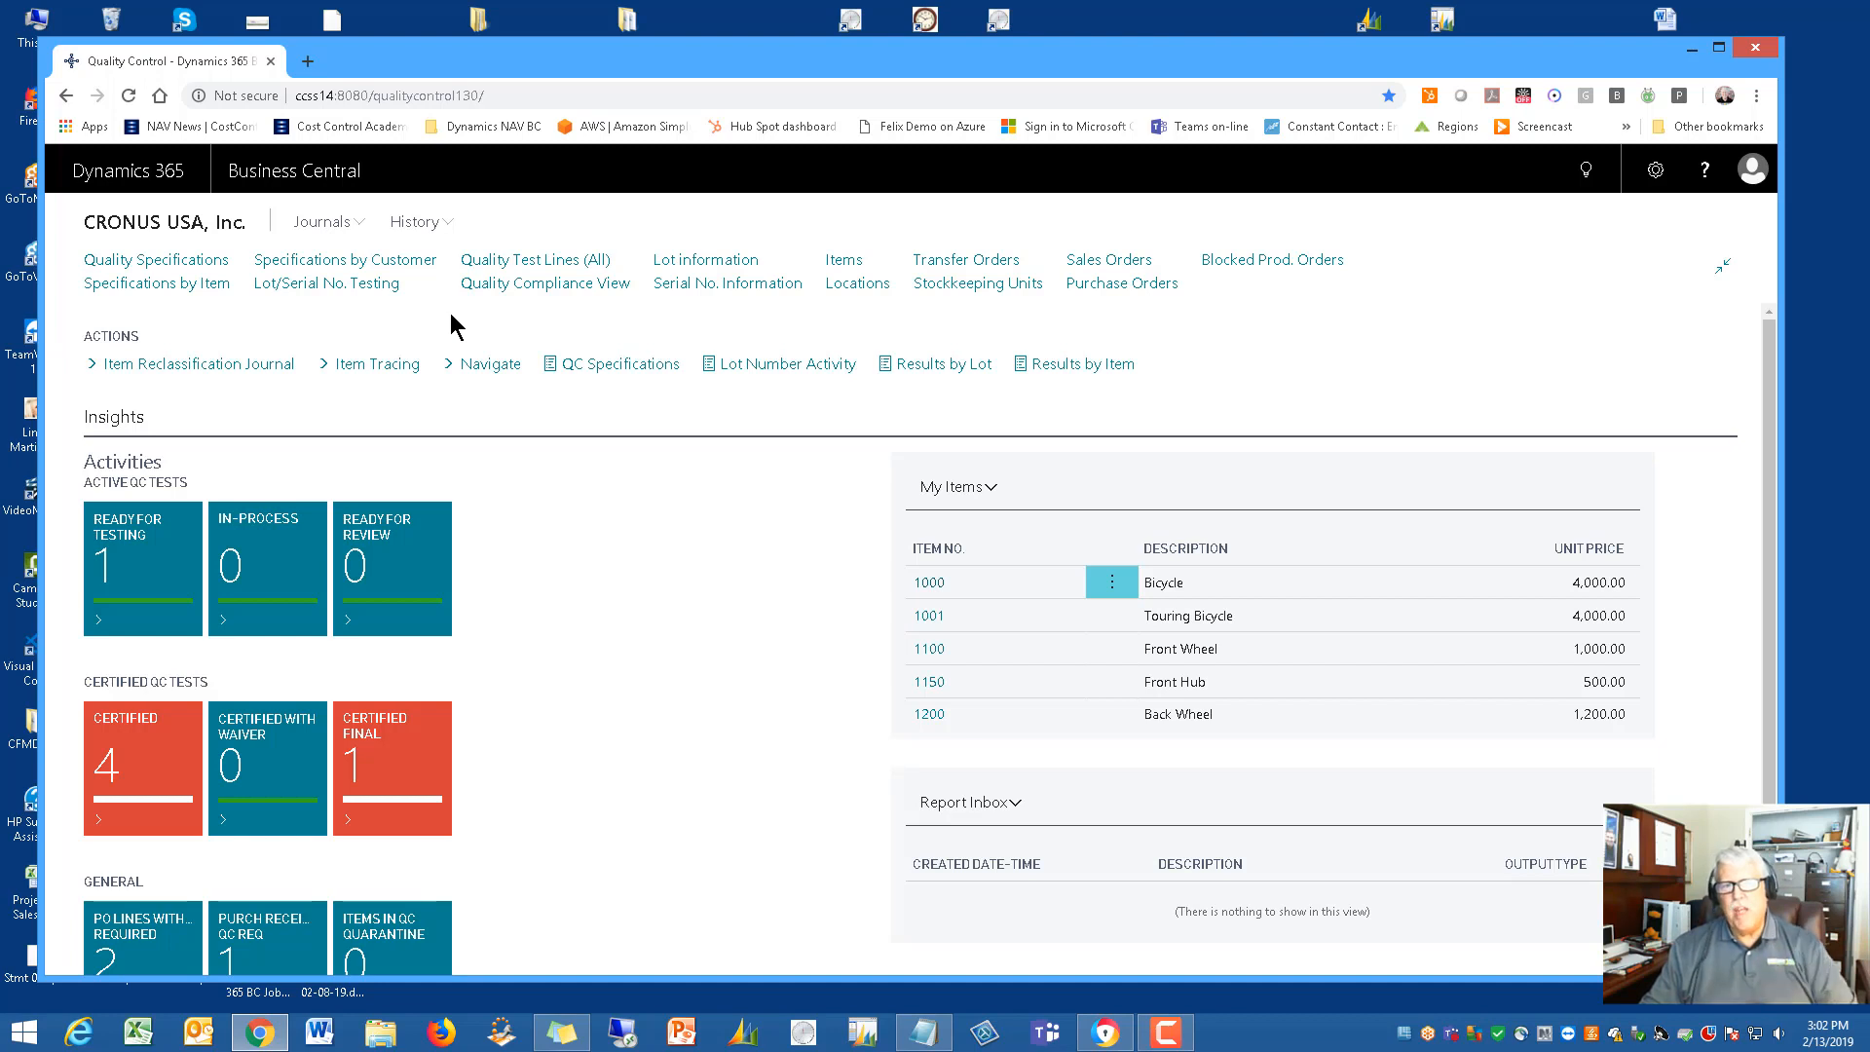
# Switch to the Quality Control Manual in the browser and read the Setup Guide on selecting the role center and setting up a QC test number series
pyautogui.click(1165, 1042)
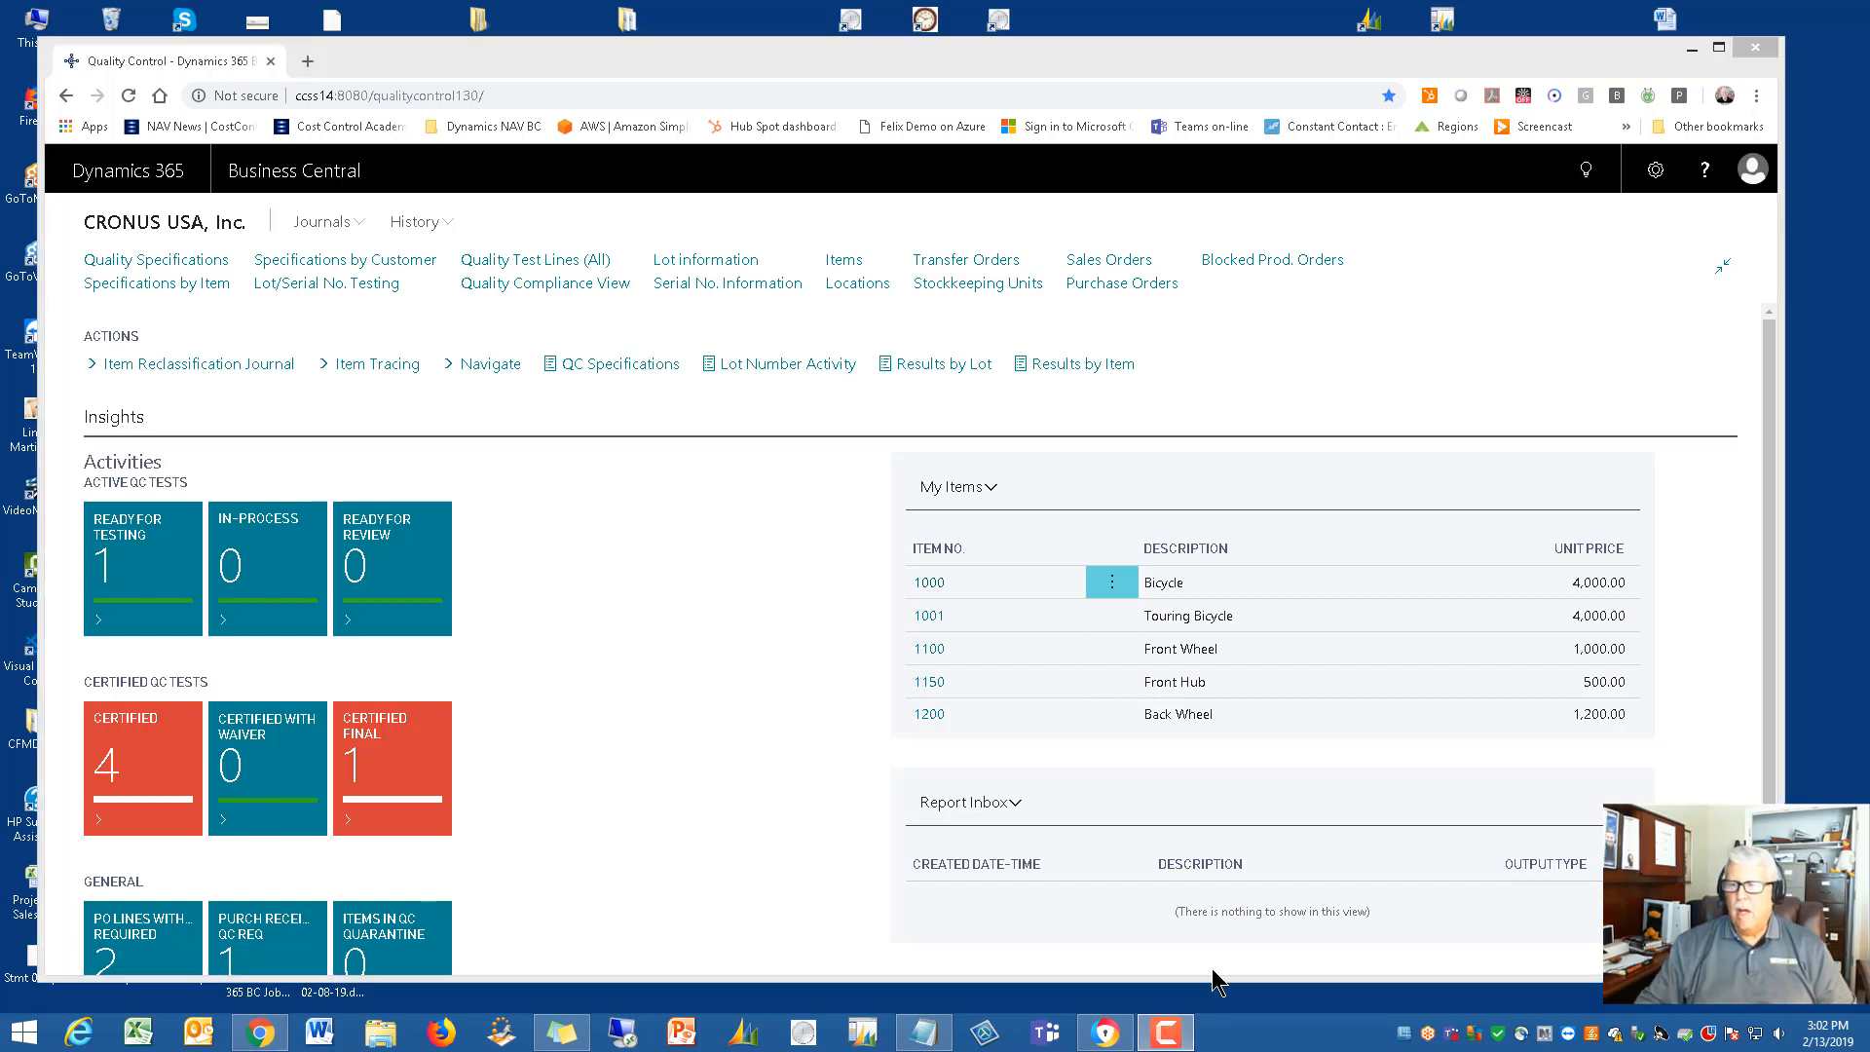
pyautogui.click(1103, 1037)
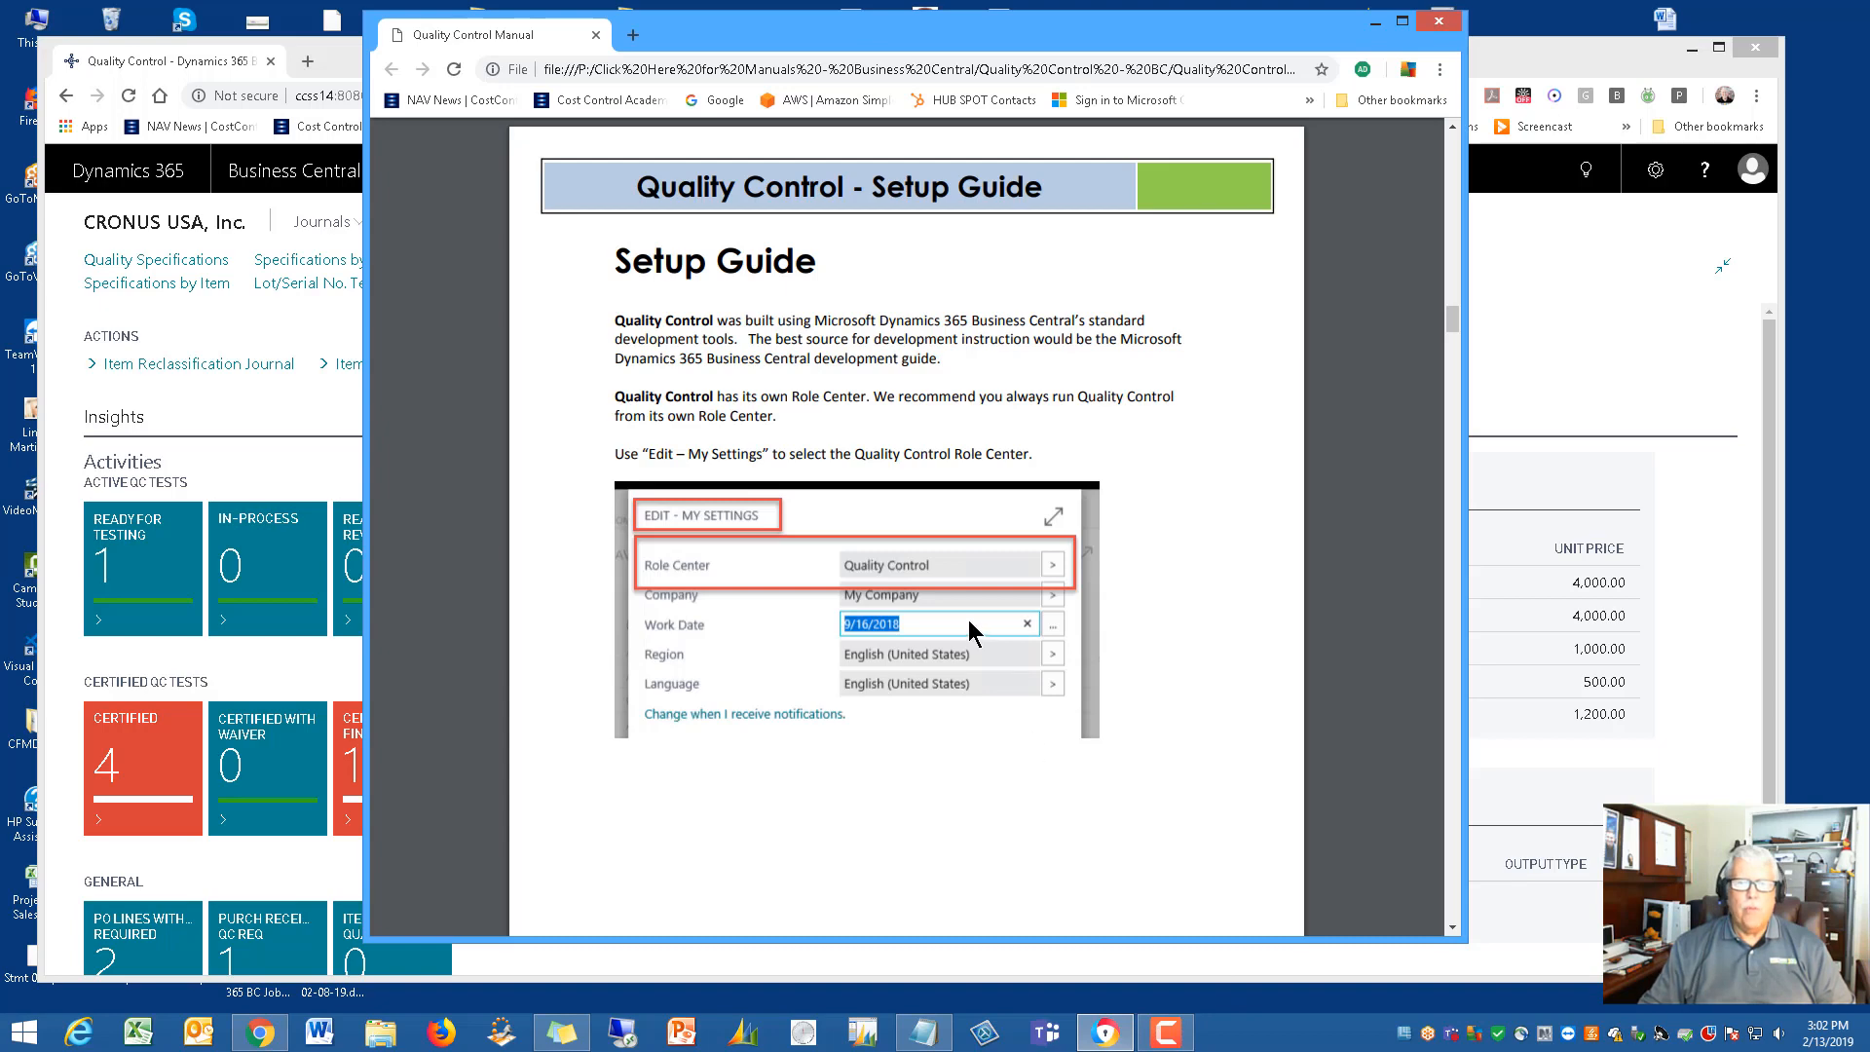
pyautogui.scroll(-1, 967, 619)
pyautogui.scroll(-8, 921, 598)
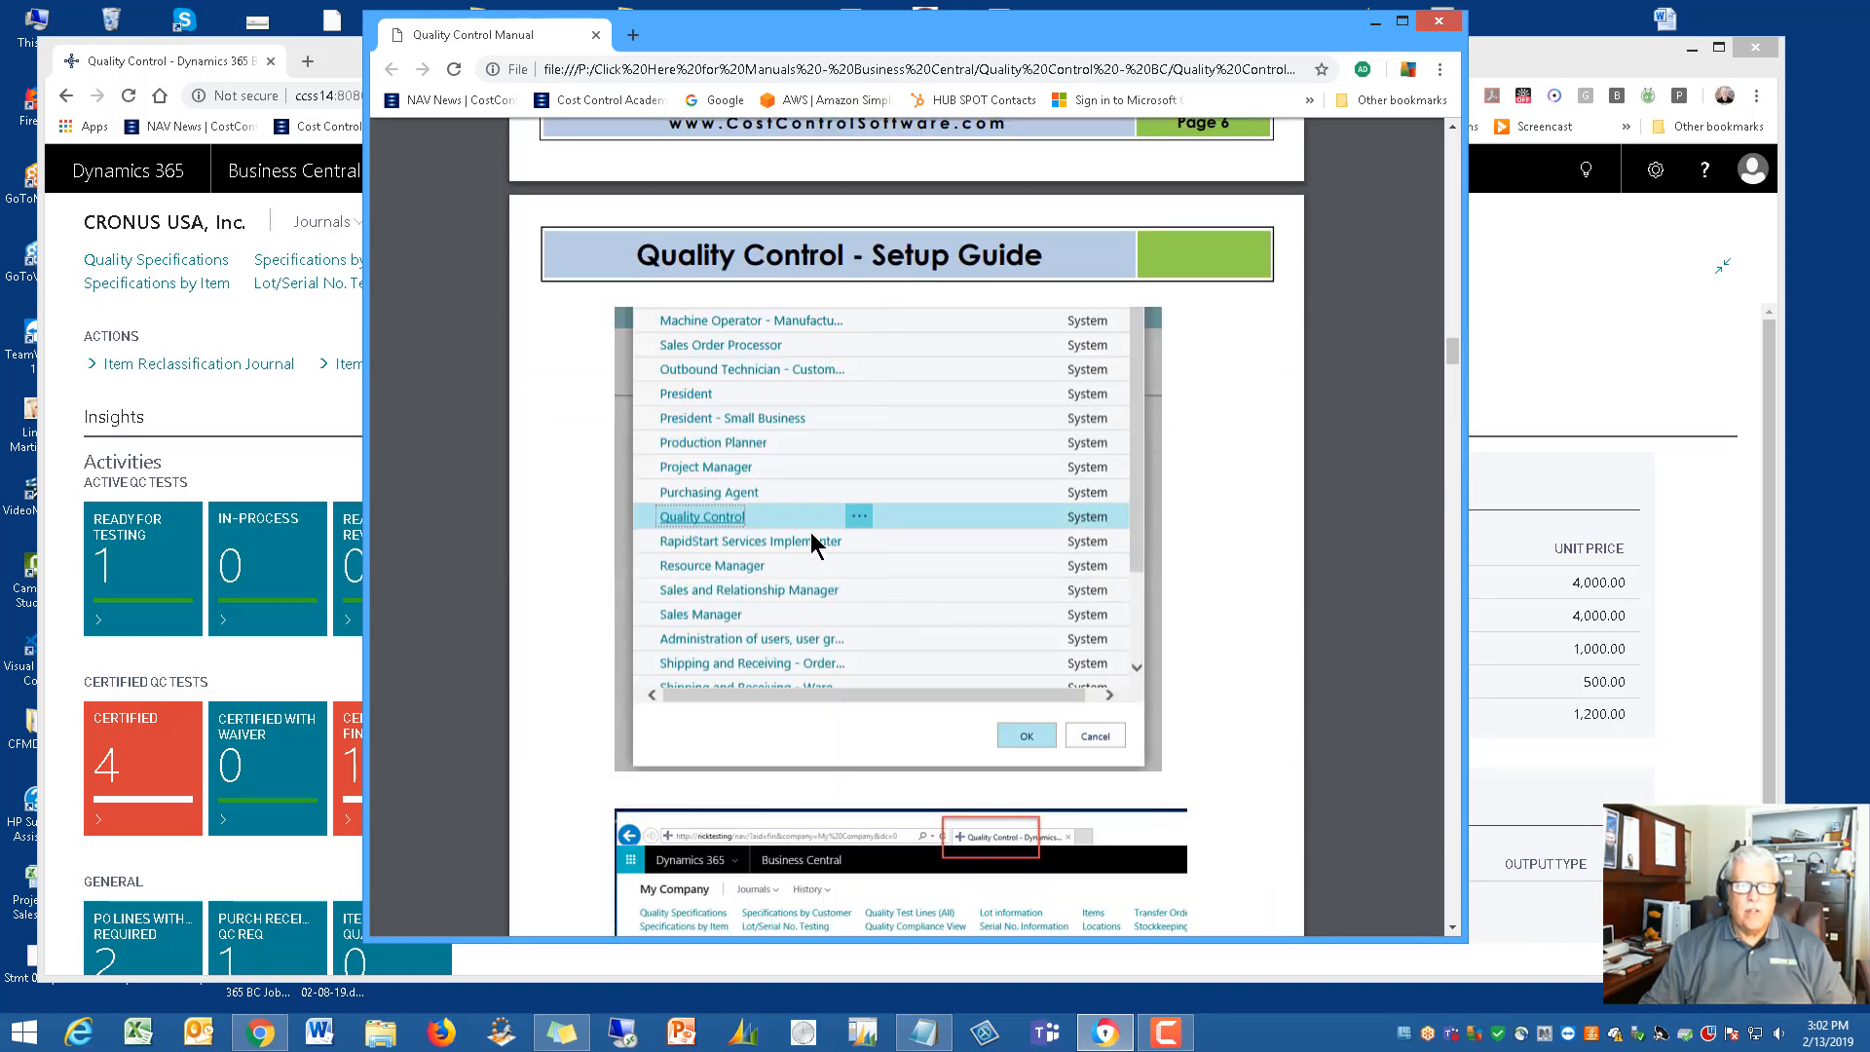
pyautogui.scroll(-4, 808, 599)
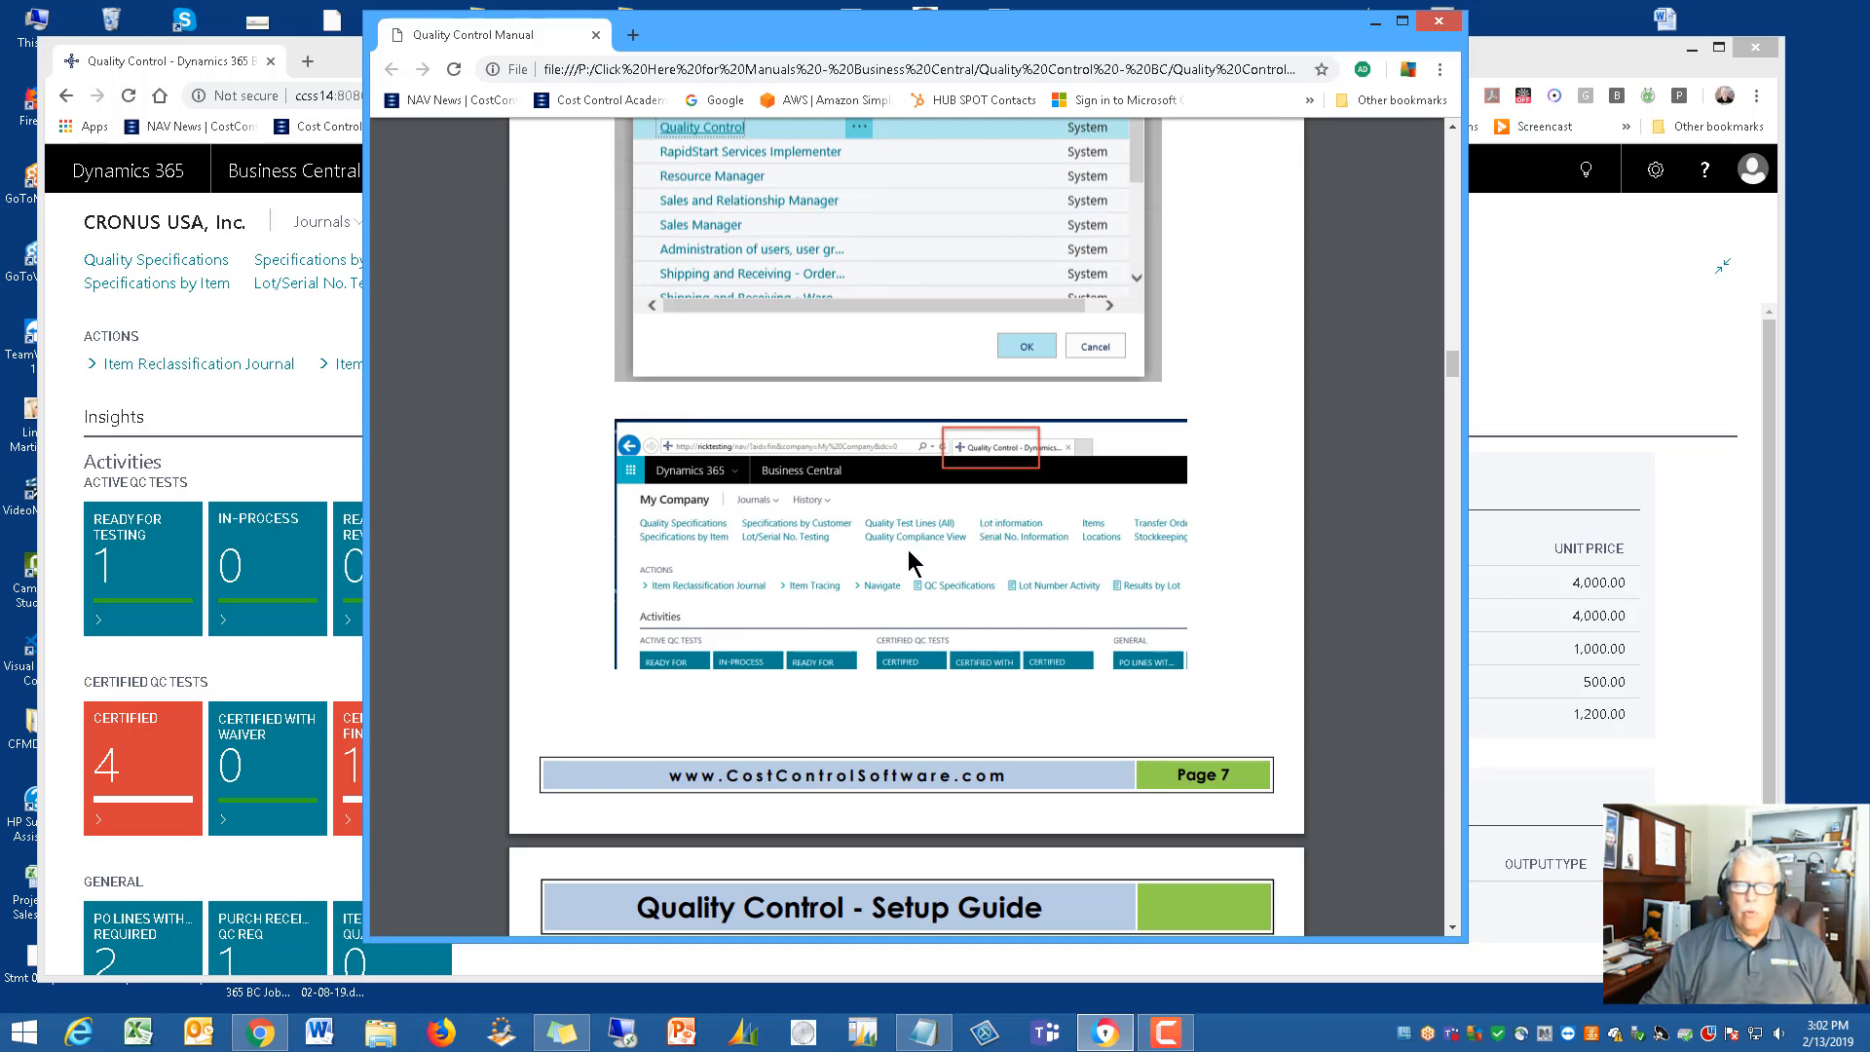
pyautogui.scroll(-4, 909, 551)
pyautogui.scroll(-2, 905, 554)
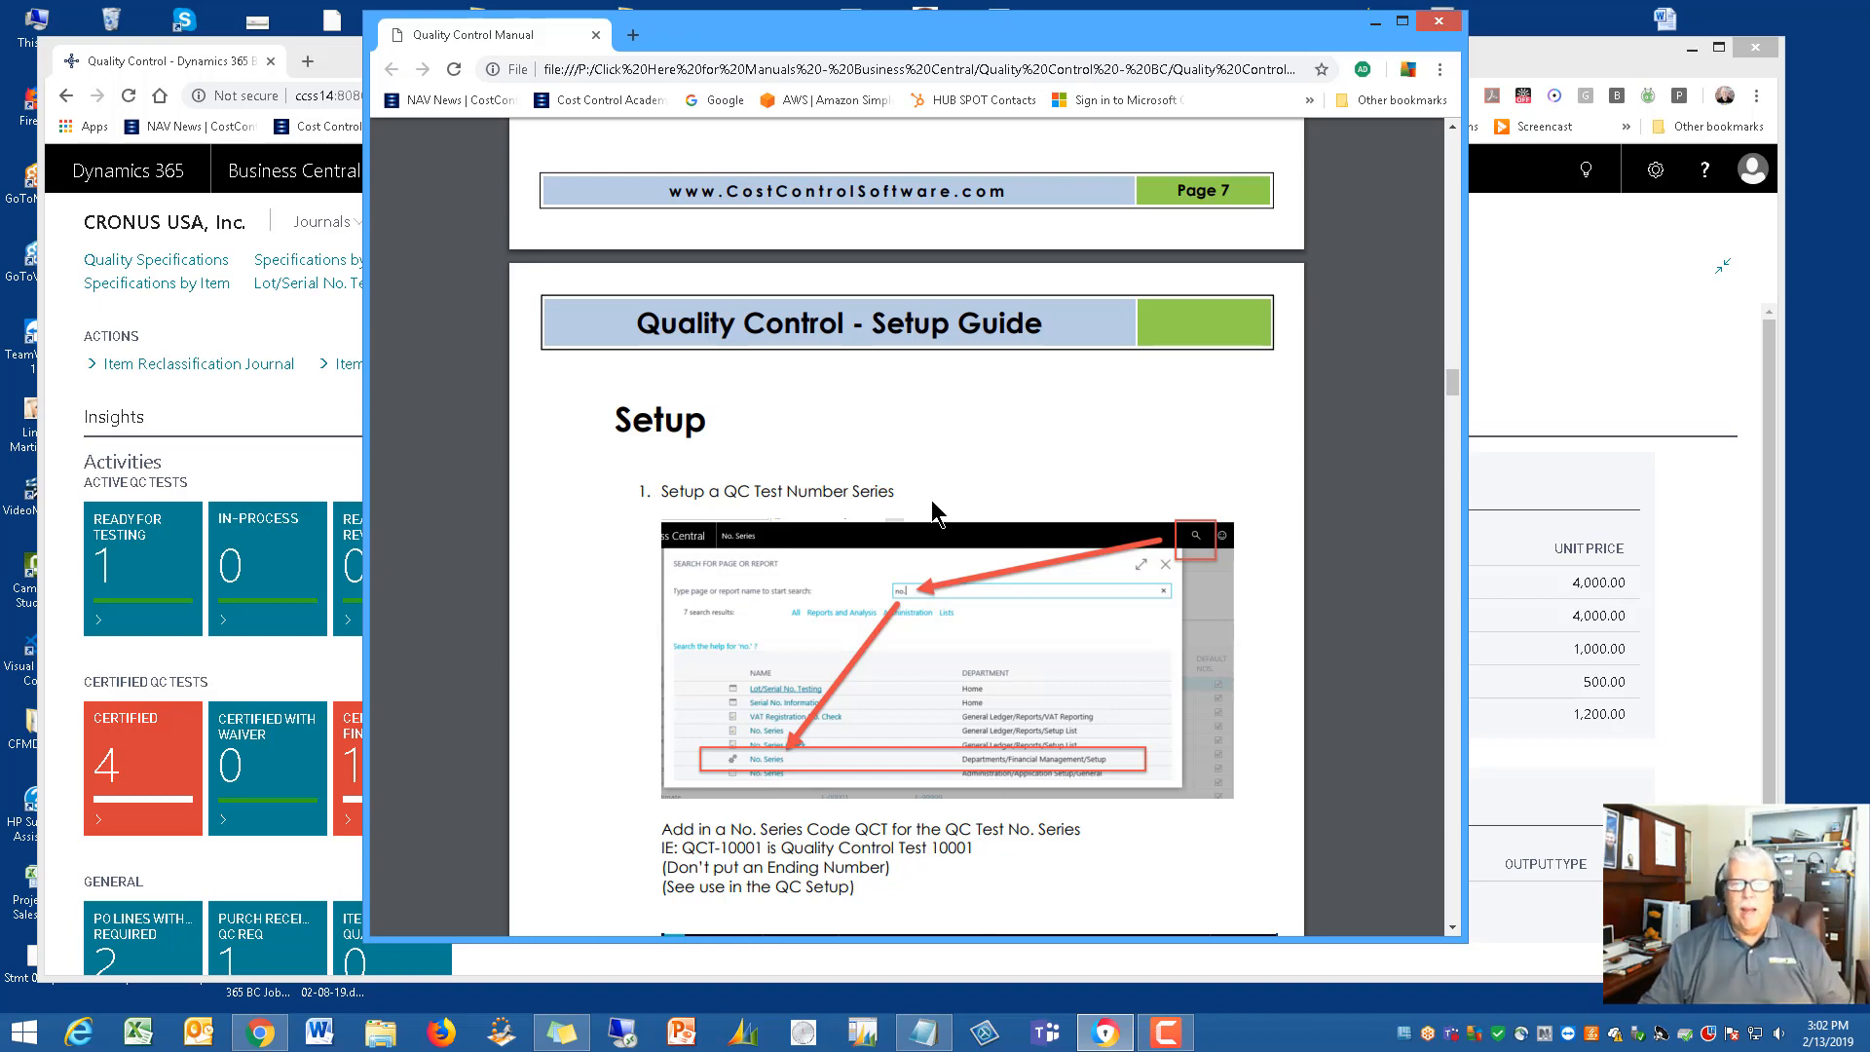
pyautogui.scroll(-1, 932, 514)
pyautogui.scroll(-2, 824, 650)
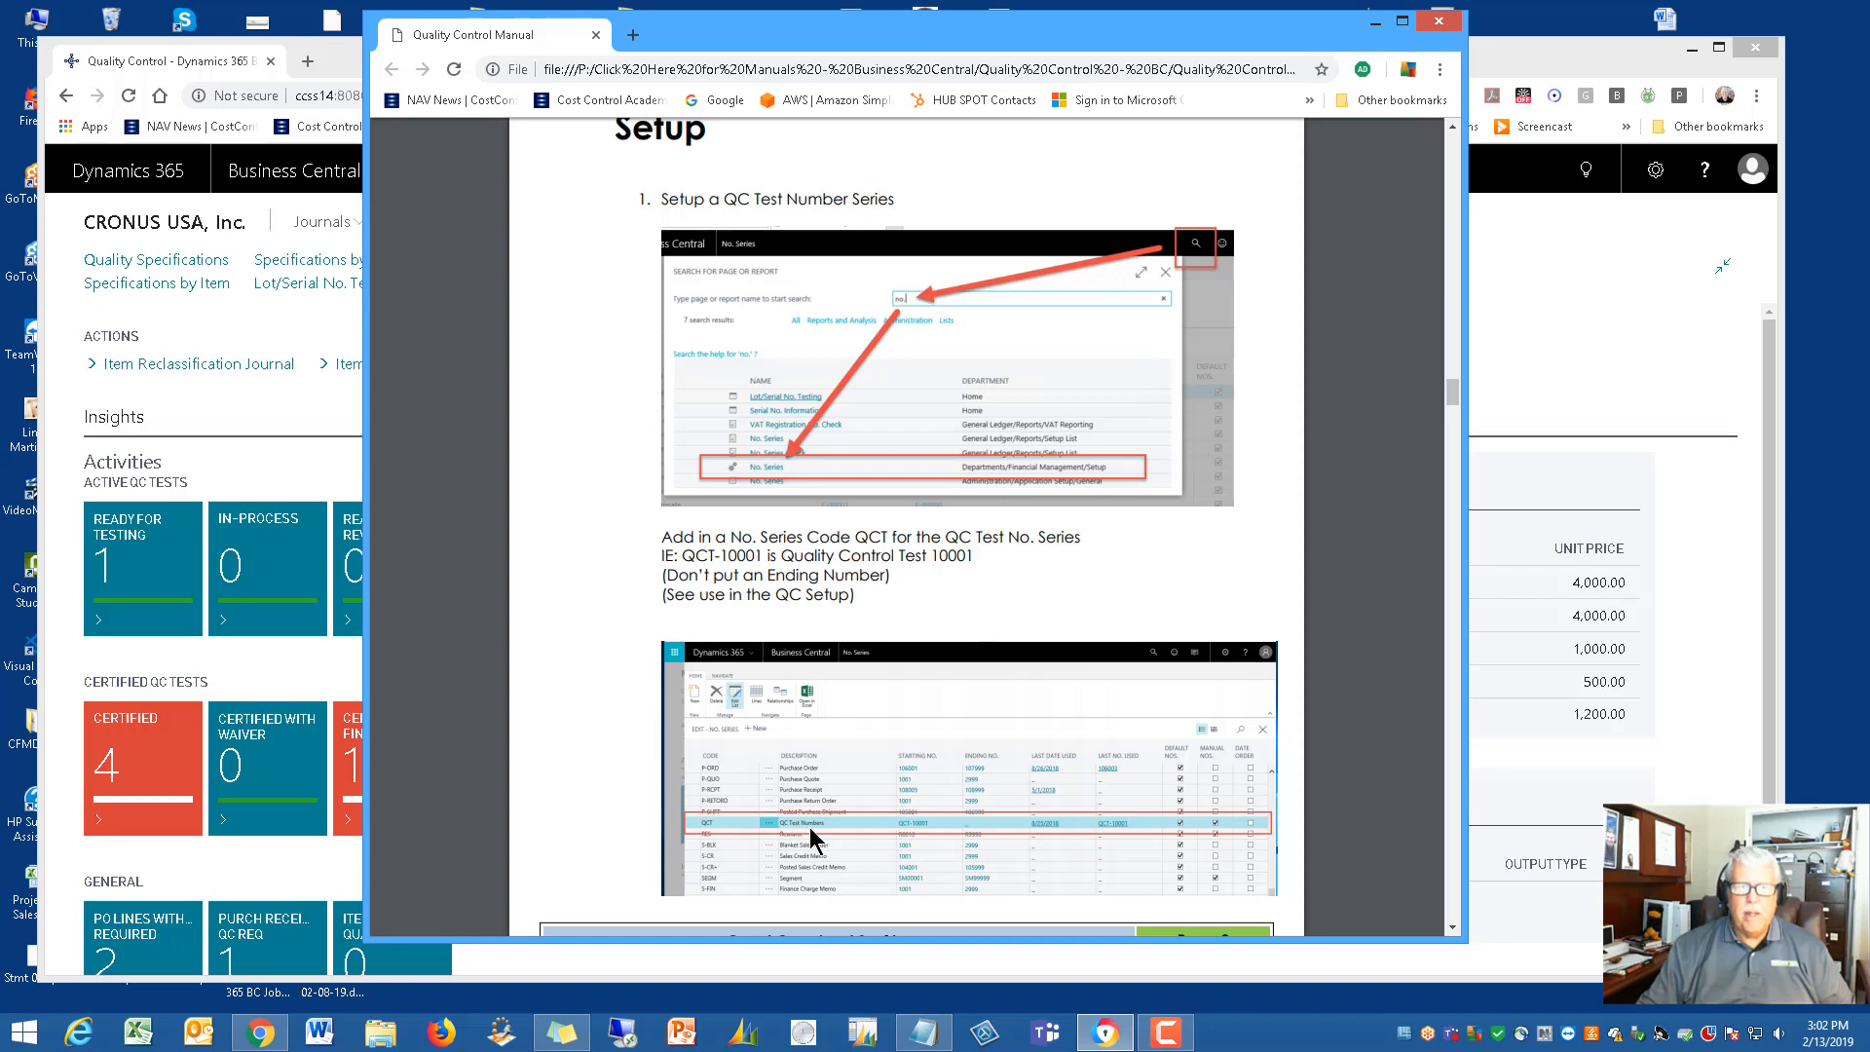
pyautogui.click(1375, 21)
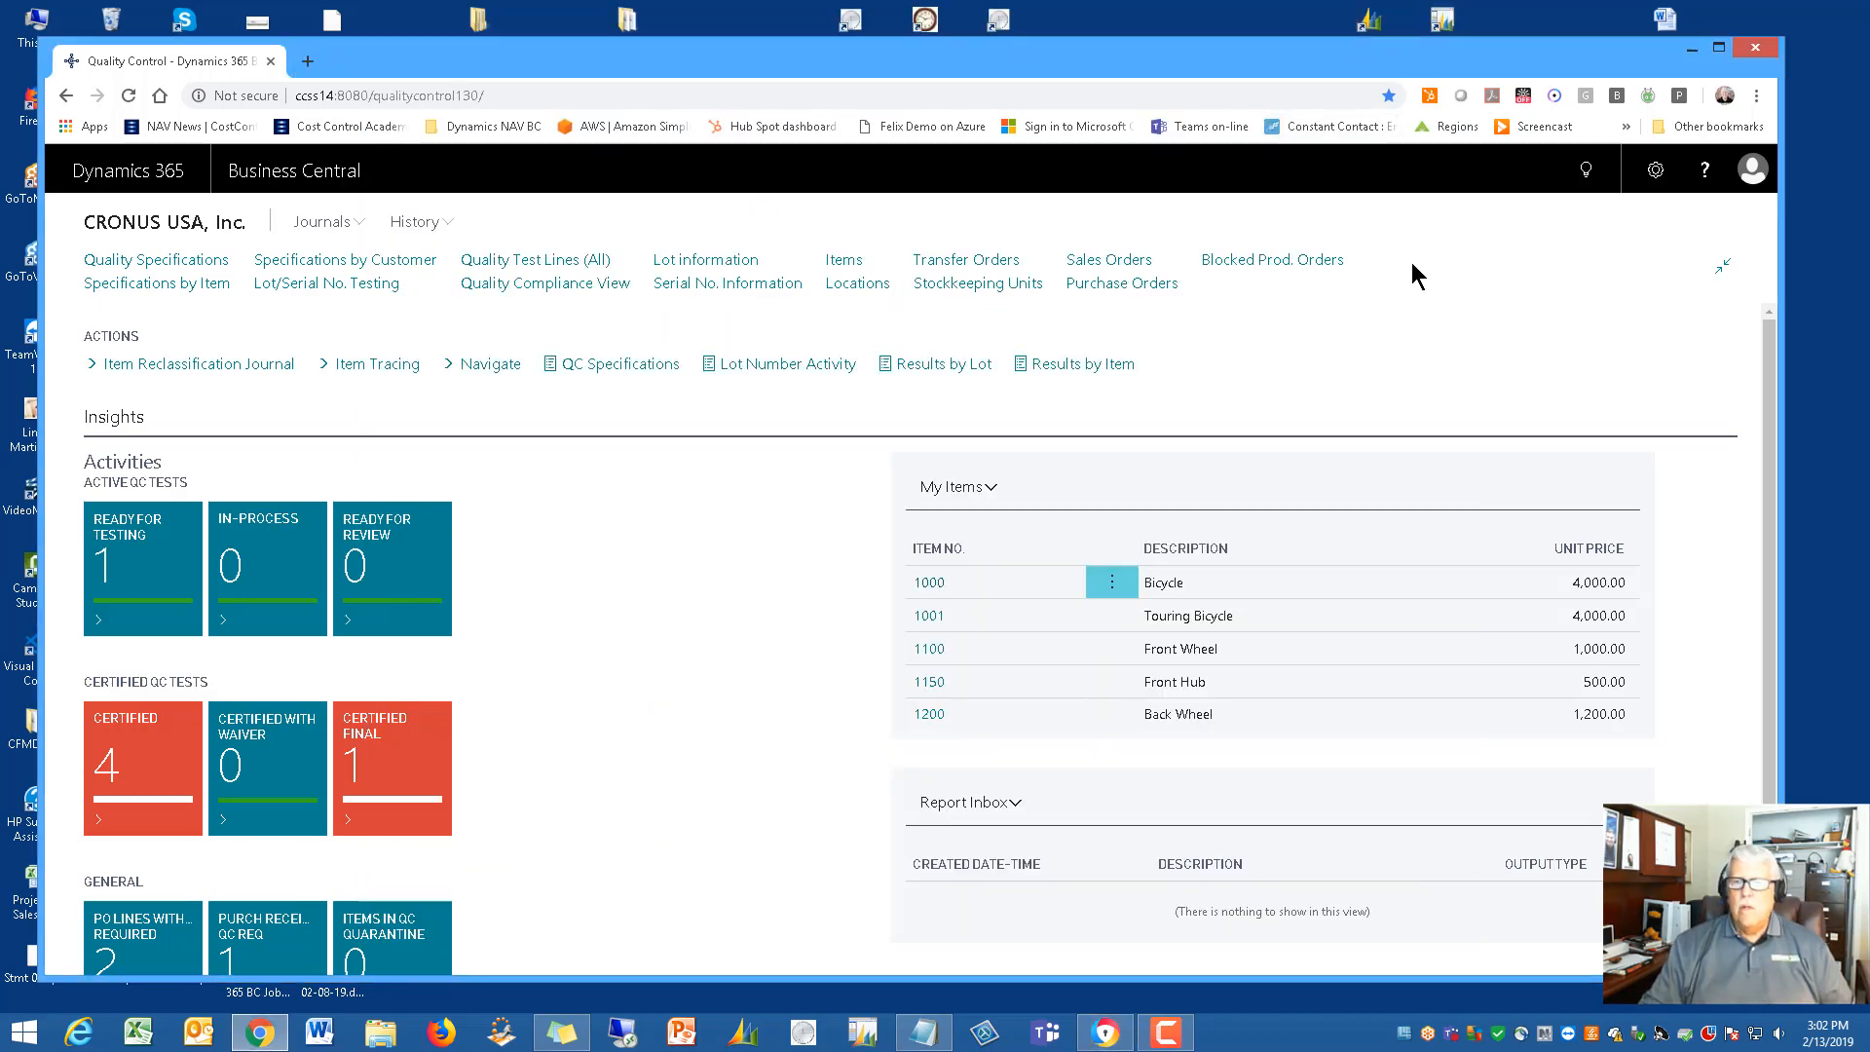
# Search Business Central for "no." and open the No. Series page
pyautogui.click(1652, 174)
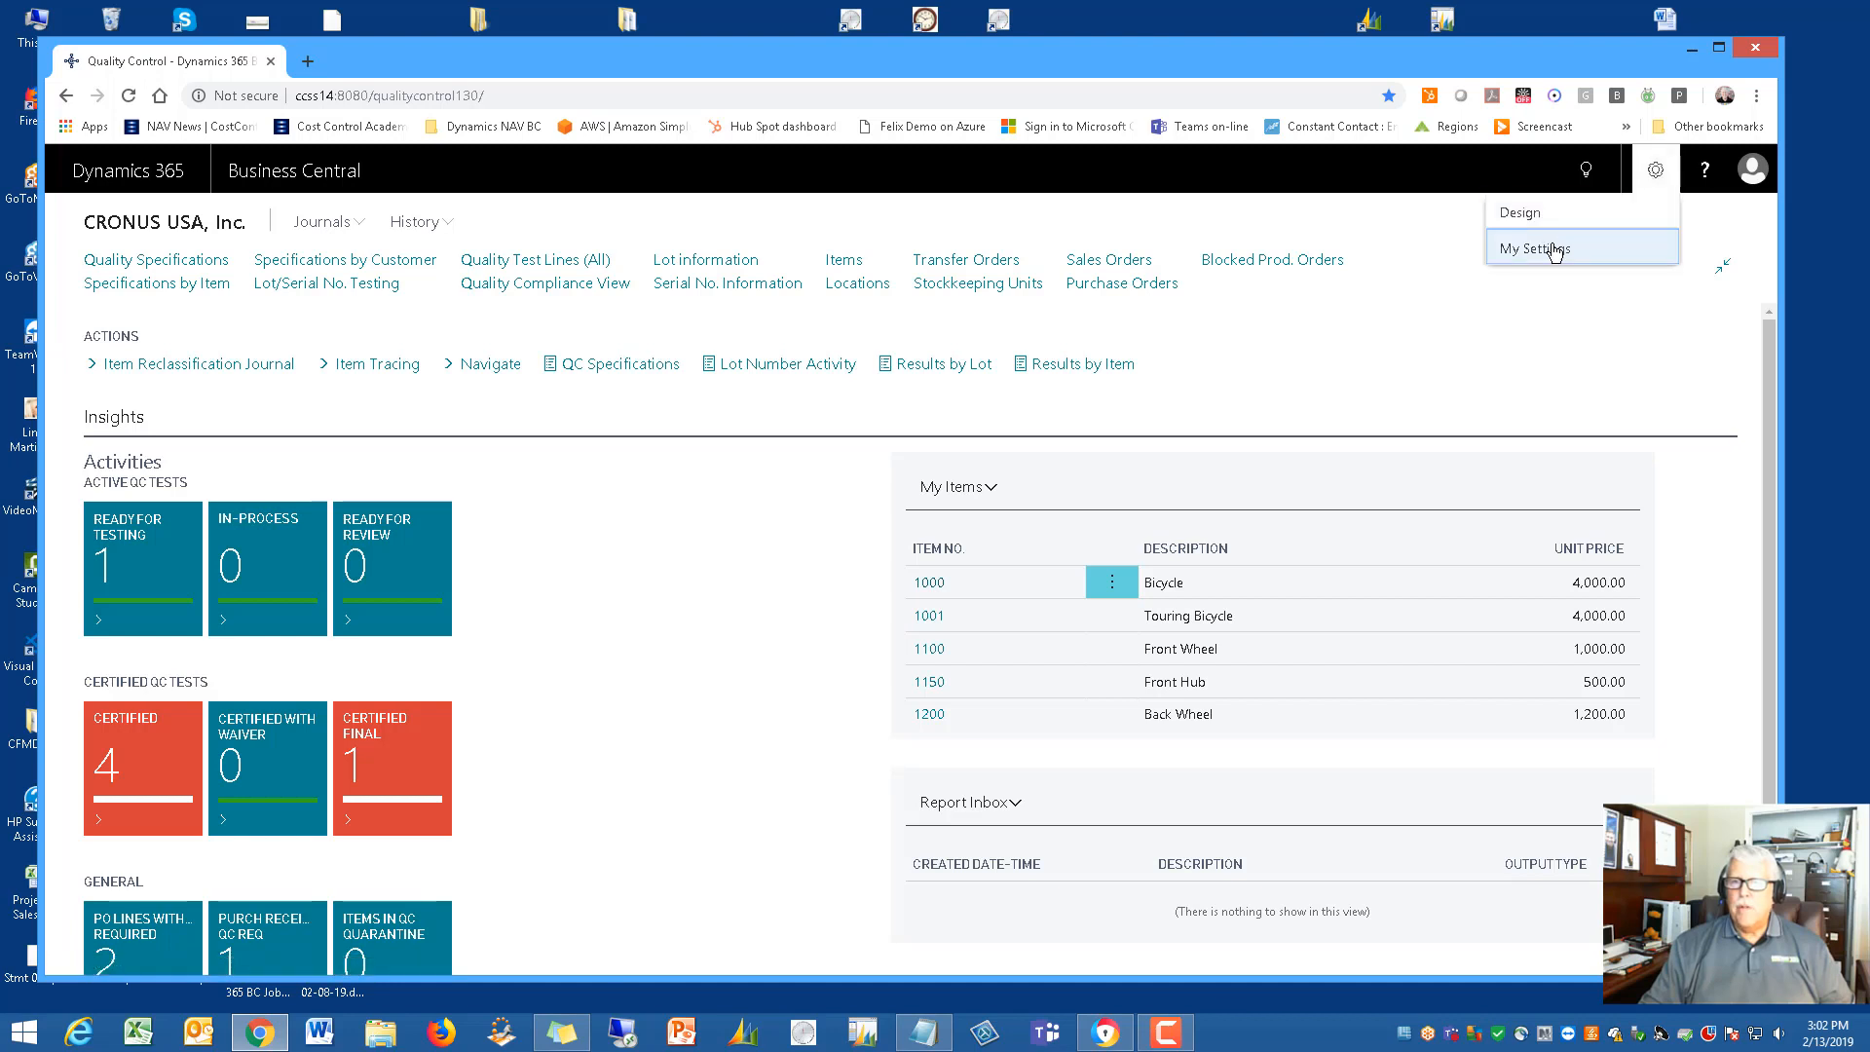
pyautogui.click(1588, 177)
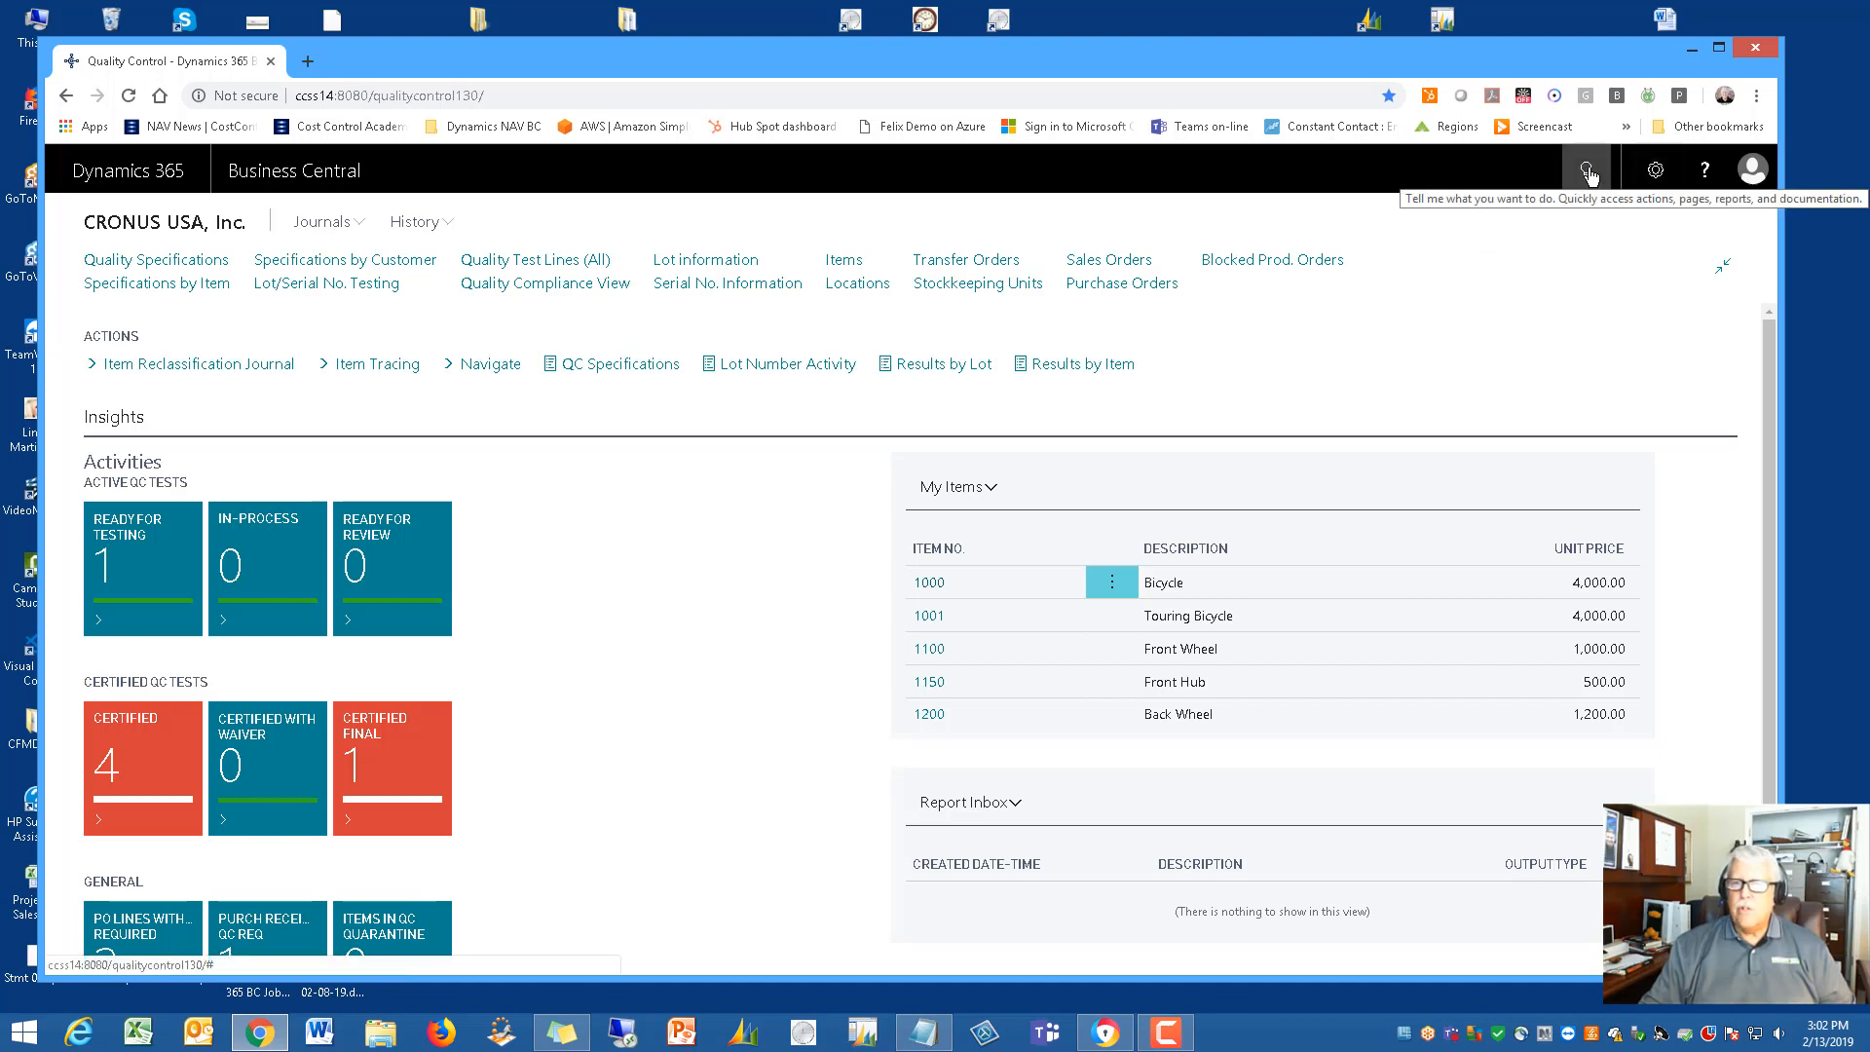
pyautogui.click(1585, 177)
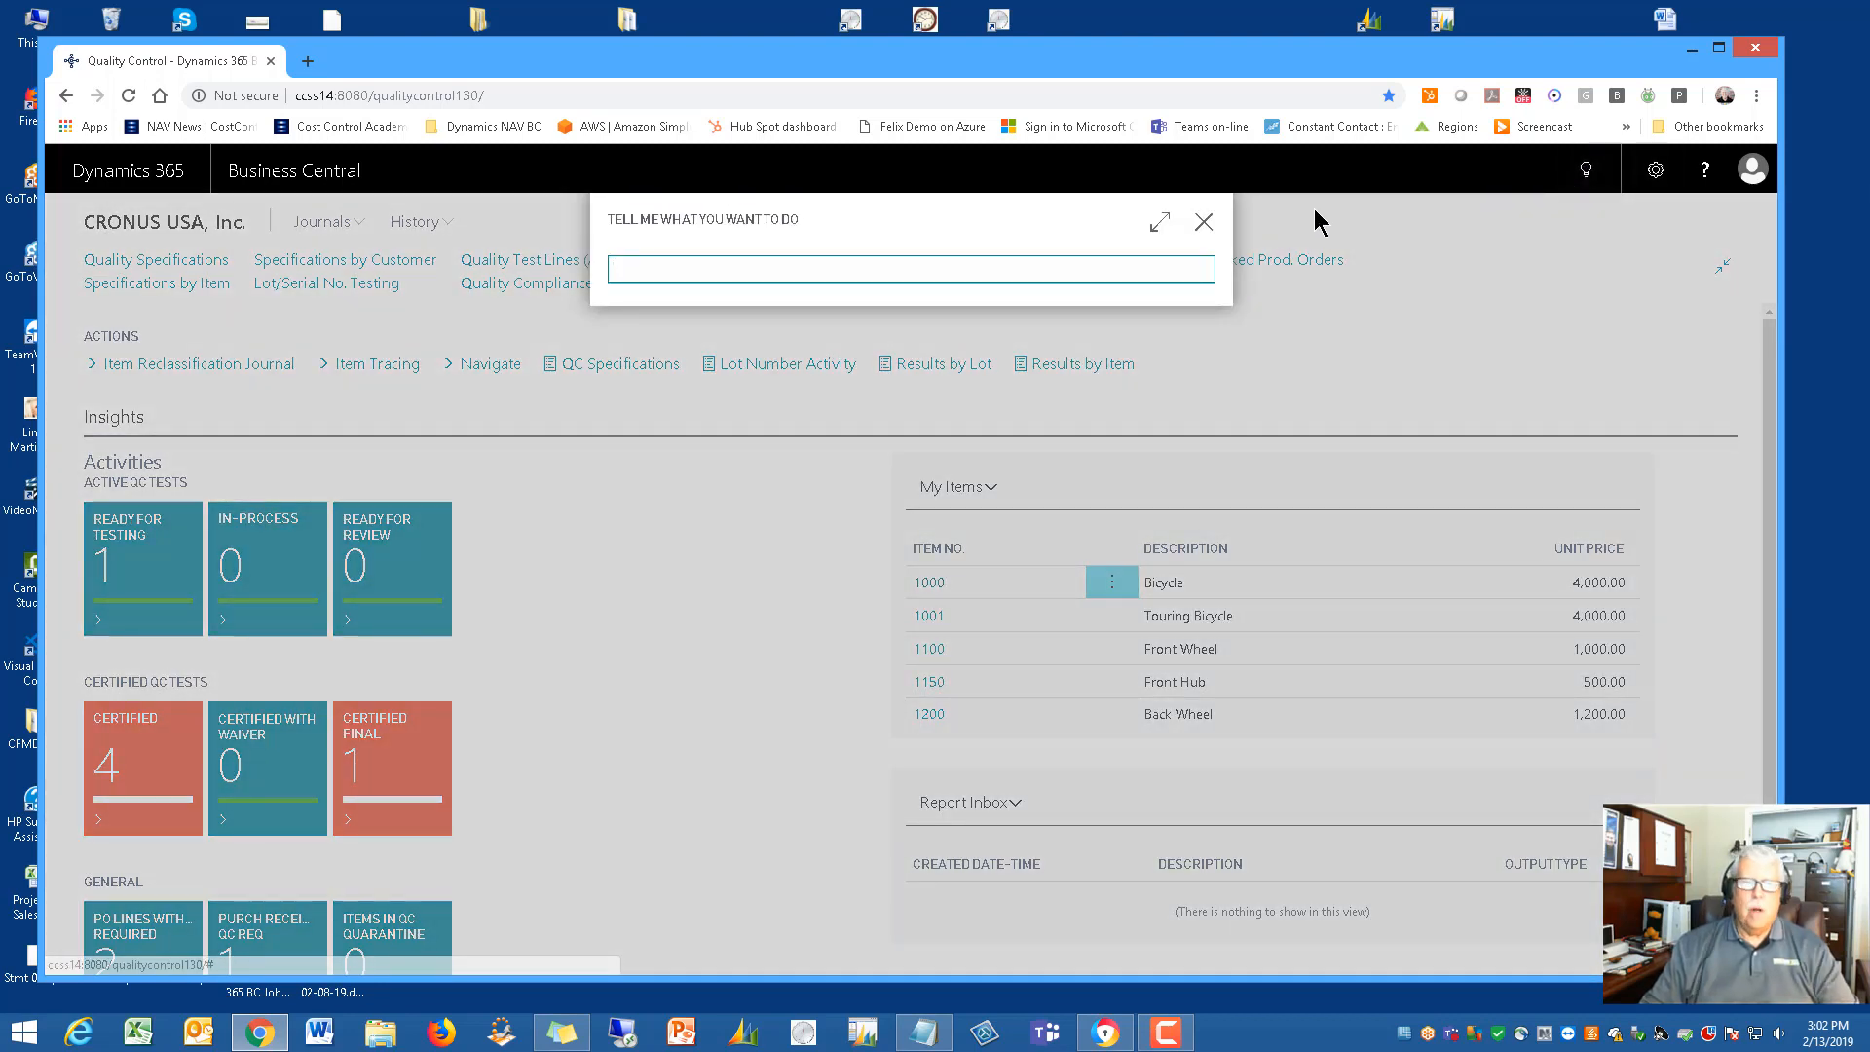
pyautogui.write('no')
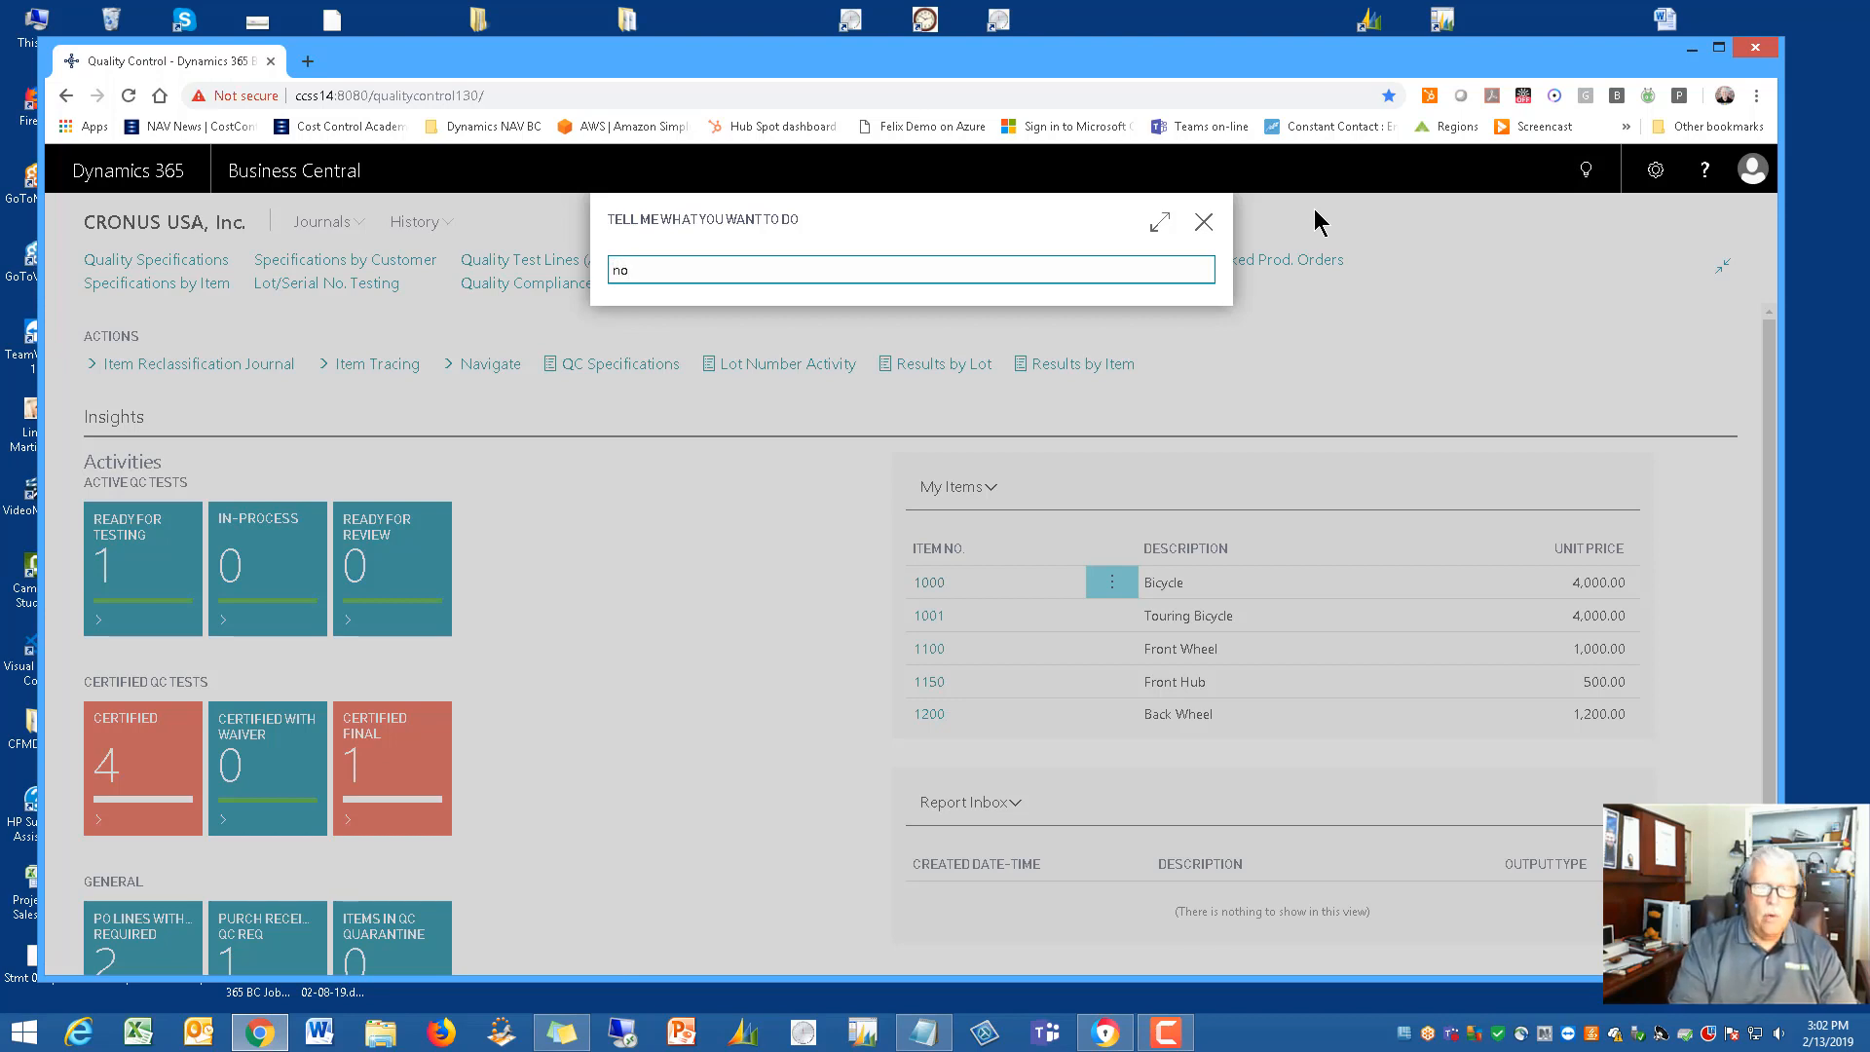
pyautogui.write('.')
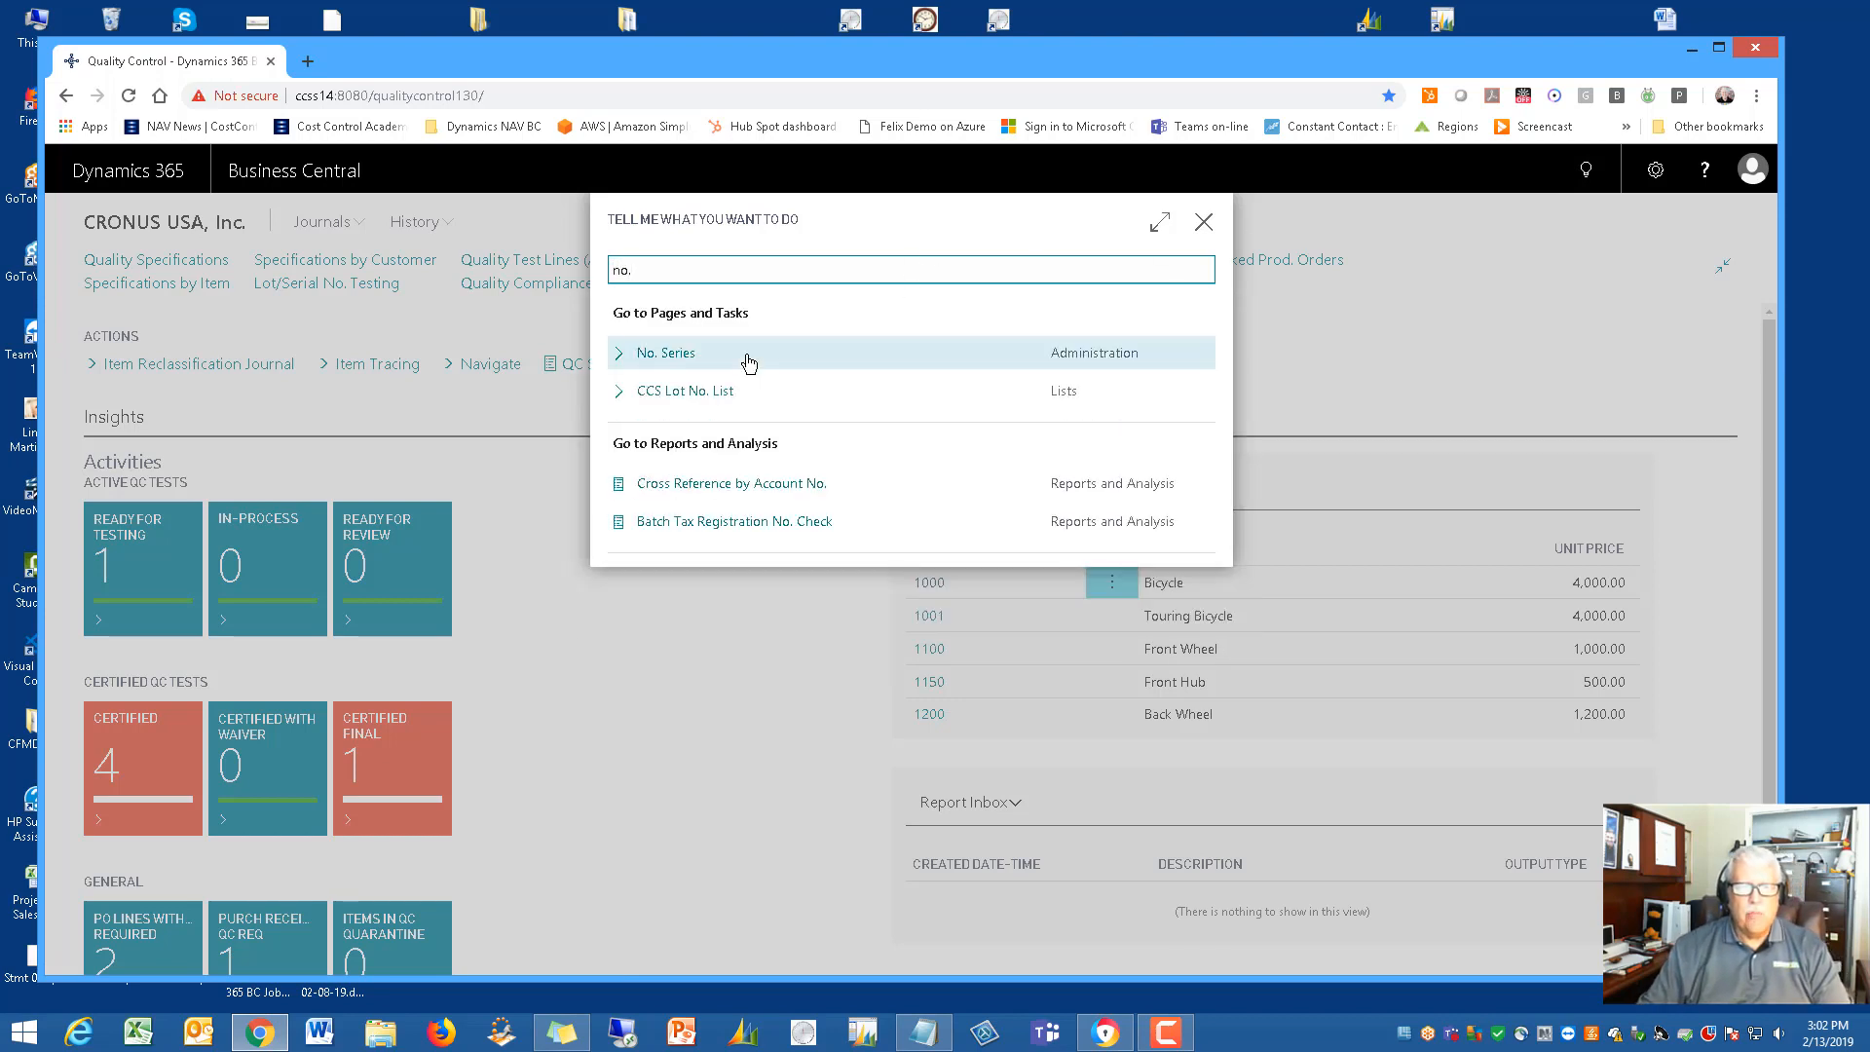
pyautogui.click(658, 362)
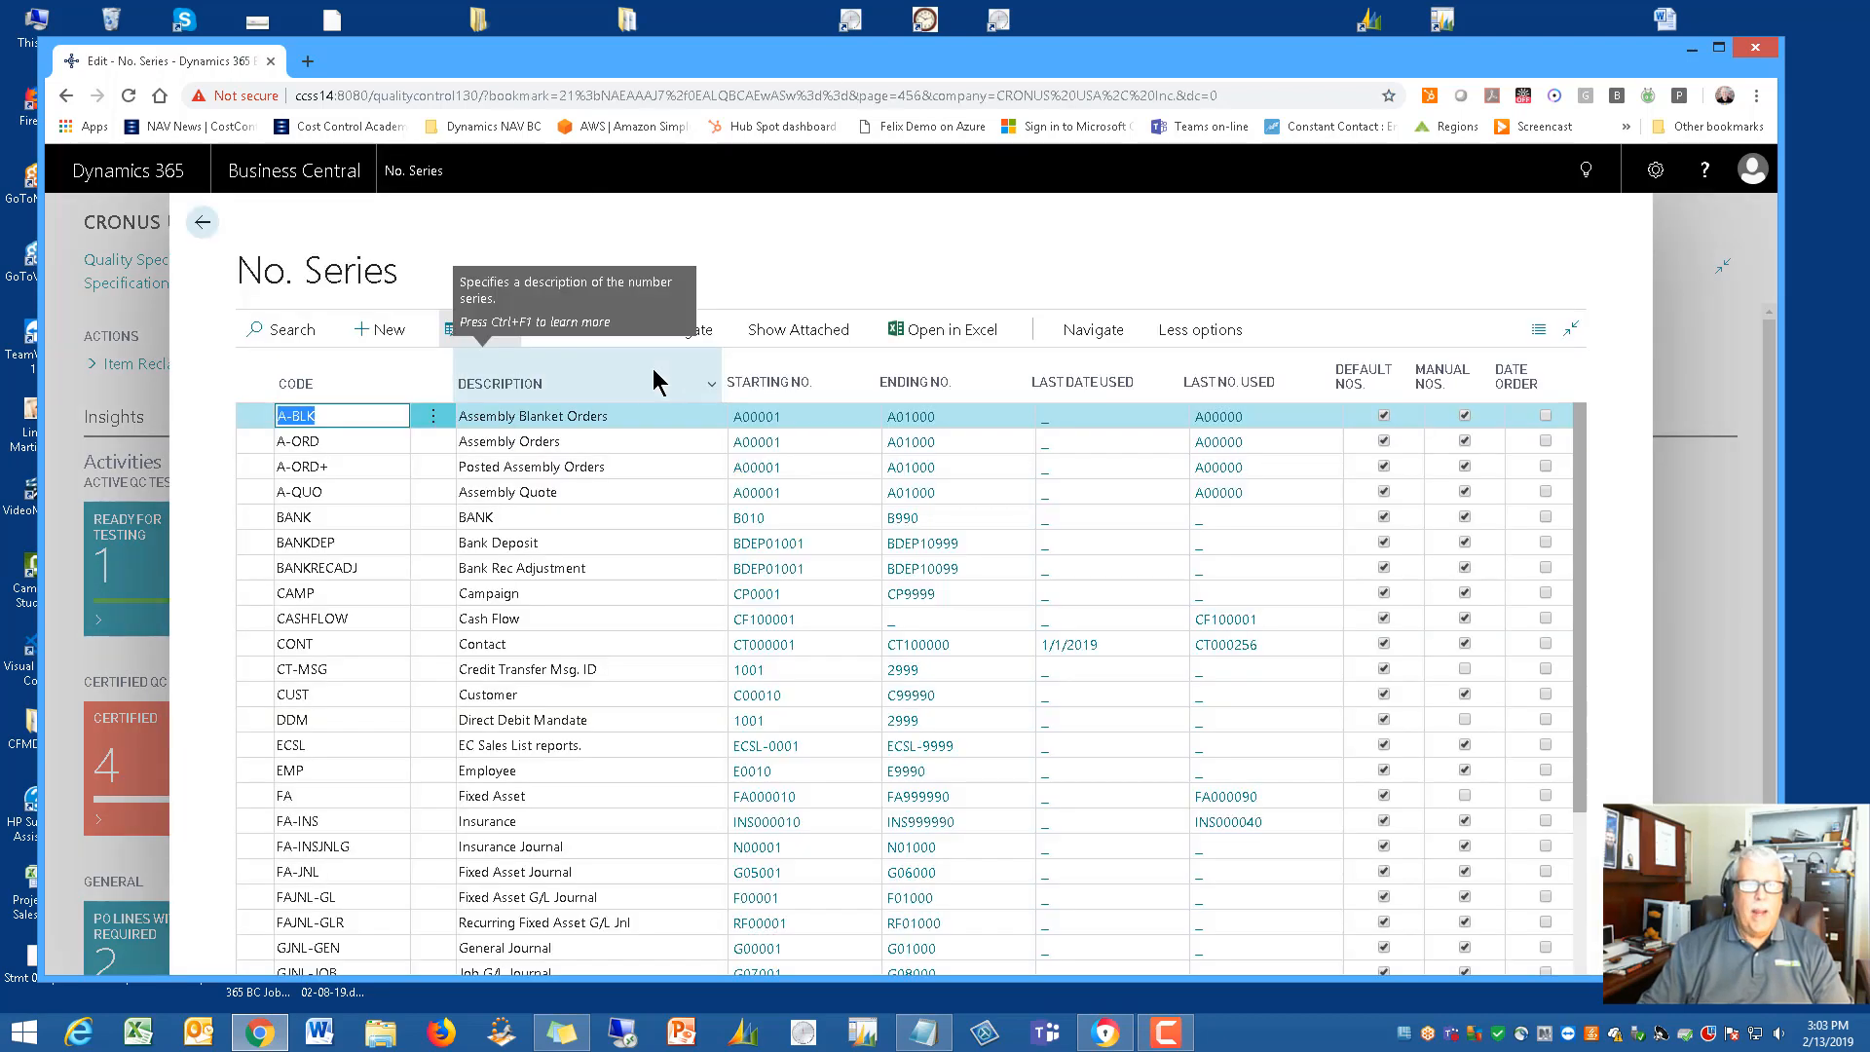
# Find the QCT number series in the list and examine its code and description
pyautogui.scroll(-2, 560, 514)
pyautogui.scroll(-1, 562, 514)
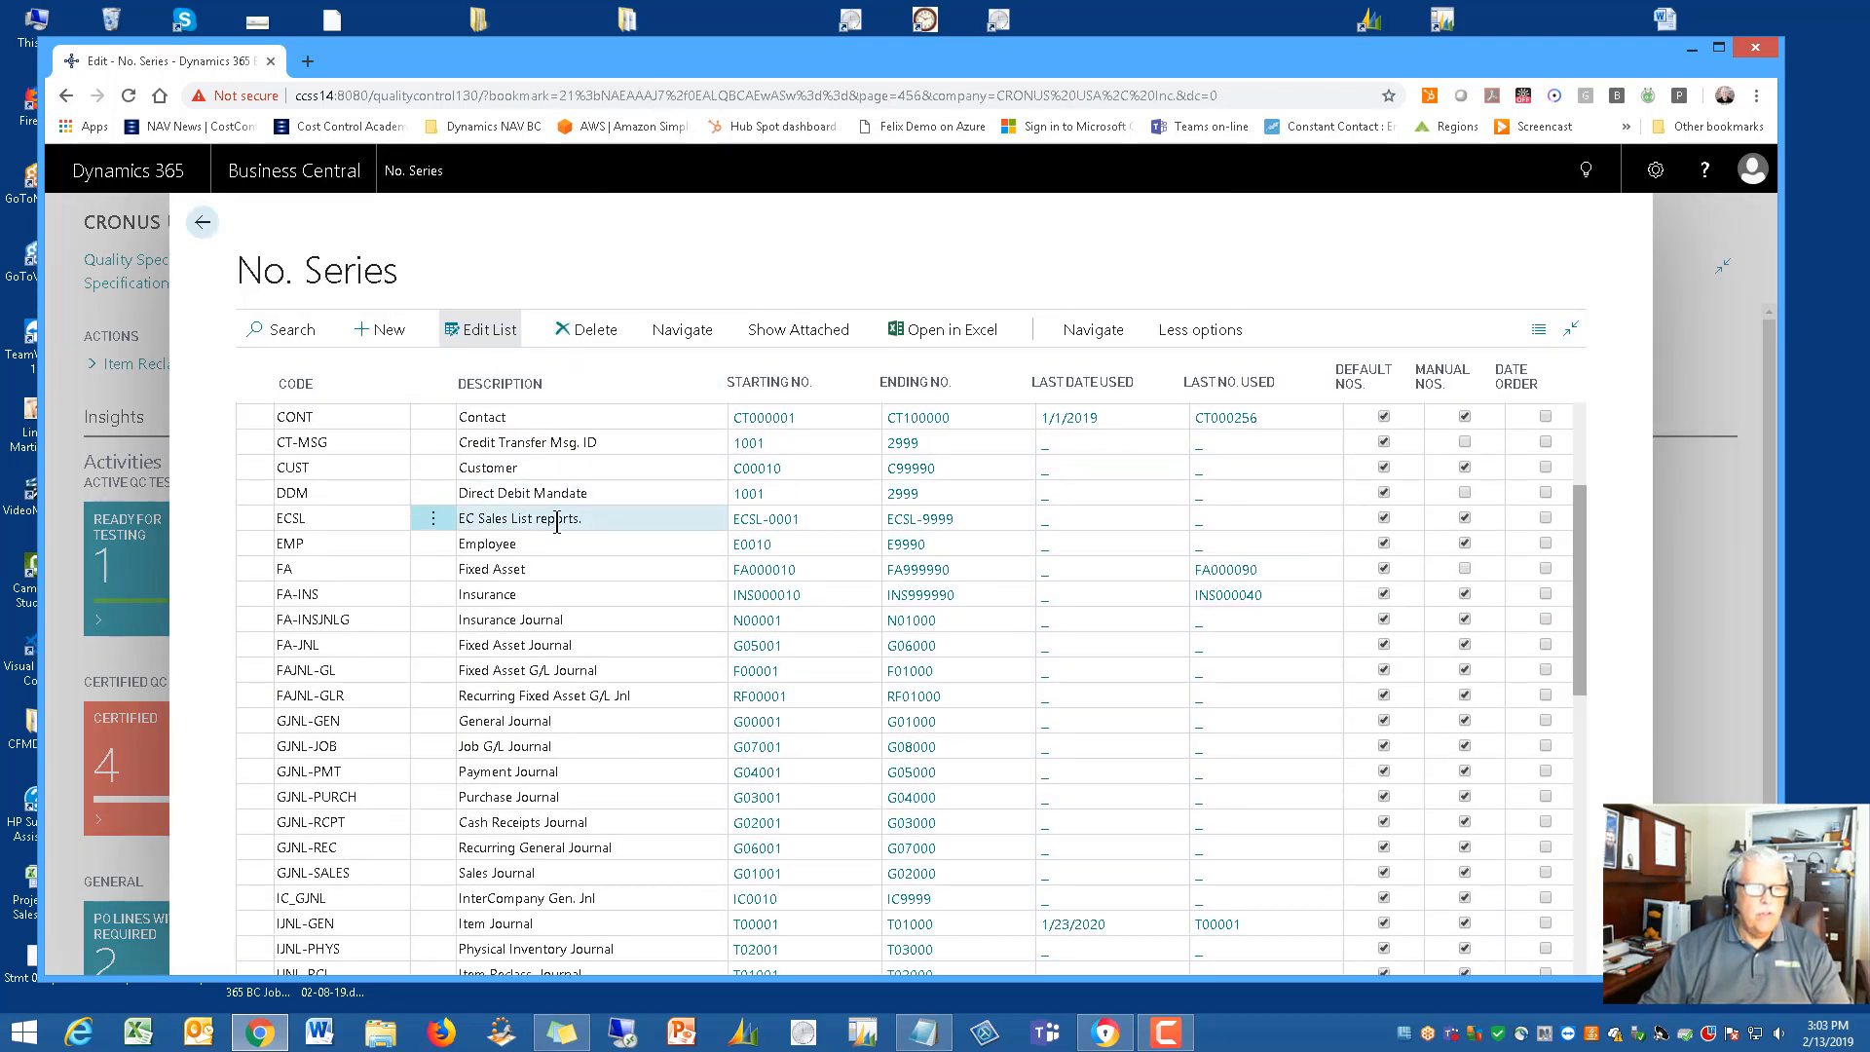
pyautogui.scroll(-1, 540, 564)
pyautogui.scroll(-10, 536, 581)
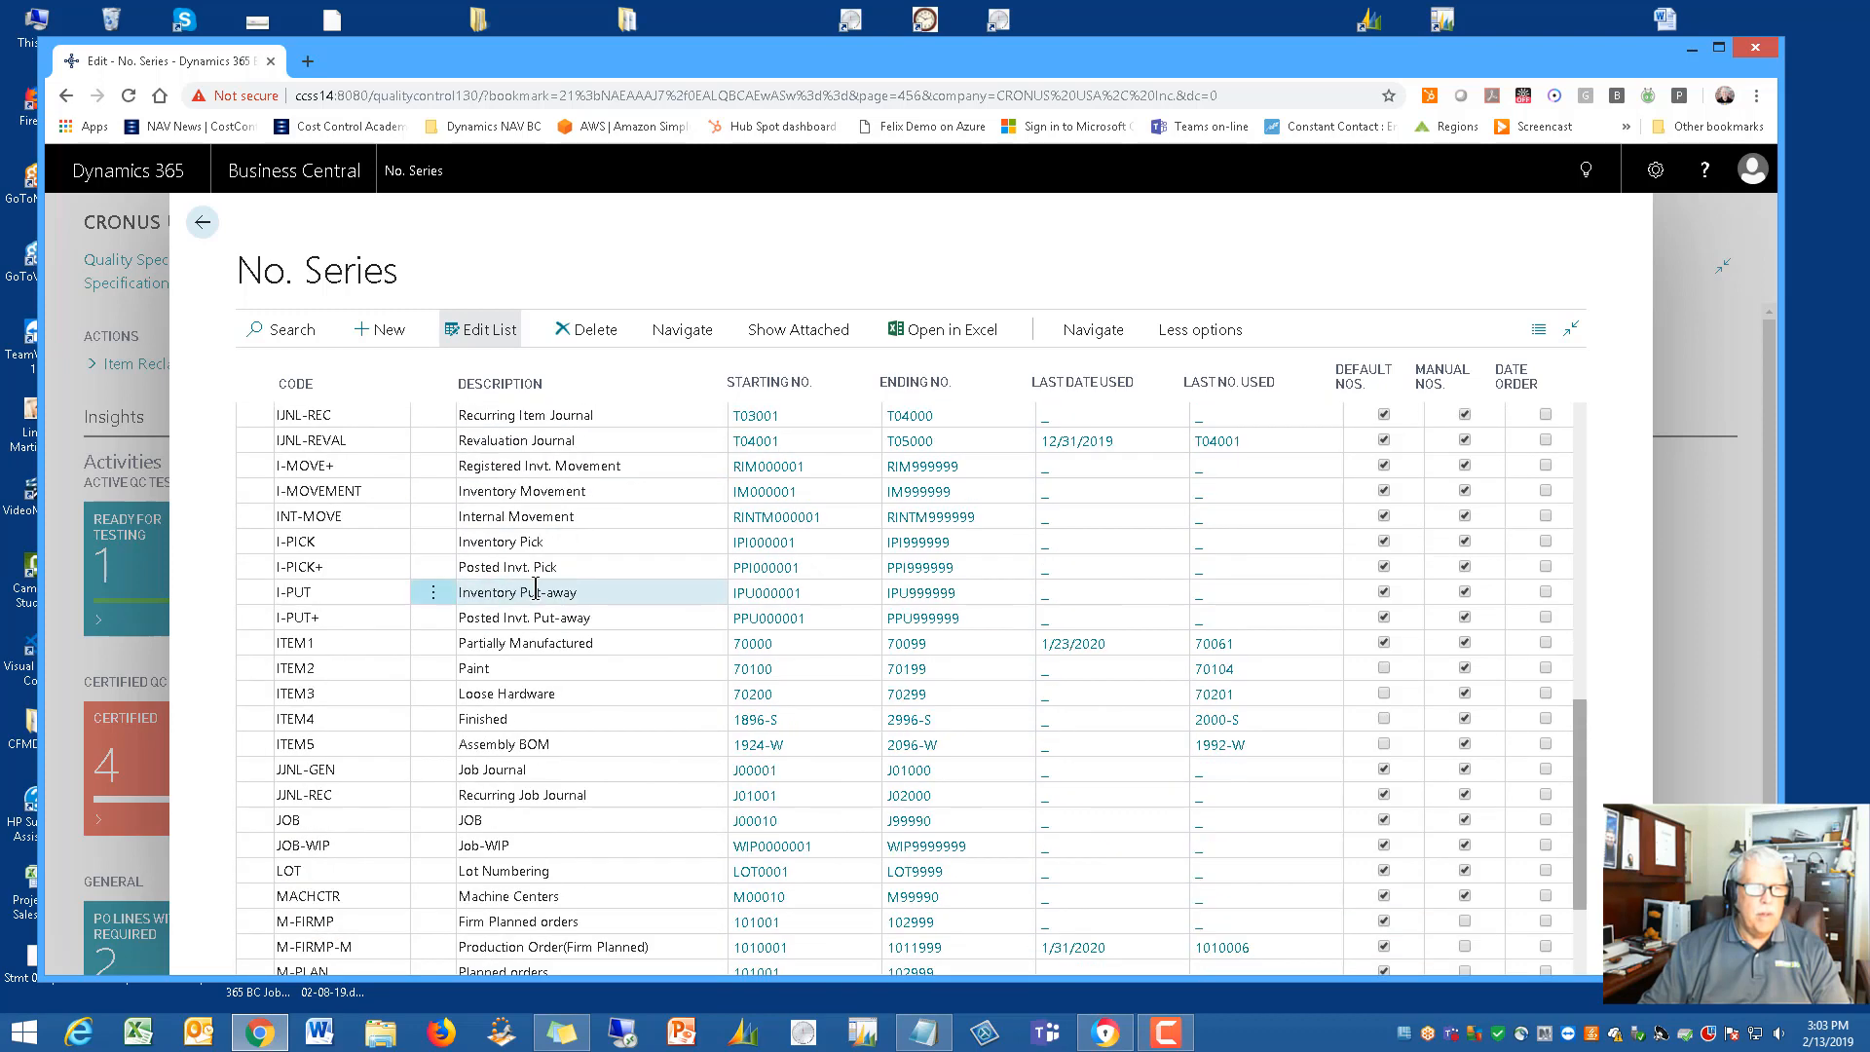
pyautogui.scroll(-8, 535, 587)
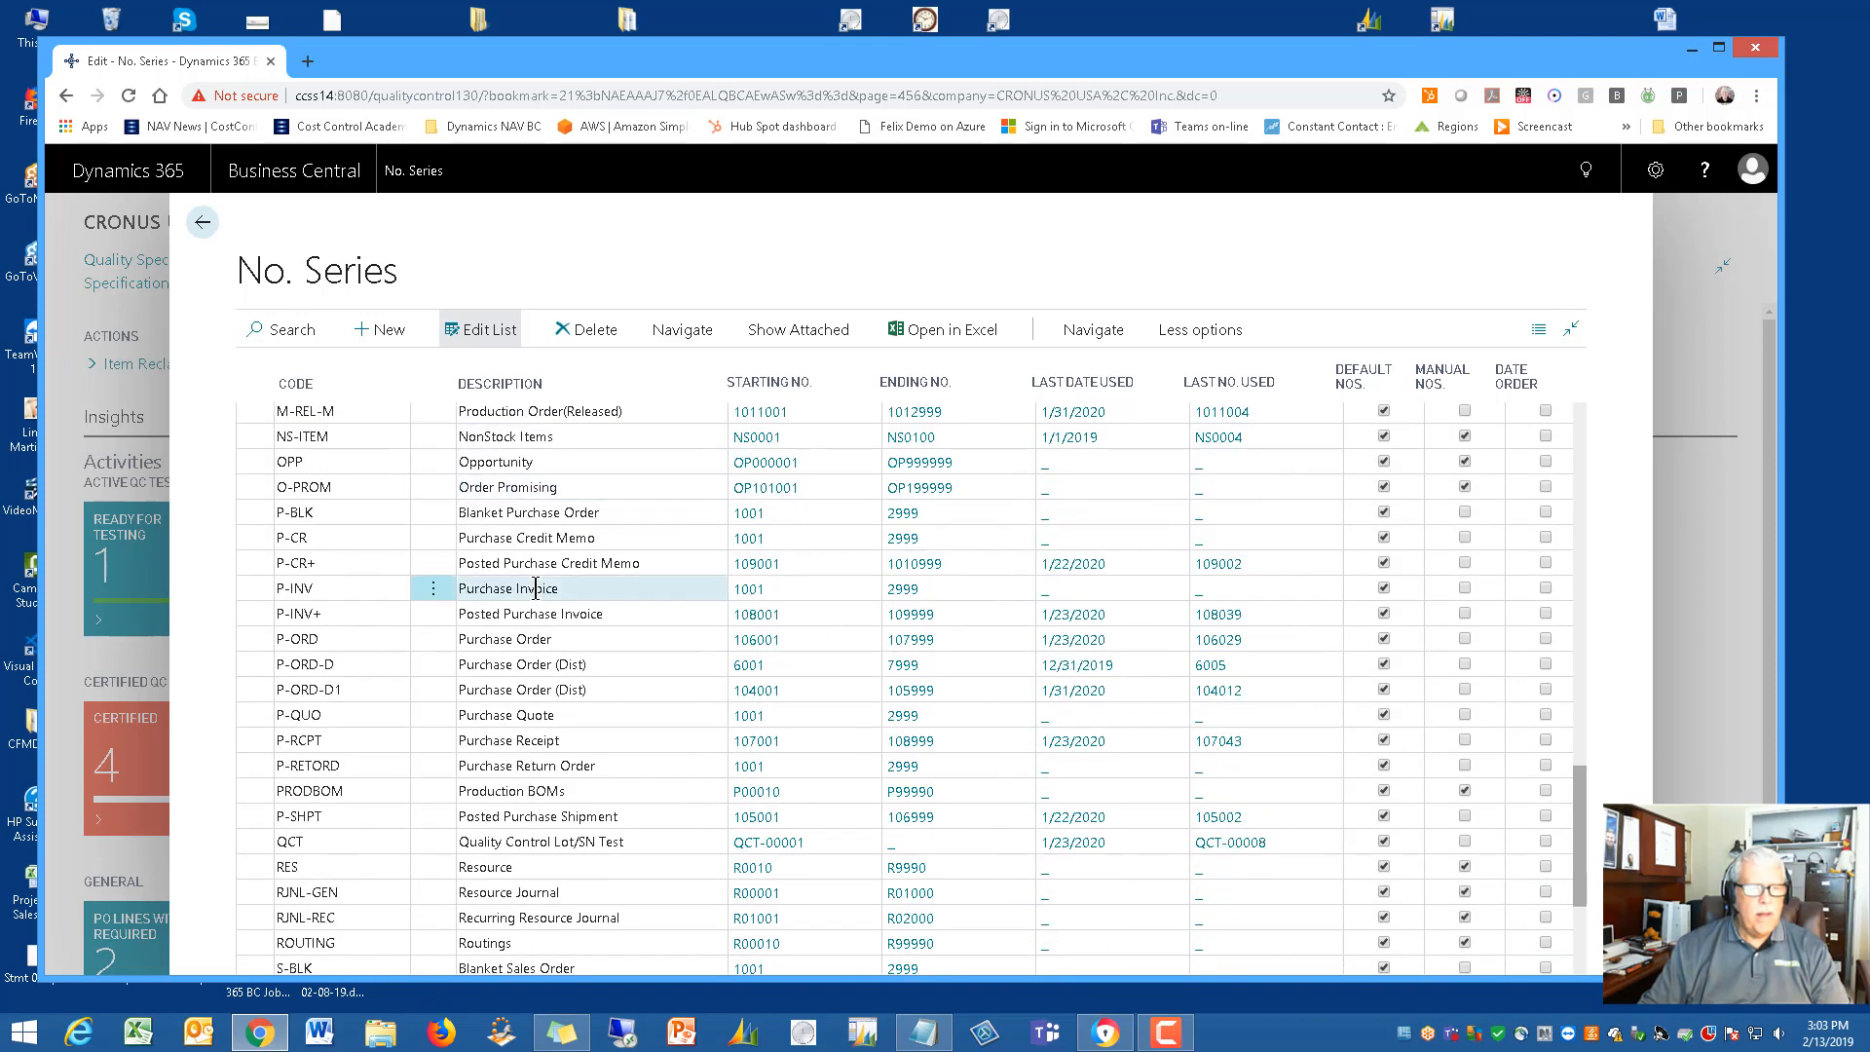
pyautogui.click(369, 648)
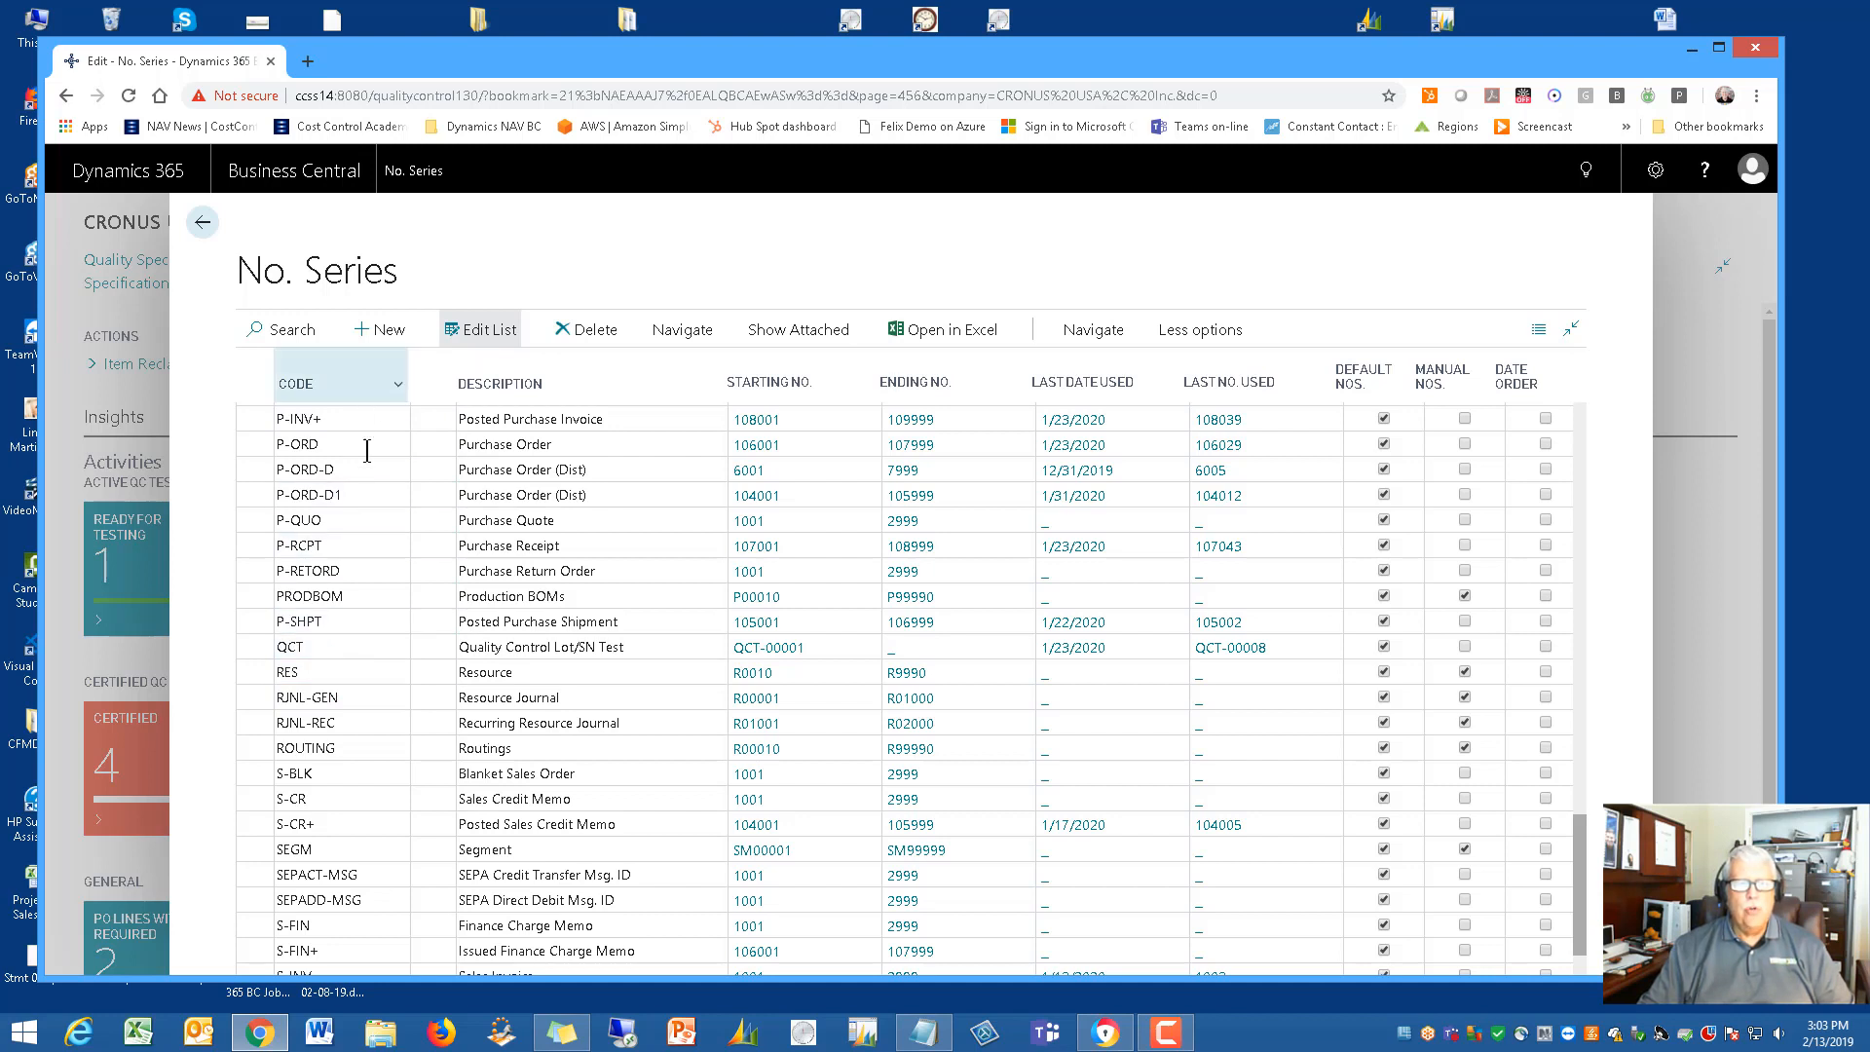
pyautogui.click(361, 646)
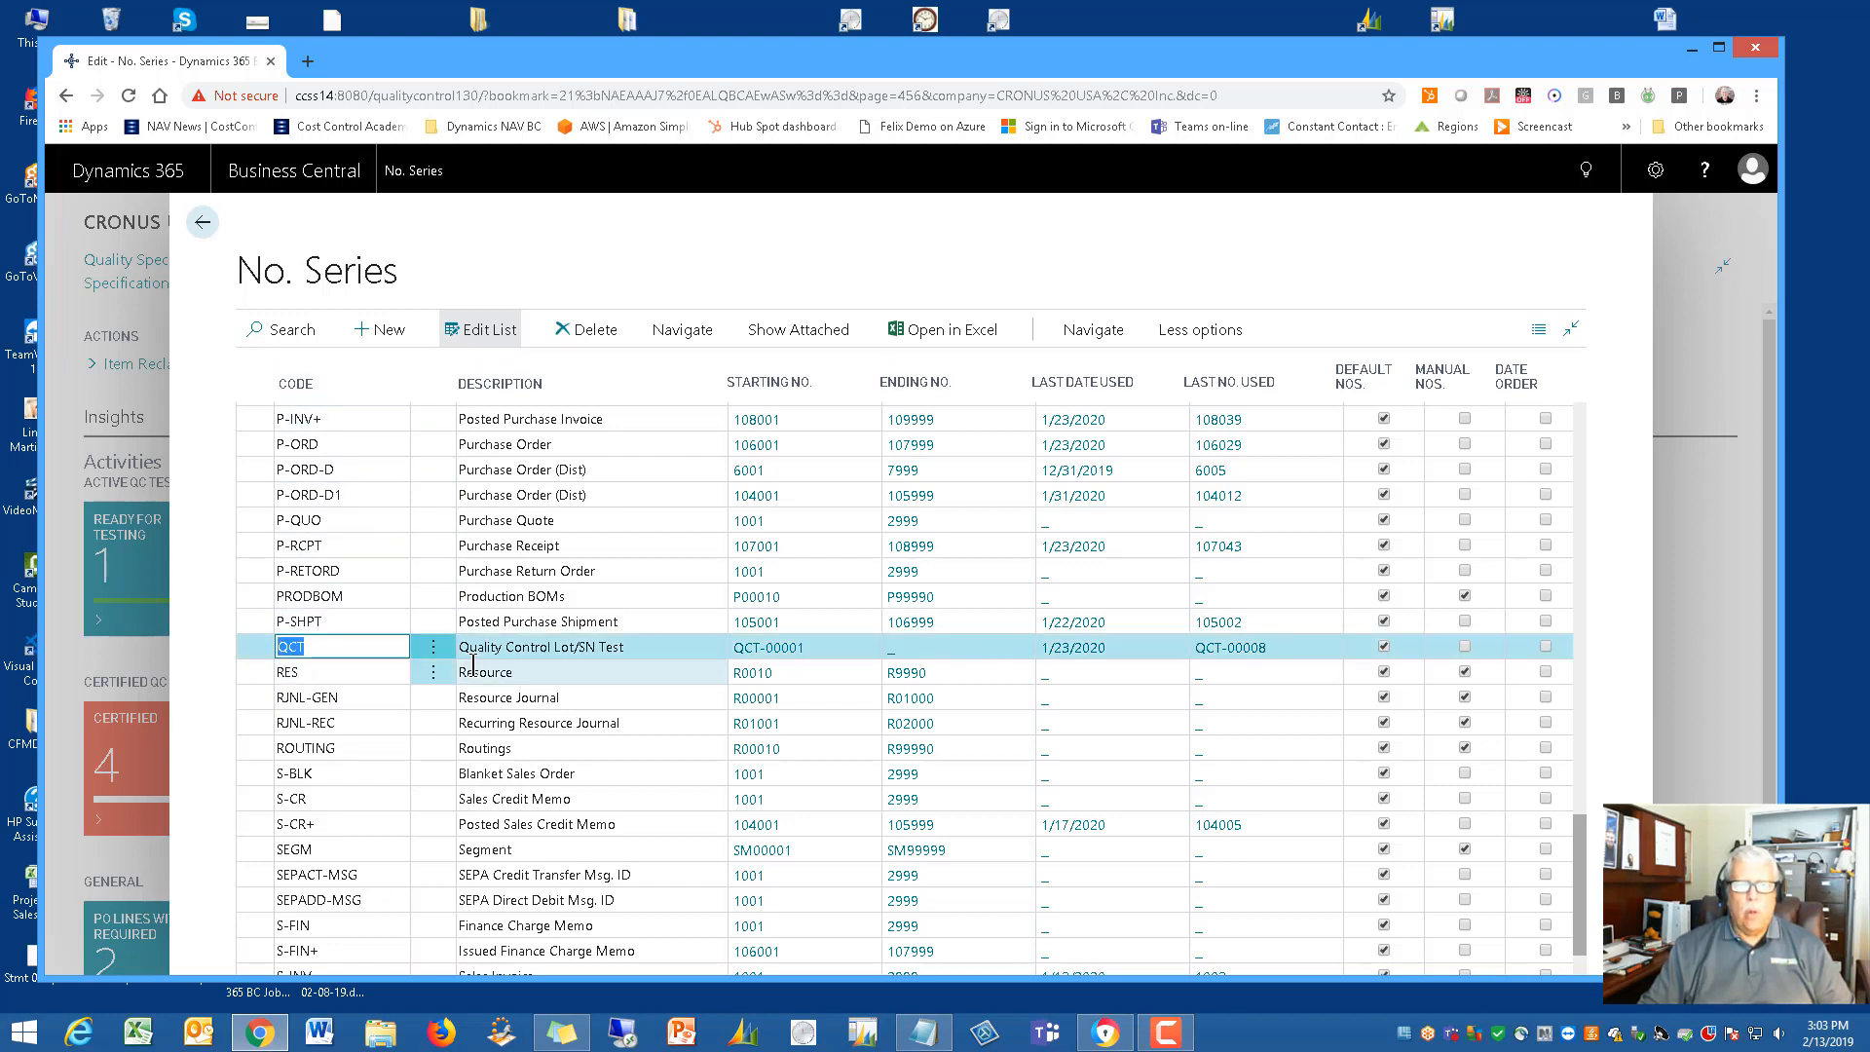
pyautogui.click(651, 647)
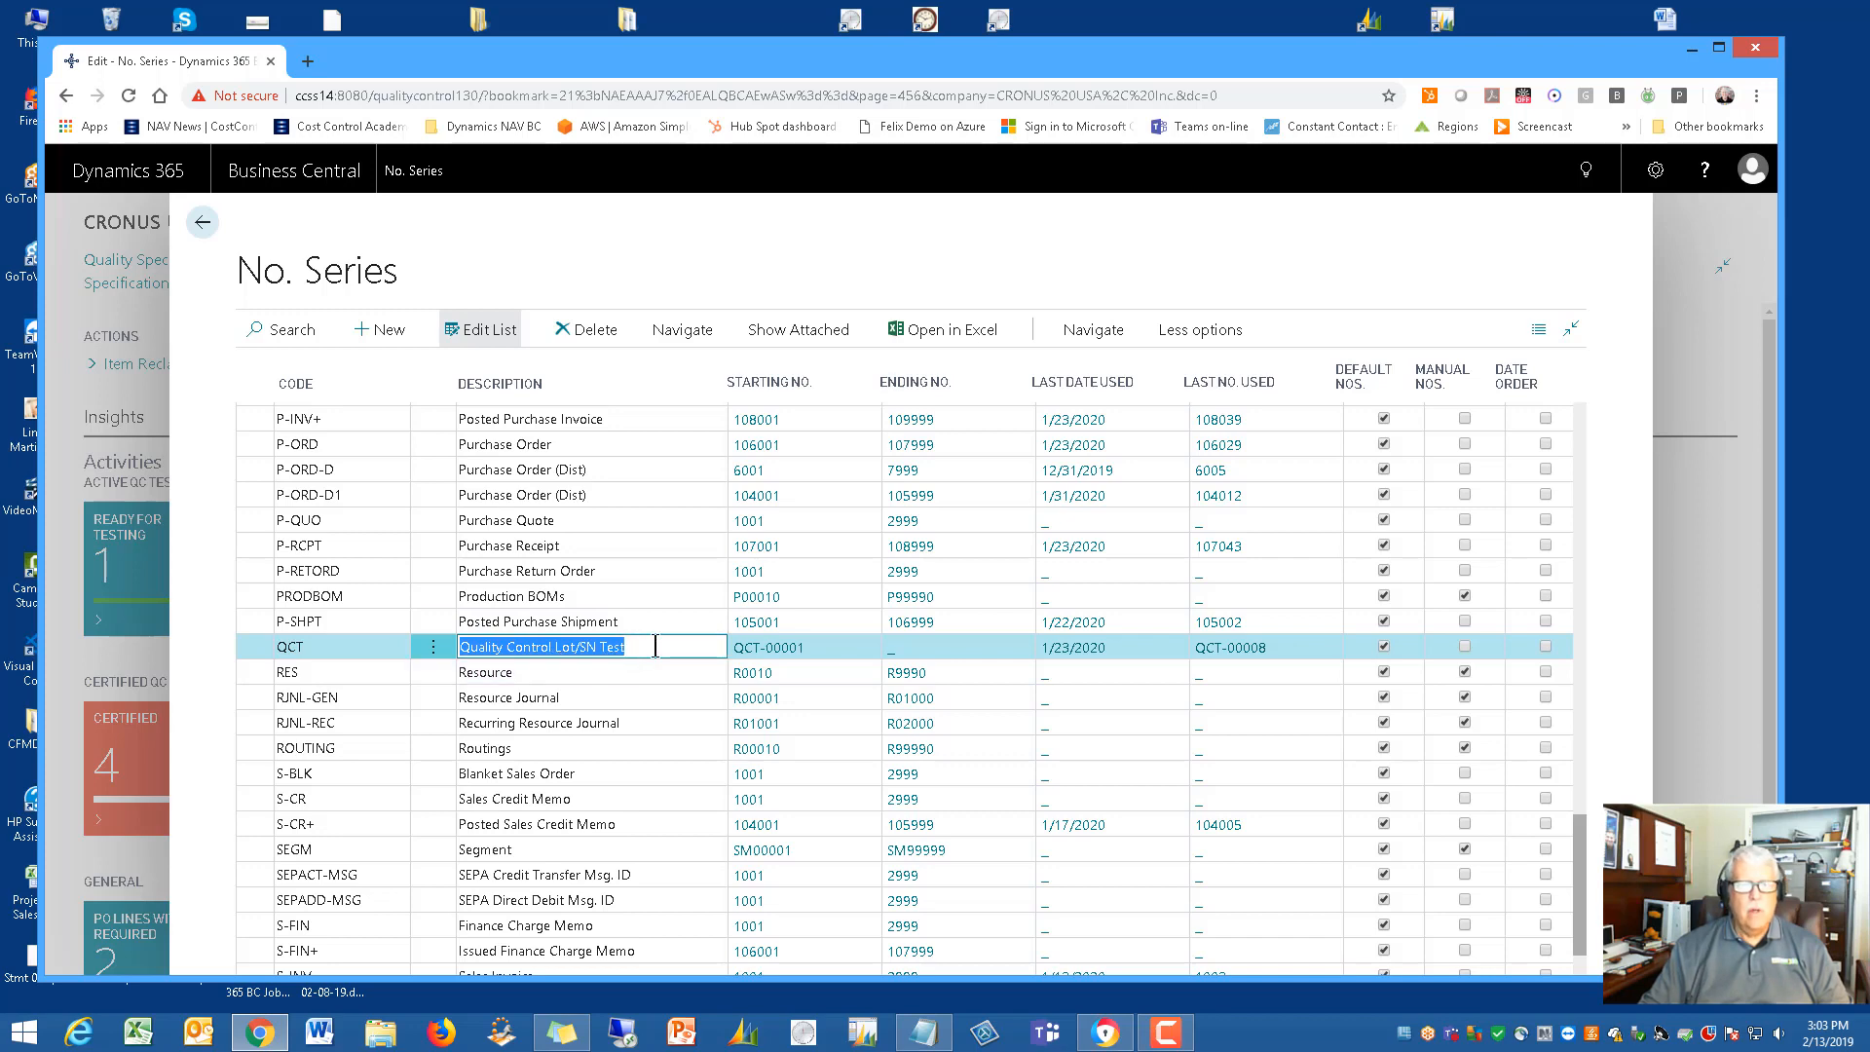
# Review the starting, ending and last used numbers in the QCT number series lines, leaving them unedited
pyautogui.click(834, 651)
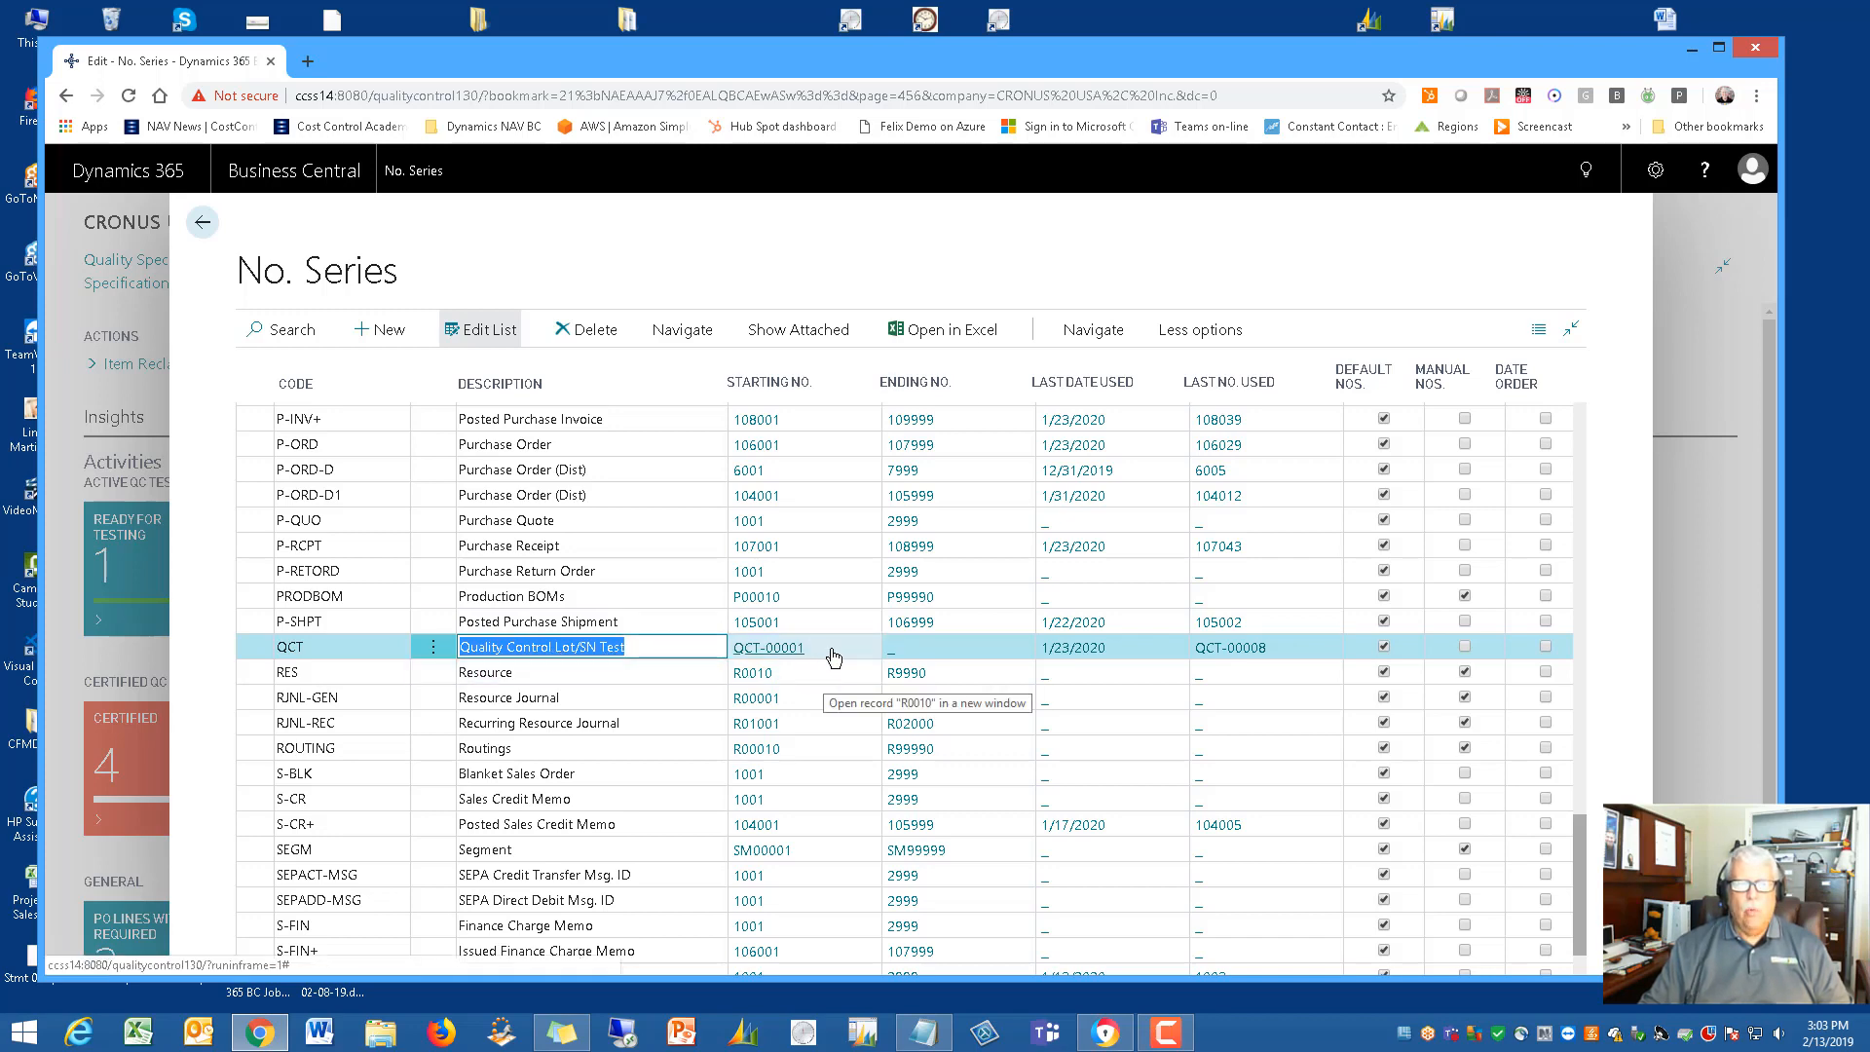
pyautogui.click(839, 659)
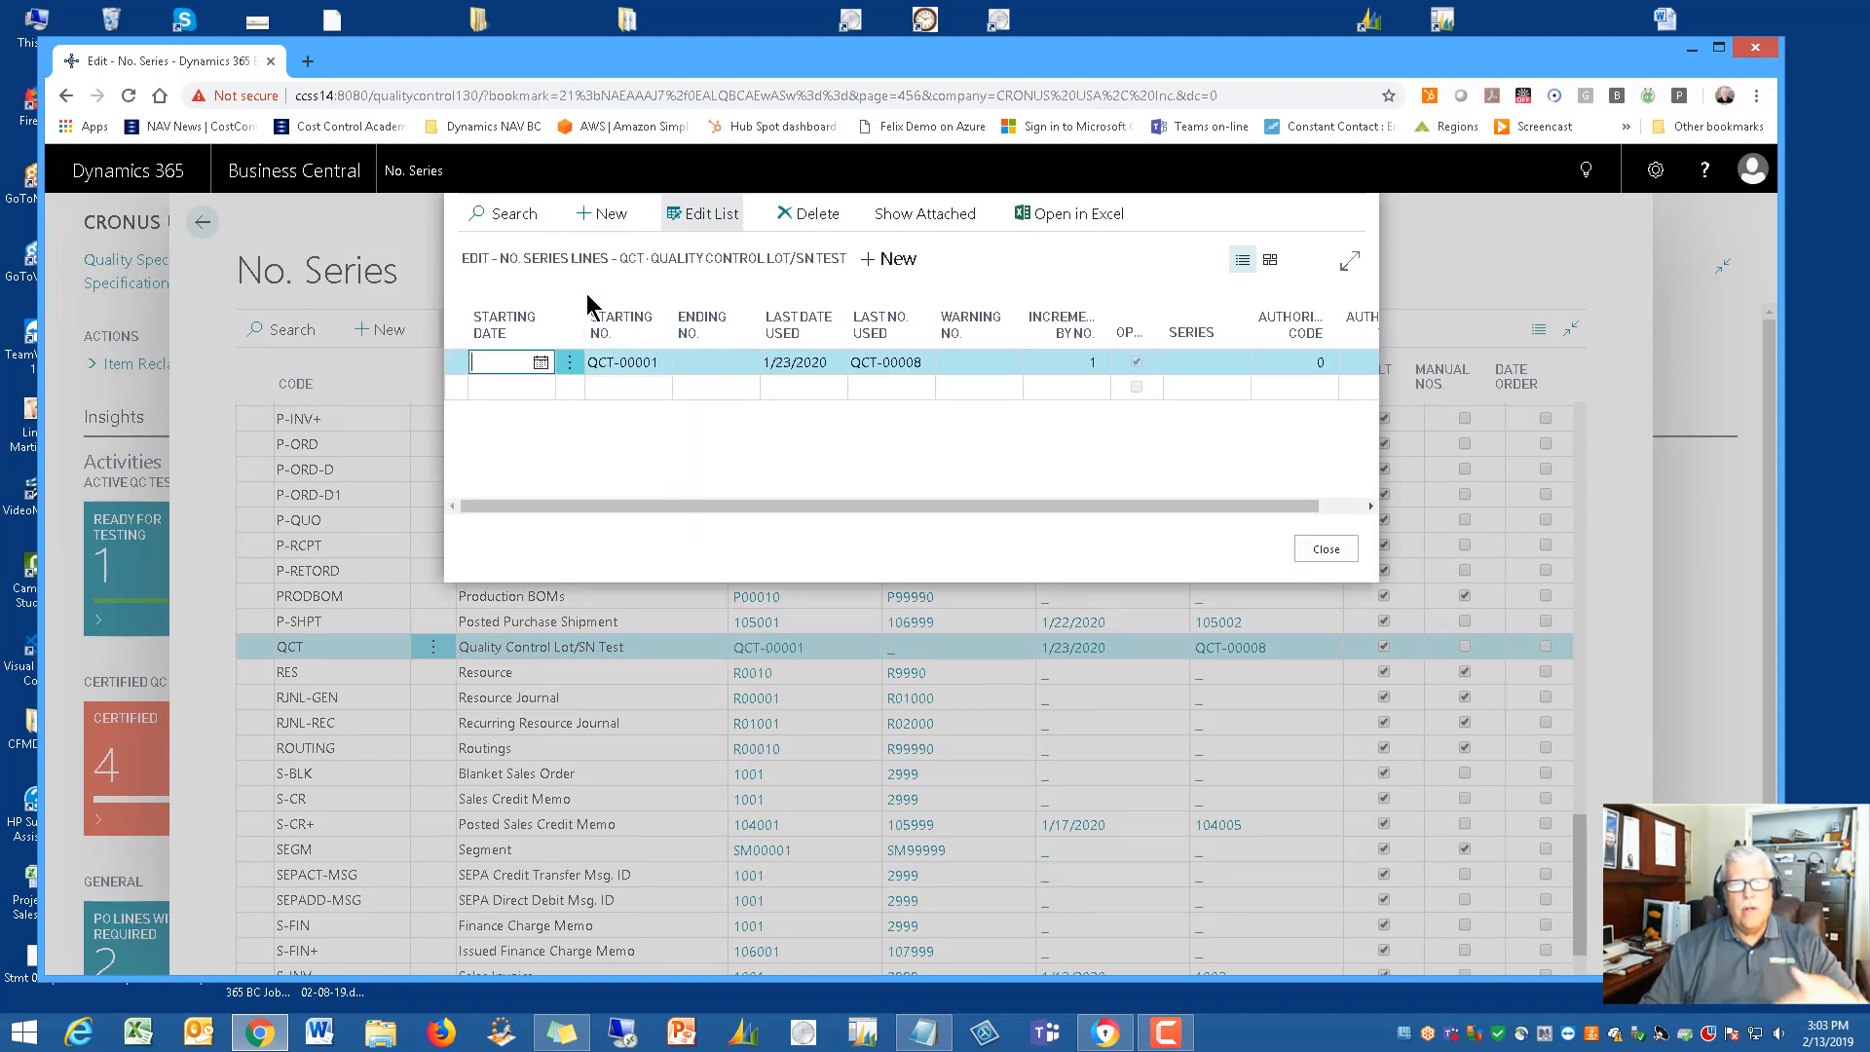
pyautogui.click(605, 362)
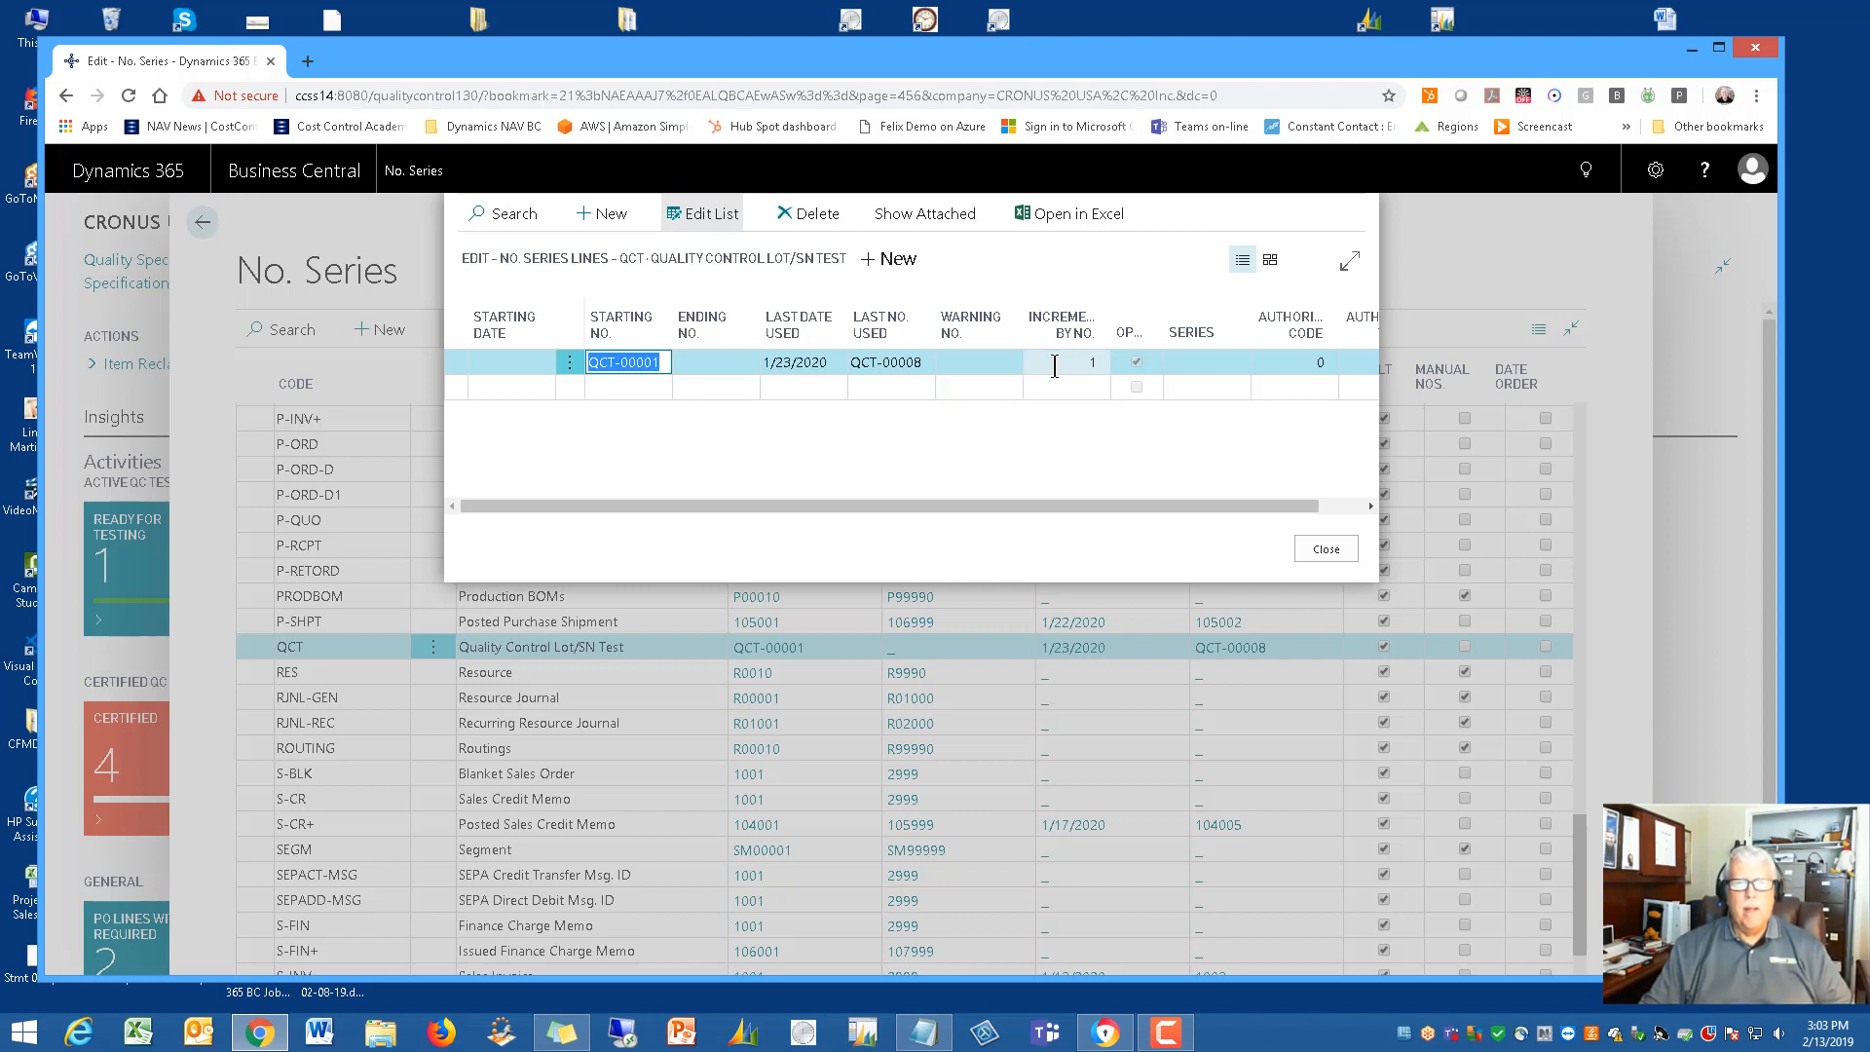
pyautogui.click(711, 361)
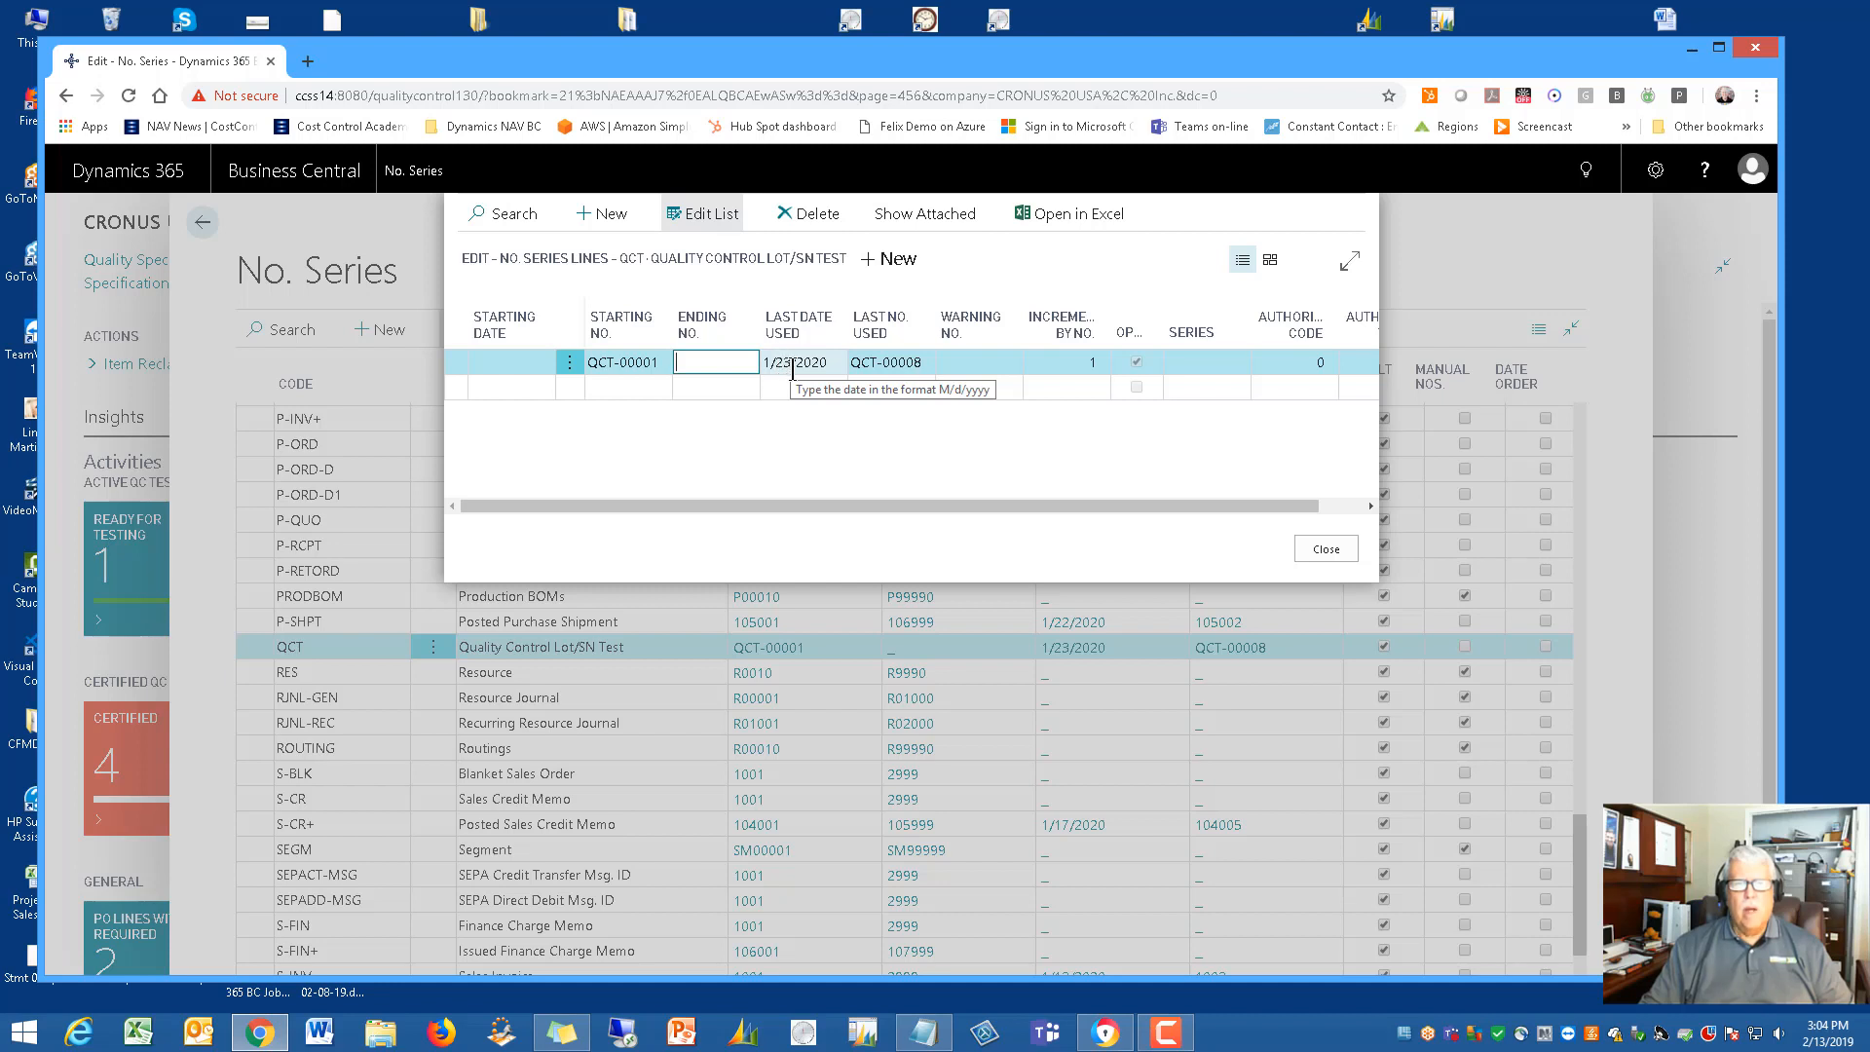
pyautogui.click(882, 365)
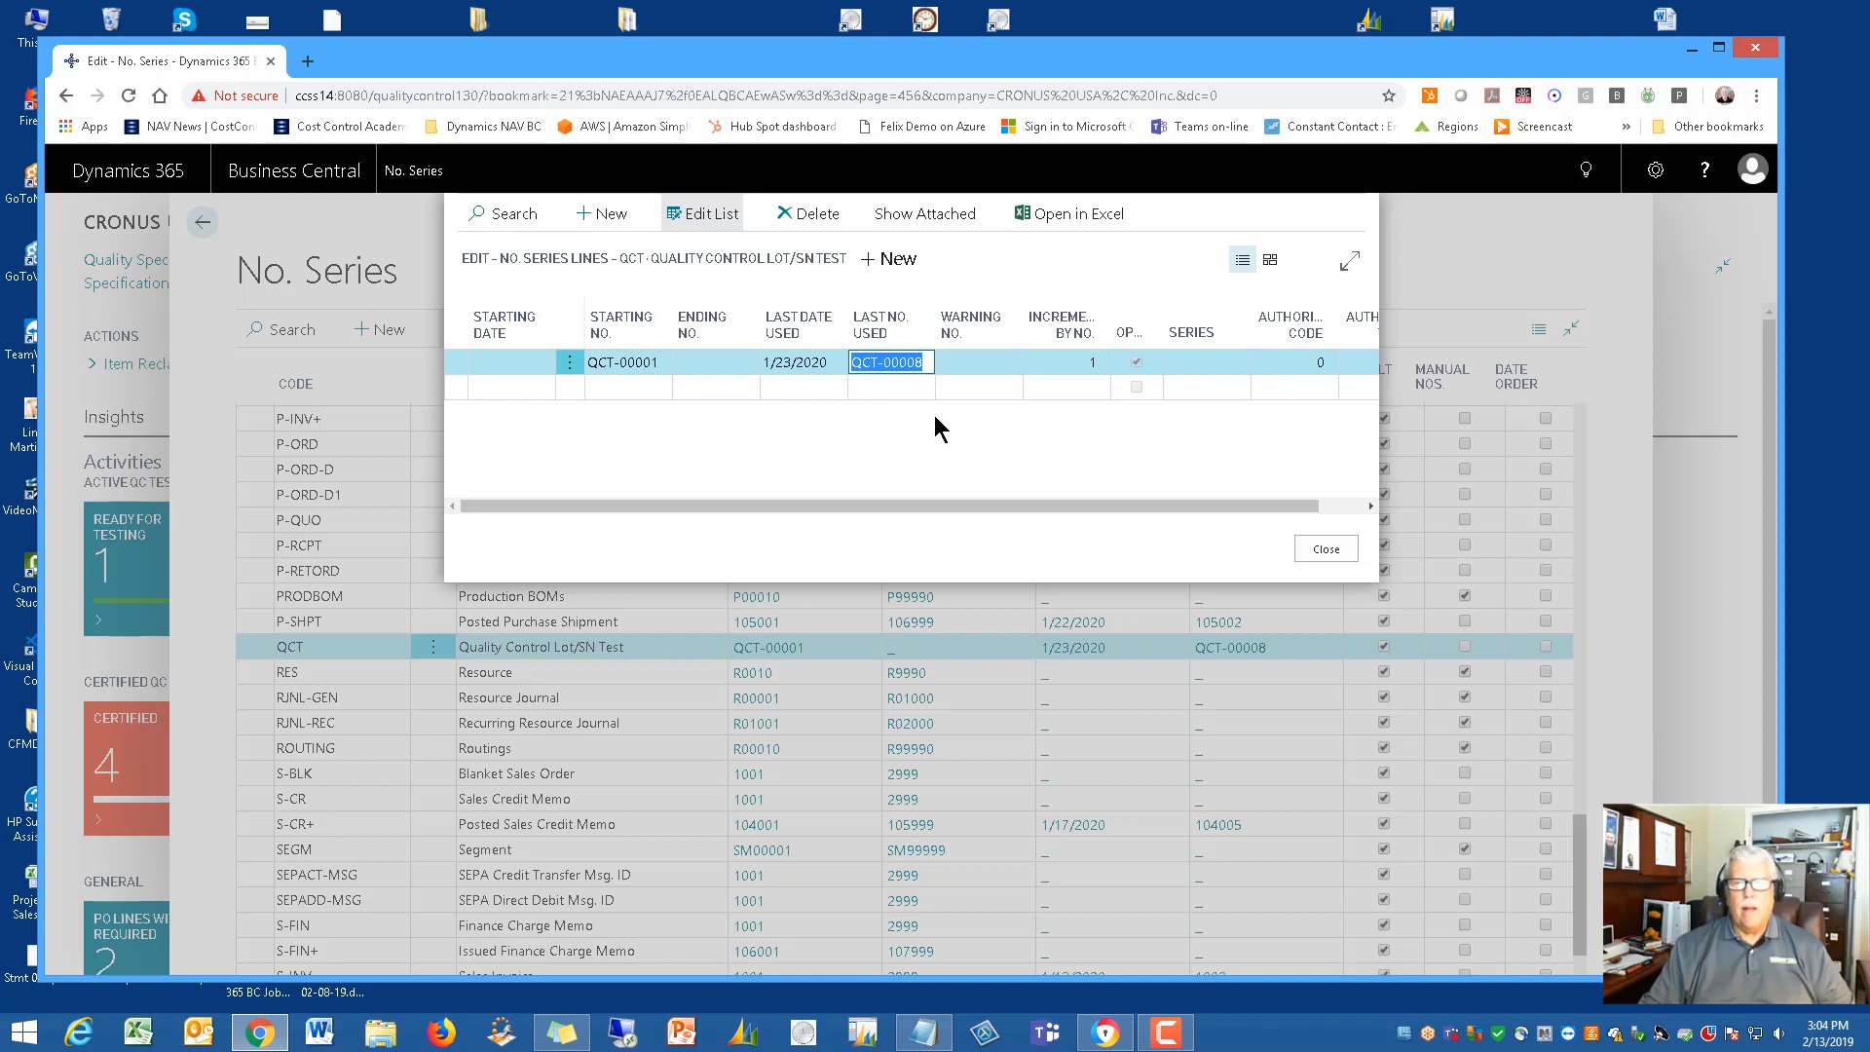
pyautogui.click(1321, 552)
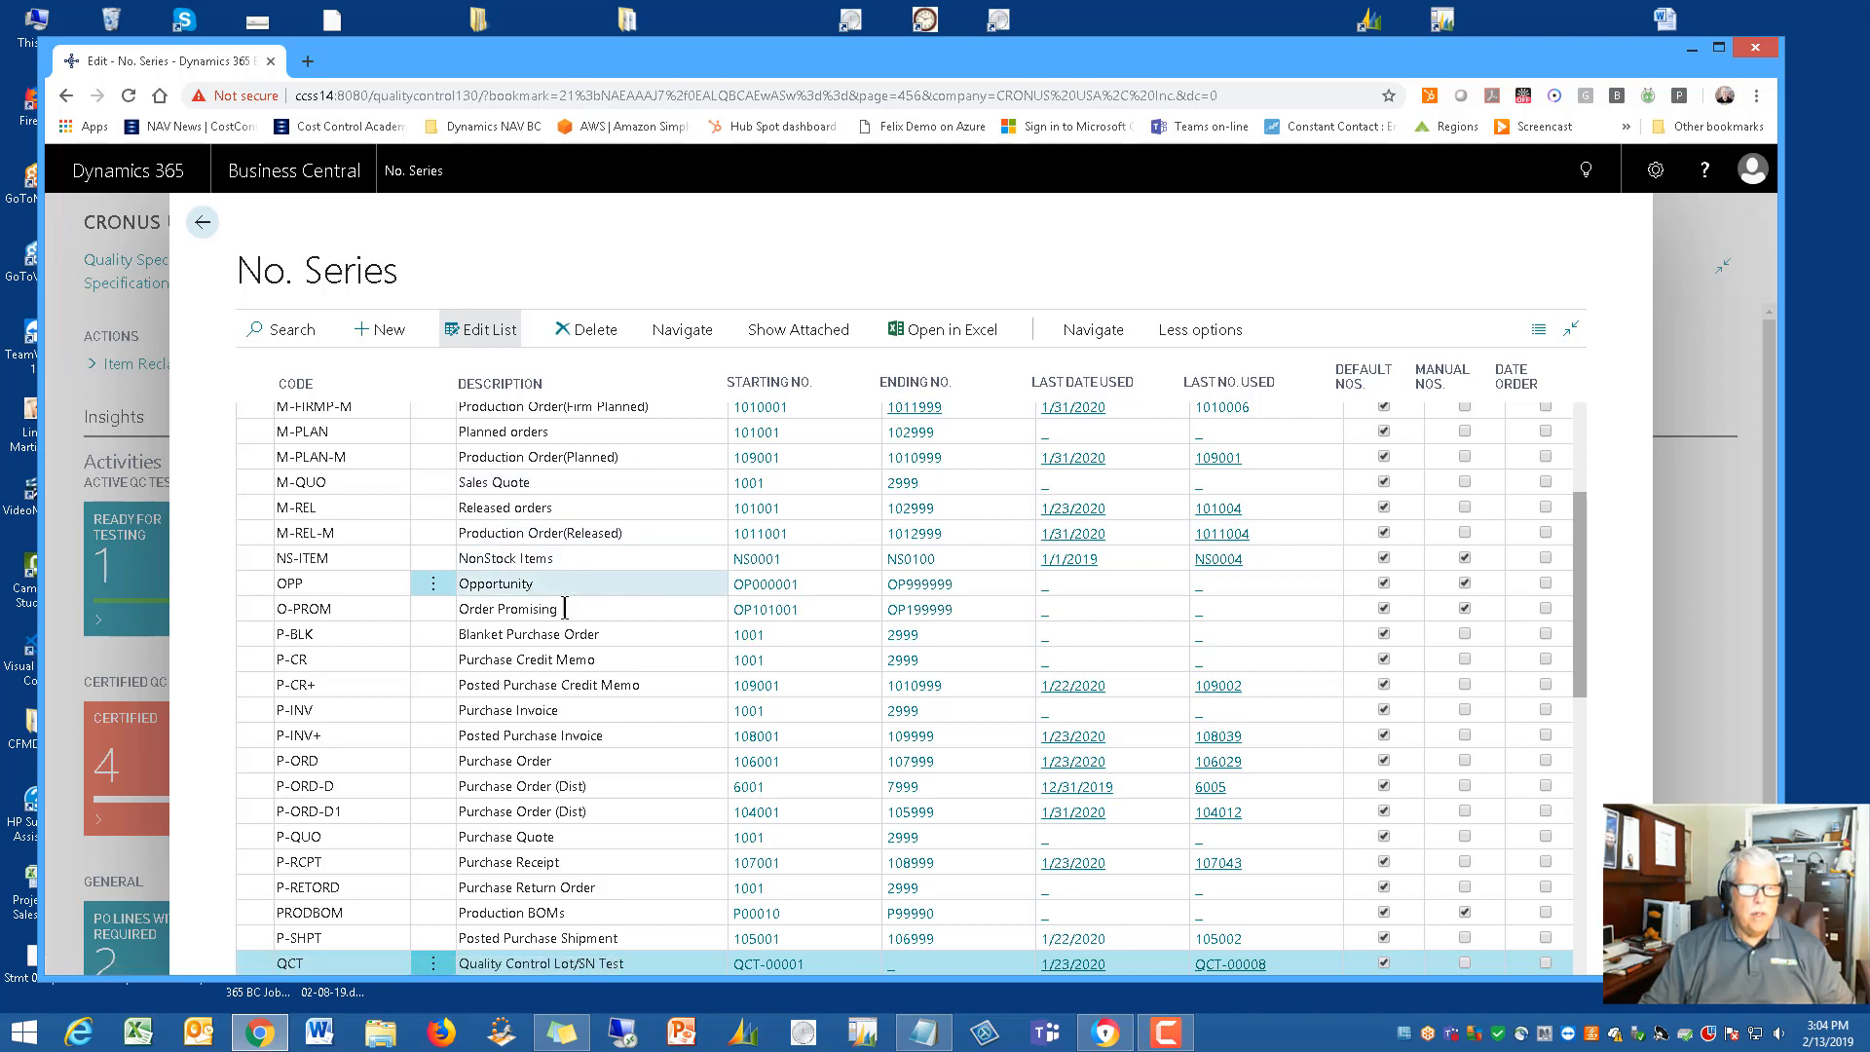
# Look through the neighbouring number series and check the Default Nos. setting on the QCT row
pyautogui.scroll(2, 562, 603)
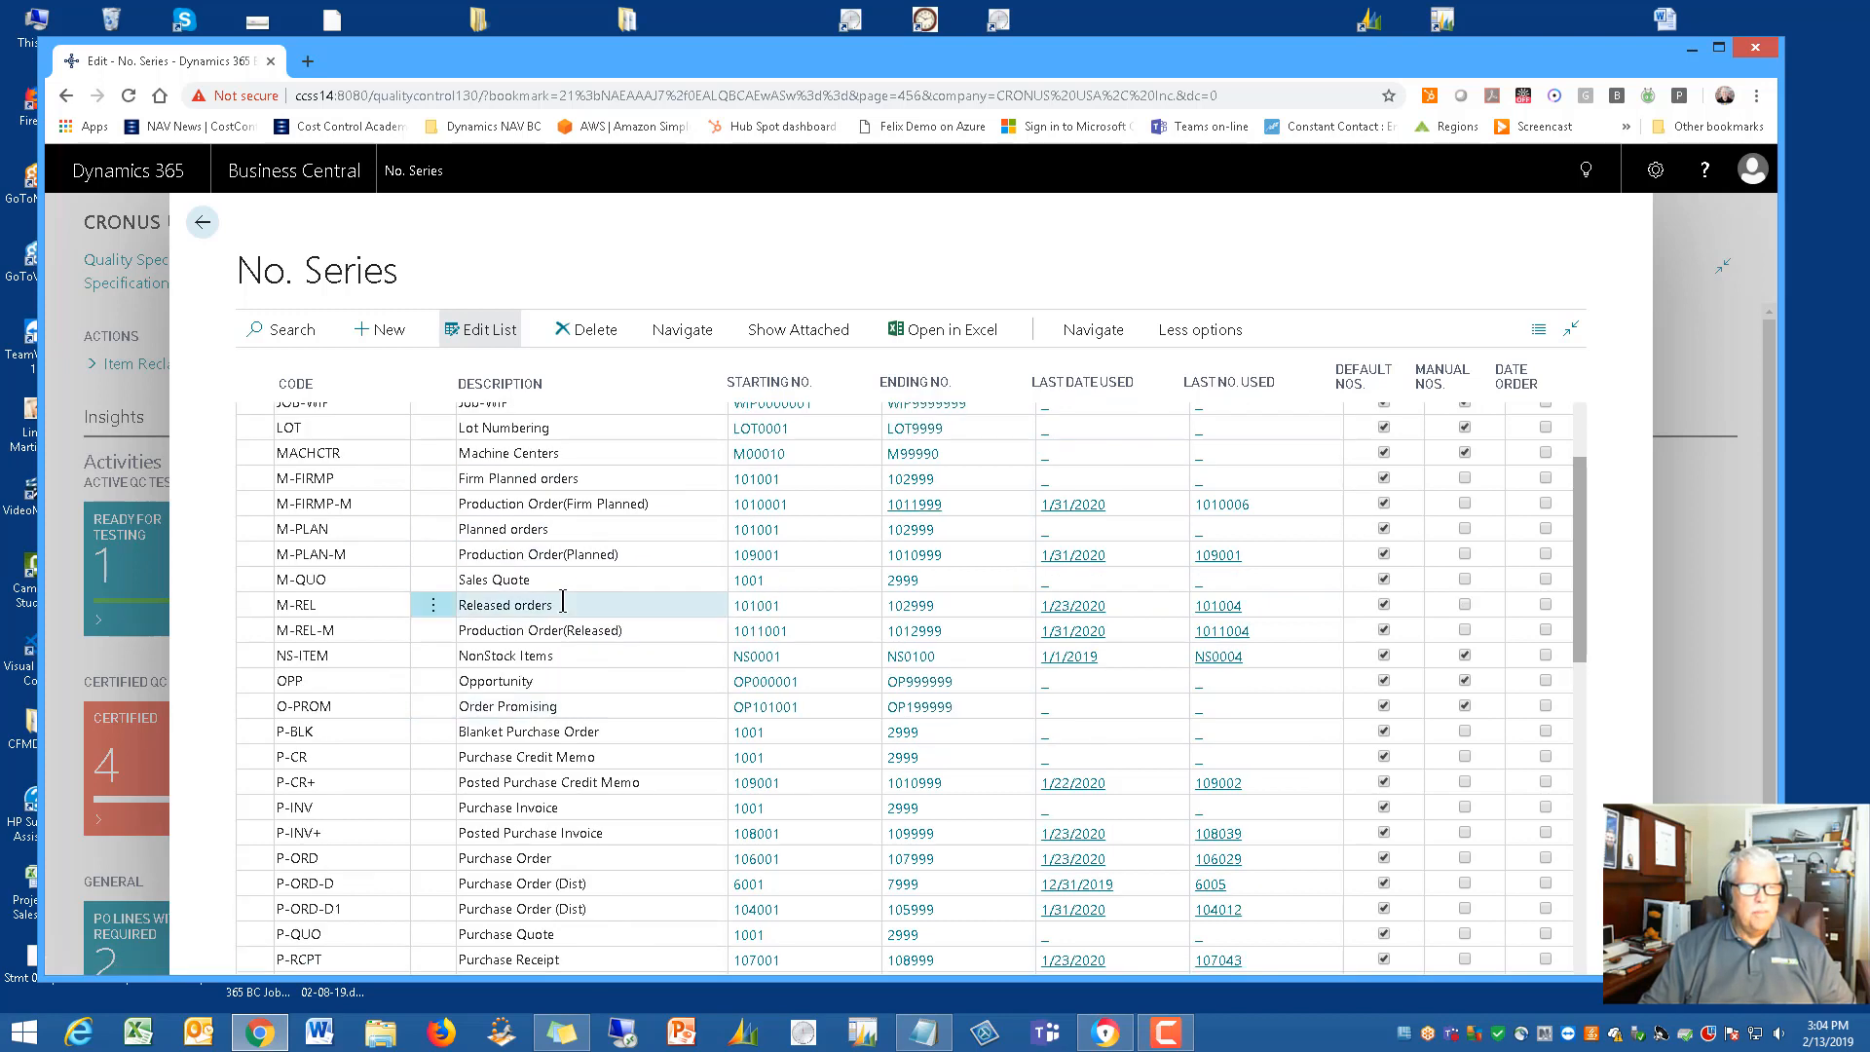
pyautogui.scroll(1, 562, 604)
pyautogui.scroll(-10, 562, 604)
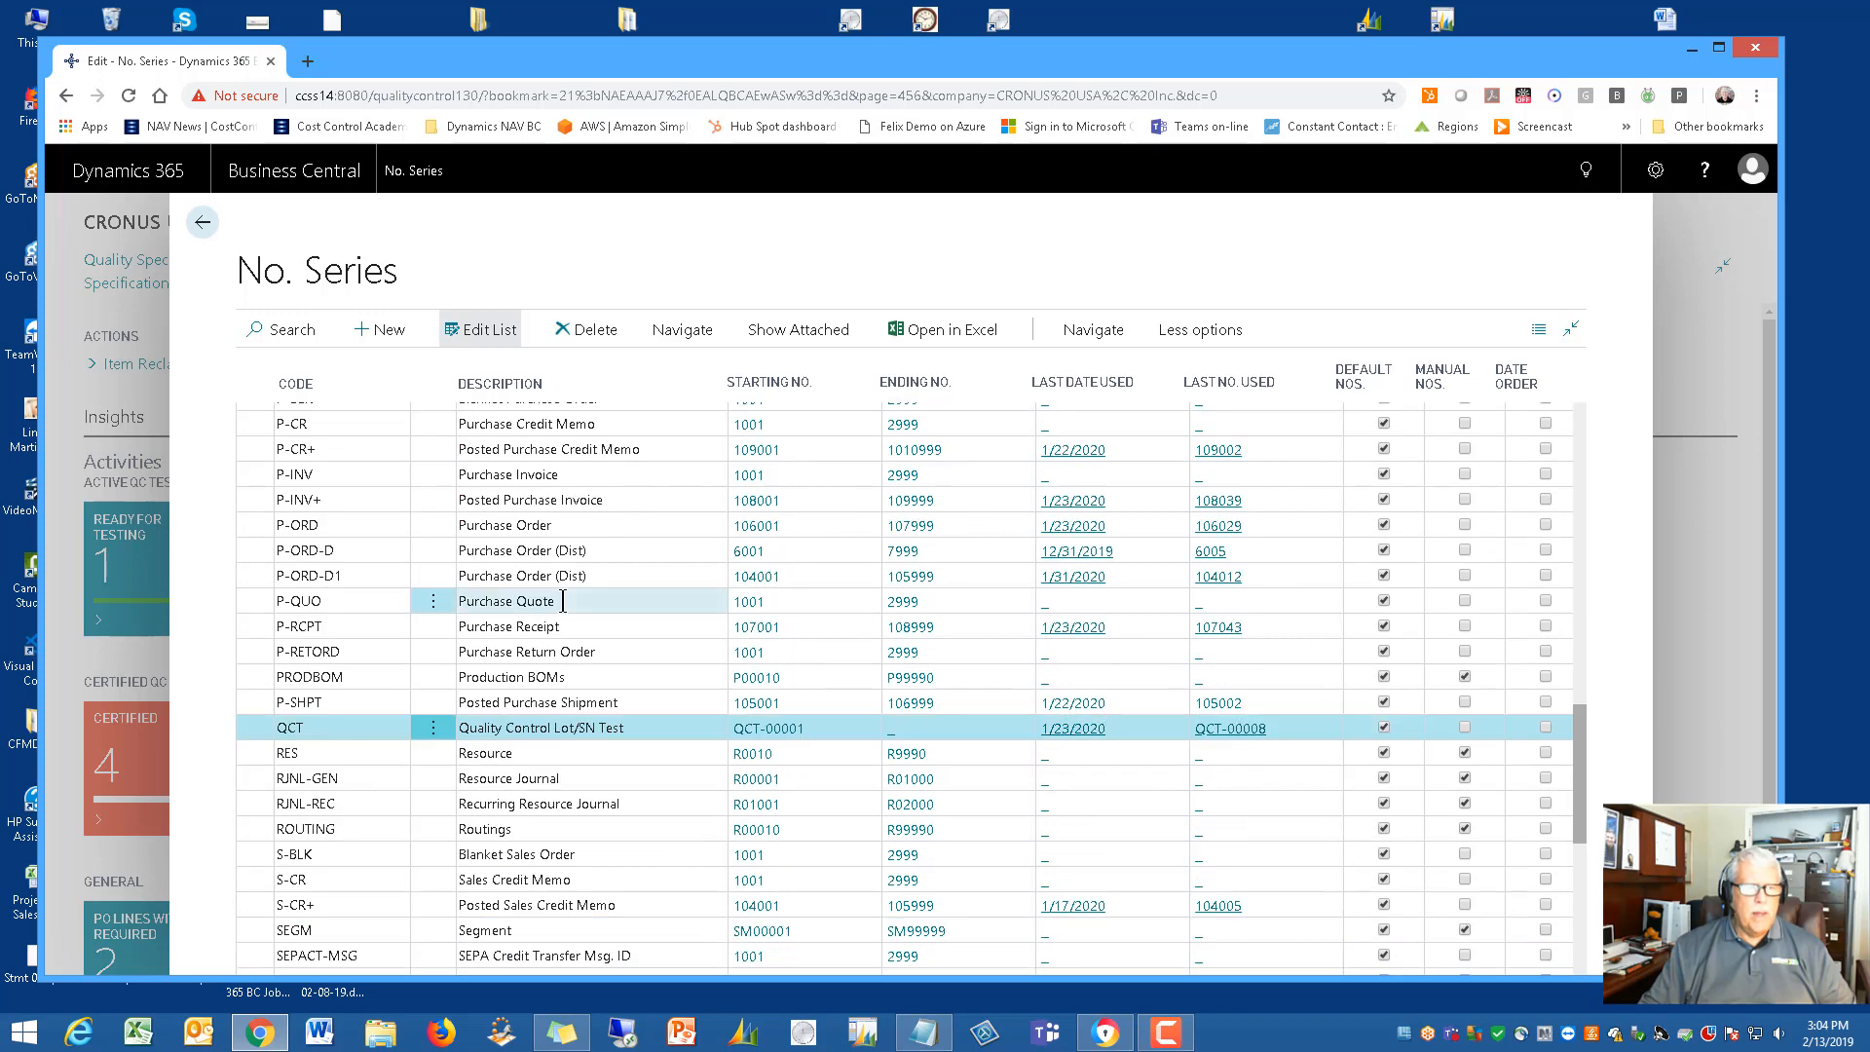
pyautogui.scroll(-2, 561, 604)
pyautogui.scroll(4, 574, 574)
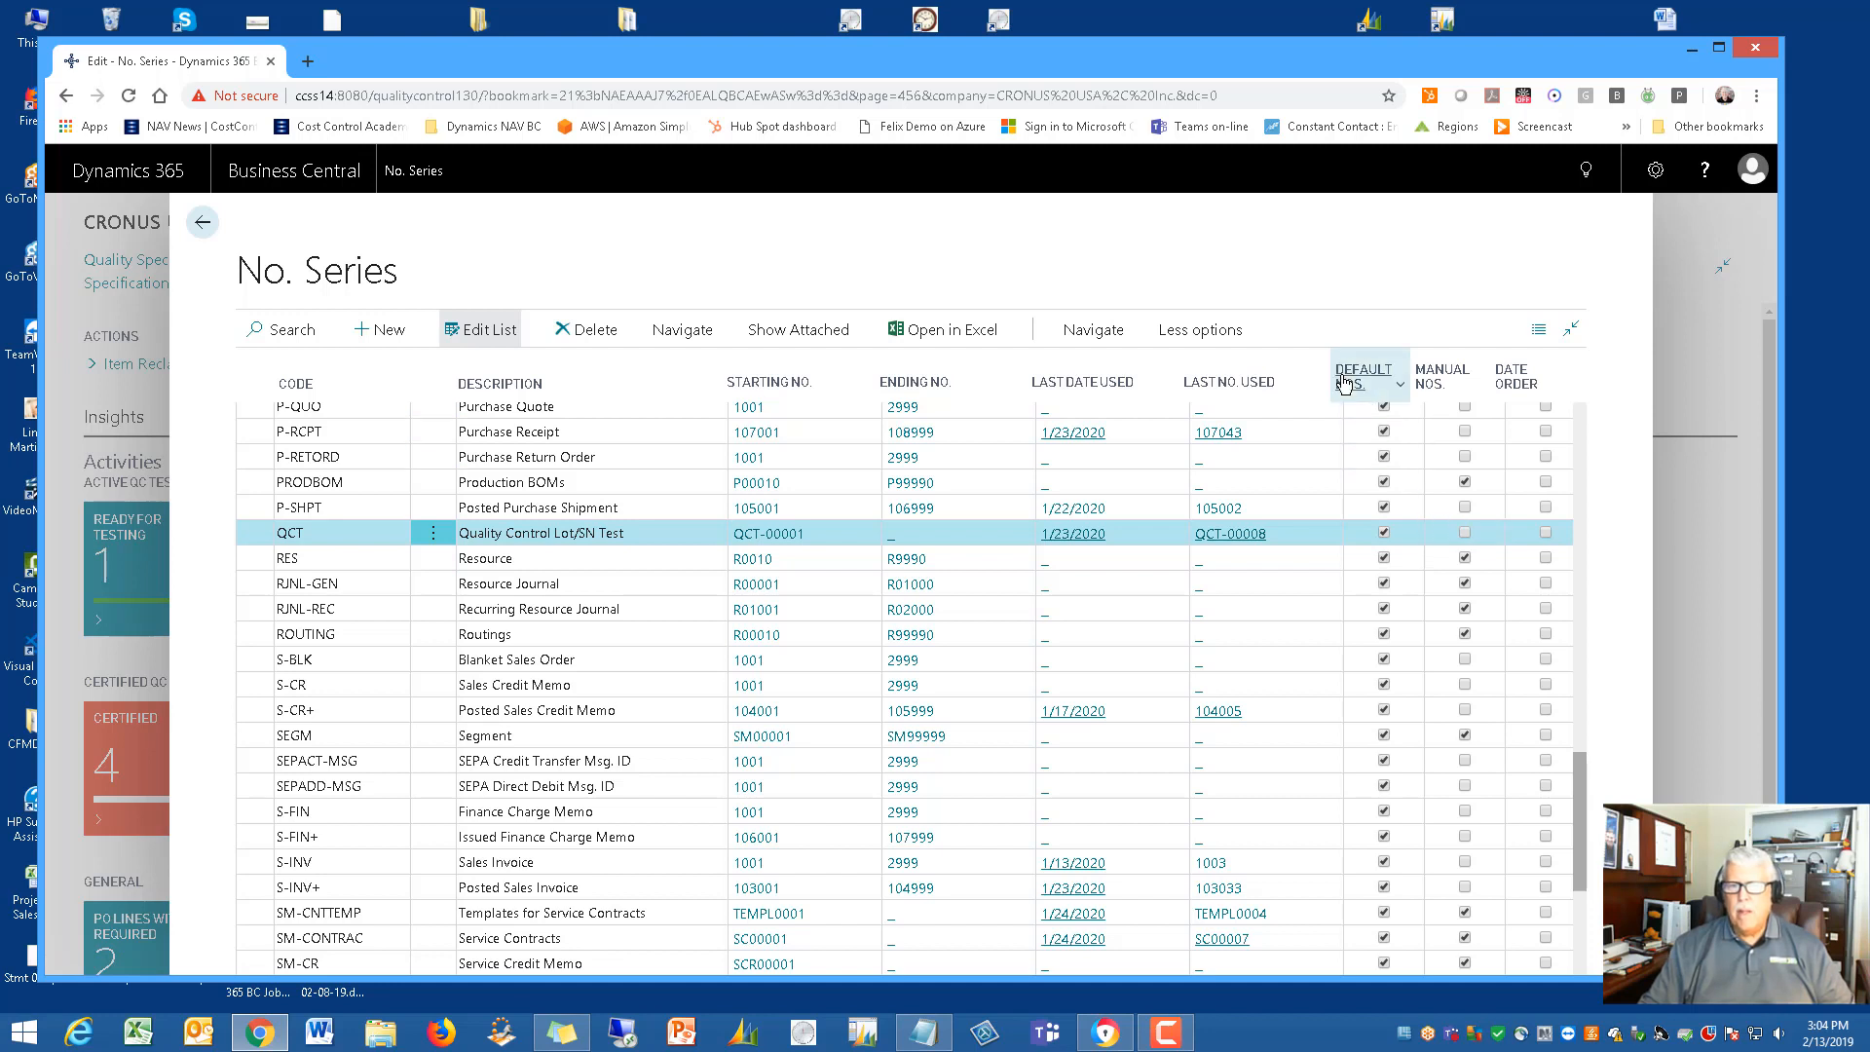
pyautogui.moveTo(1359, 394)
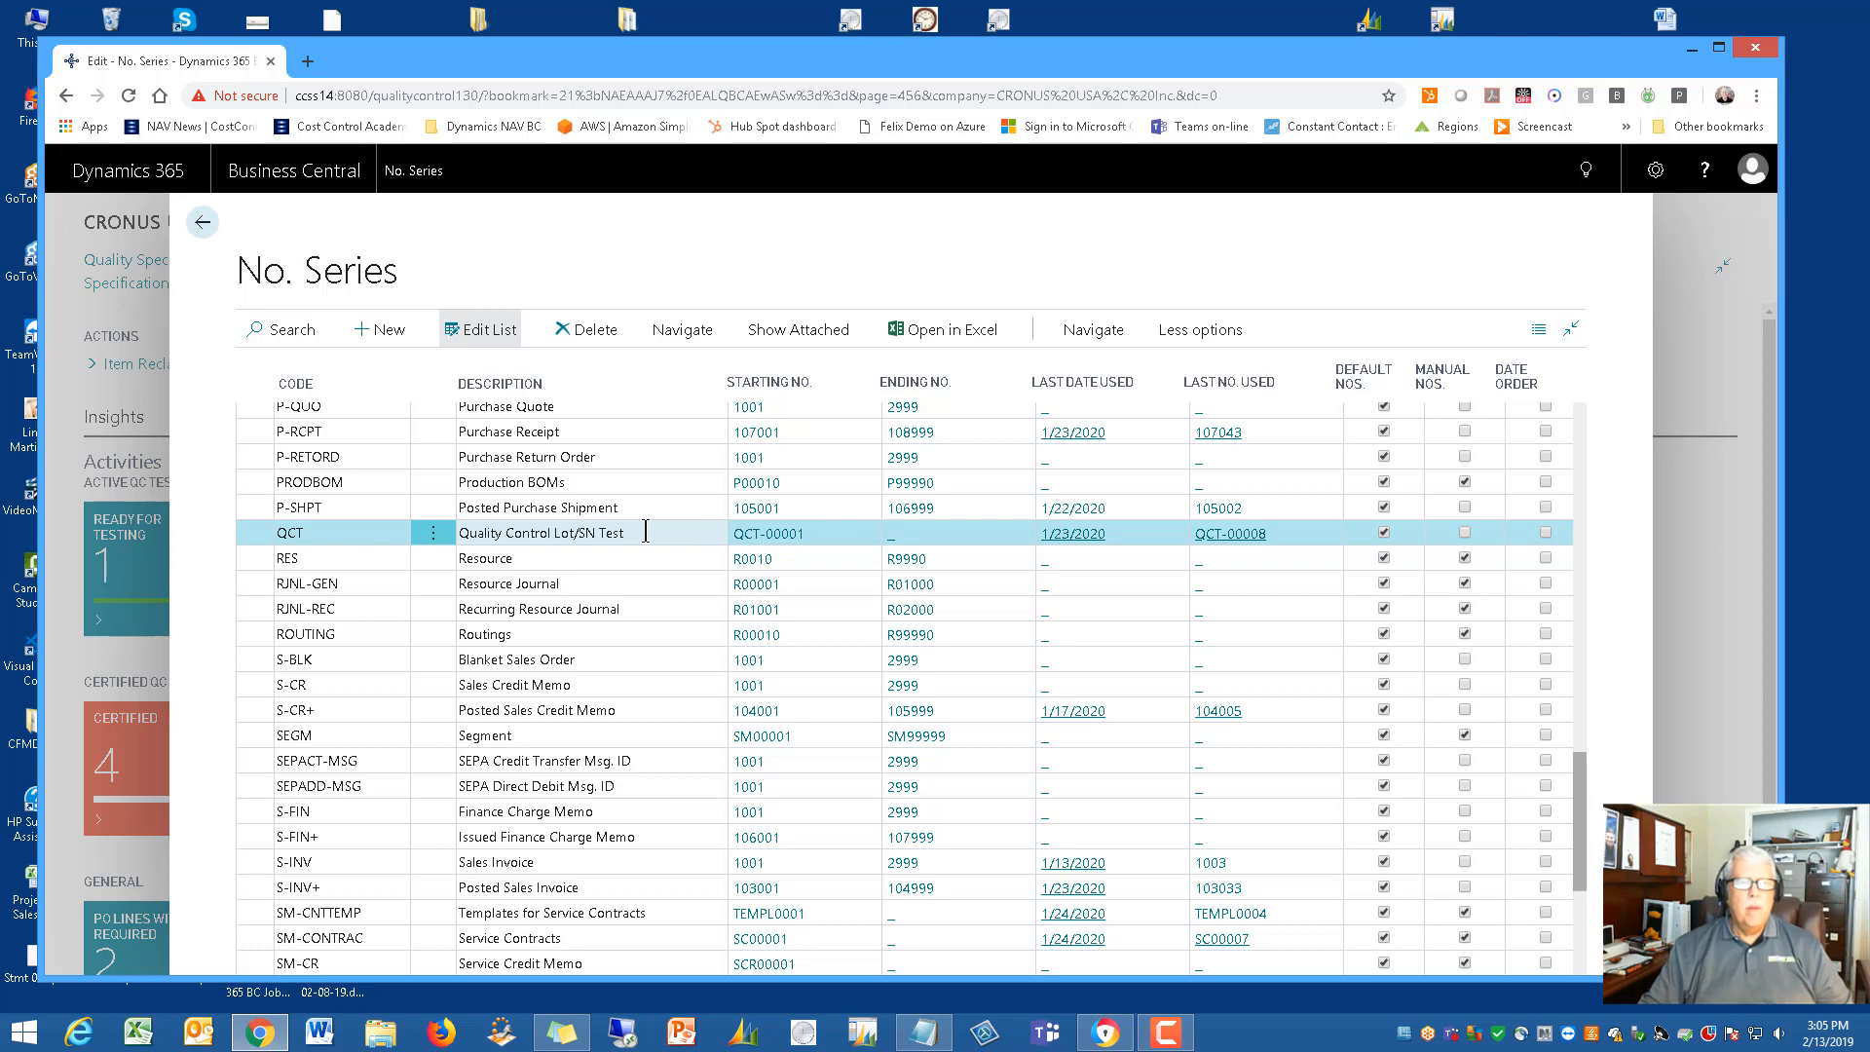
# Switch to the Quality Control Manual and read the setup instructions for the QCT number series and the default QC location code
pyautogui.click(1167, 1034)
pyautogui.click(1105, 1032)
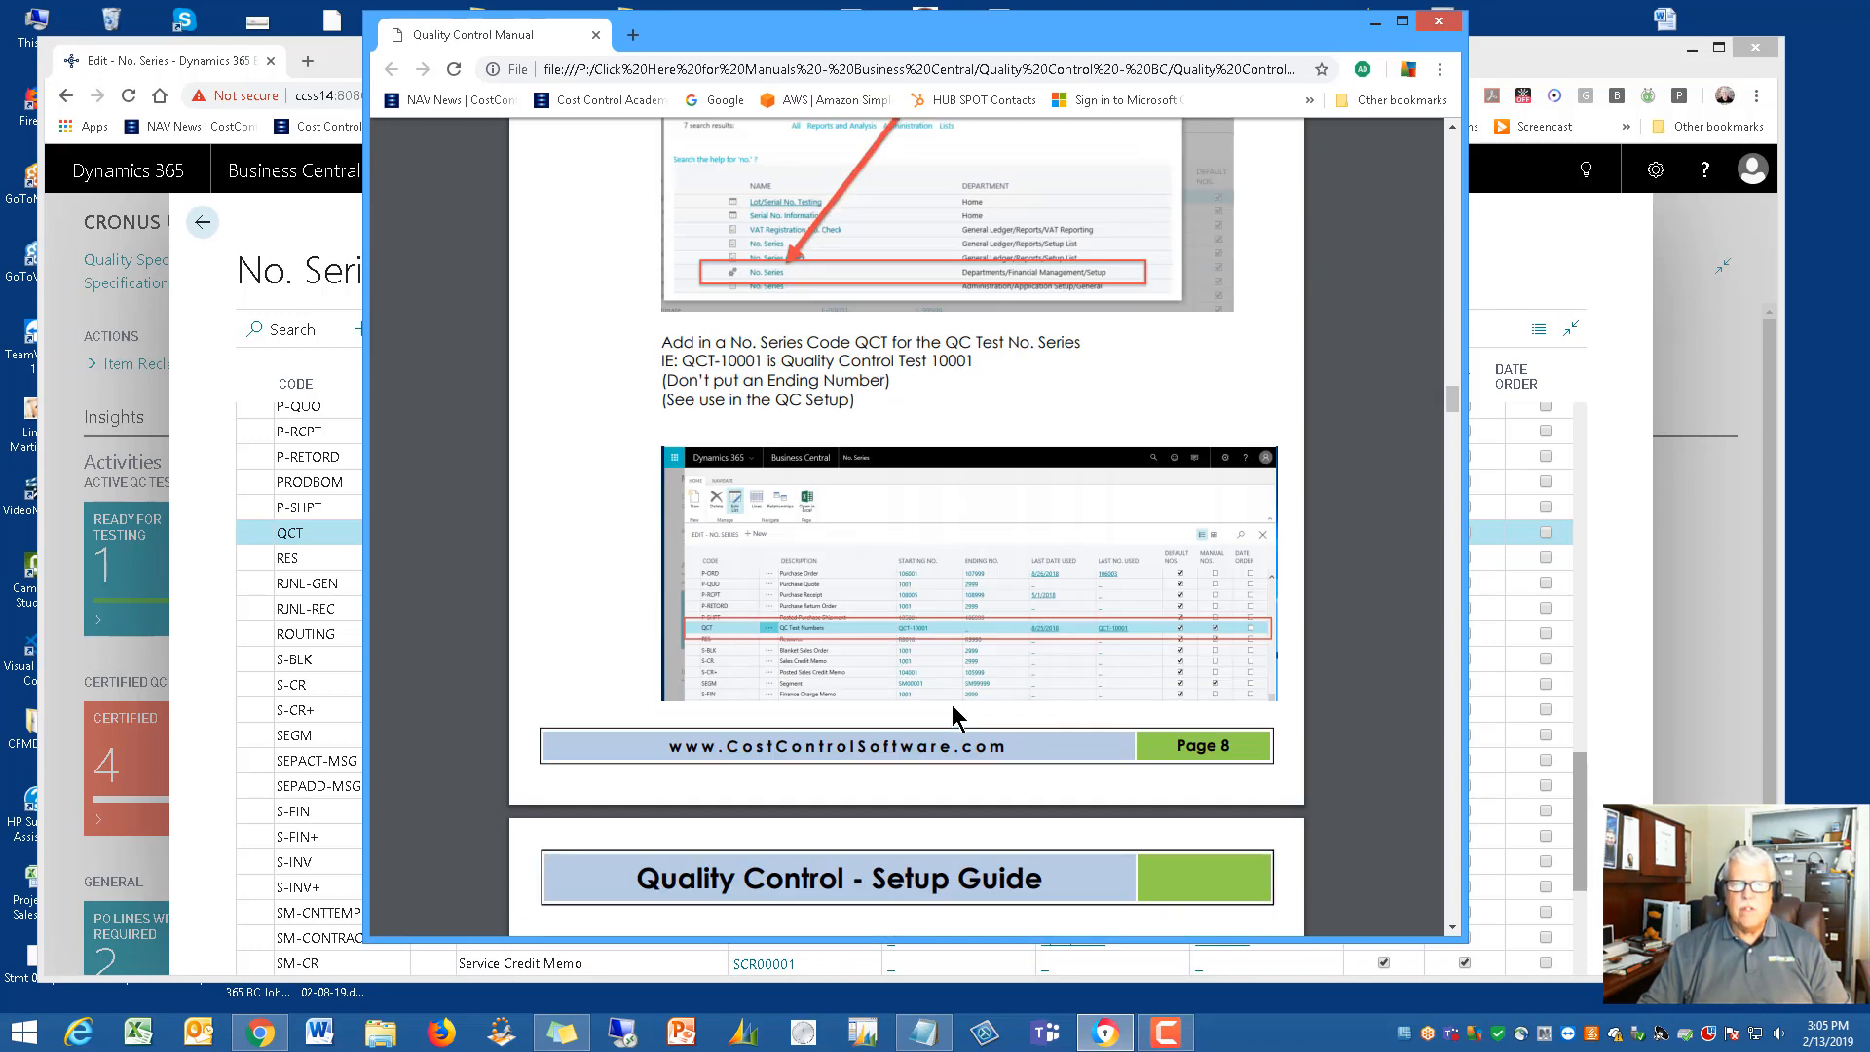
pyautogui.scroll(-2, 846, 494)
pyautogui.scroll(-1, 856, 401)
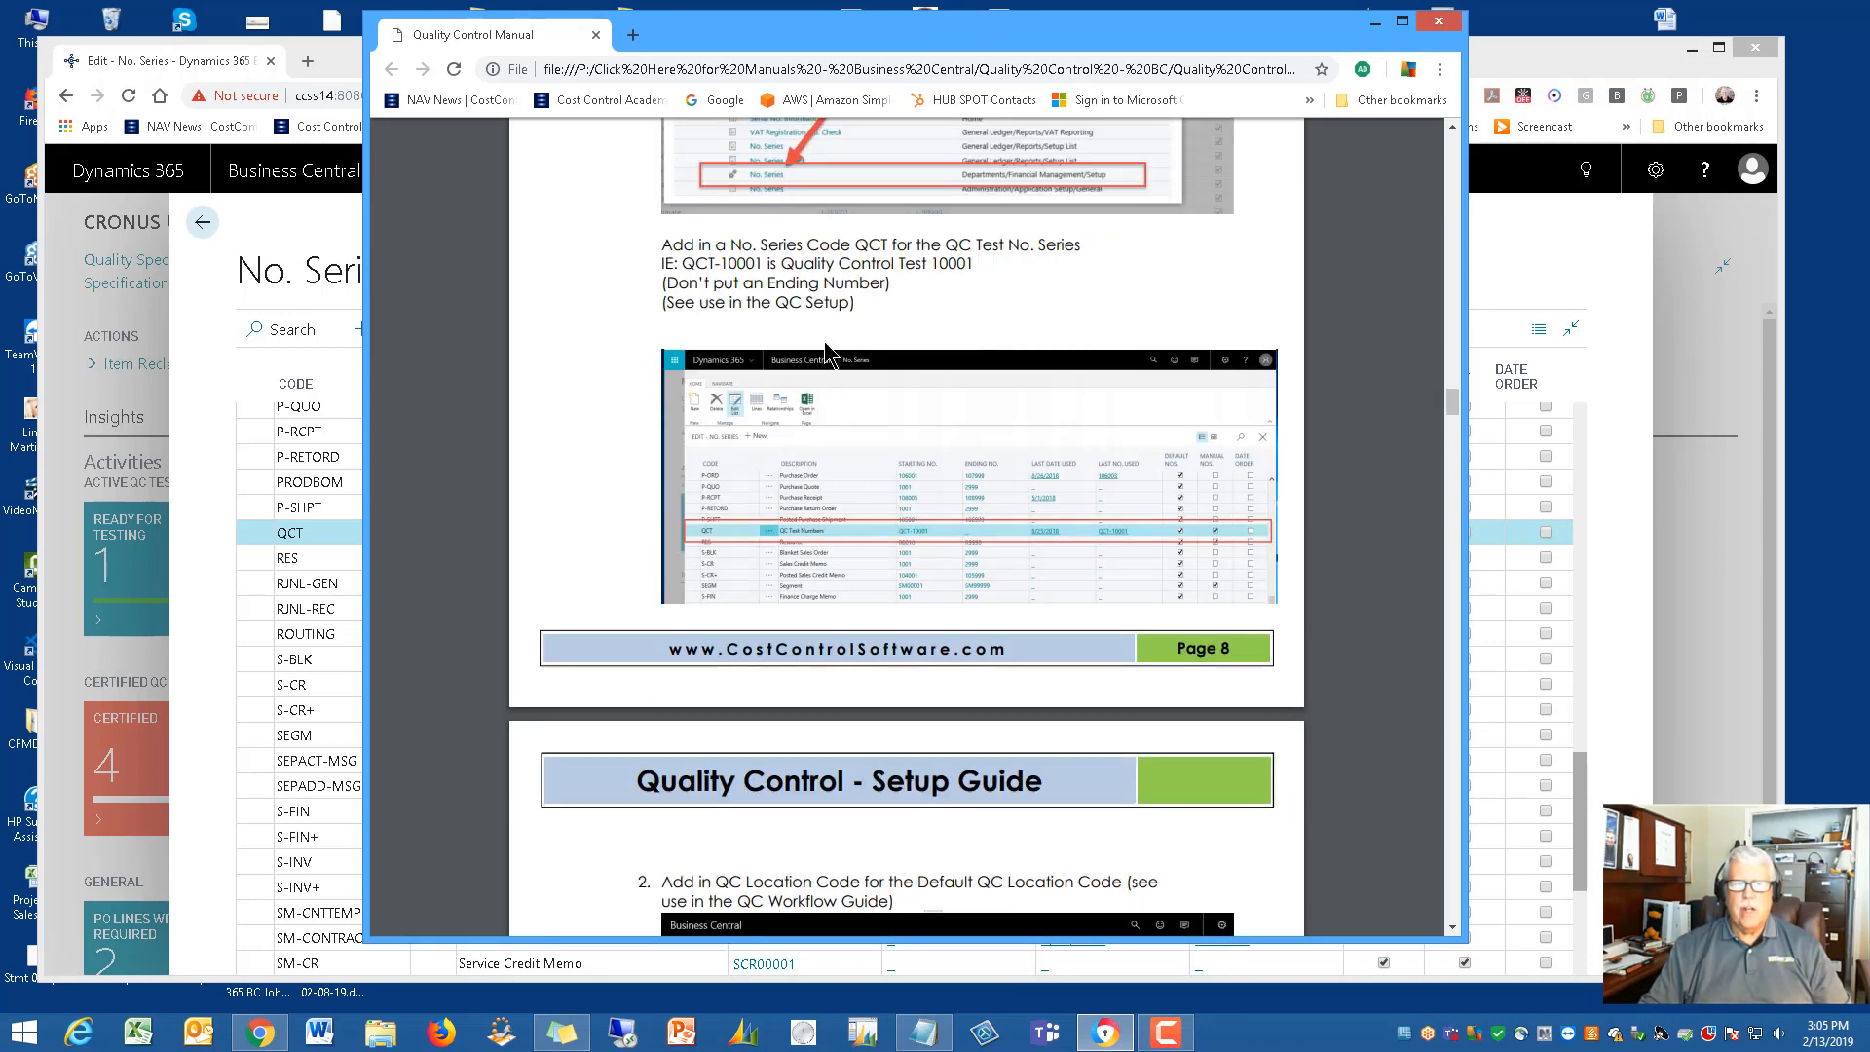
pyautogui.scroll(-5, 904, 394)
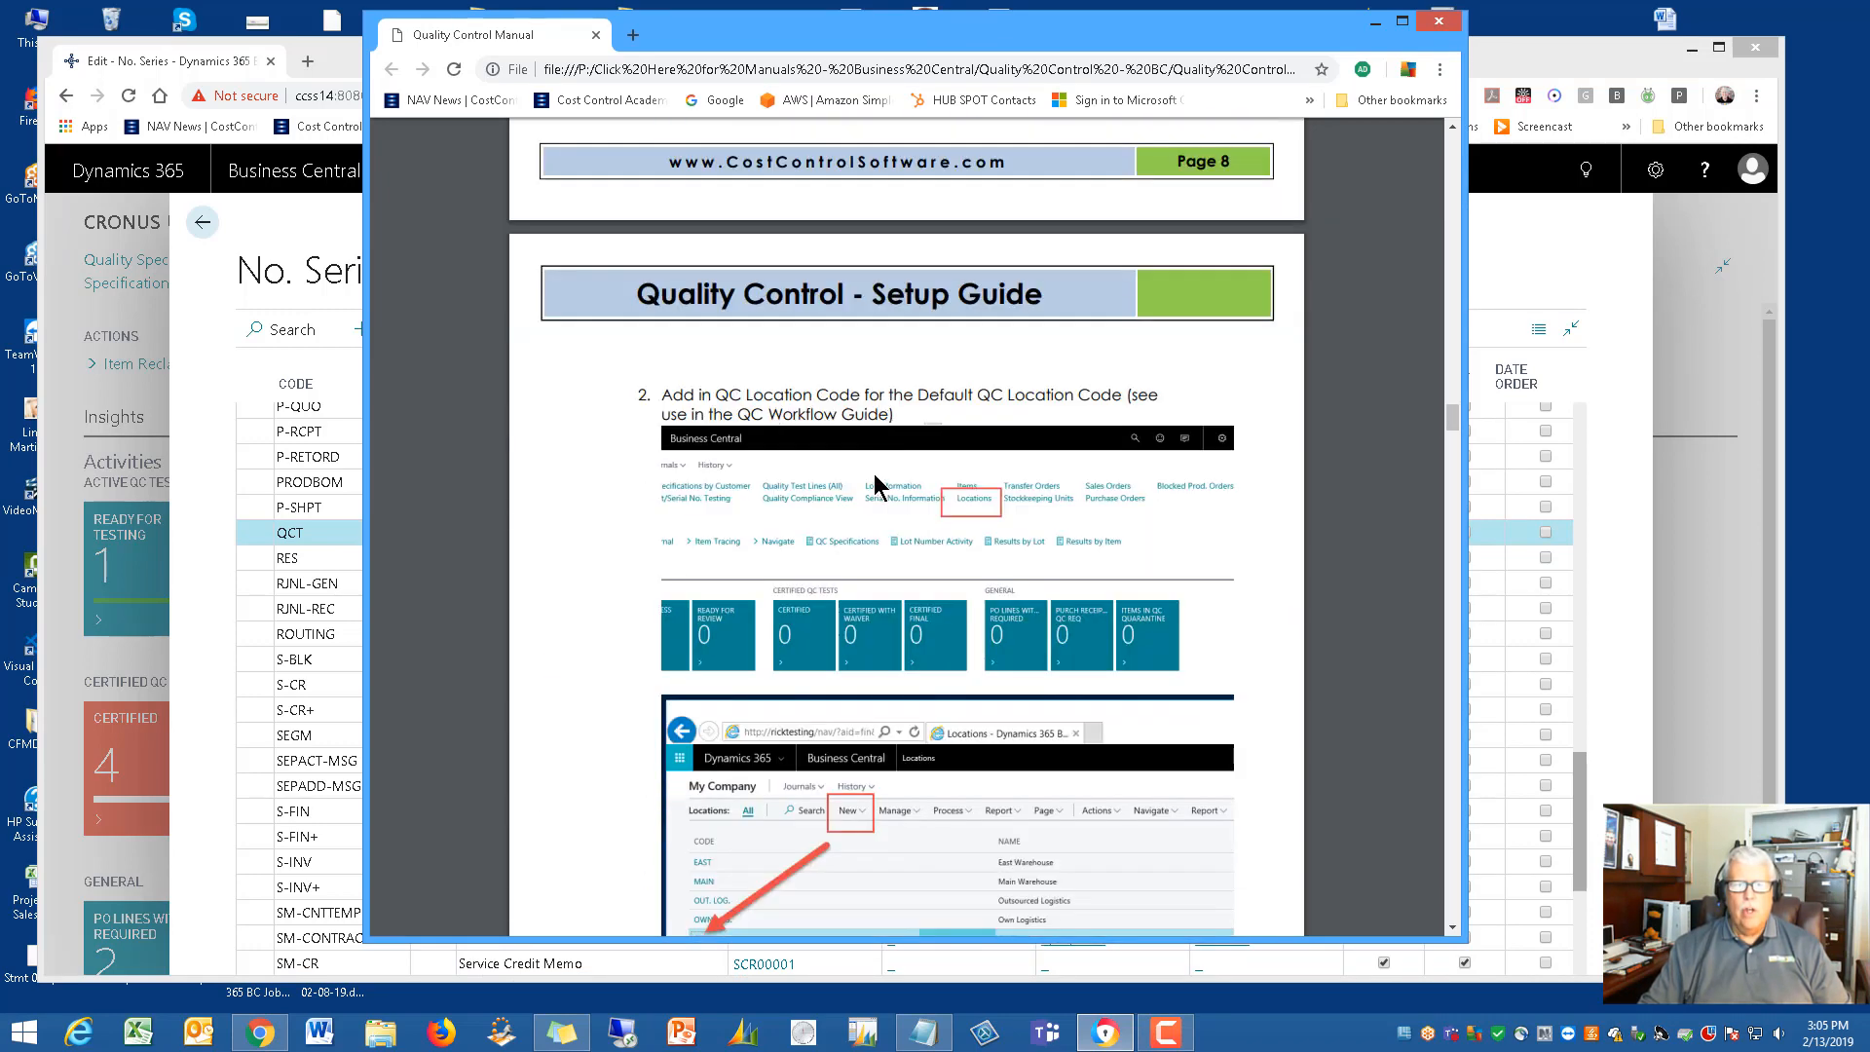
pyautogui.scroll(-1, 794, 496)
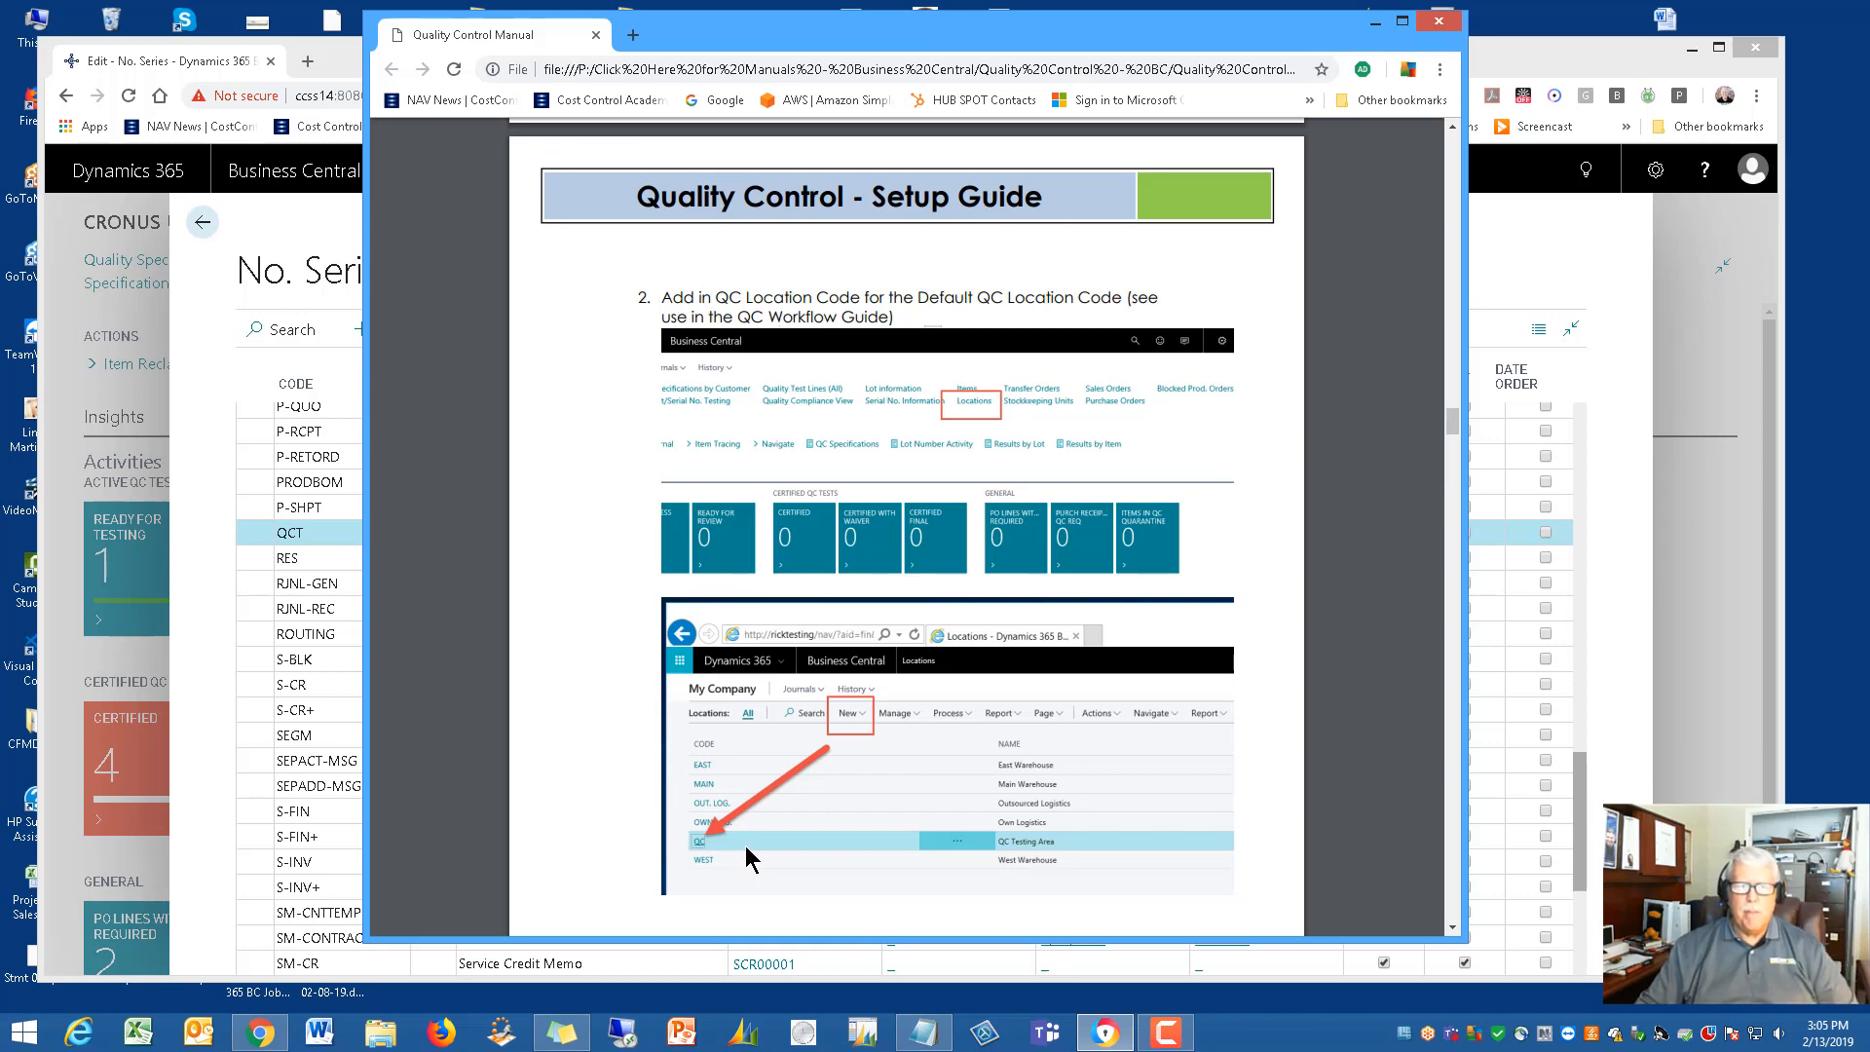
pyautogui.scroll(-1, 755, 837)
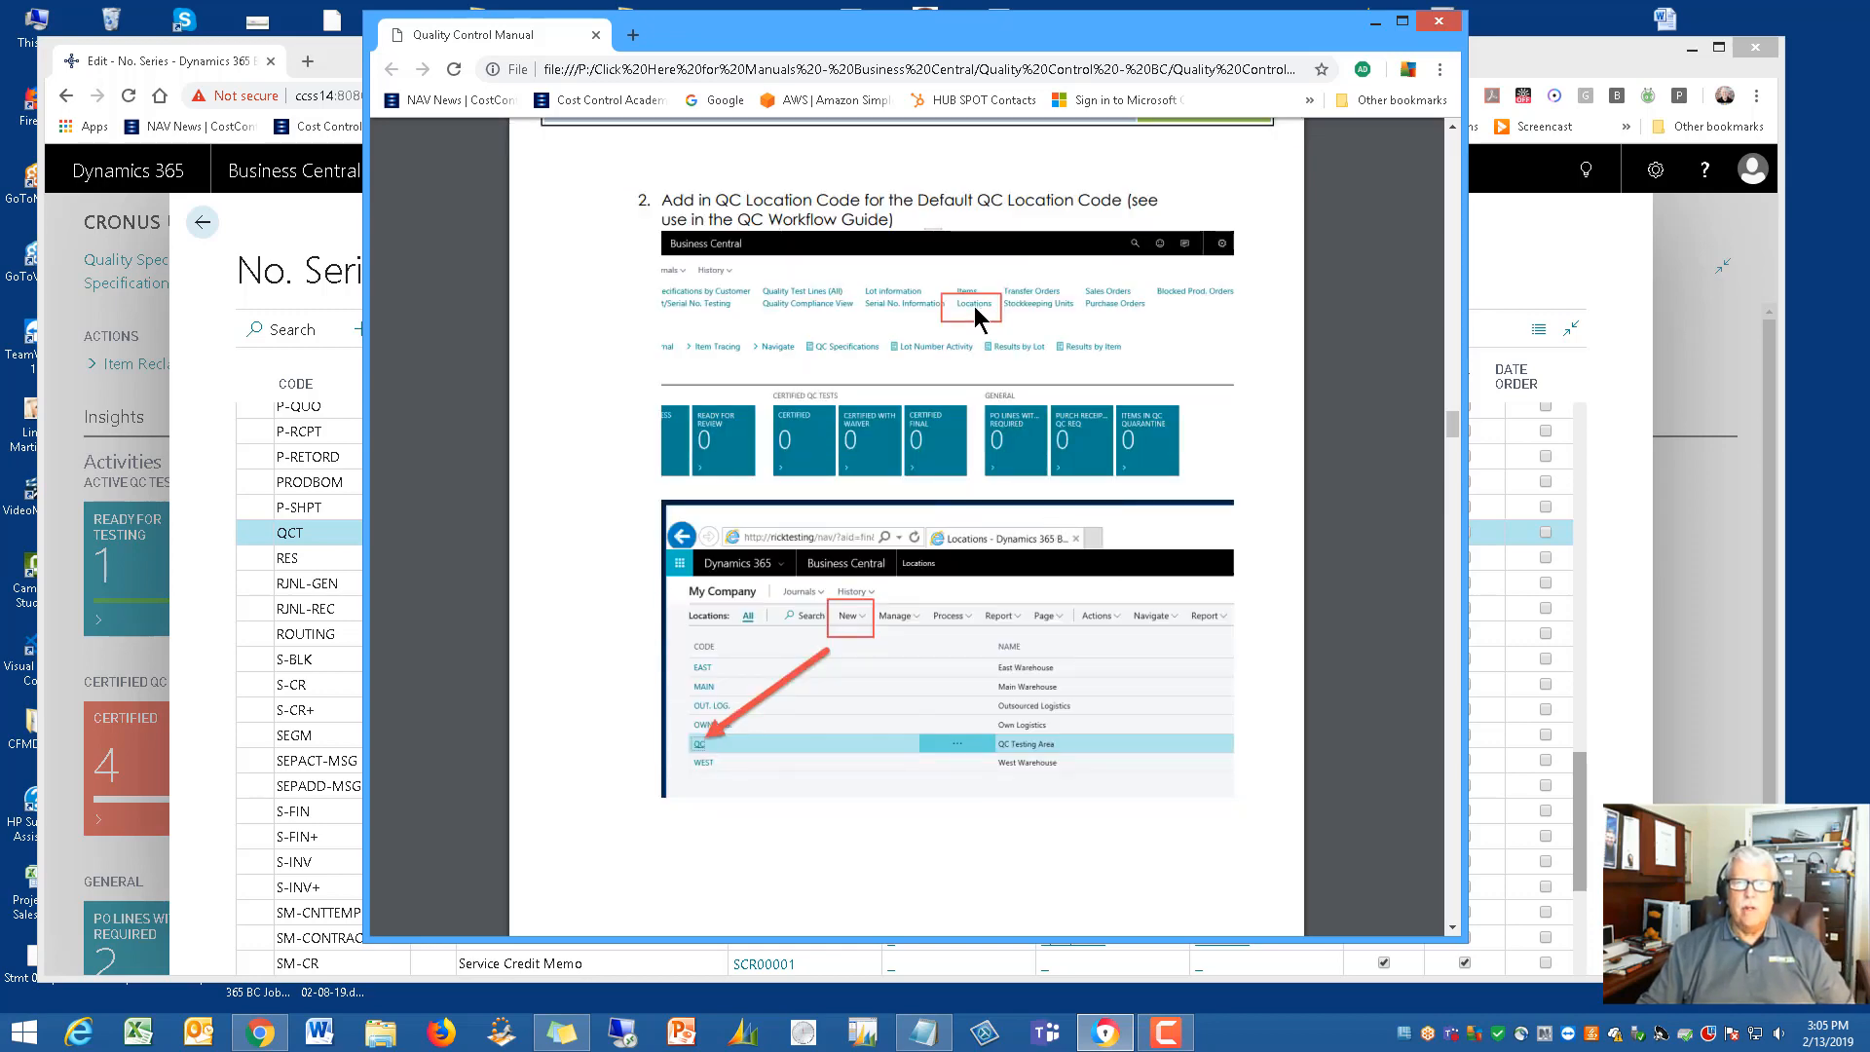
pyautogui.click(1374, 23)
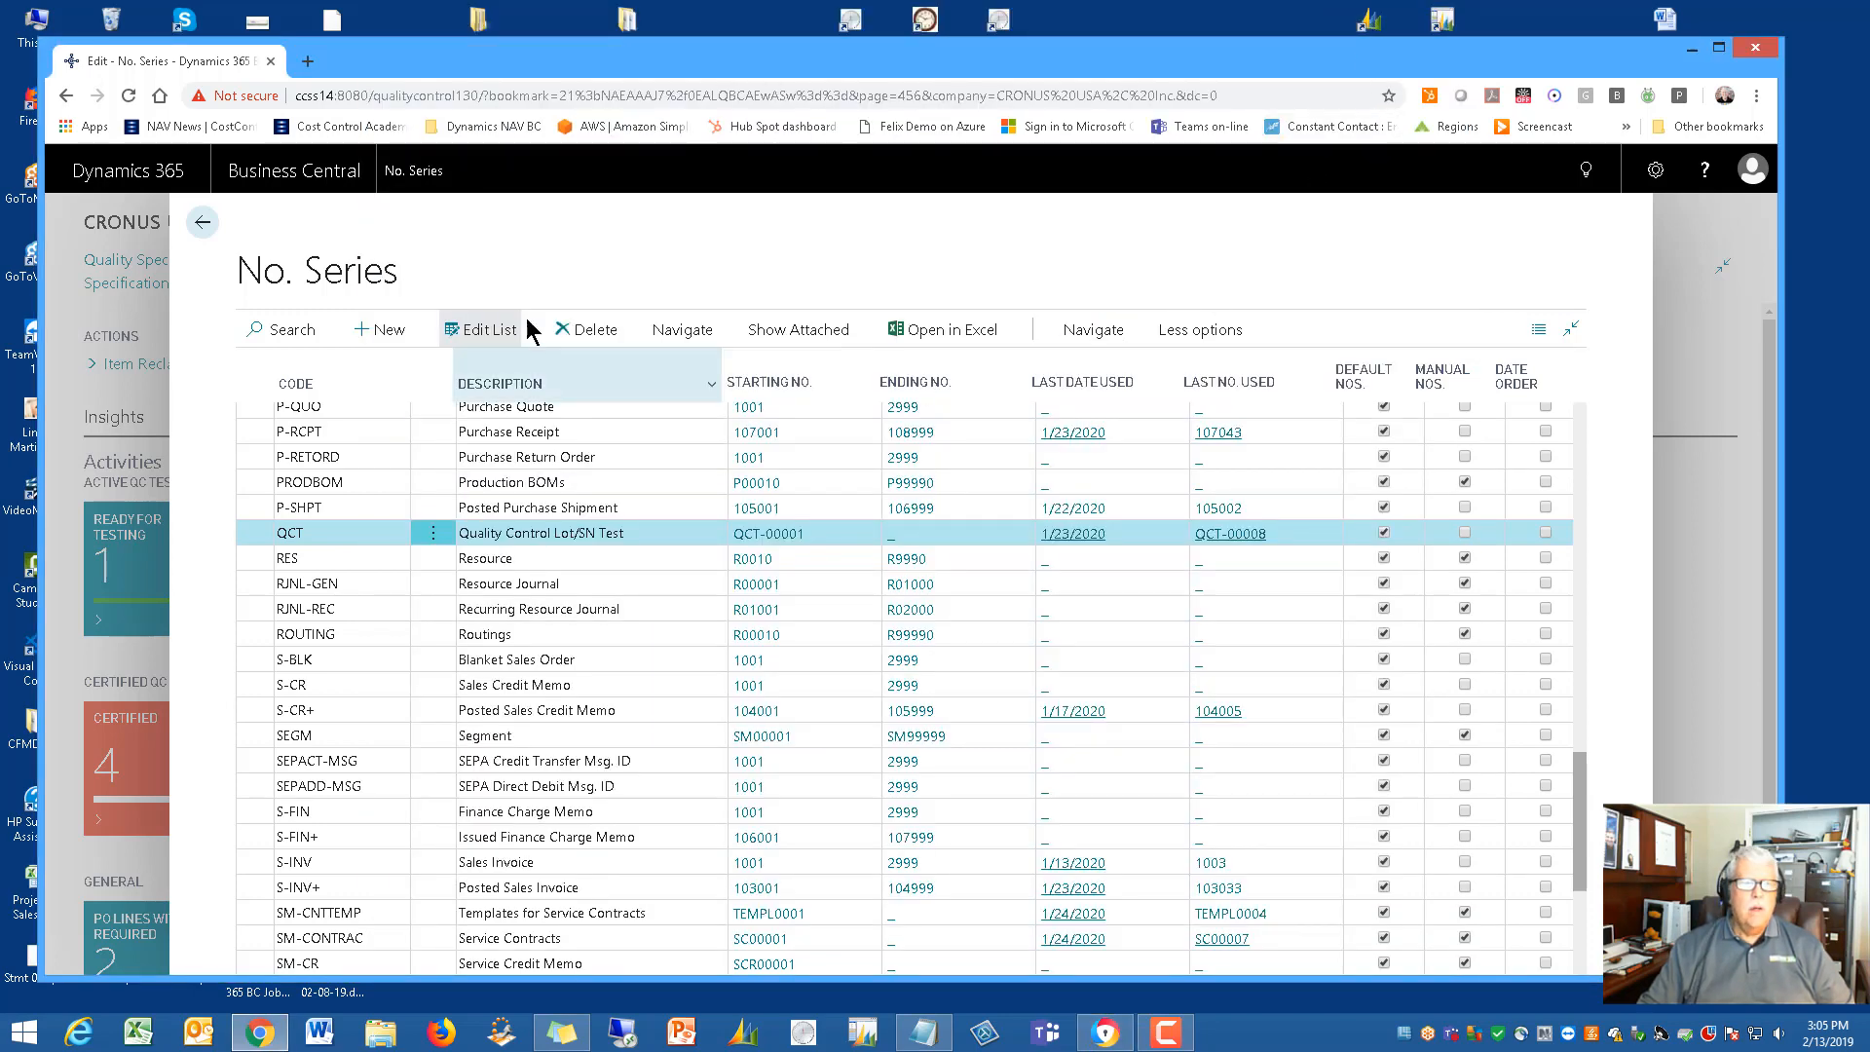
# Leave No. Series, open the Locations list and review the QC location card, including its code, name and address sections
pyautogui.click(201, 222)
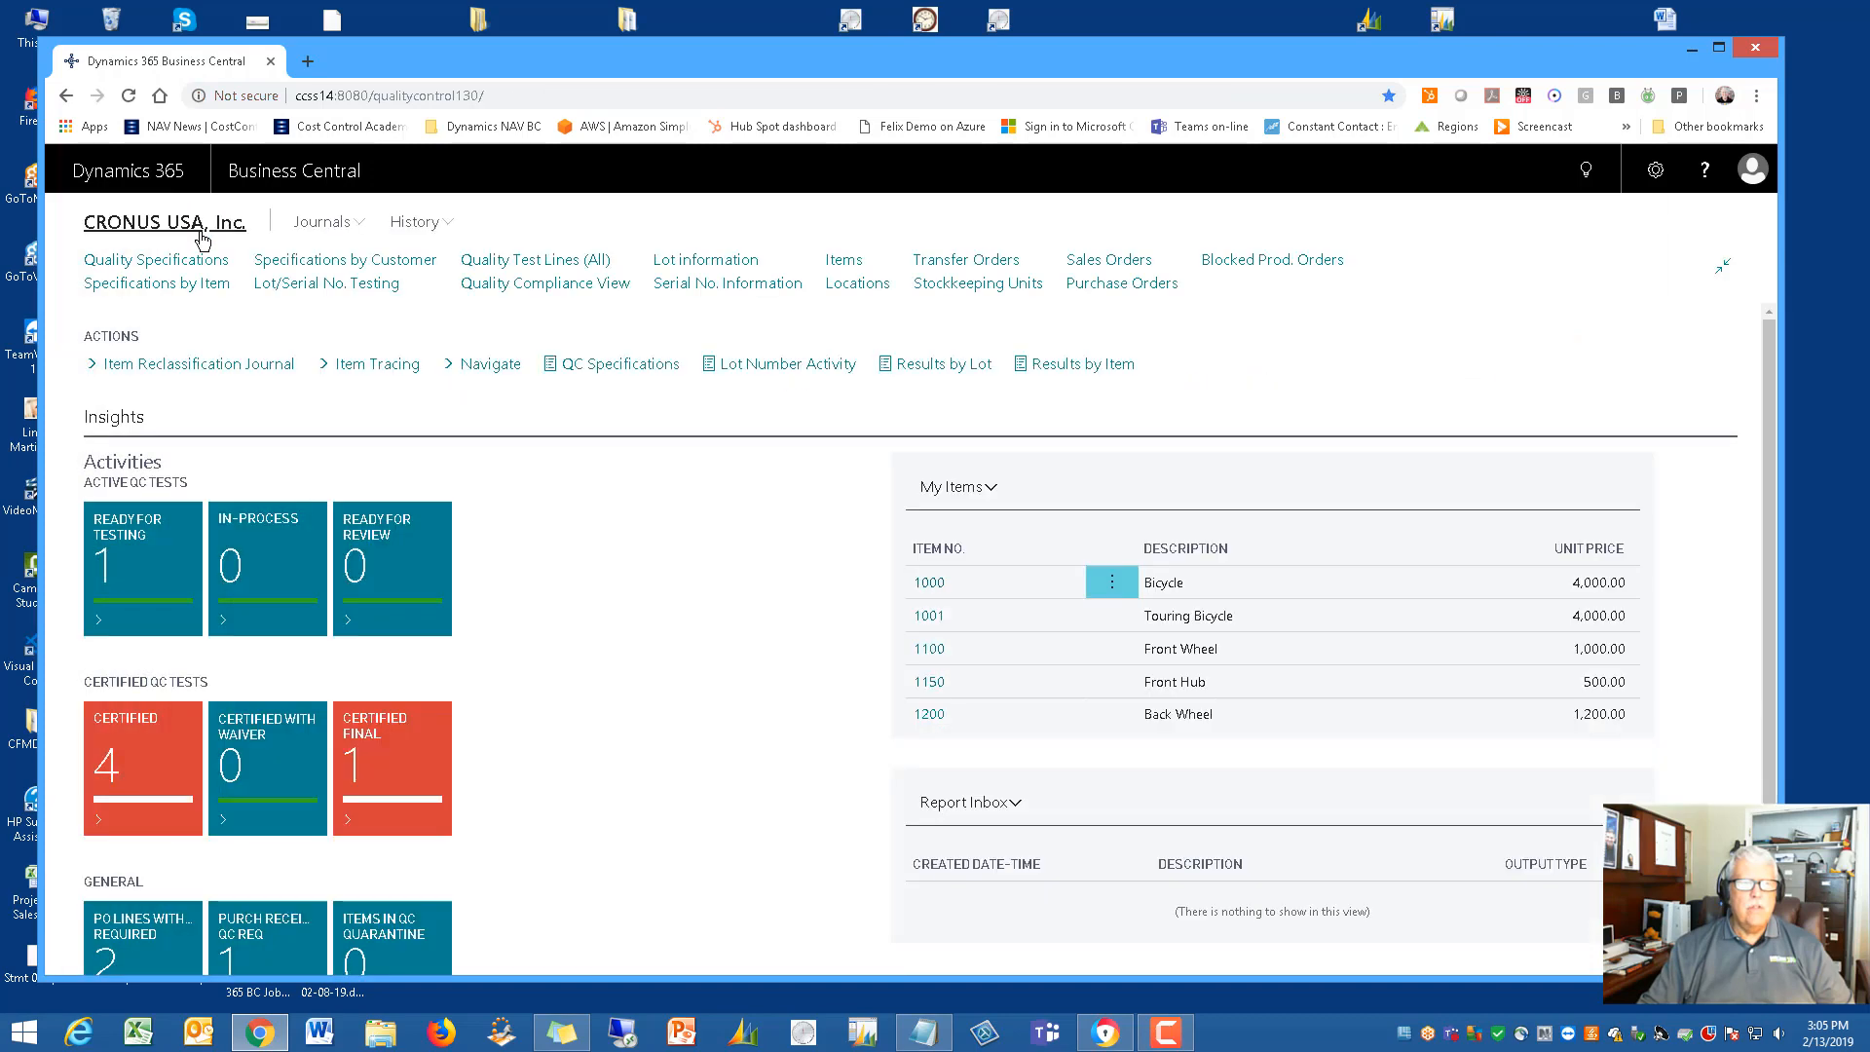
pyautogui.click(853, 283)
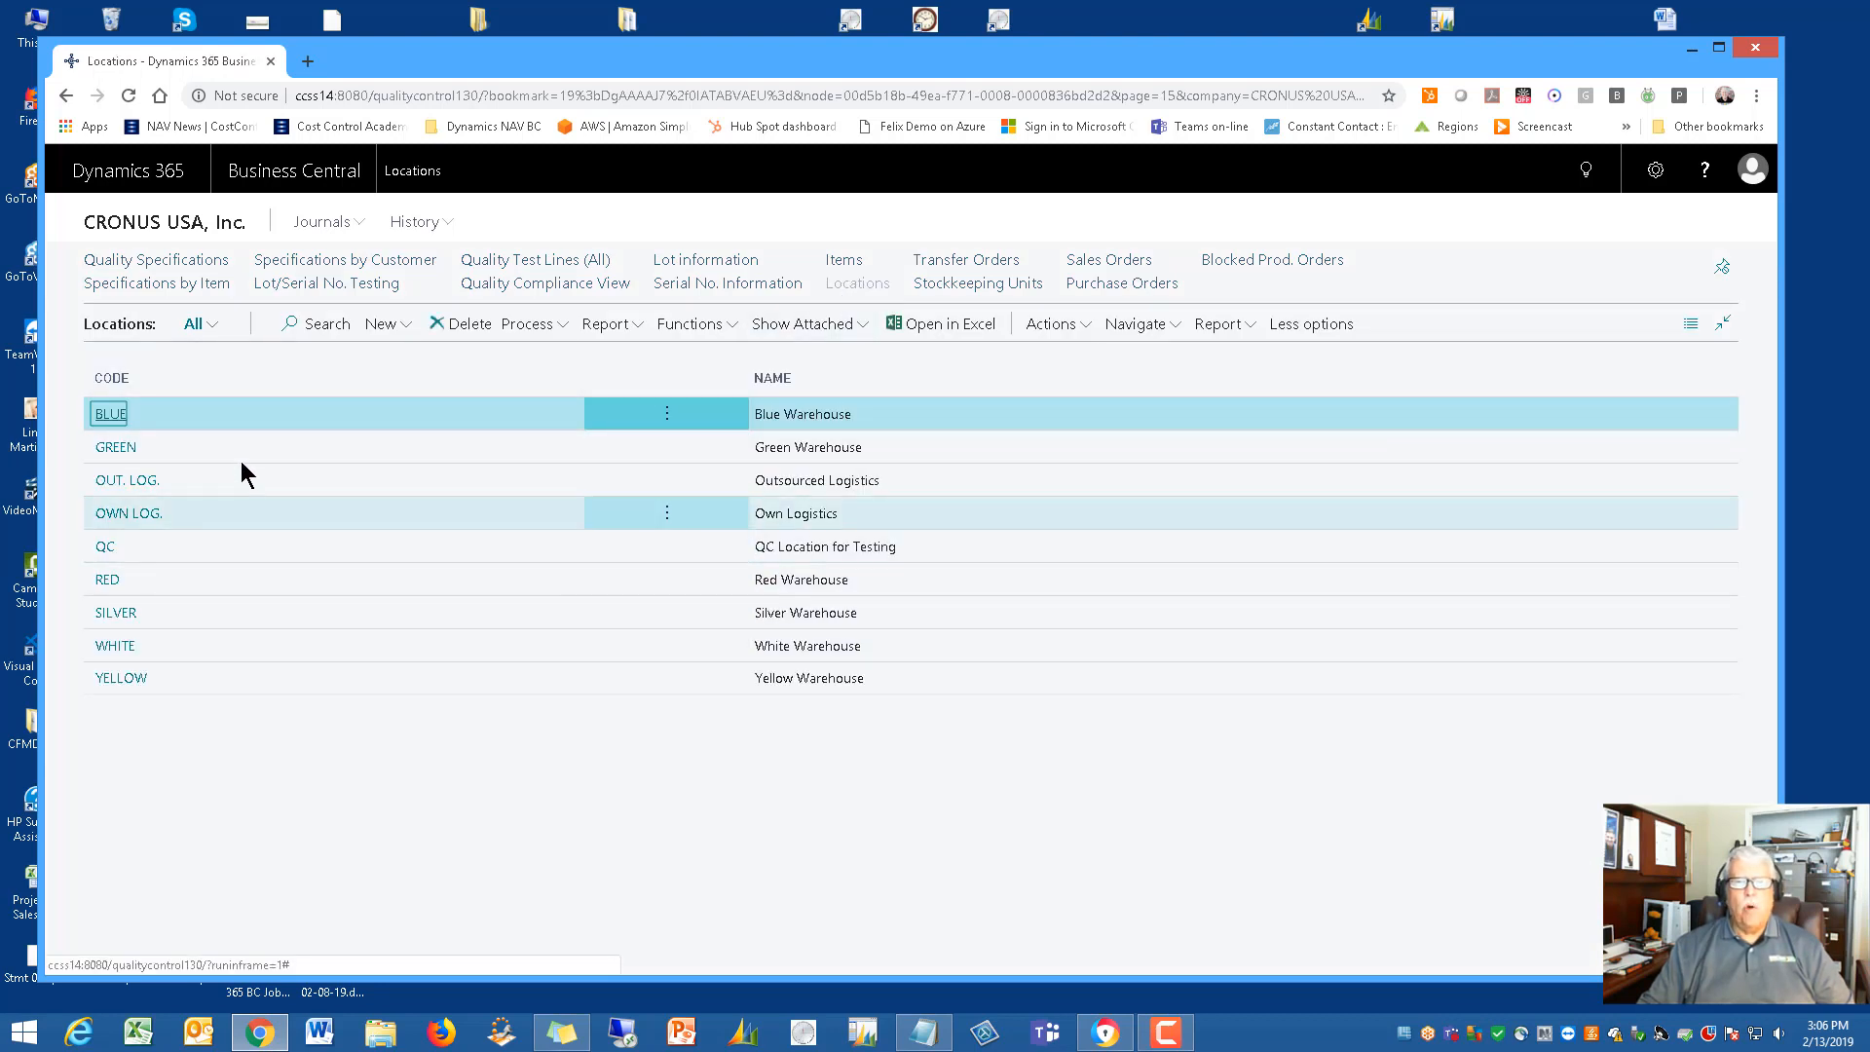
pyautogui.click(153, 558)
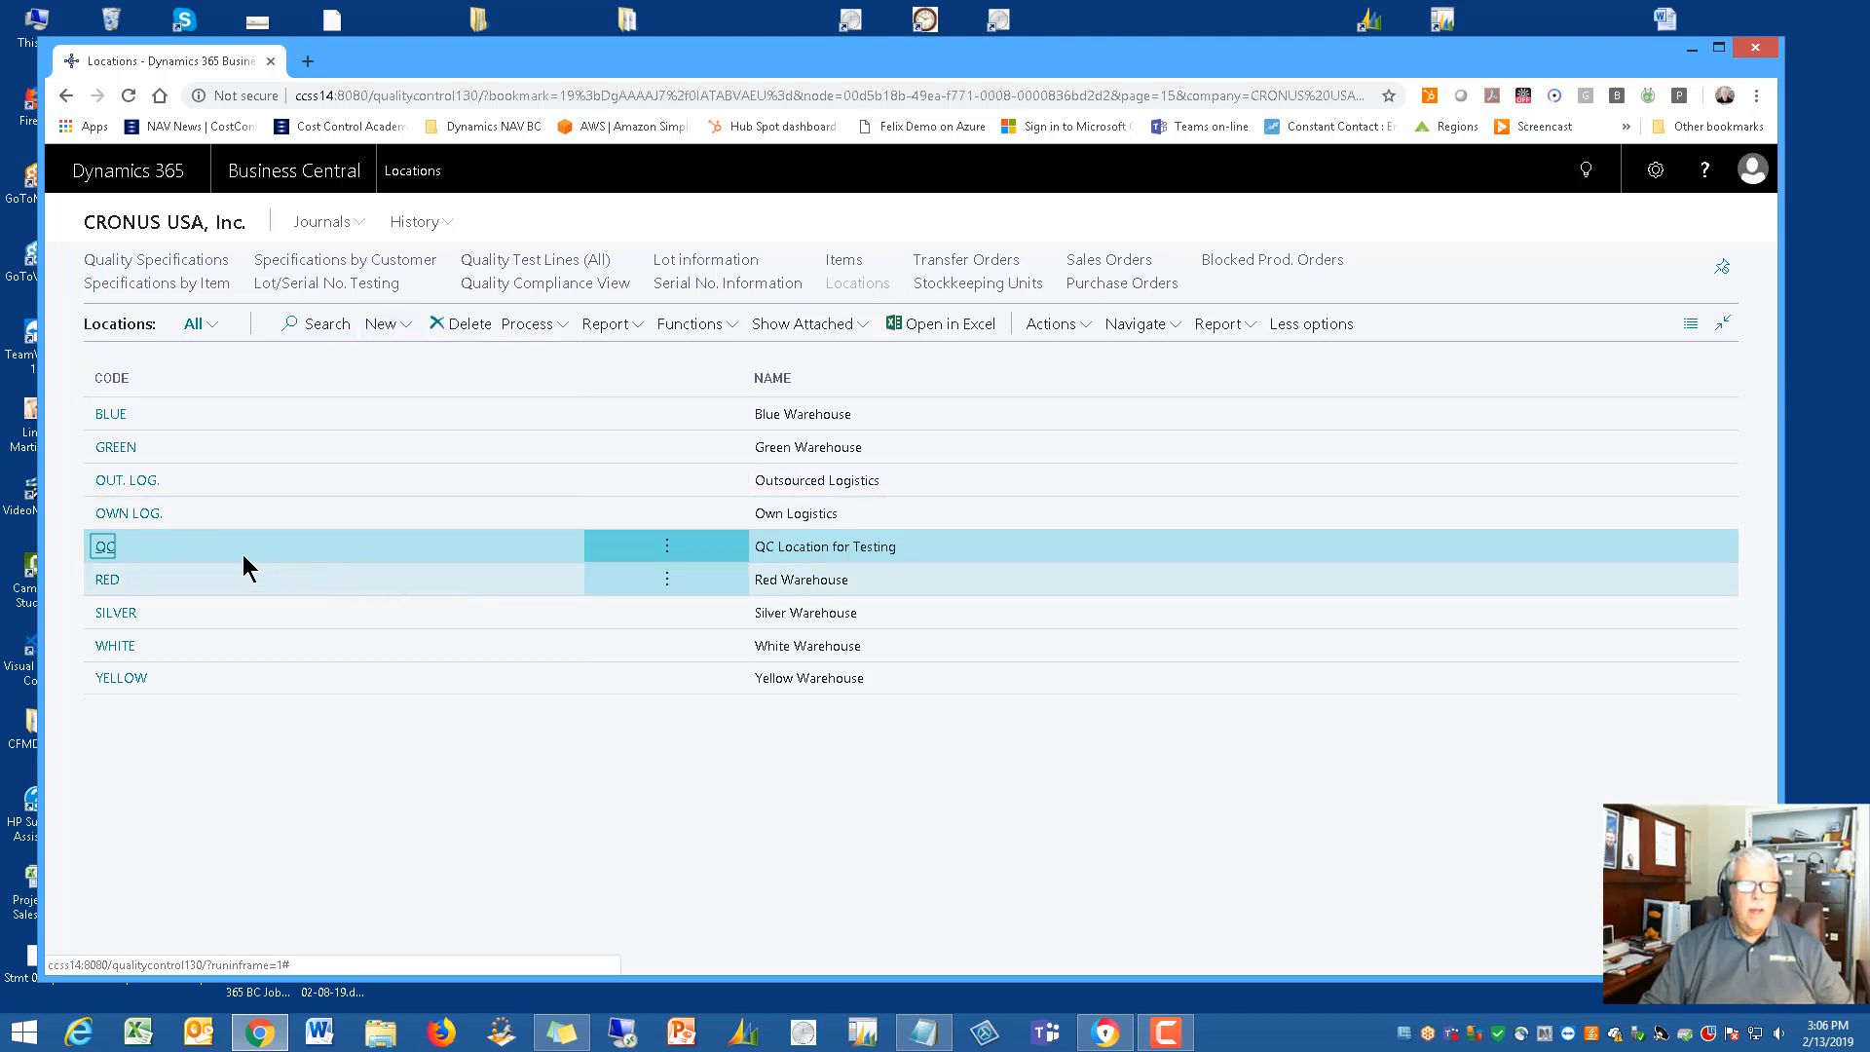
pyautogui.click(103, 548)
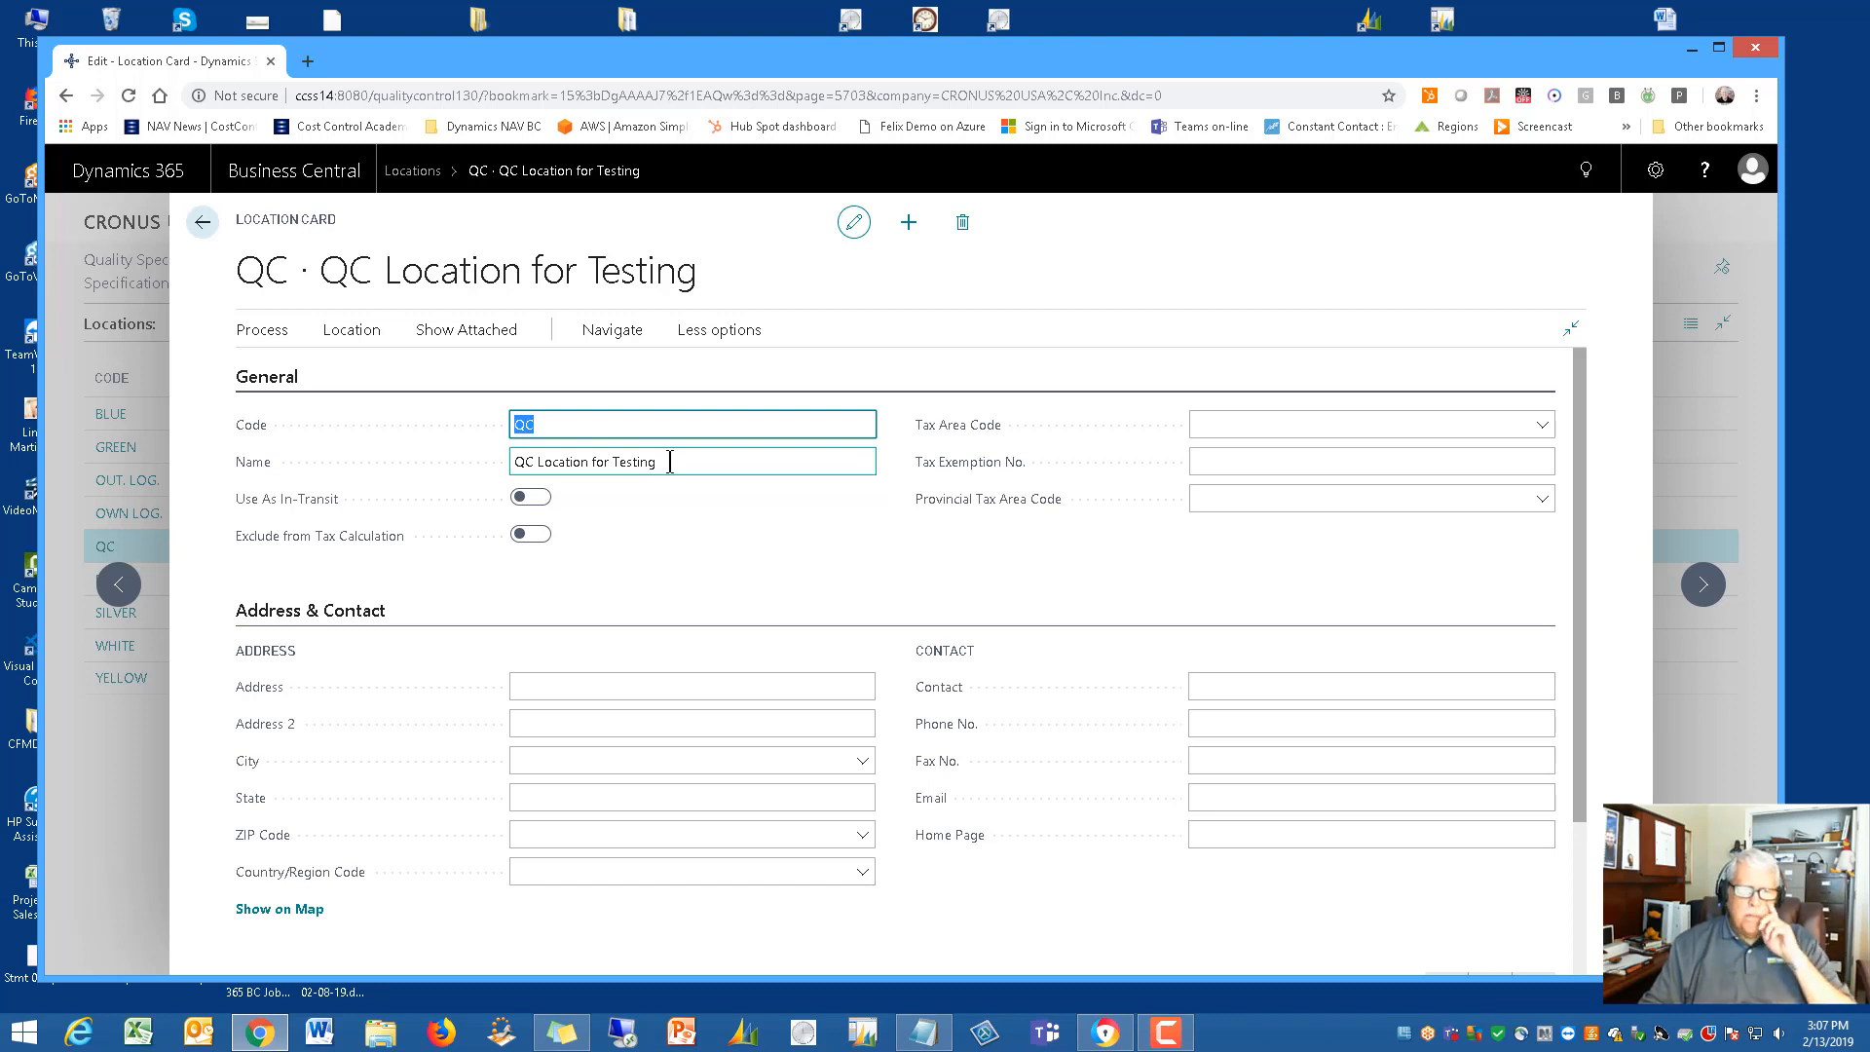
pyautogui.scroll(-2, 722, 499)
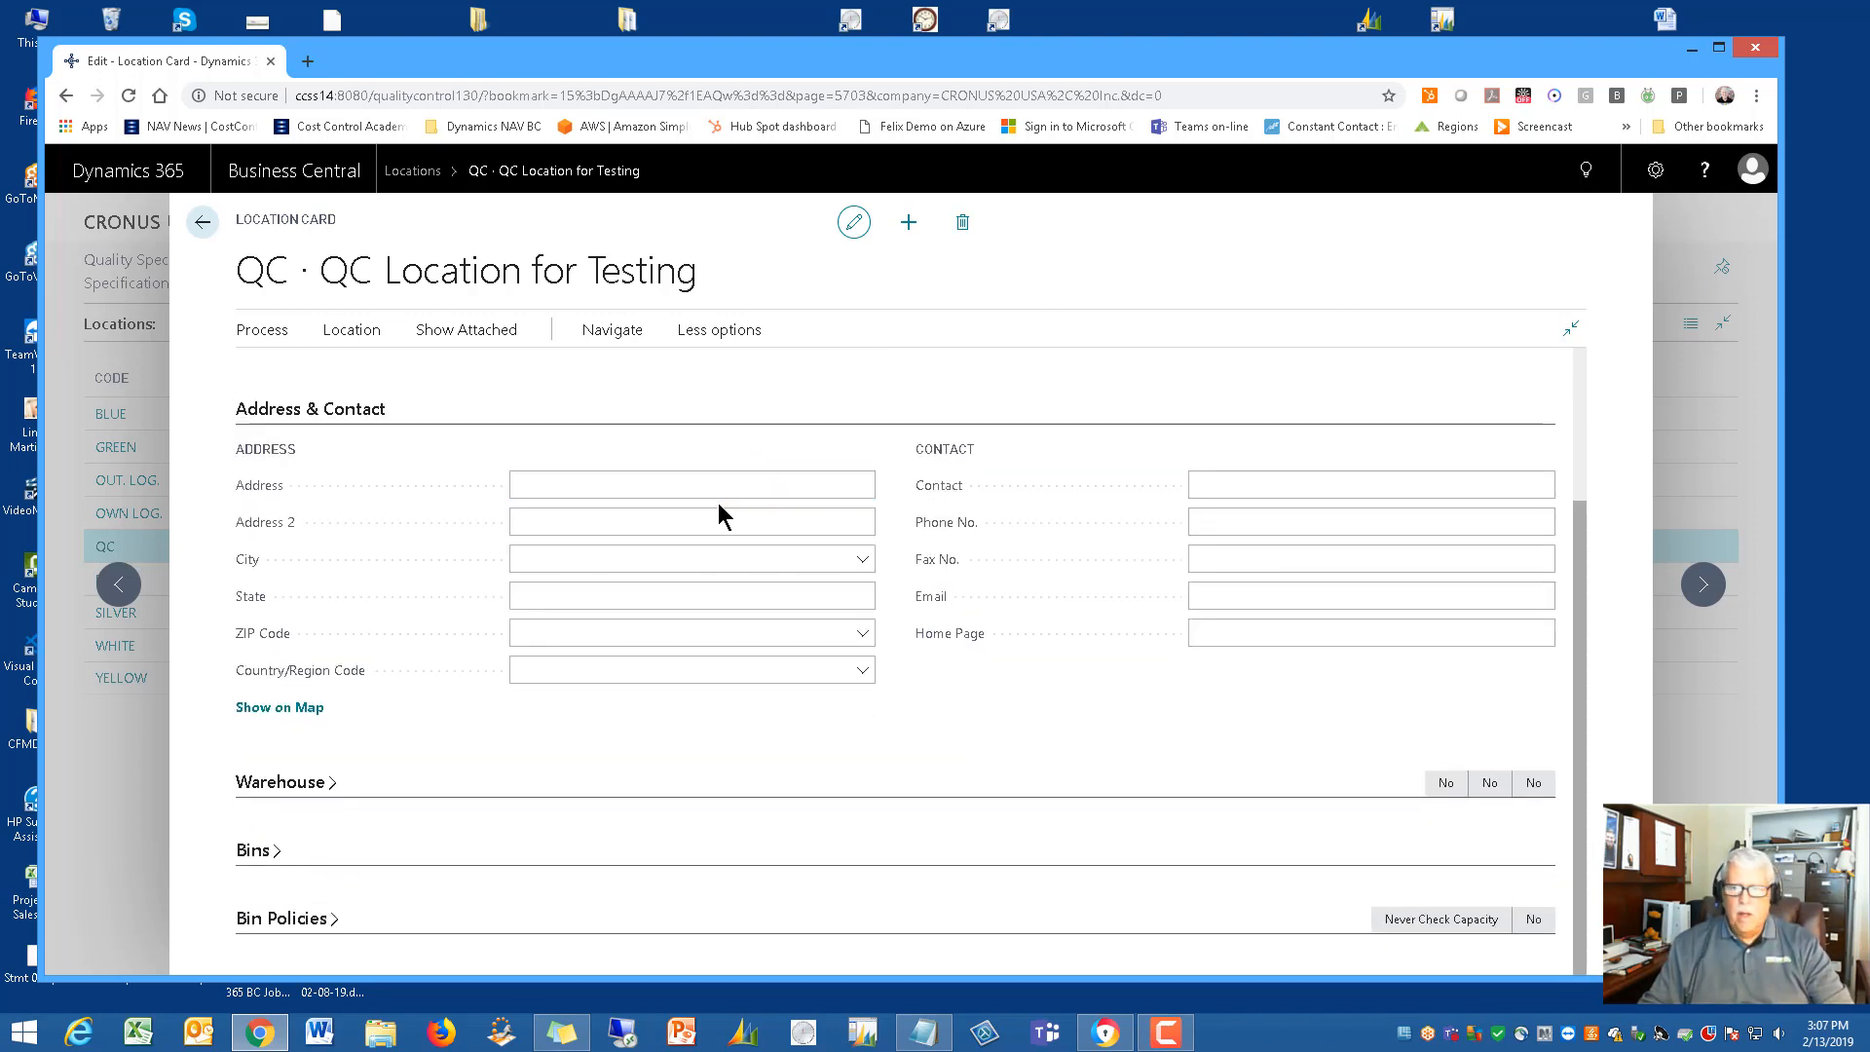
pyautogui.scroll(2, 718, 516)
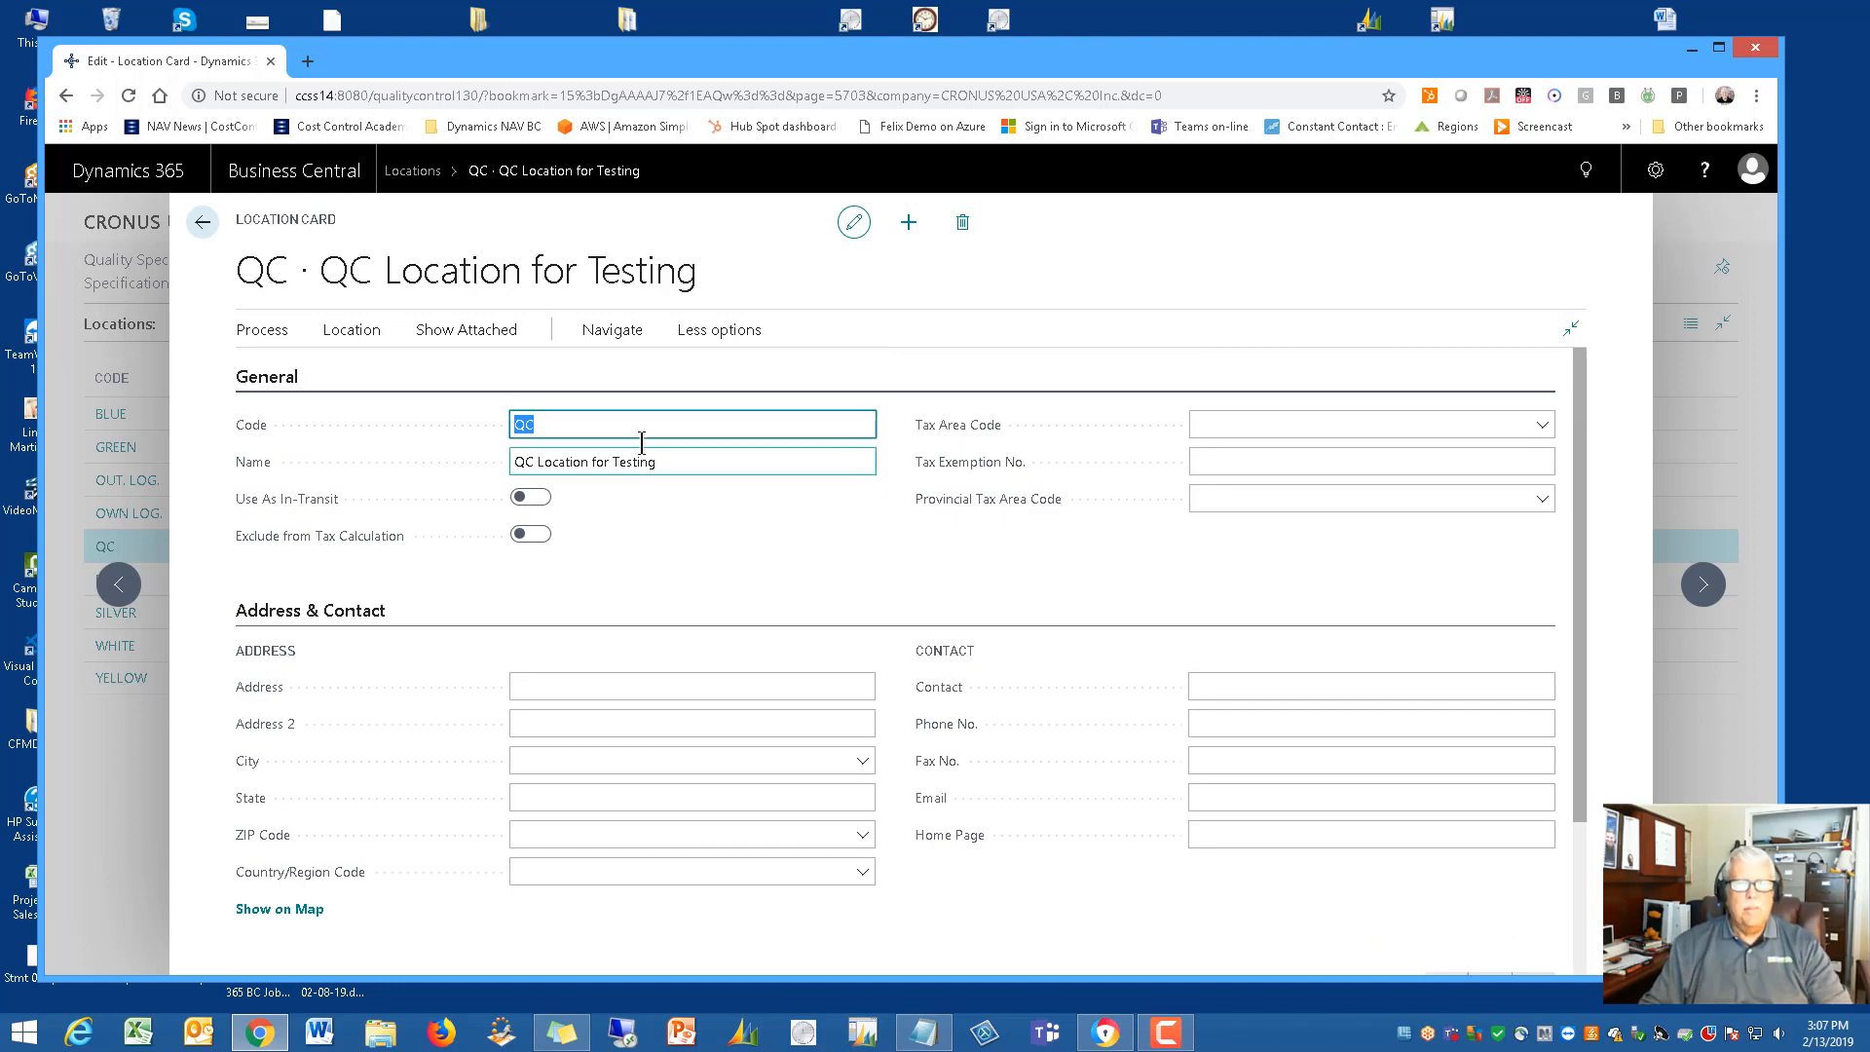
pyautogui.click(203, 227)
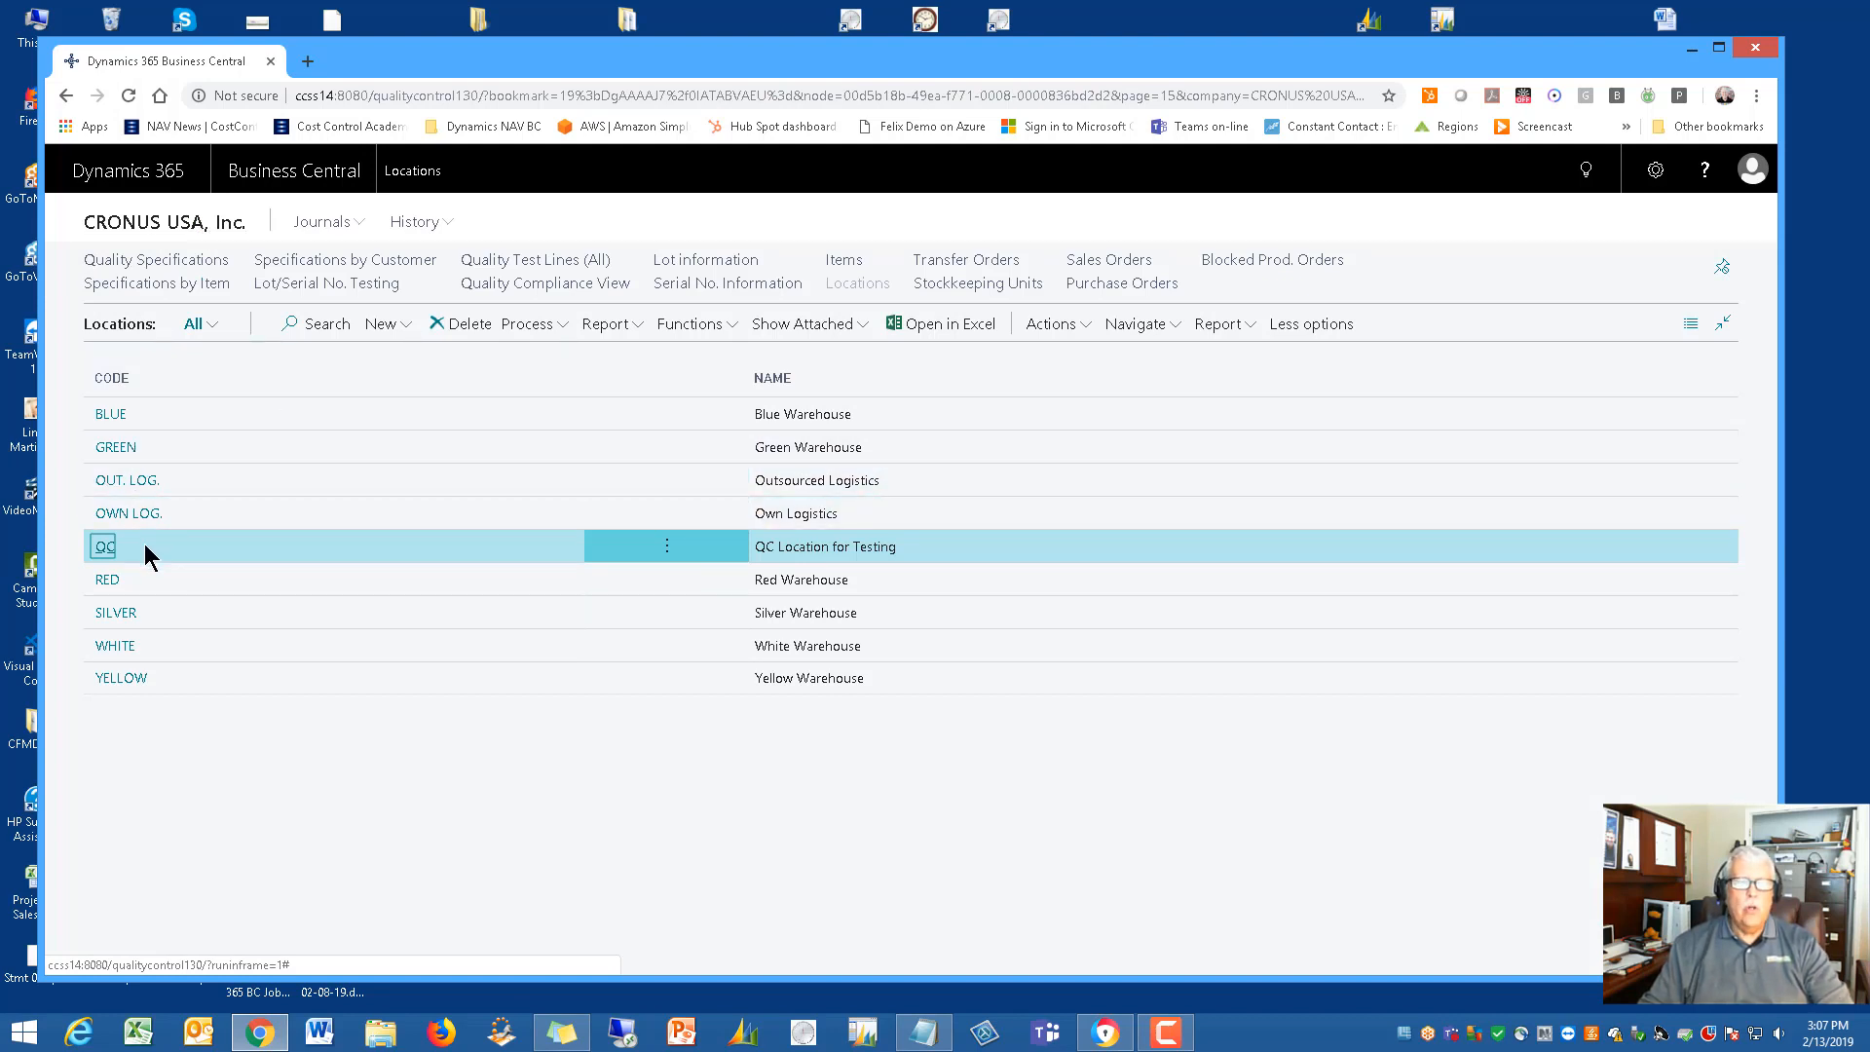
# Switch to the Quality Control Manual and read the item tracking prerequisite and how to find Quality Control Setup
pyautogui.click(1108, 1034)
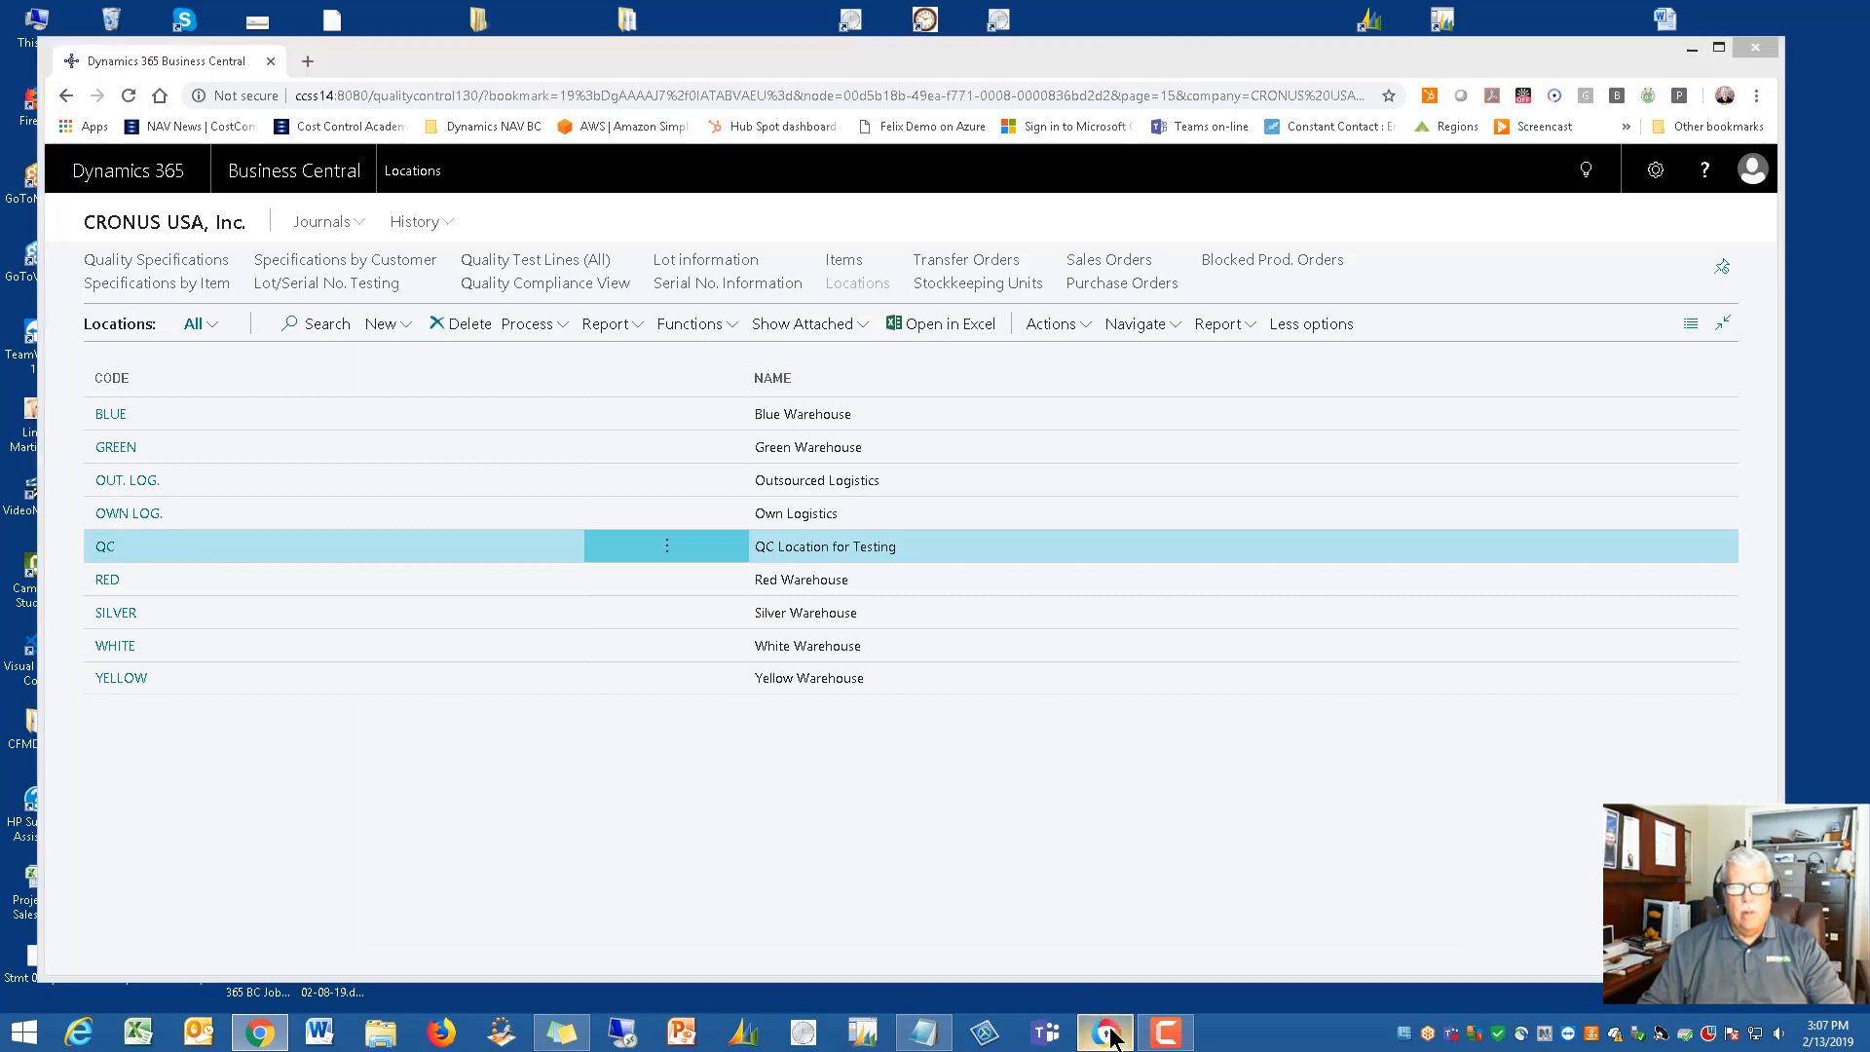
pyautogui.scroll(-2, 852, 657)
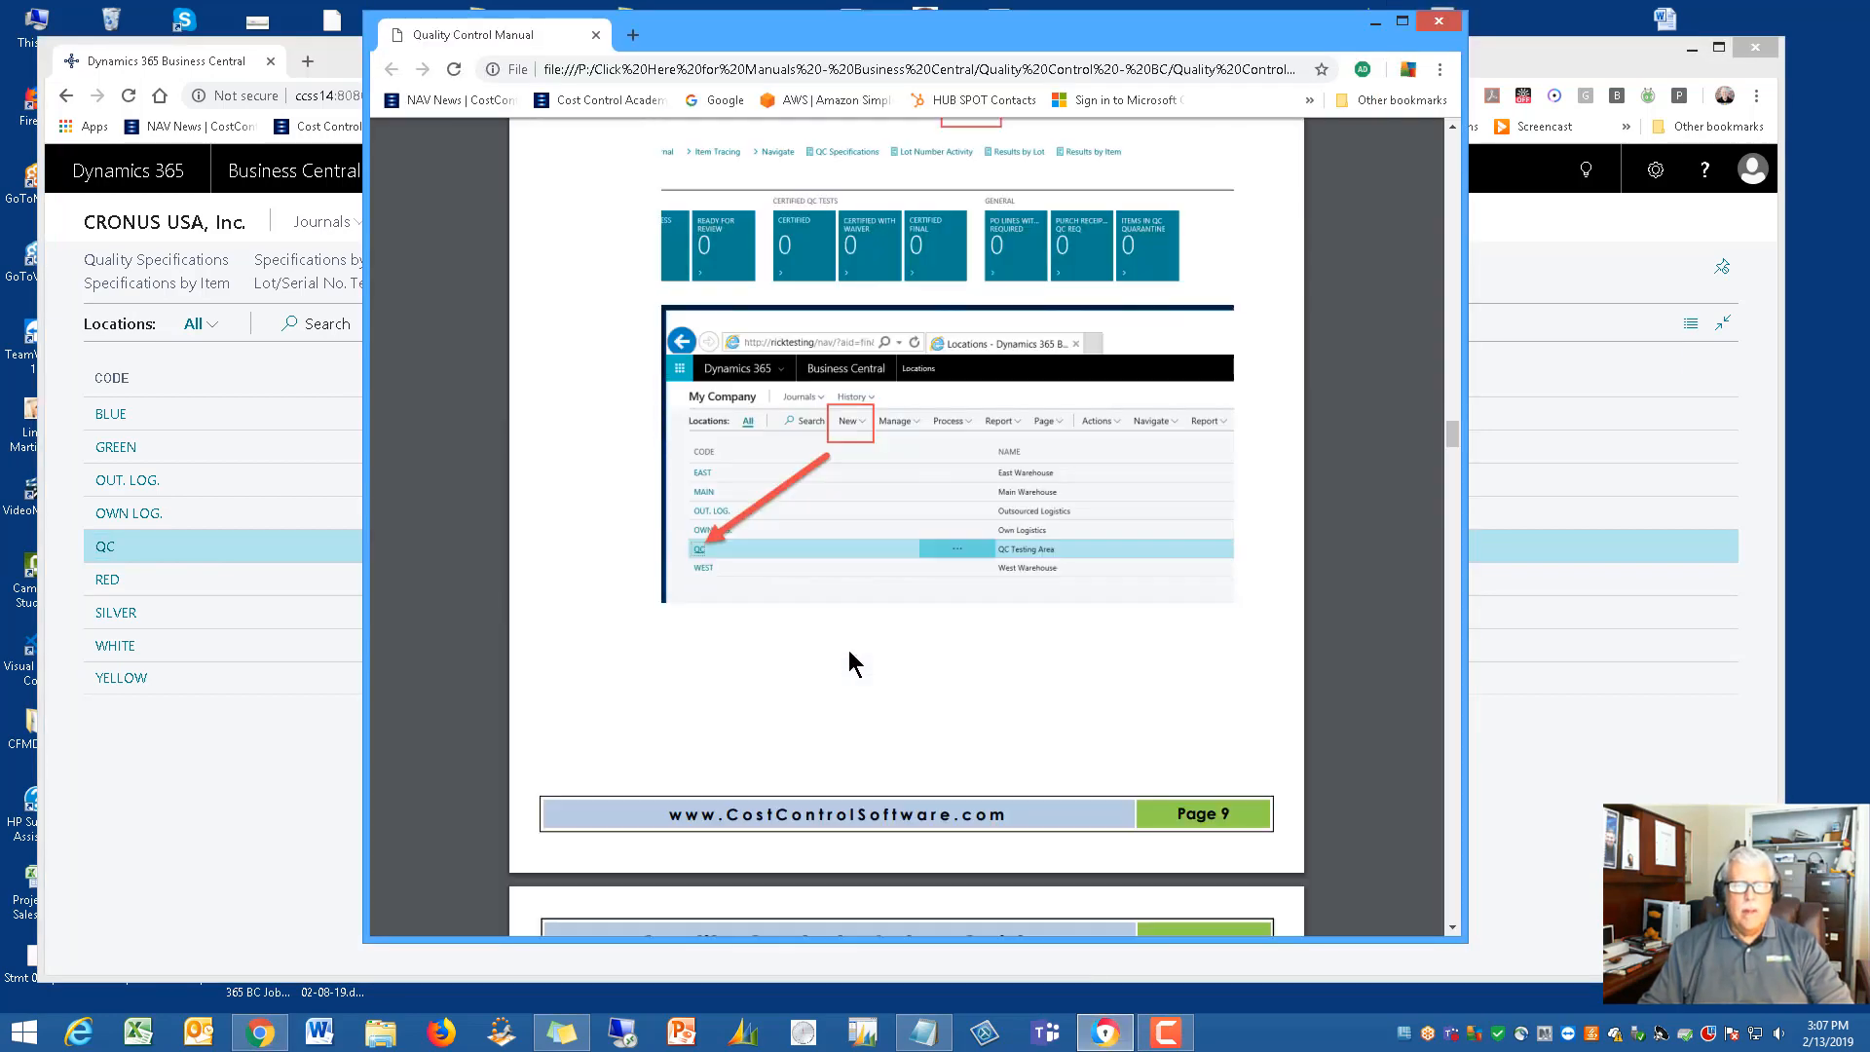
pyautogui.scroll(-7, 852, 657)
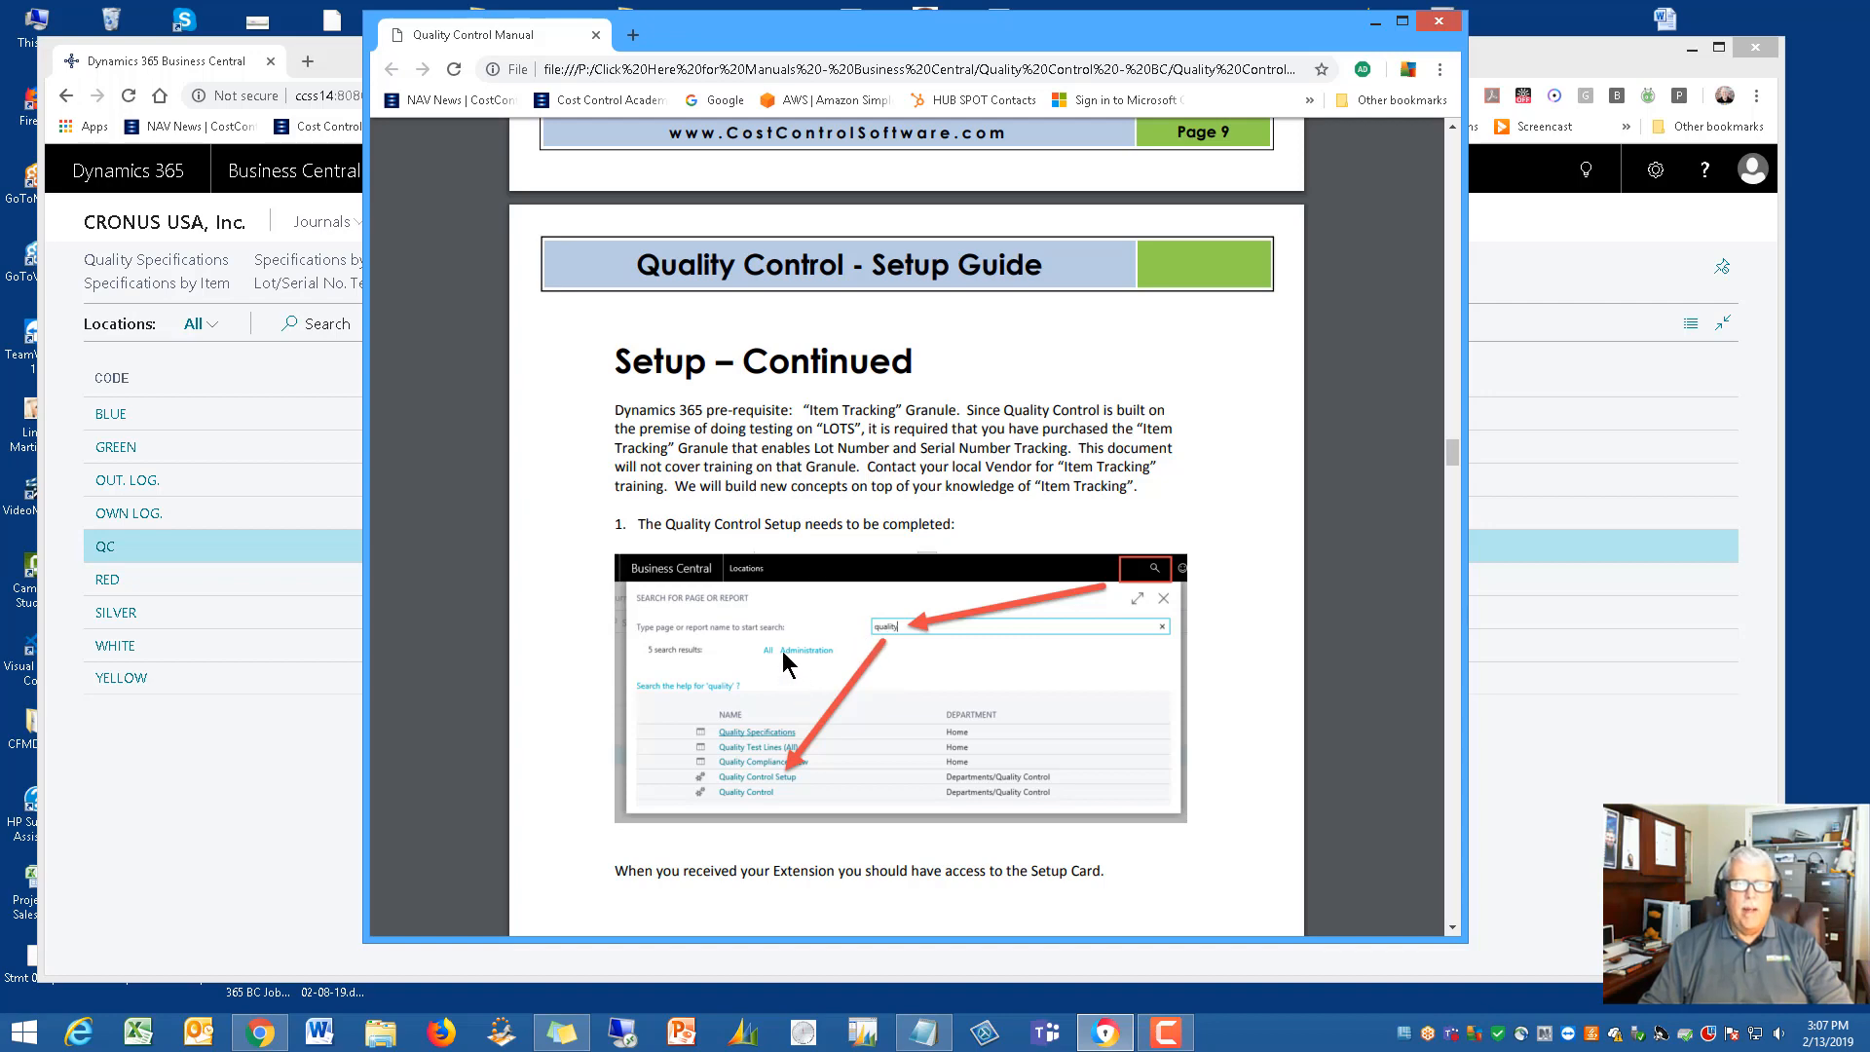
pyautogui.scroll(-2, 796, 455)
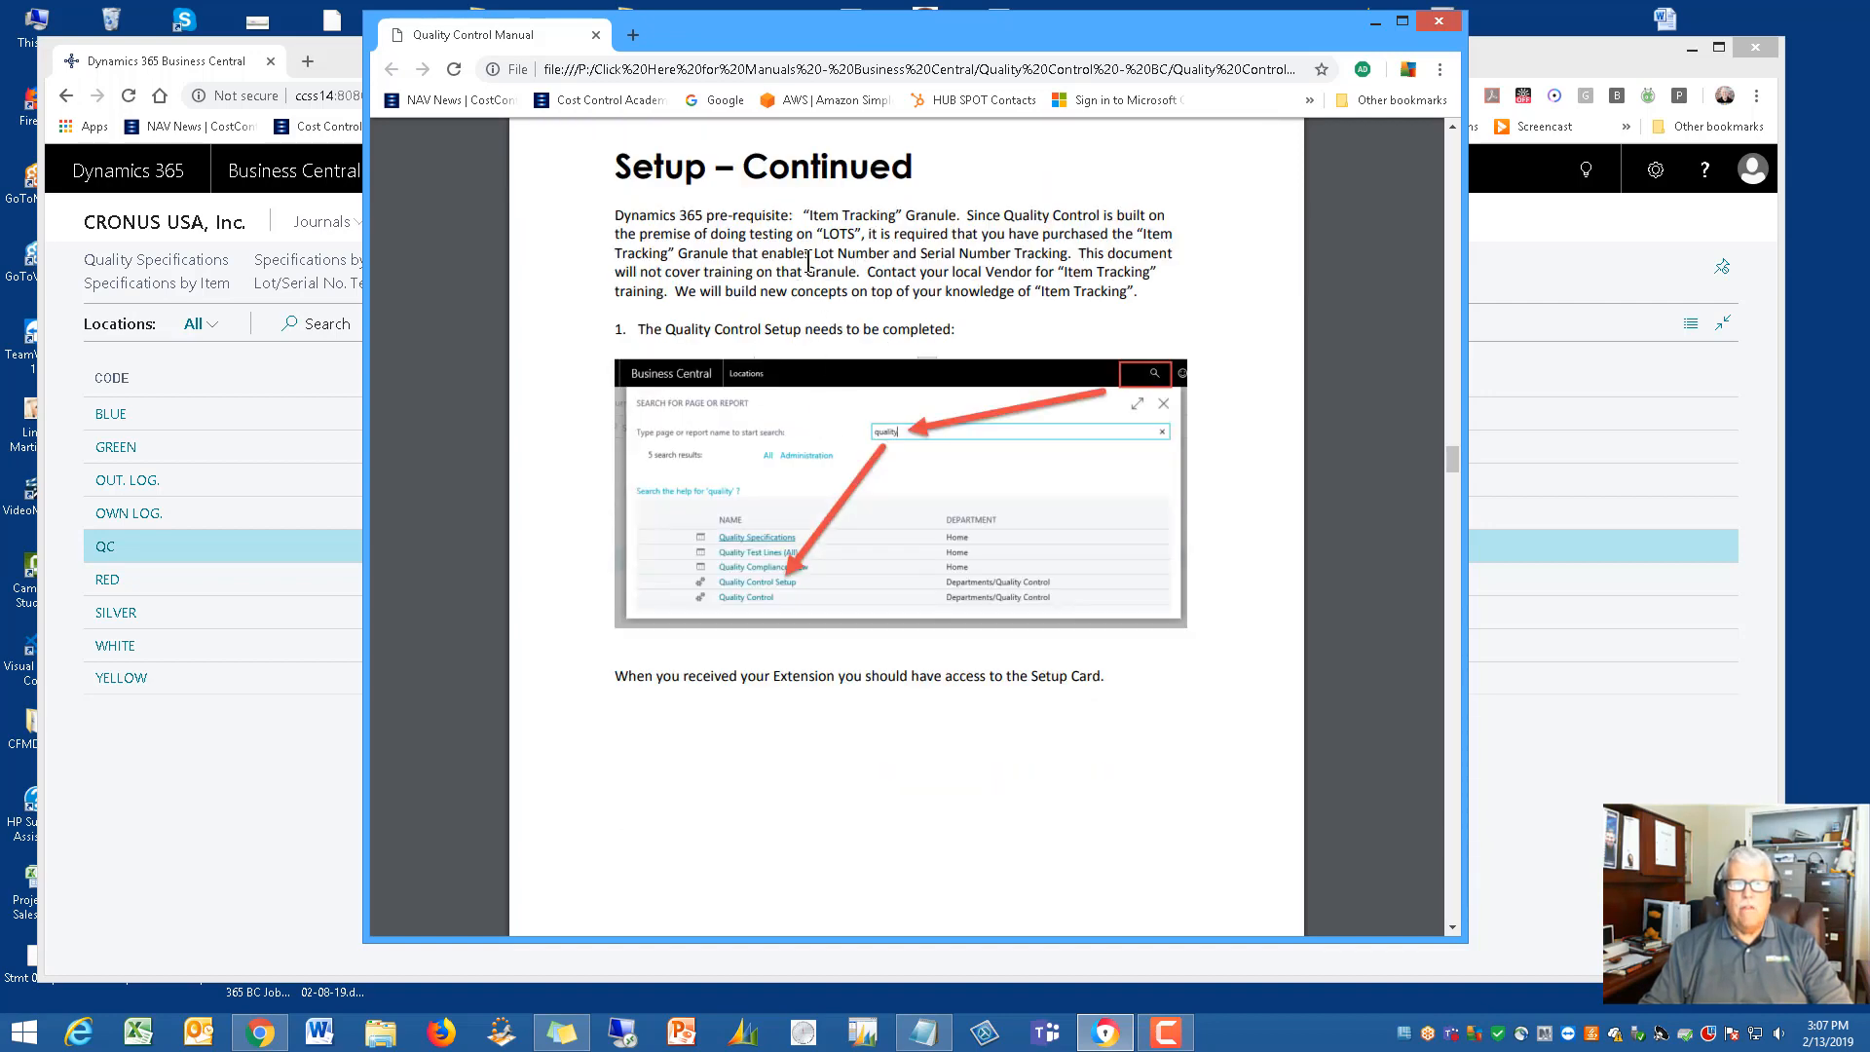
pyautogui.scroll(2, 793, 278)
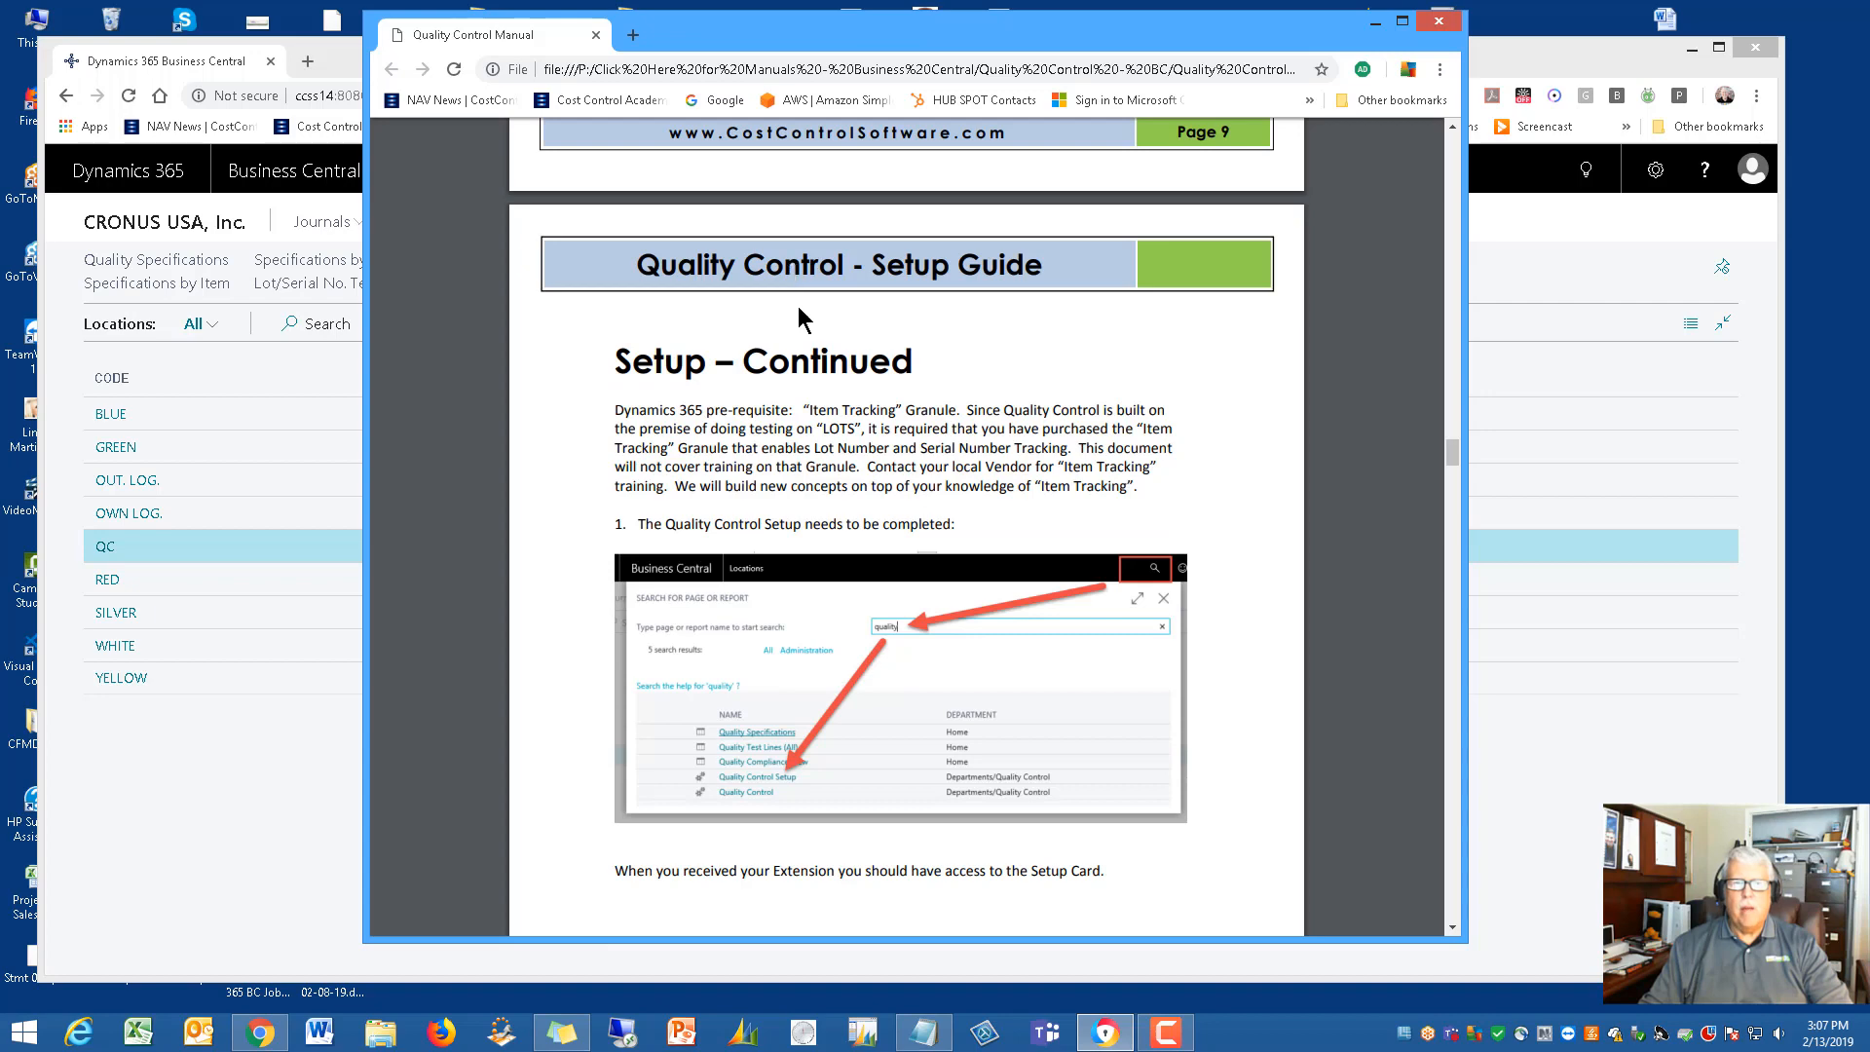
pyautogui.scroll(-1, 804, 326)
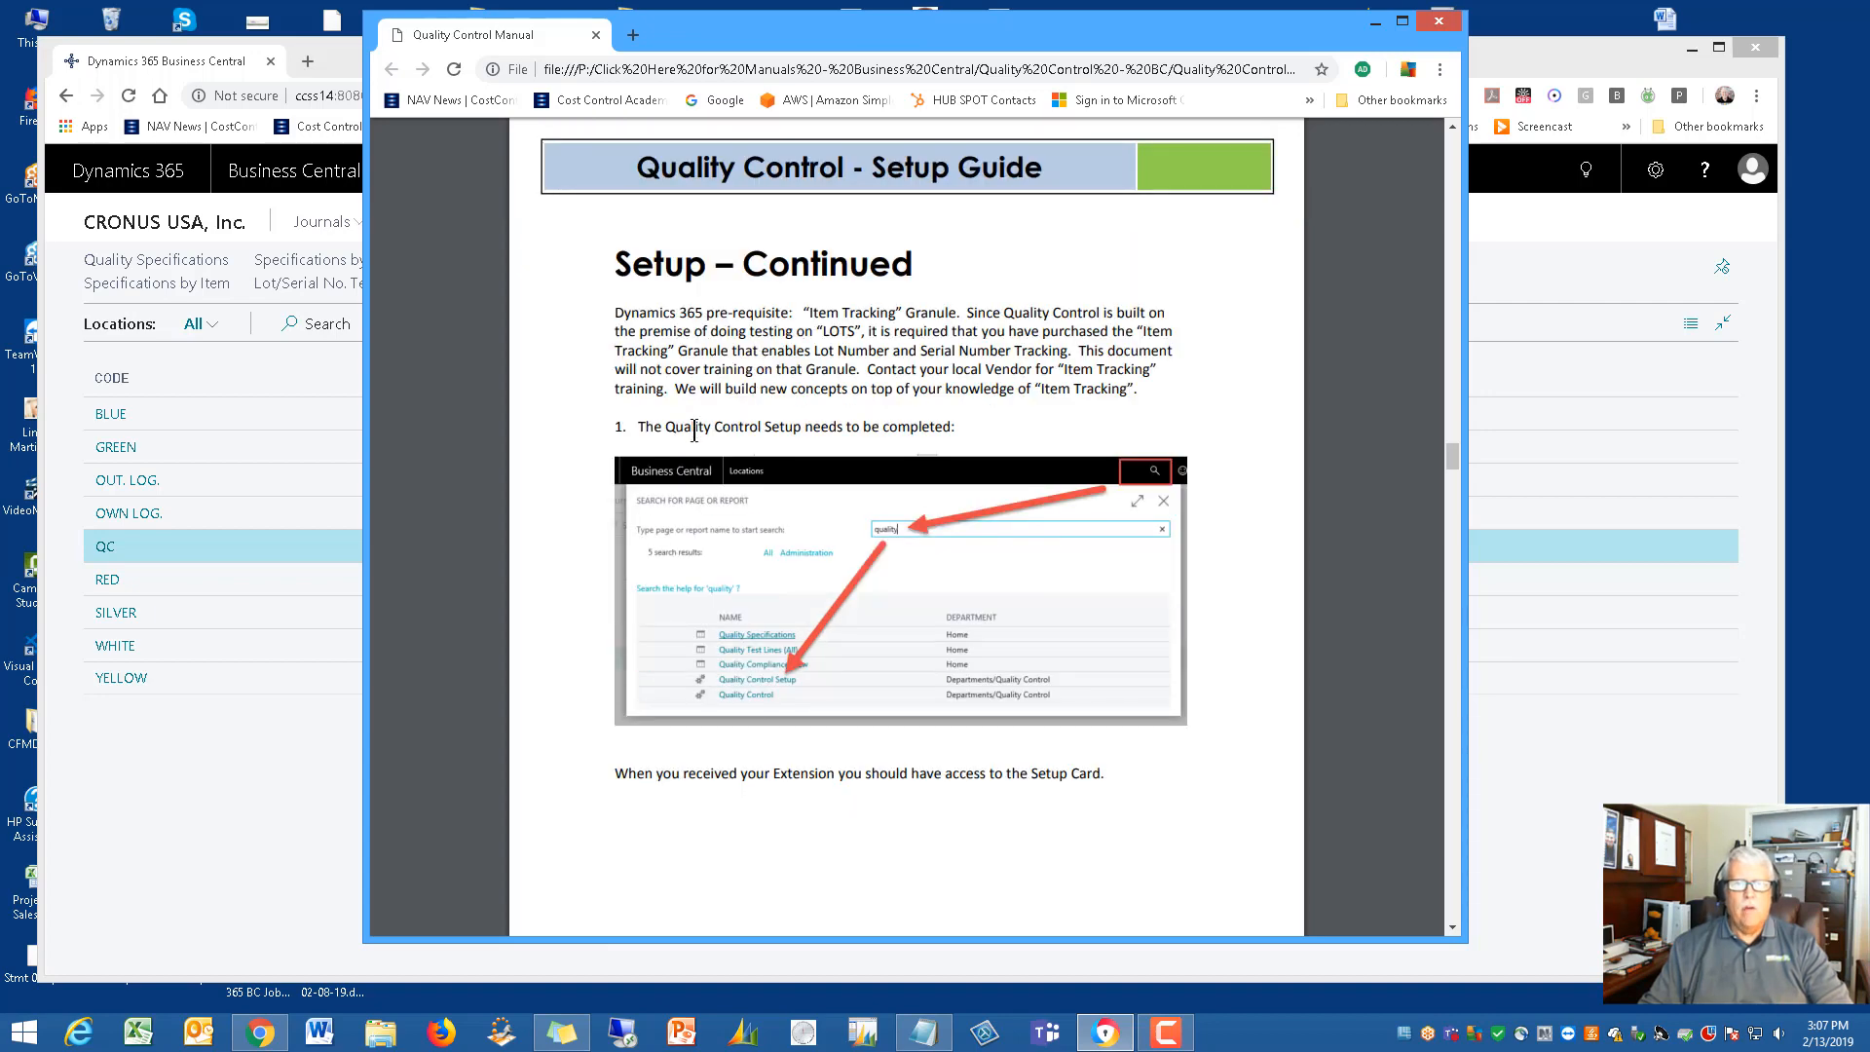
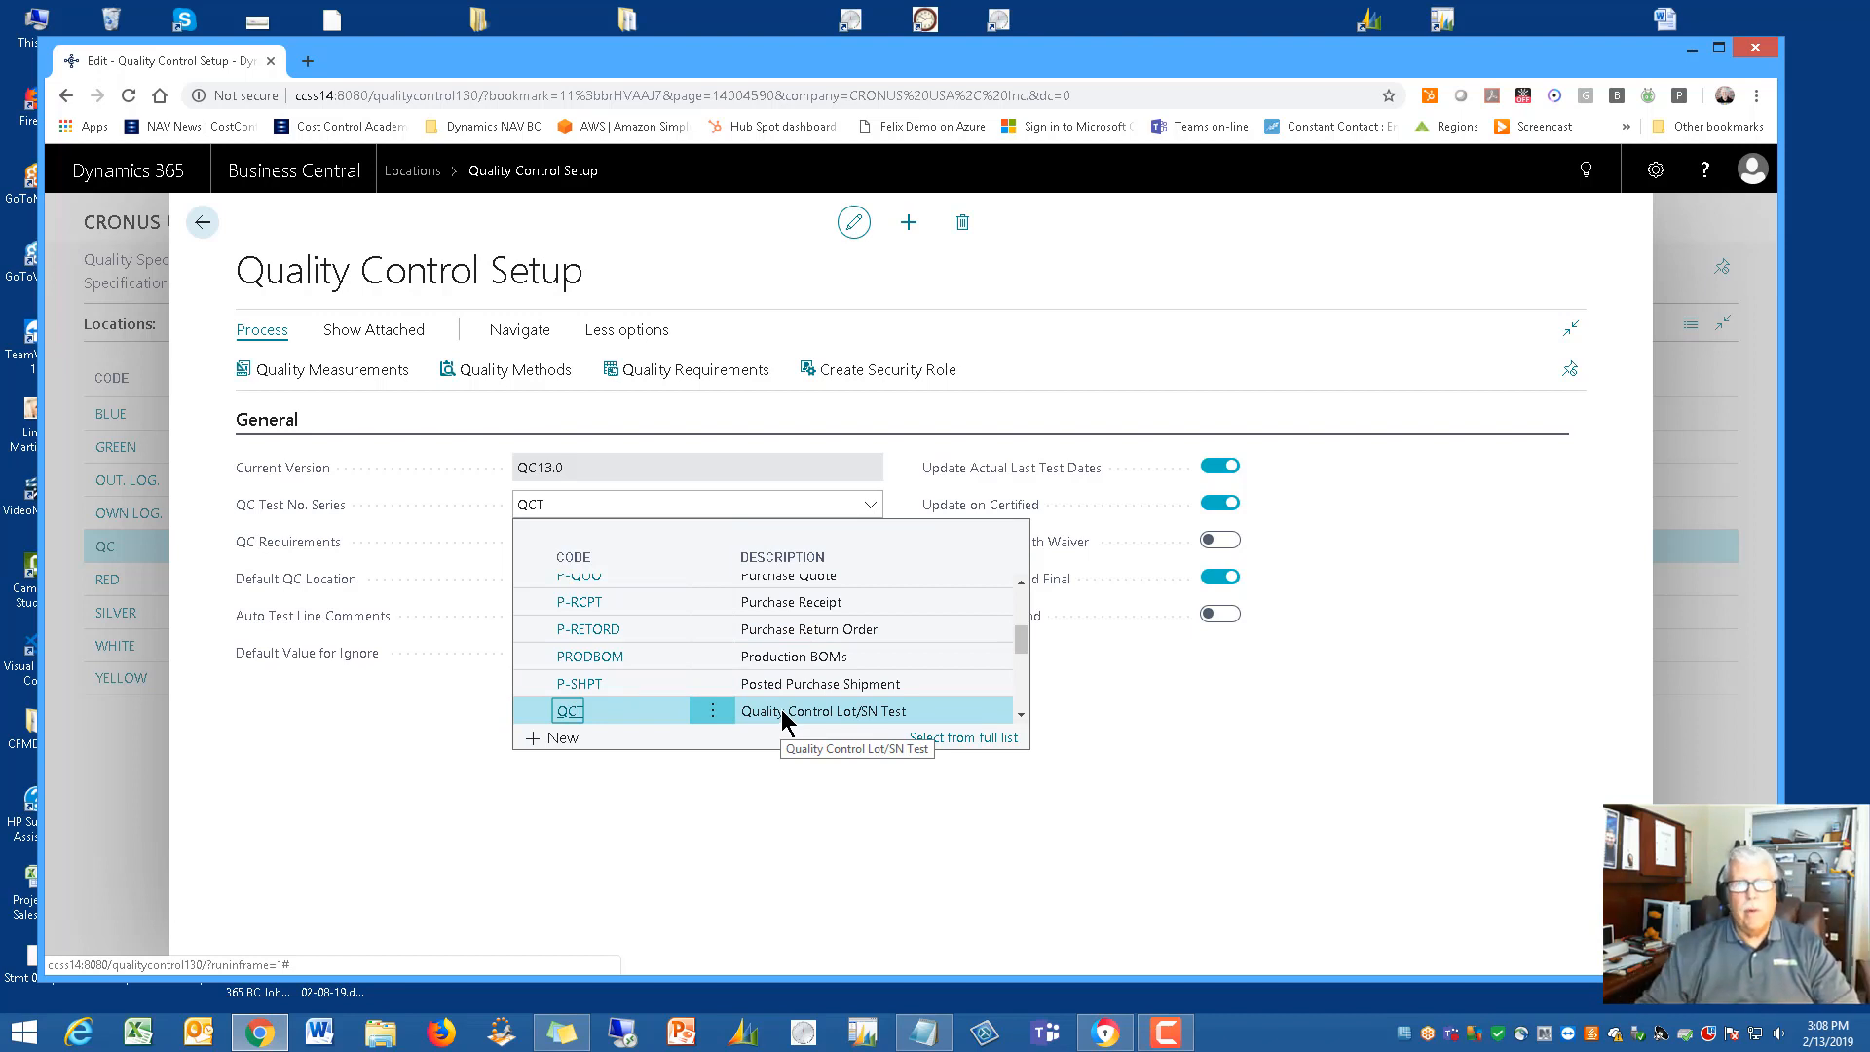
# Select QCT as the QC Test No. Series in Quality Control Setup and review the default QC location and the remaining options
pyautogui.click(782, 720)
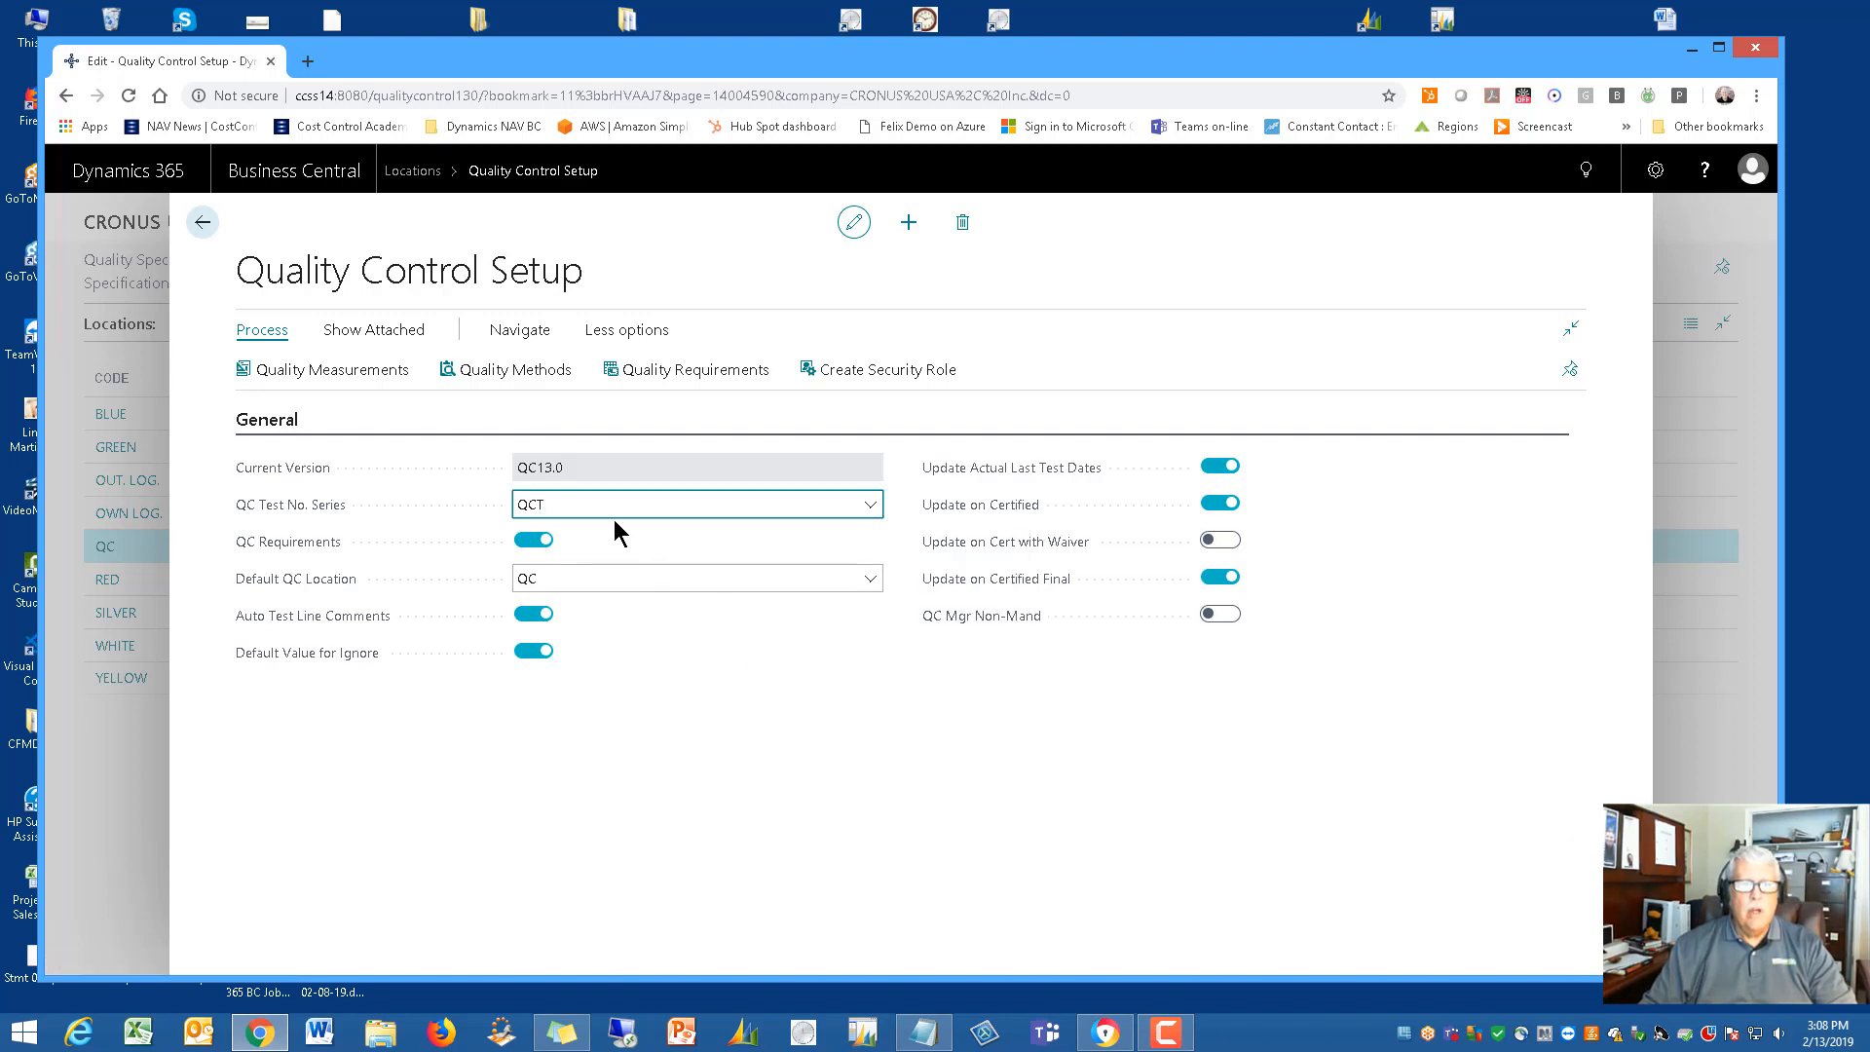
pyautogui.click(631, 582)
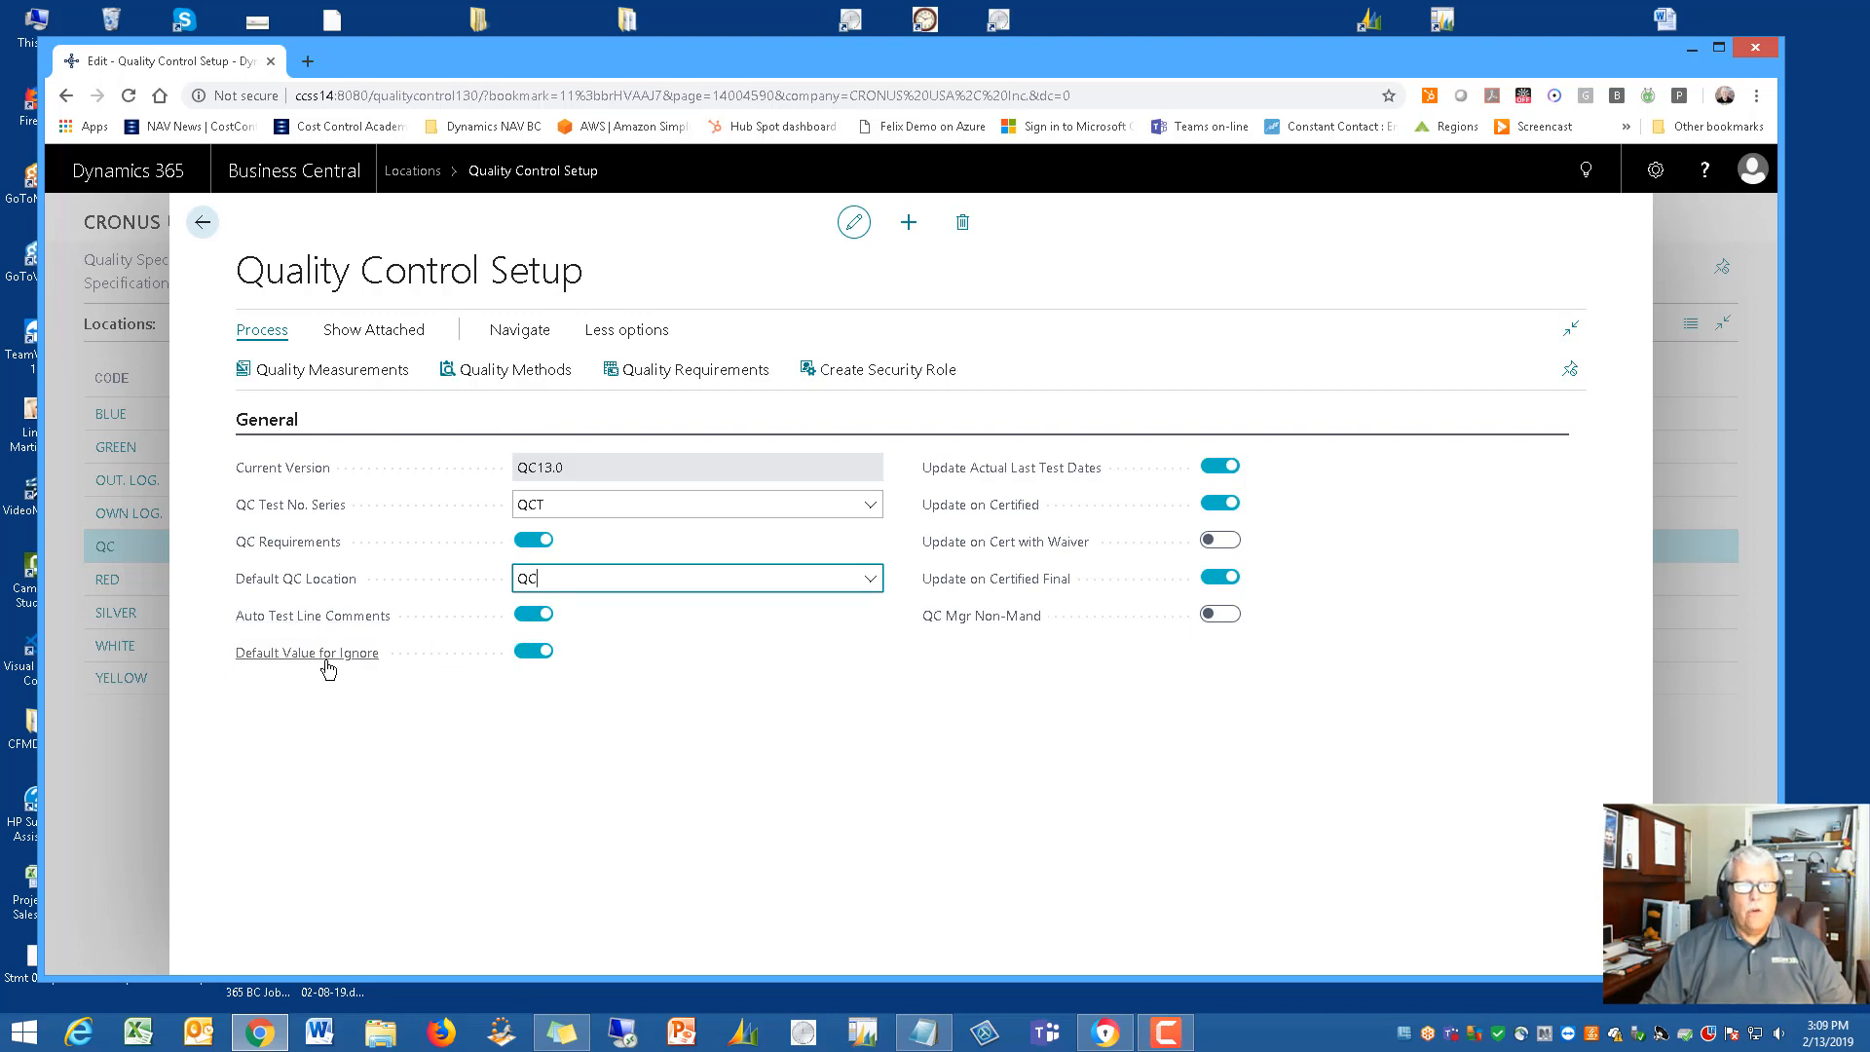
pyautogui.moveTo(314, 659)
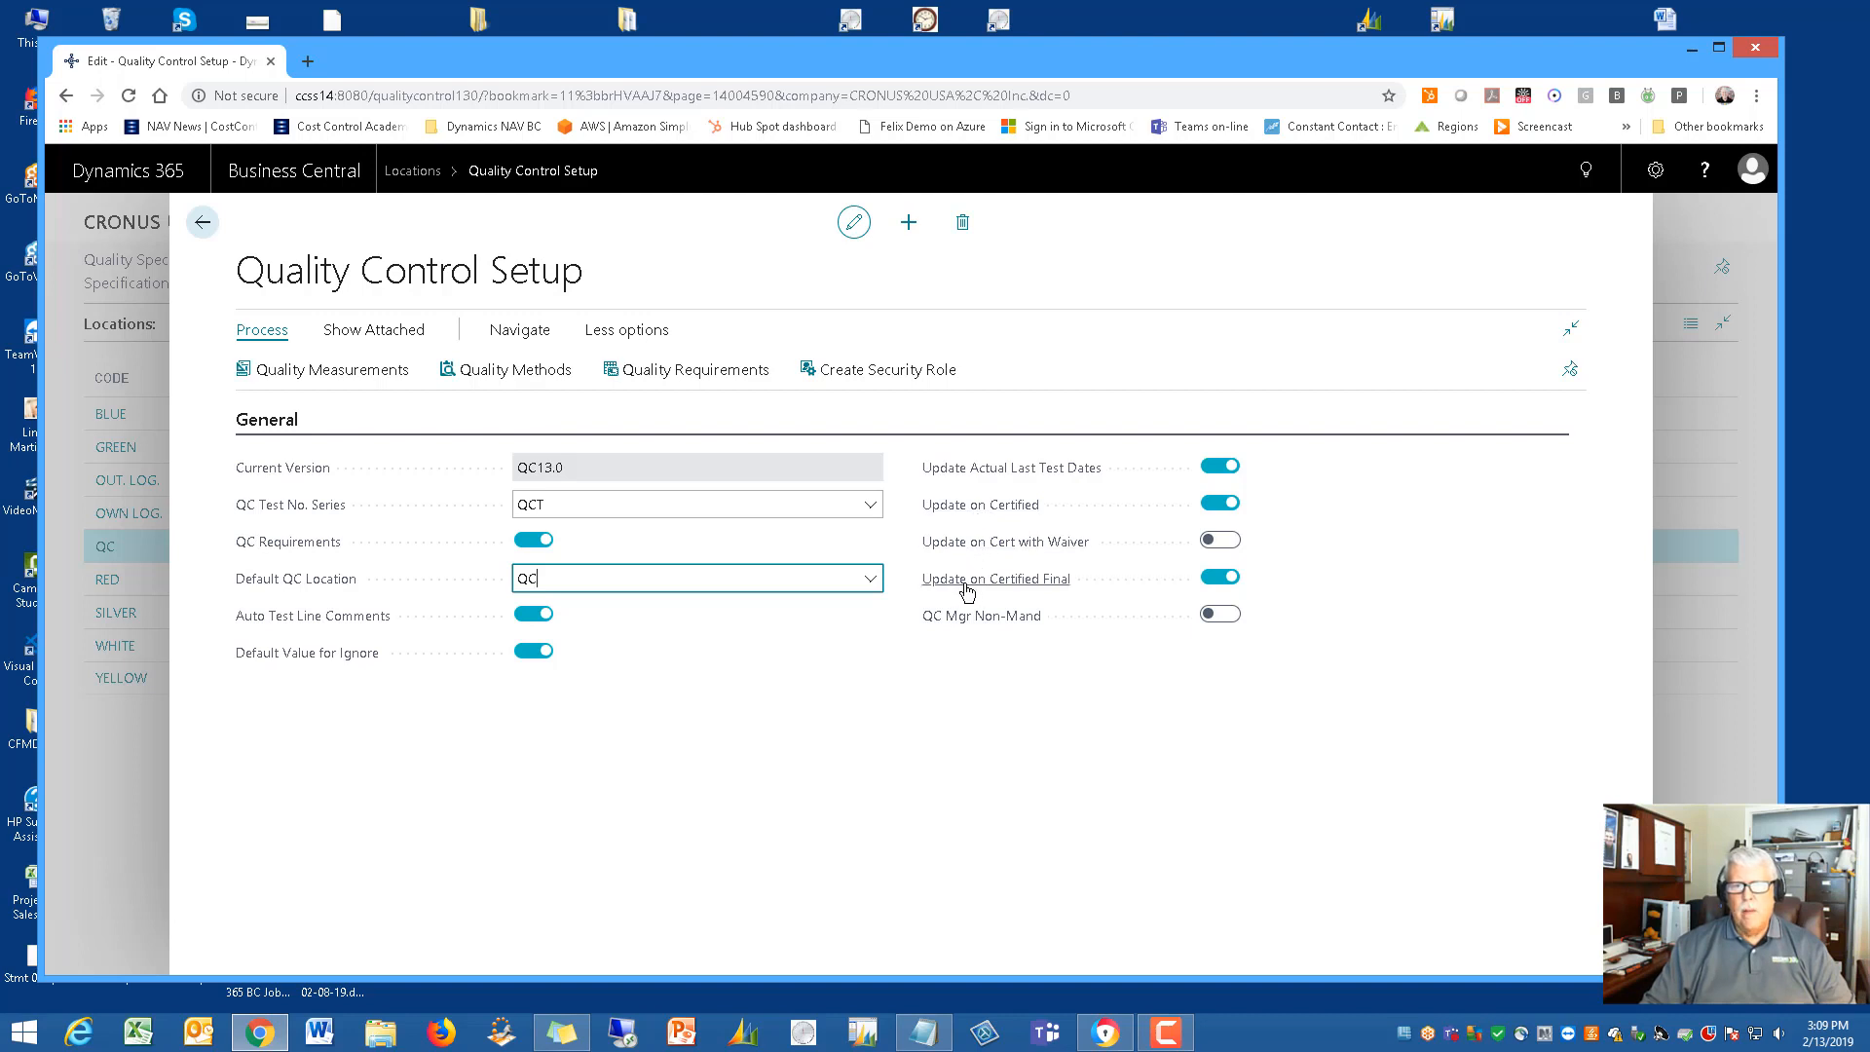
pyautogui.moveTo(964, 589)
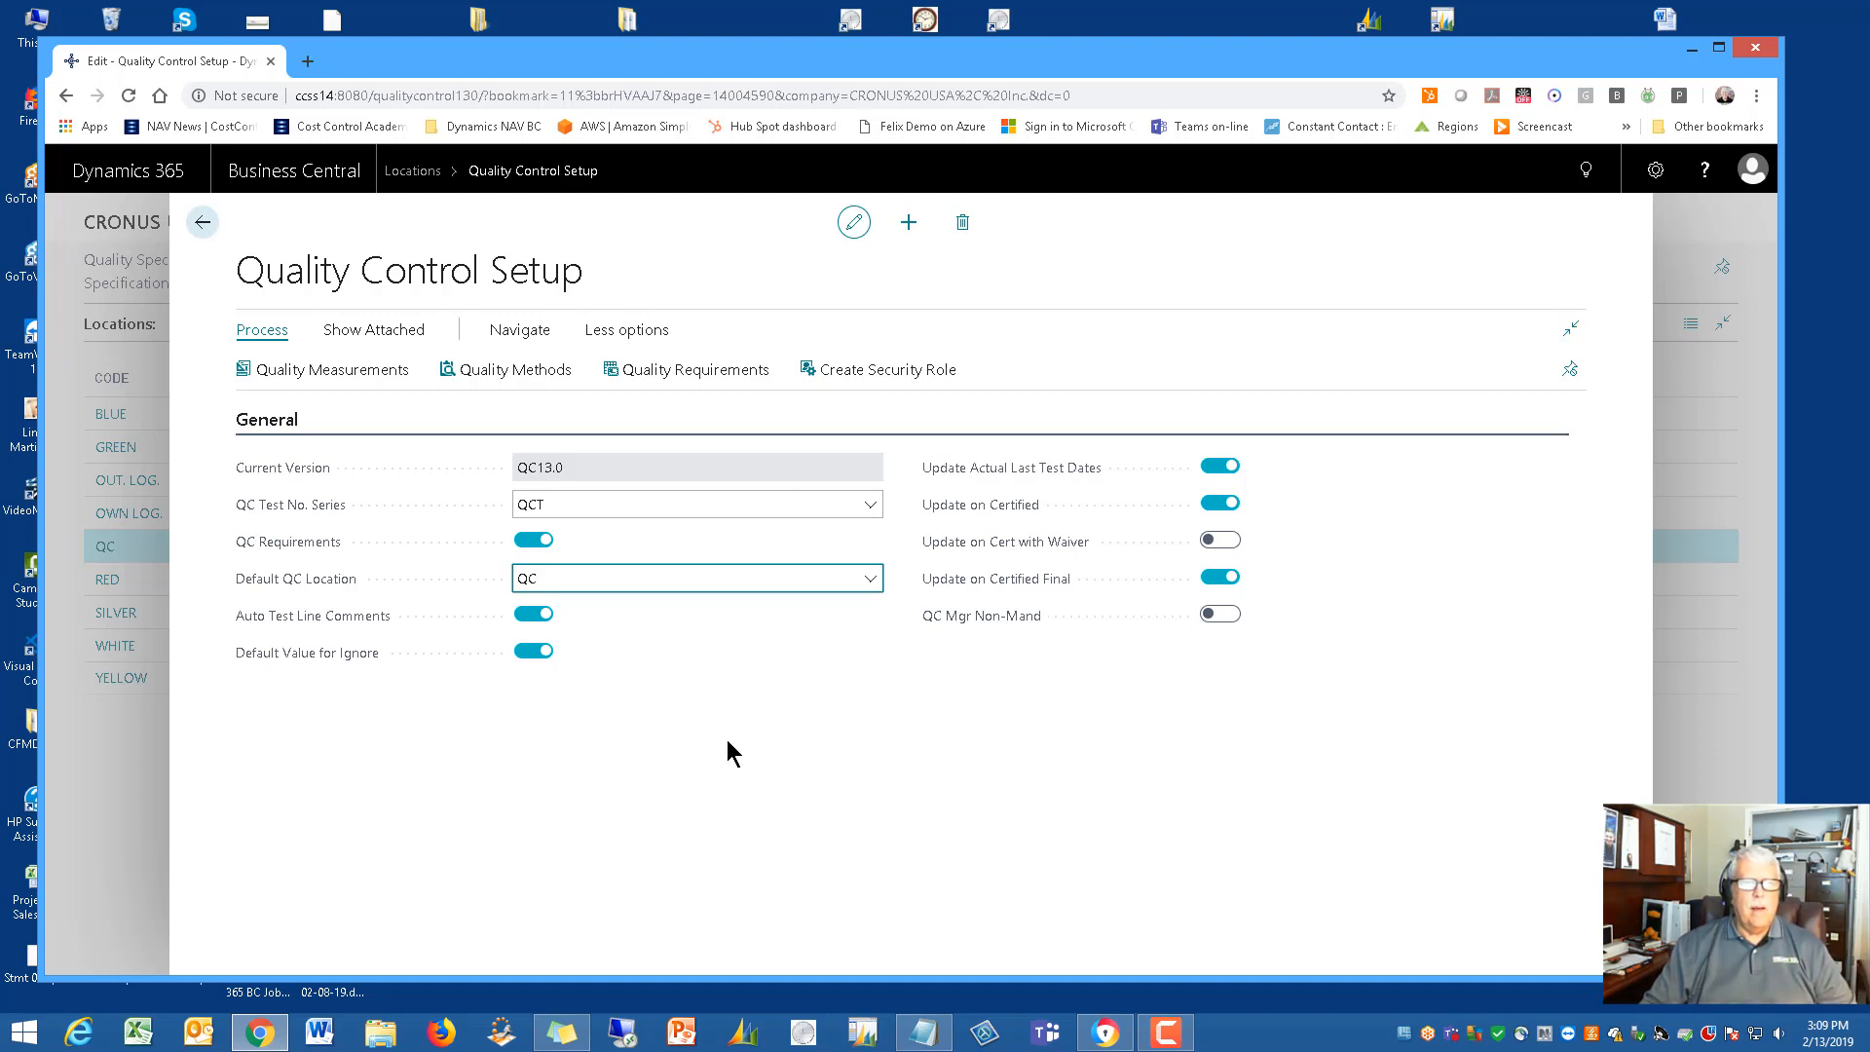
# Read the manual's explanations of the Quality Control Setup fields and its sample for setting up Quality Measures Descriptions
pyautogui.click(1105, 1032)
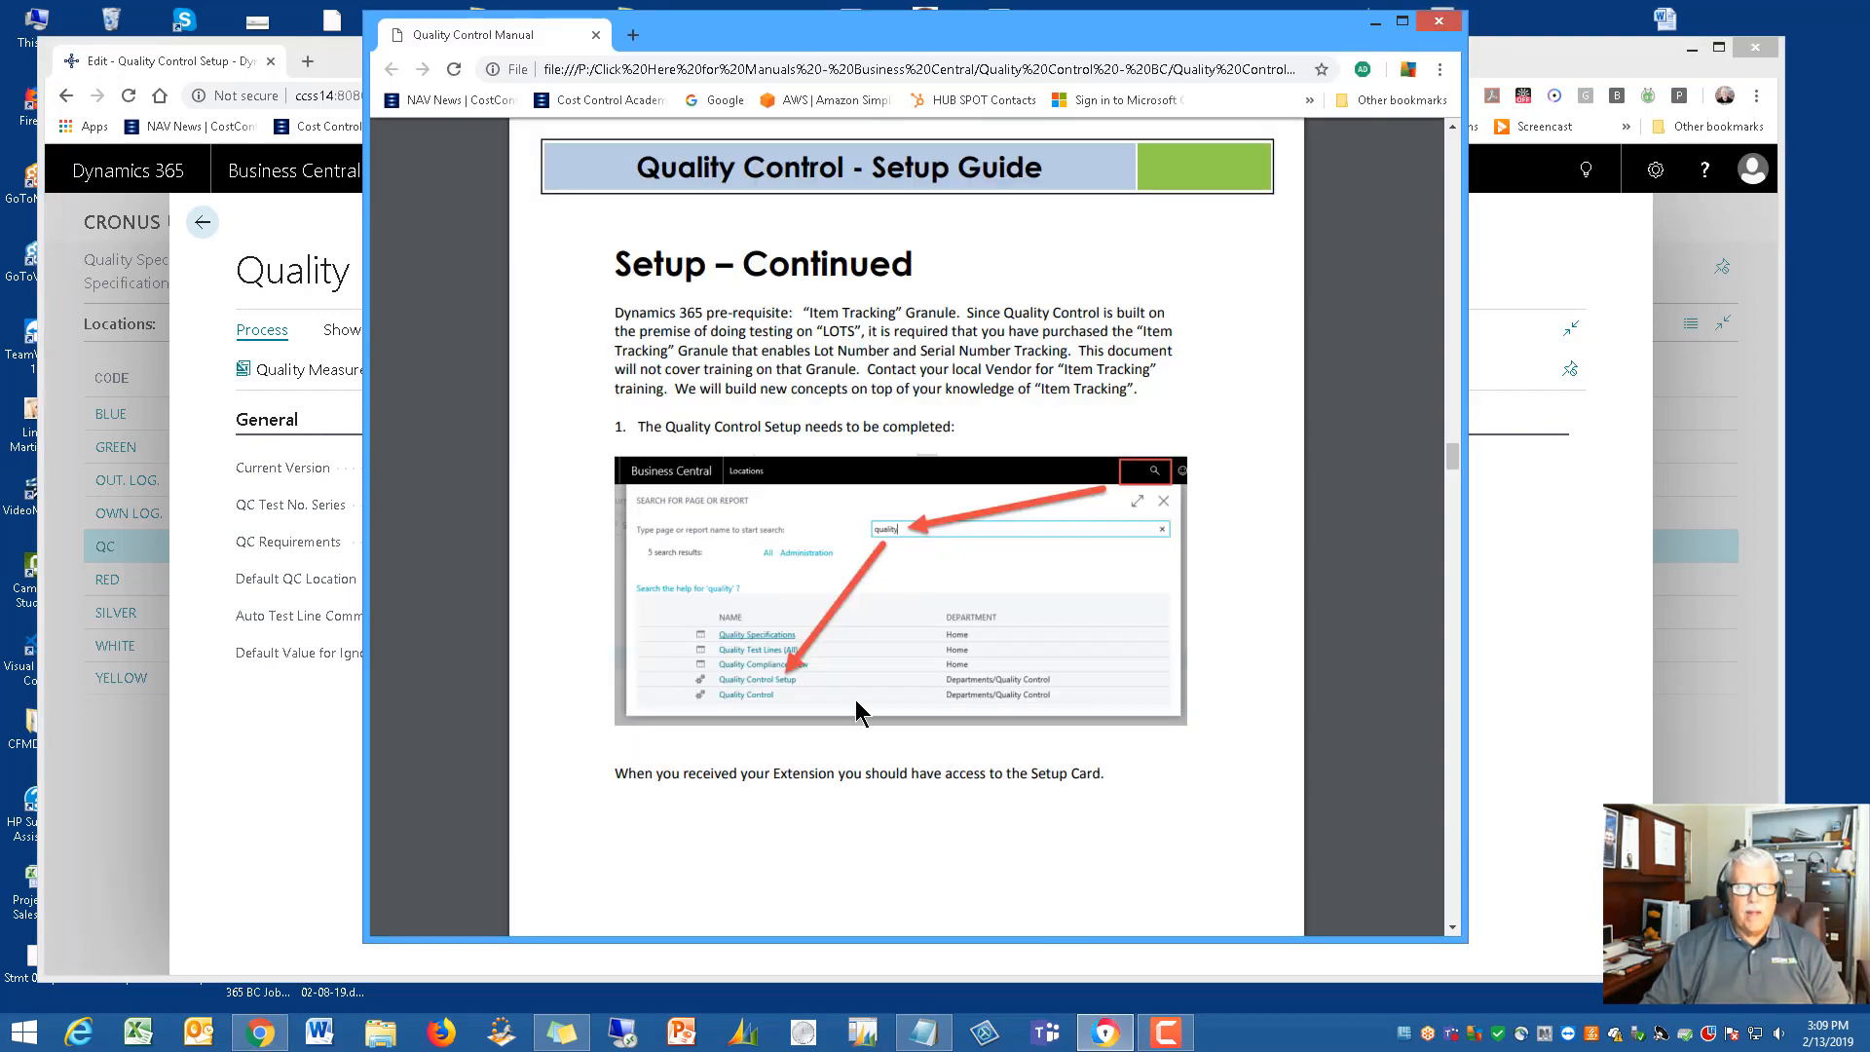
pyautogui.scroll(-9, 855, 699)
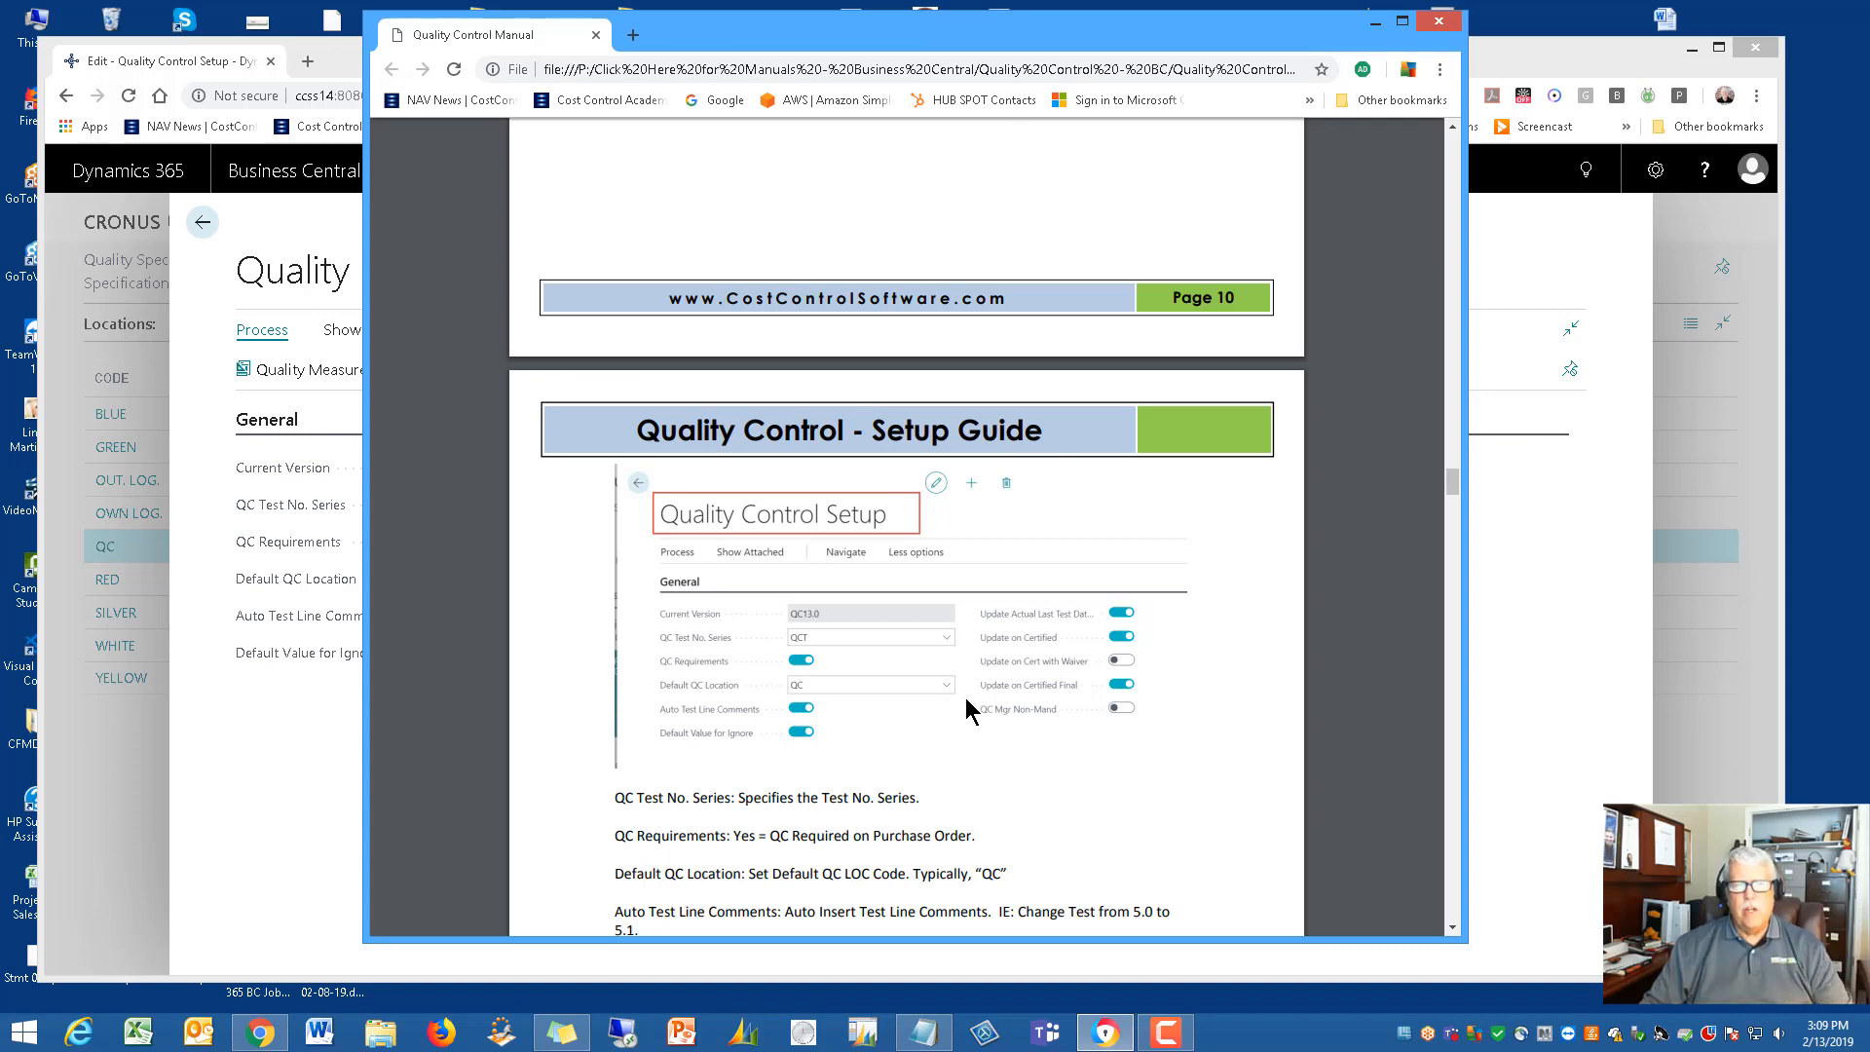
pyautogui.scroll(-2, 966, 698)
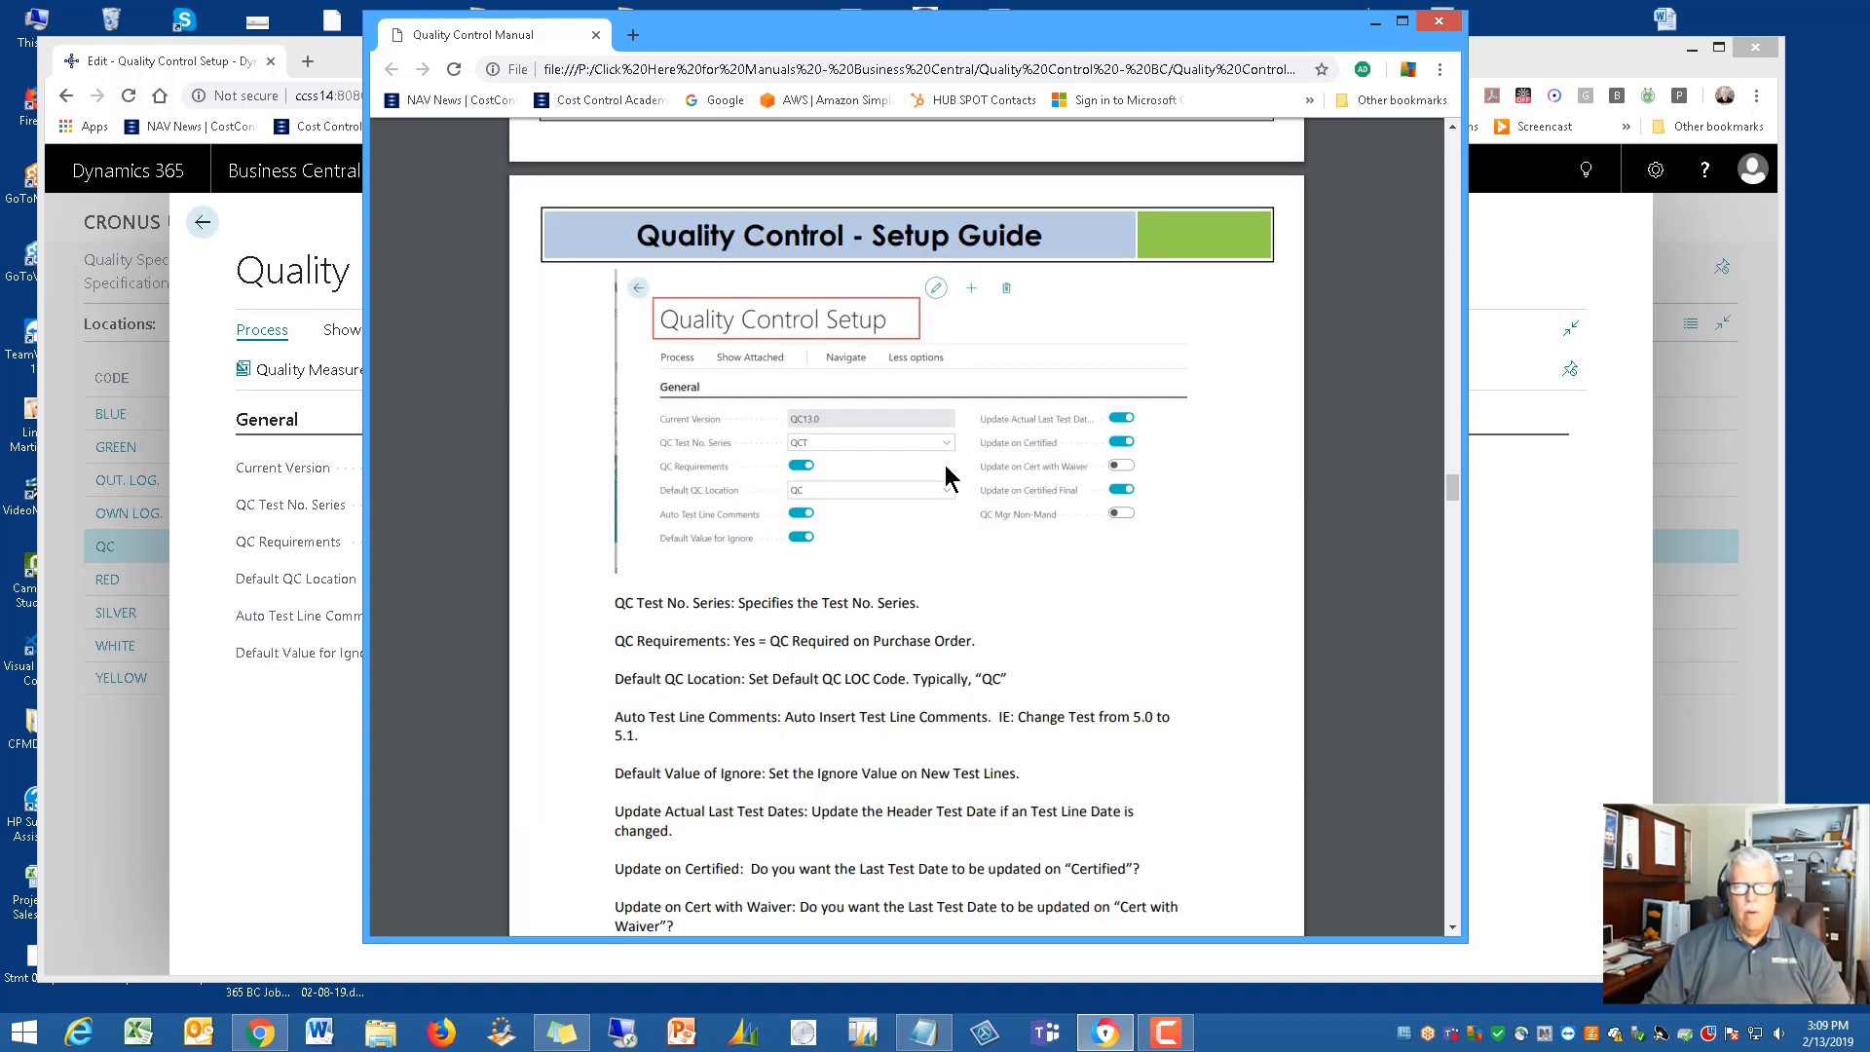
pyautogui.scroll(-1, 907, 679)
pyautogui.scroll(-9, 908, 679)
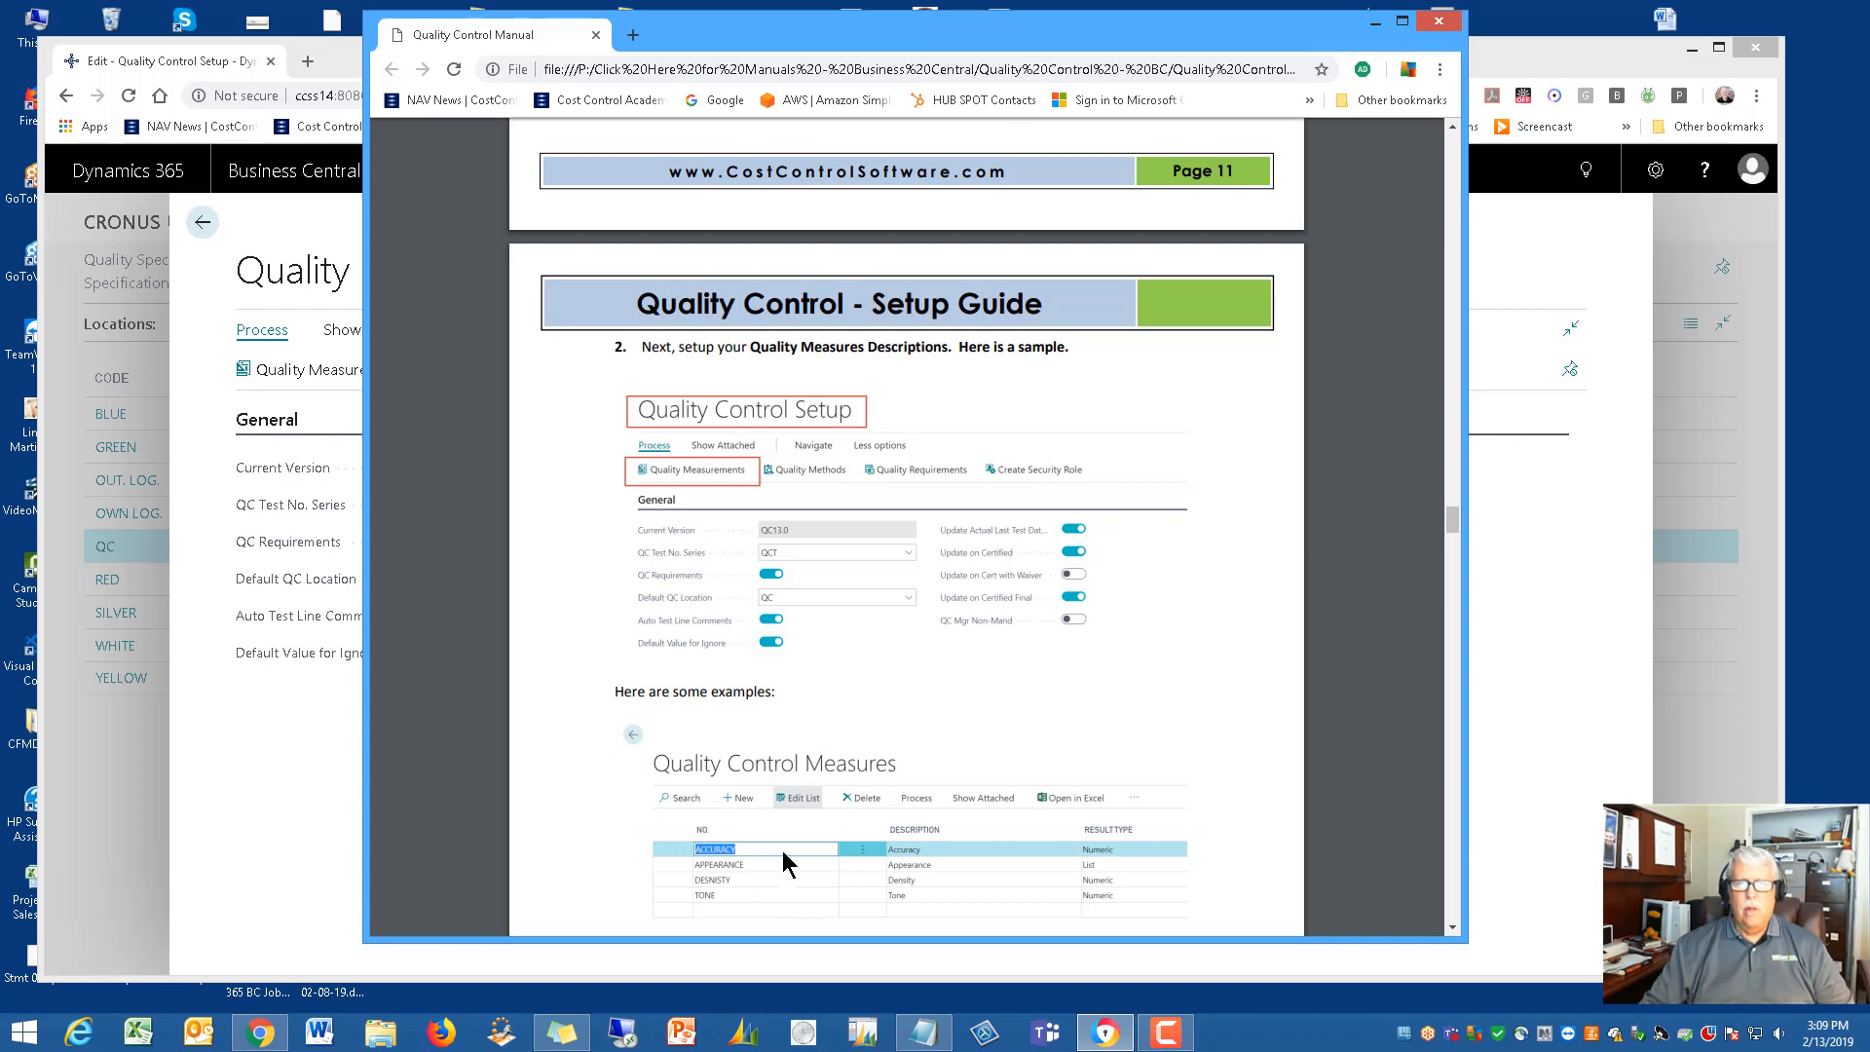
pyautogui.click(1373, 24)
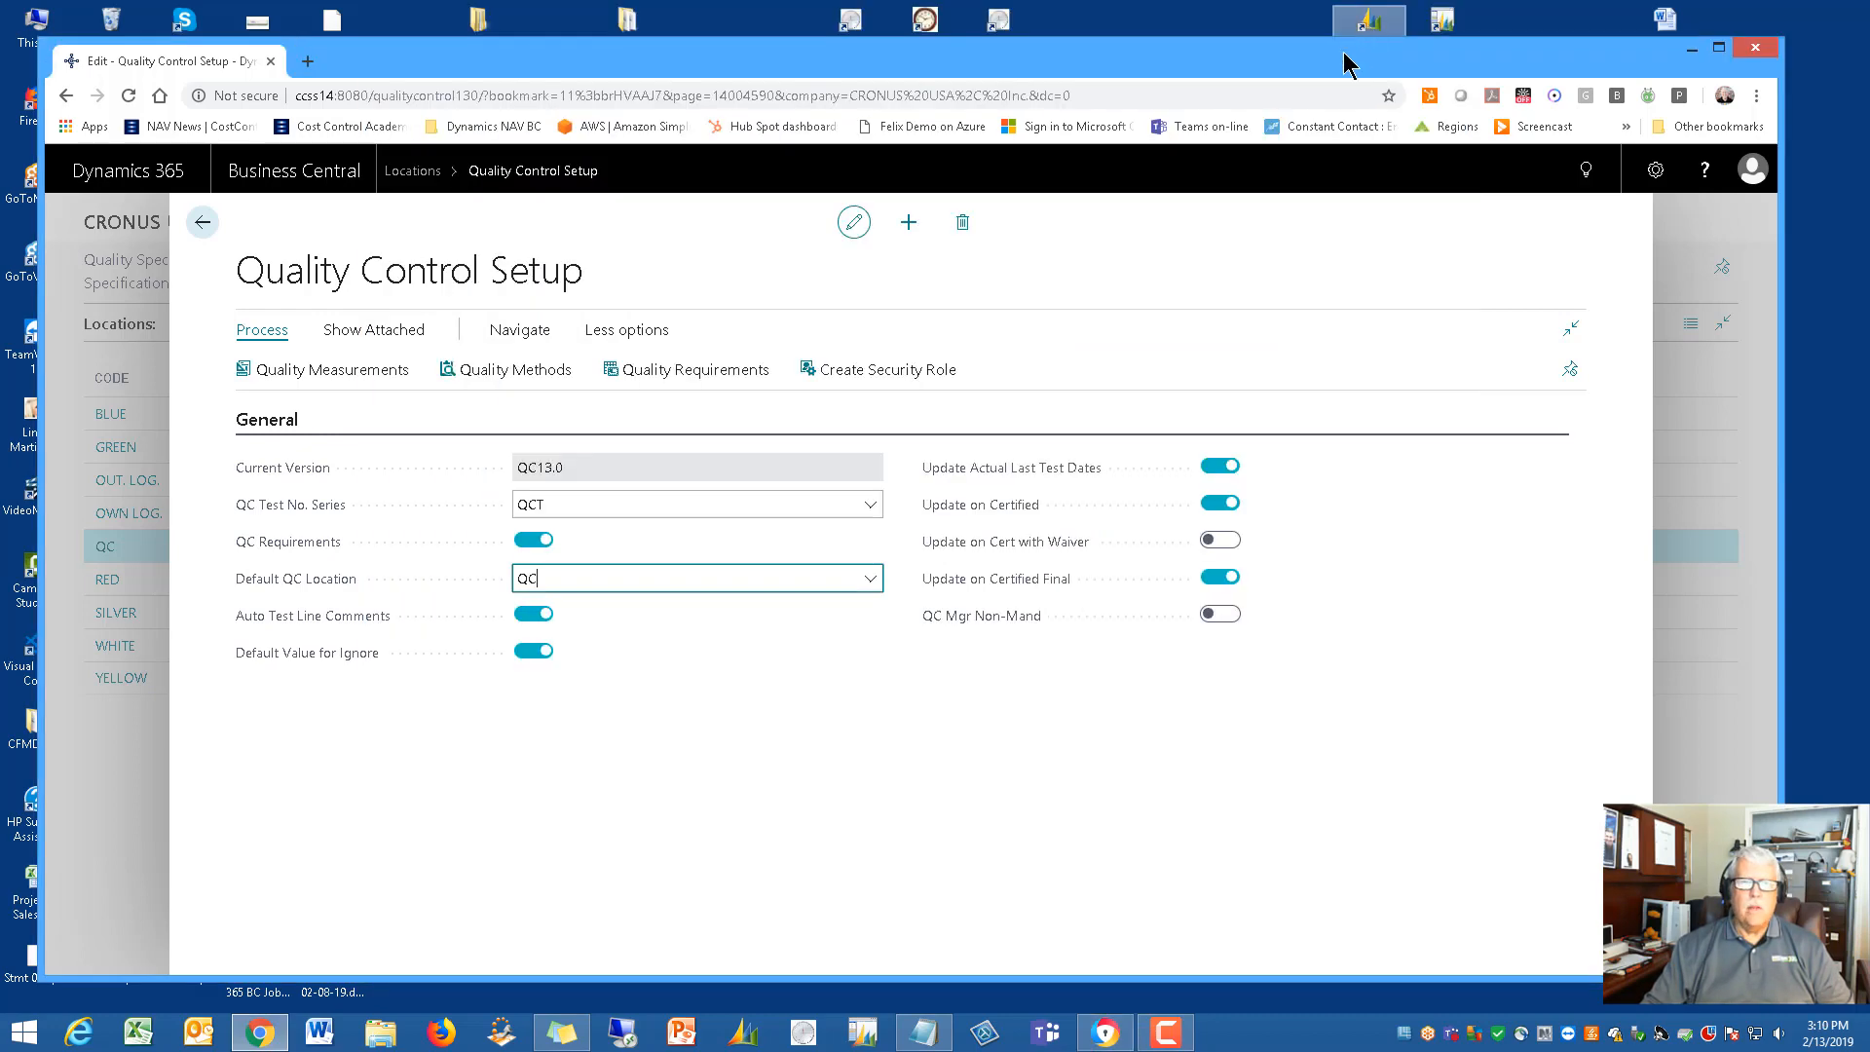
# Open Quality Measurements from Quality Control Setup and look through the accuracy, appearance, density and tone measures
pyautogui.click(322, 375)
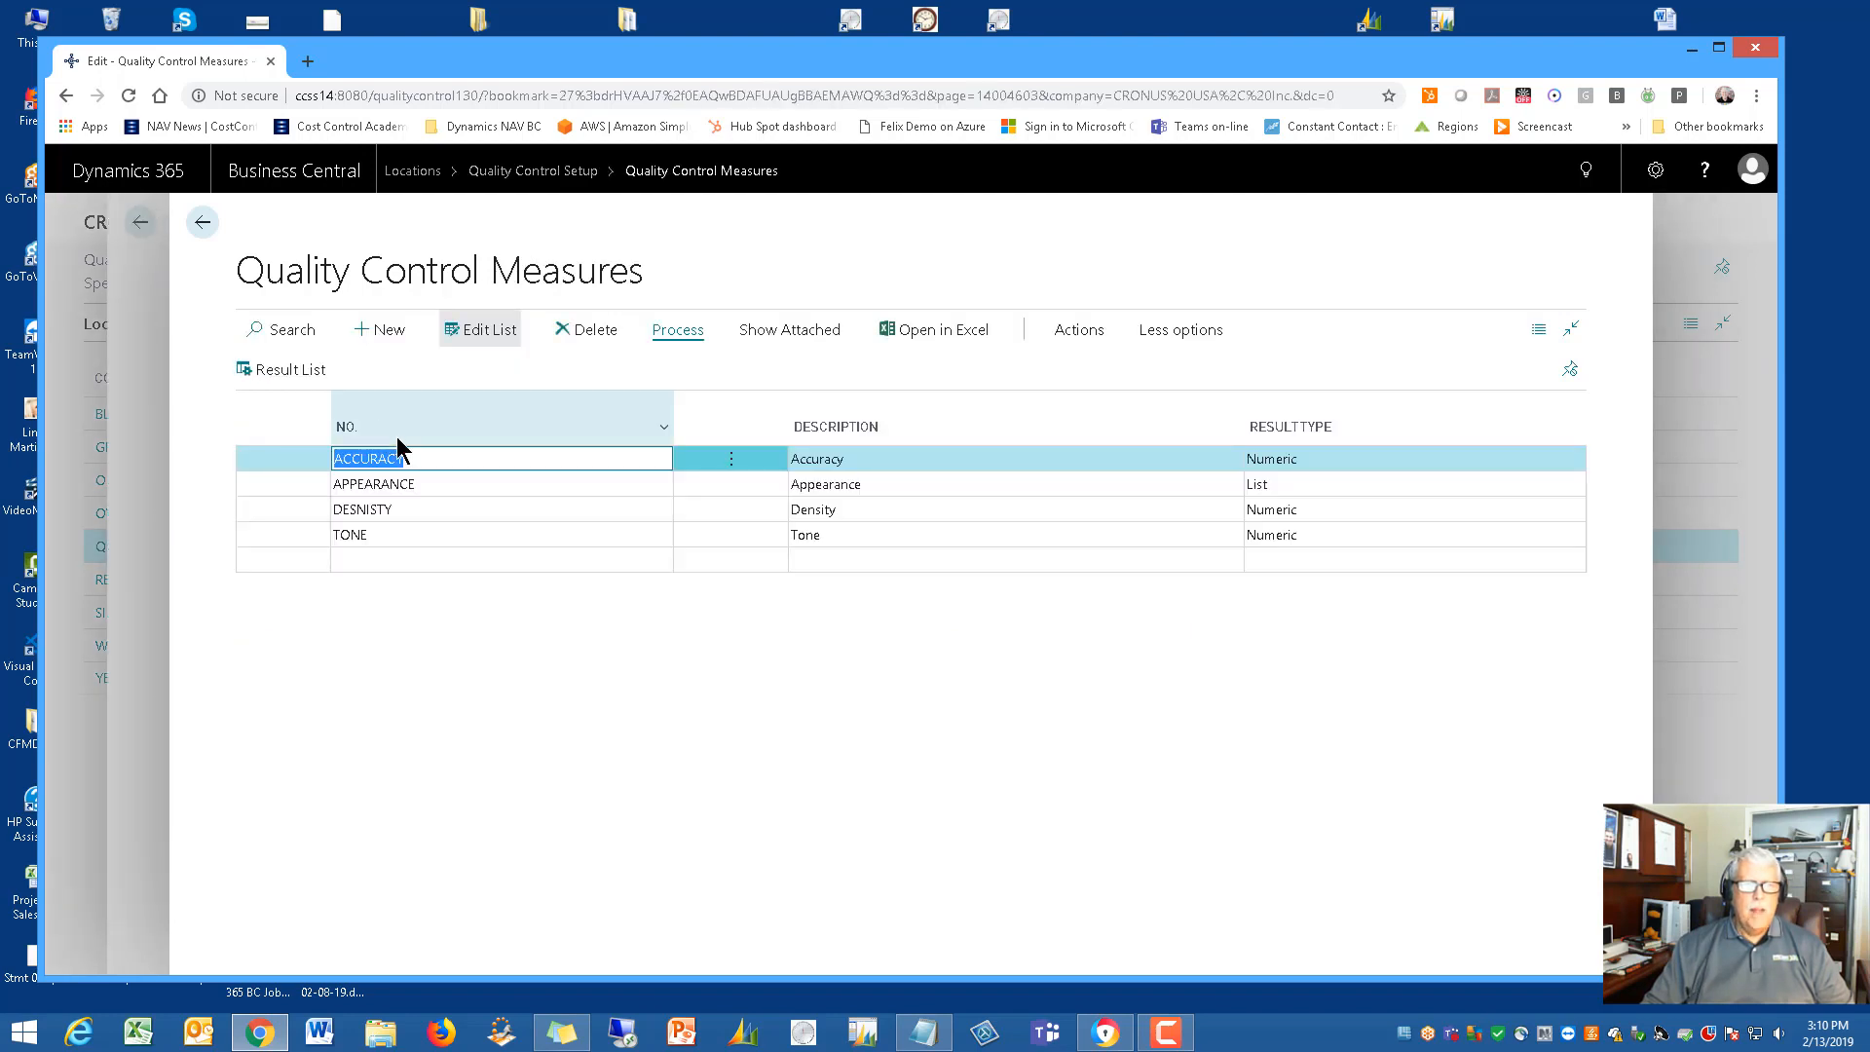
pyautogui.click(438, 482)
pyautogui.click(423, 511)
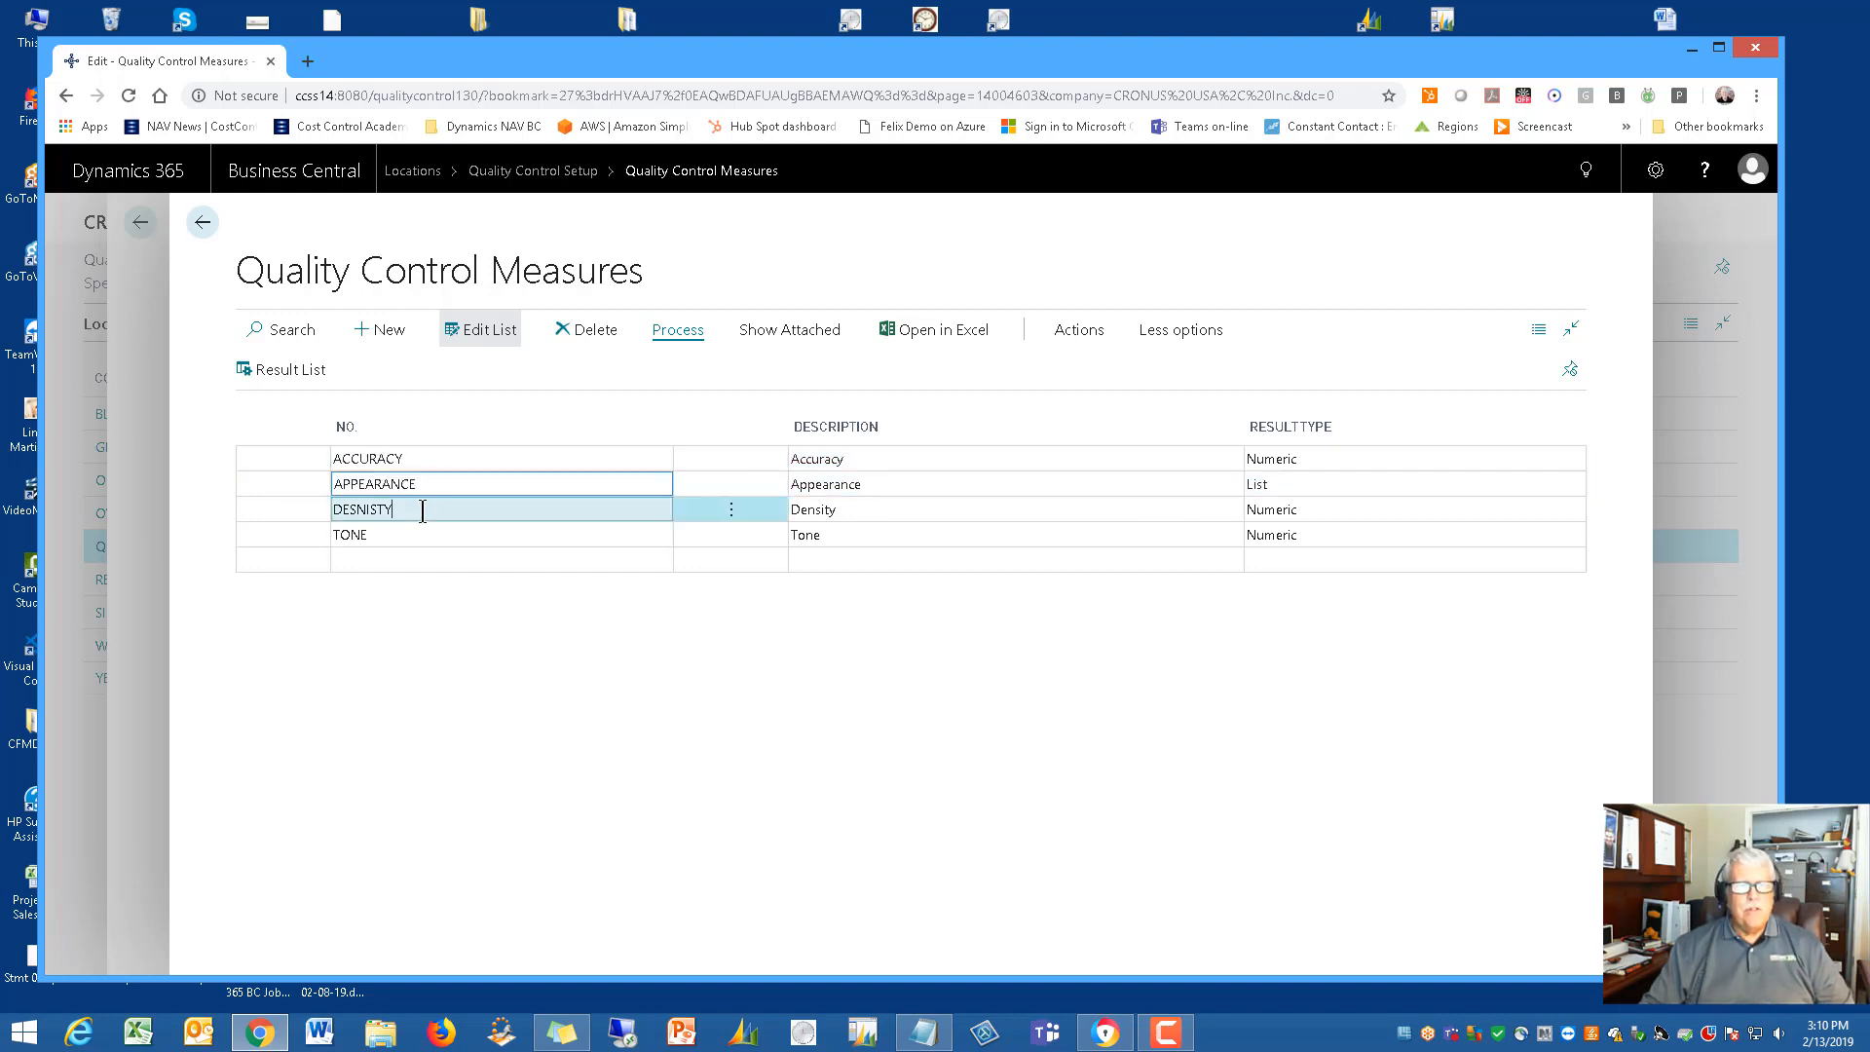
pyautogui.click(400, 534)
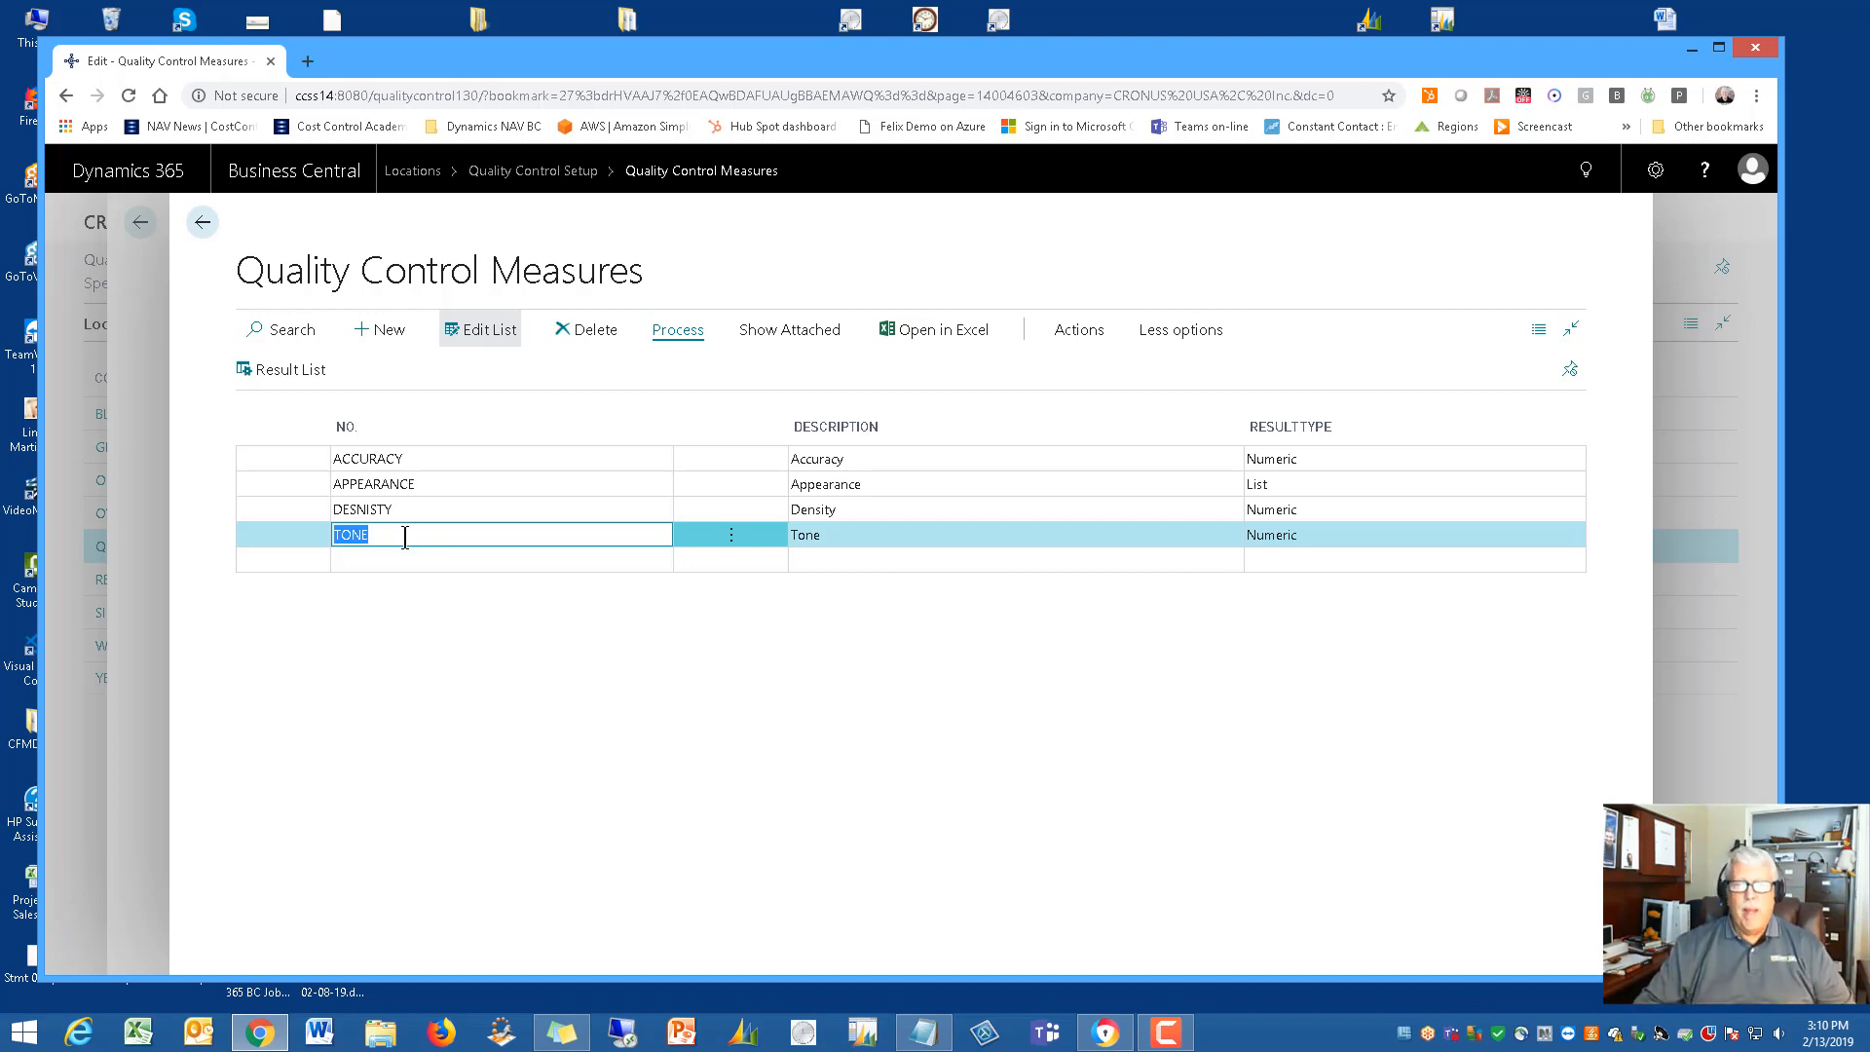
pyautogui.click(478, 464)
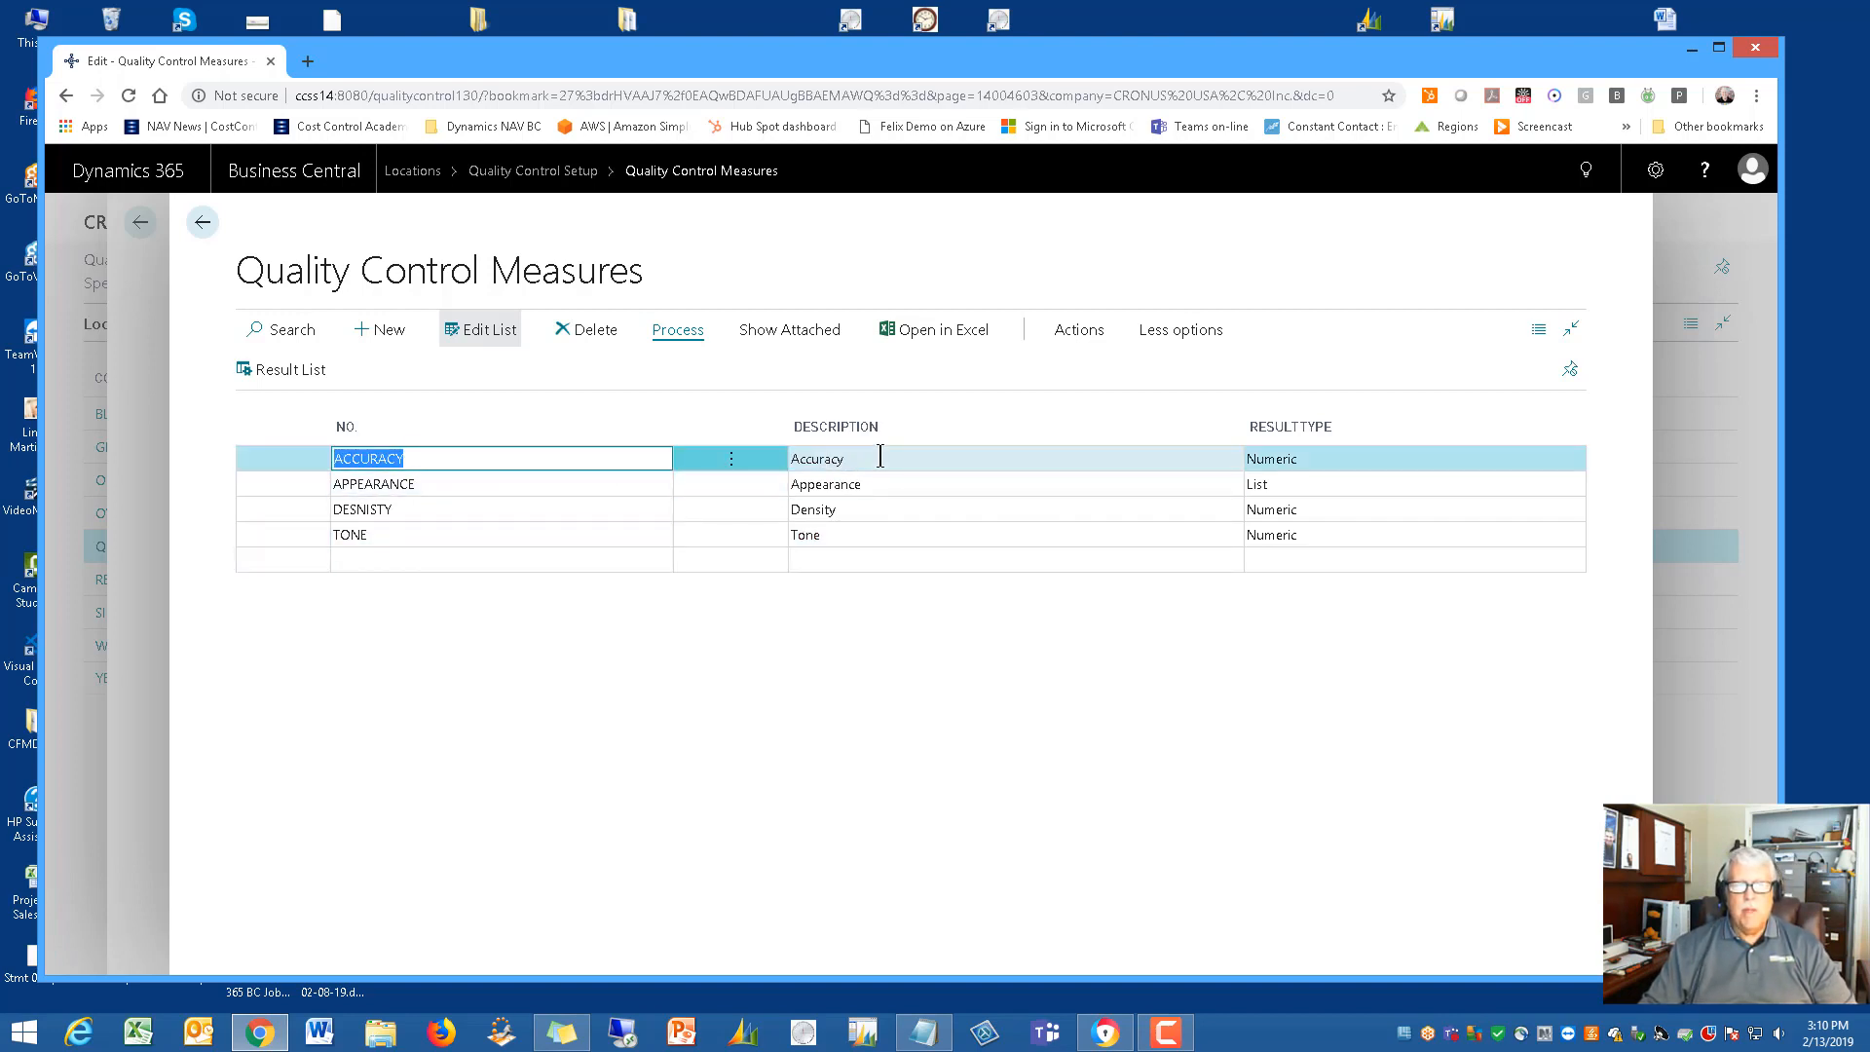
# Examine the result types of the accuracy and appearance measures in the Quality Control Measures list
pyautogui.click(1319, 465)
pyautogui.click(1320, 460)
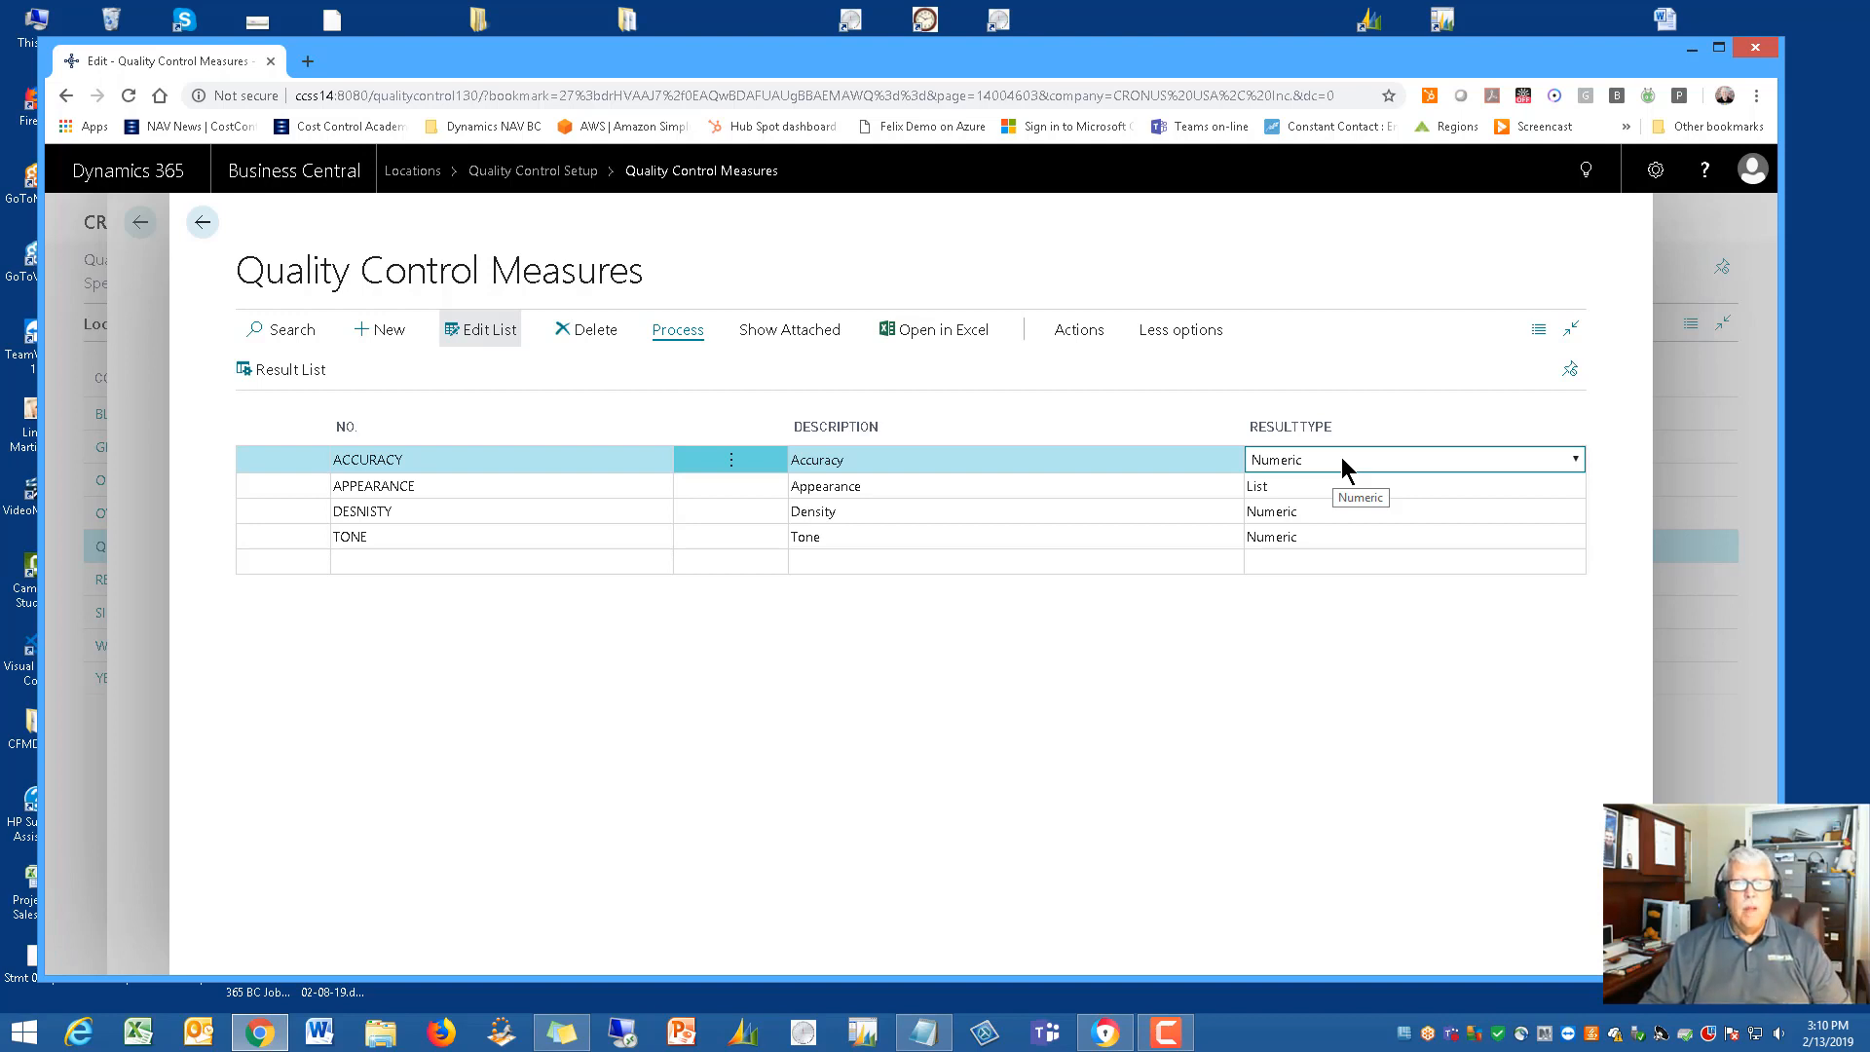
pyautogui.click(898, 488)
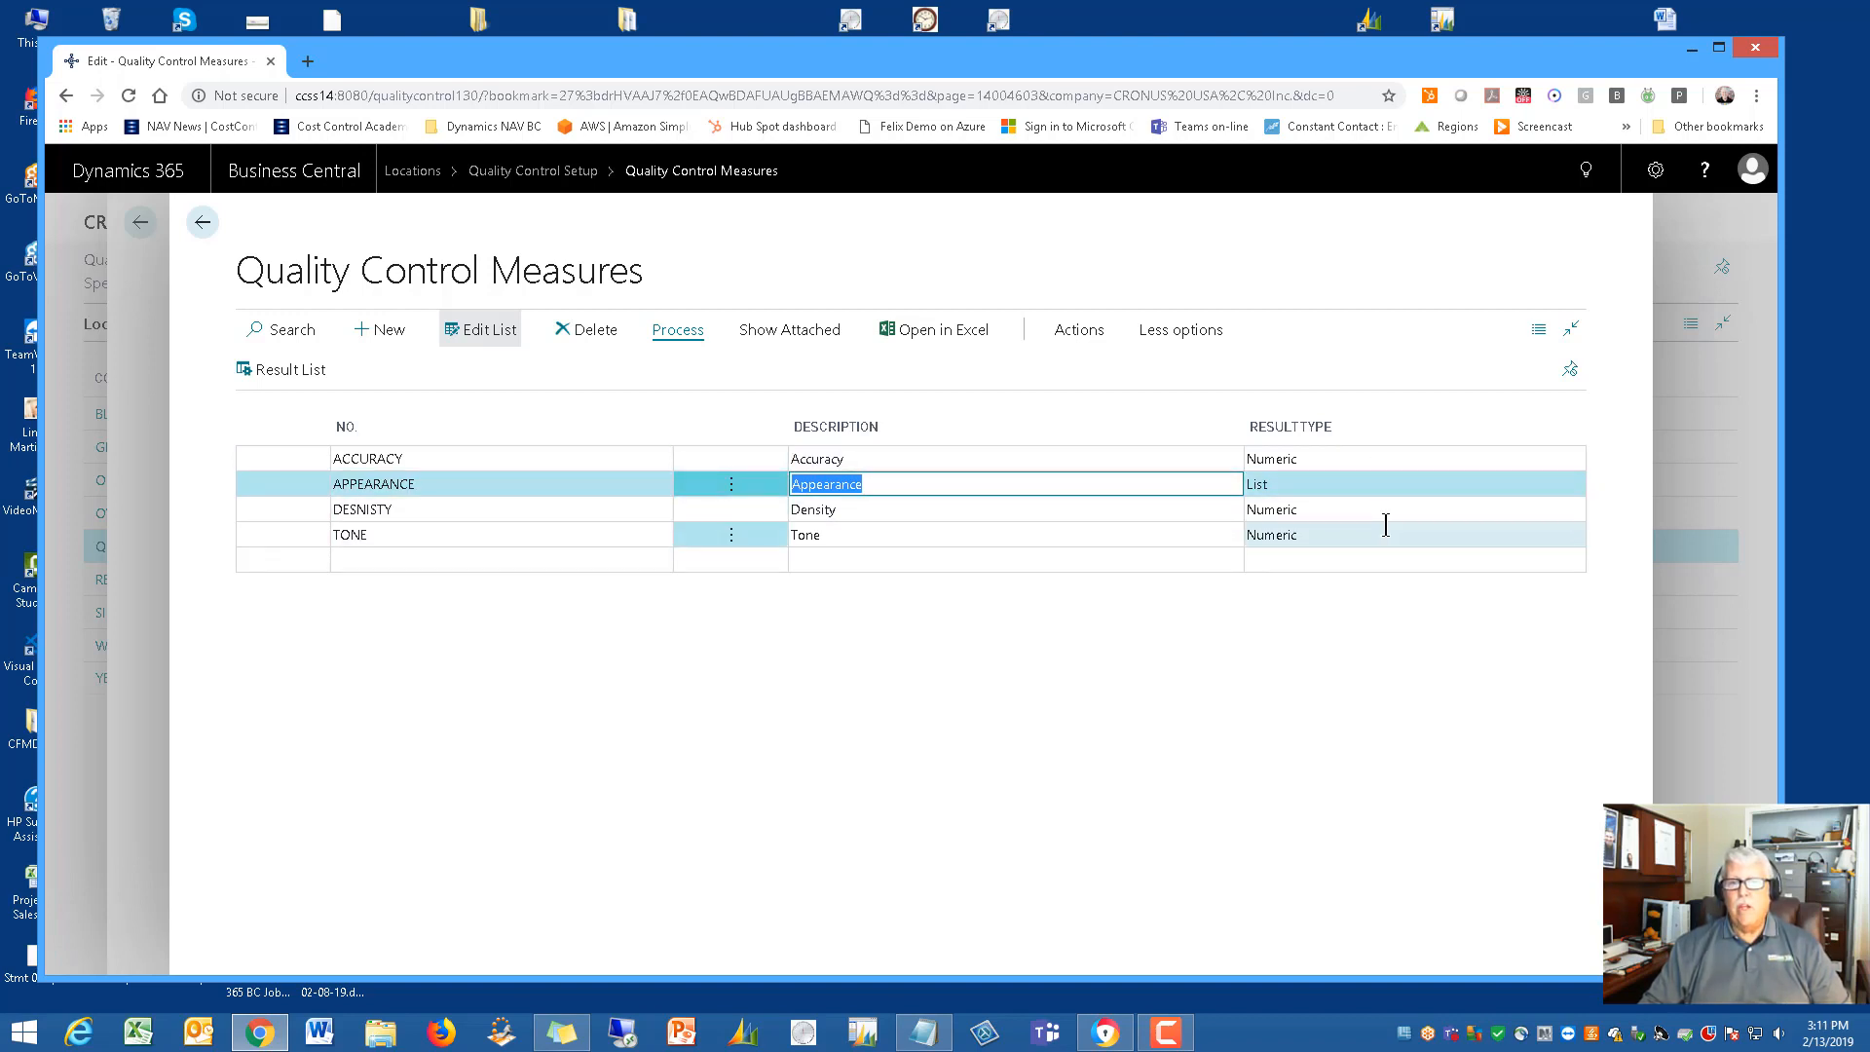
# Check the available result types for the appearance measure, keep it as List, and finish editing the measures list
pyautogui.click(1303, 487)
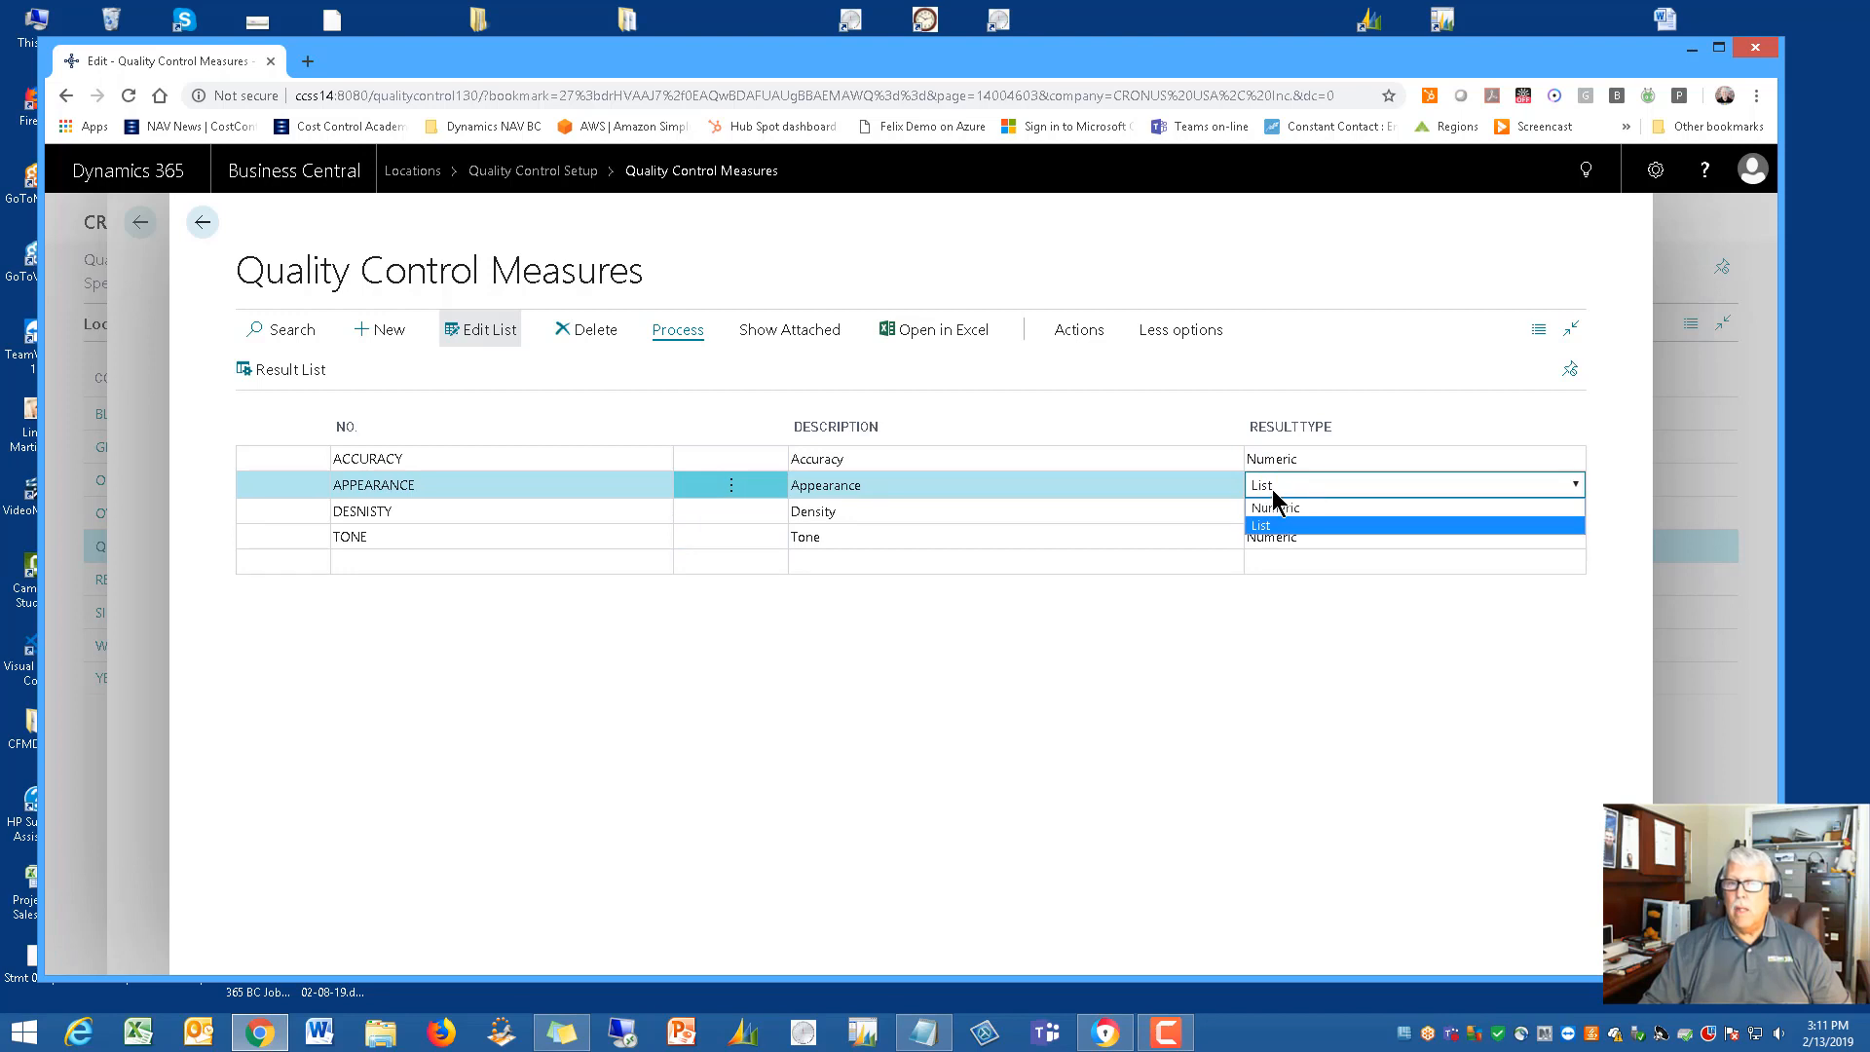
pyautogui.click(951, 487)
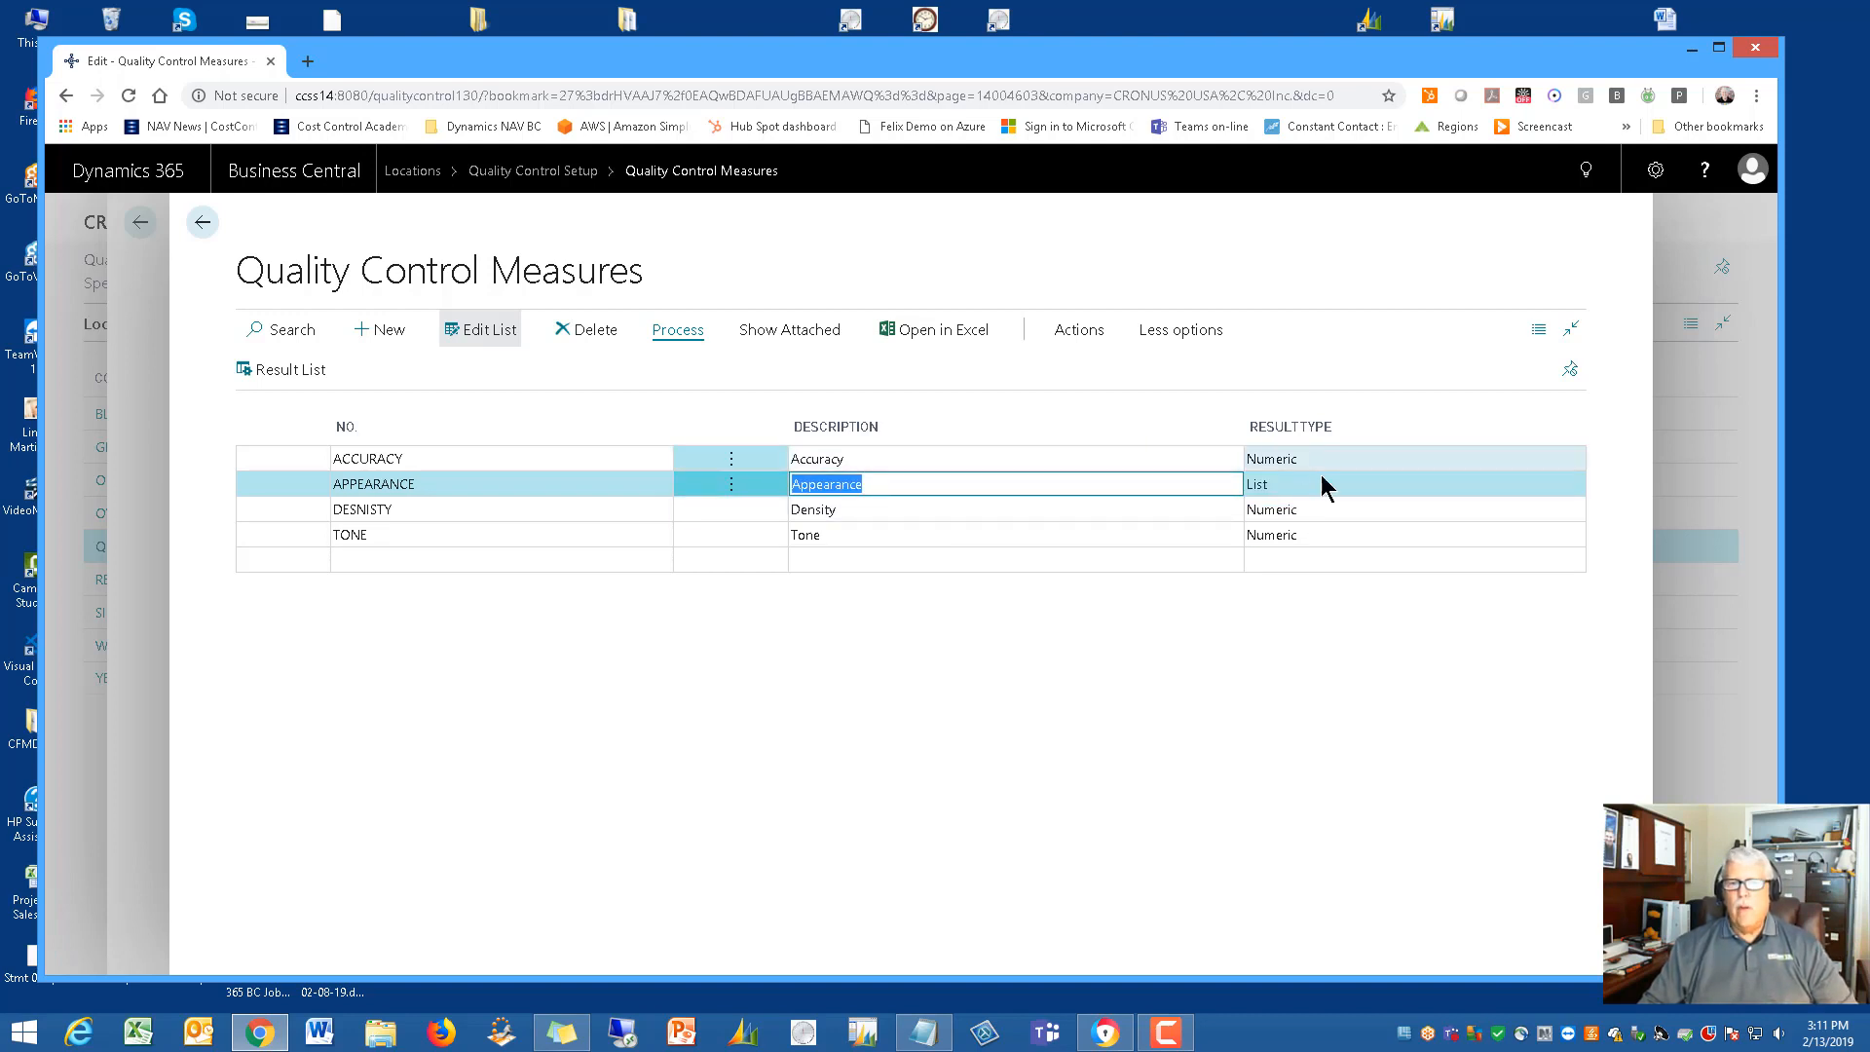
pyautogui.click(482, 336)
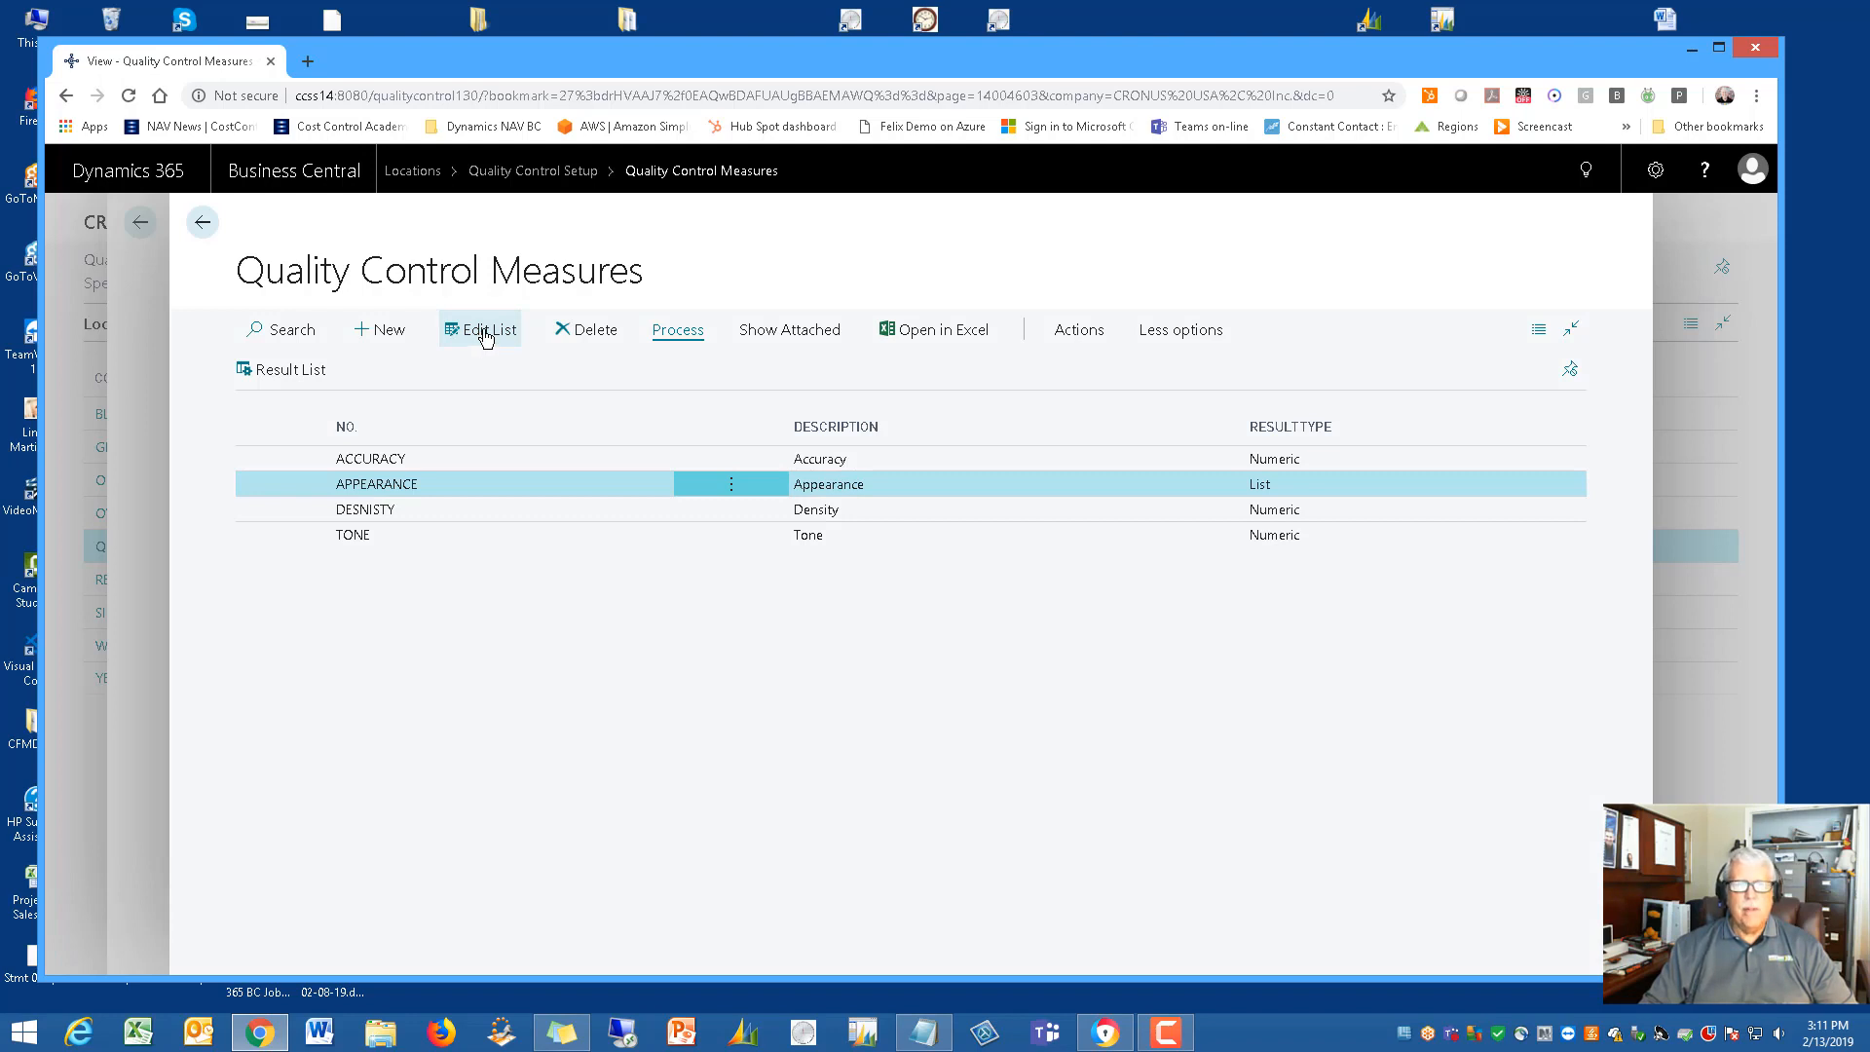
pyautogui.click(485, 336)
pyautogui.click(1321, 484)
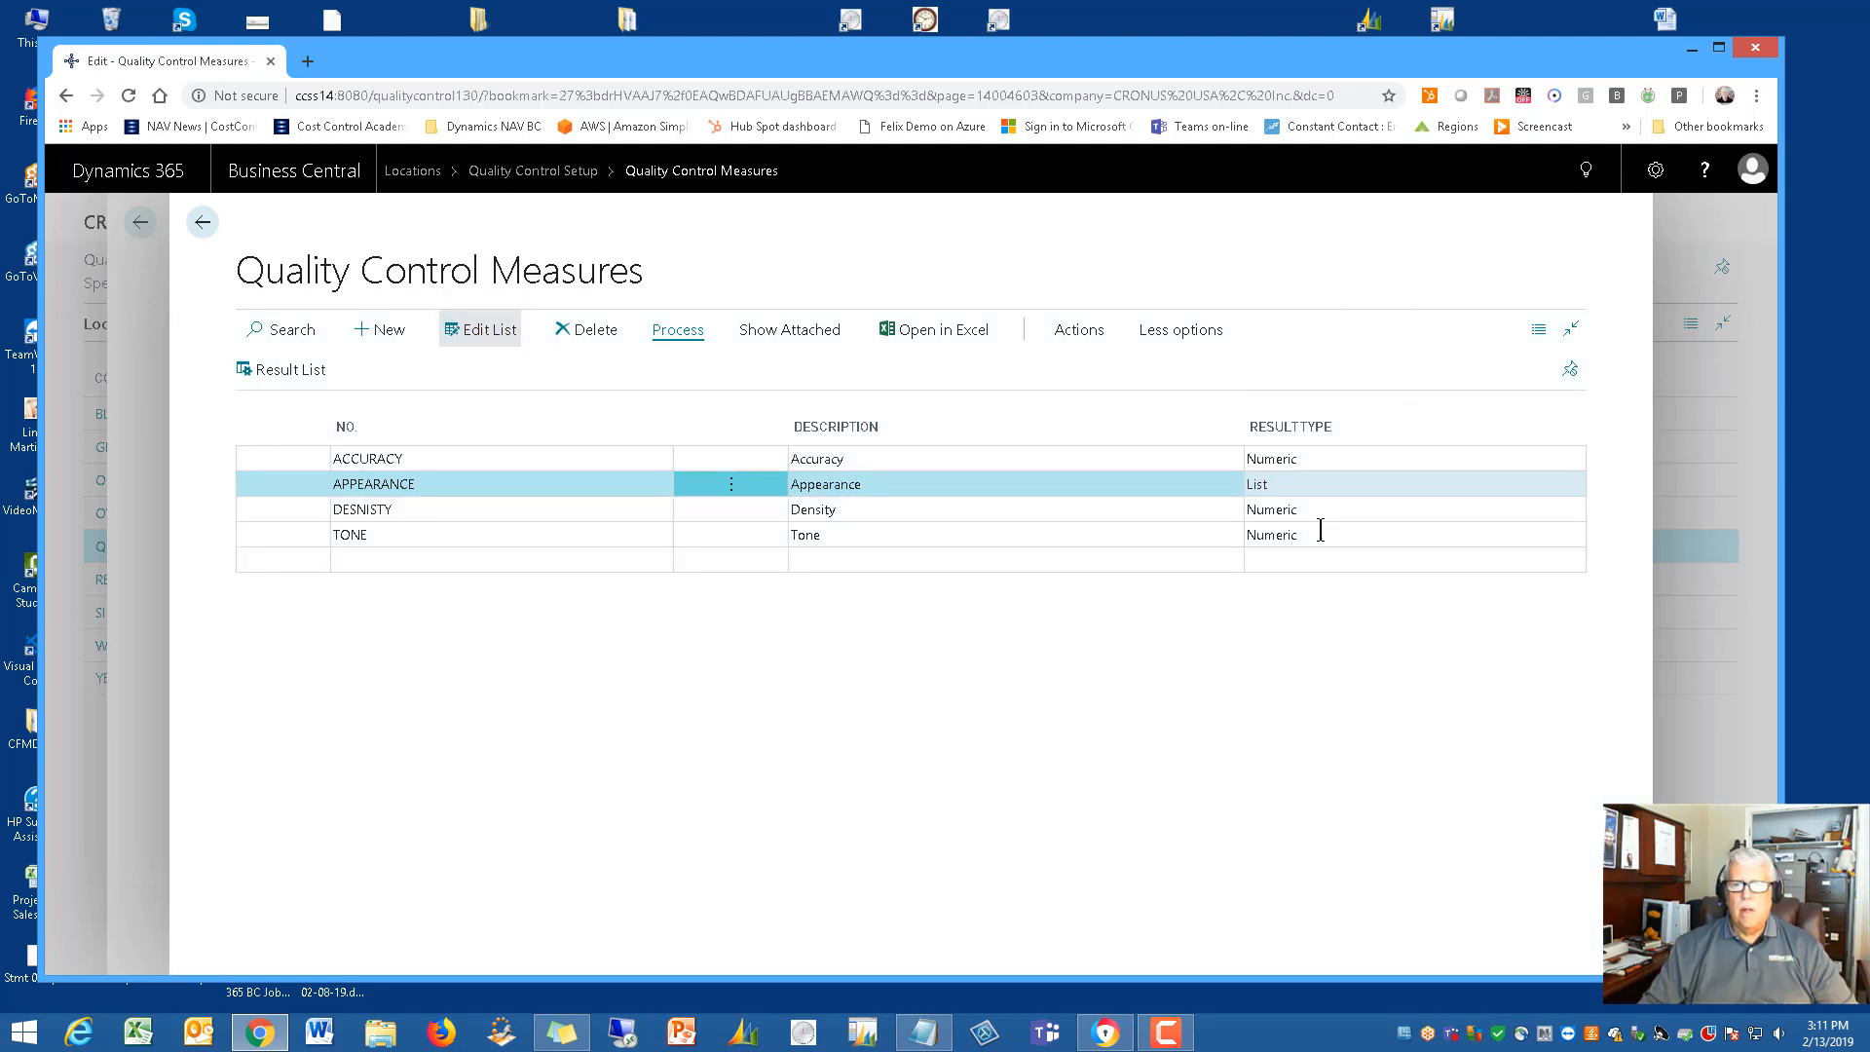
pyautogui.click(1323, 487)
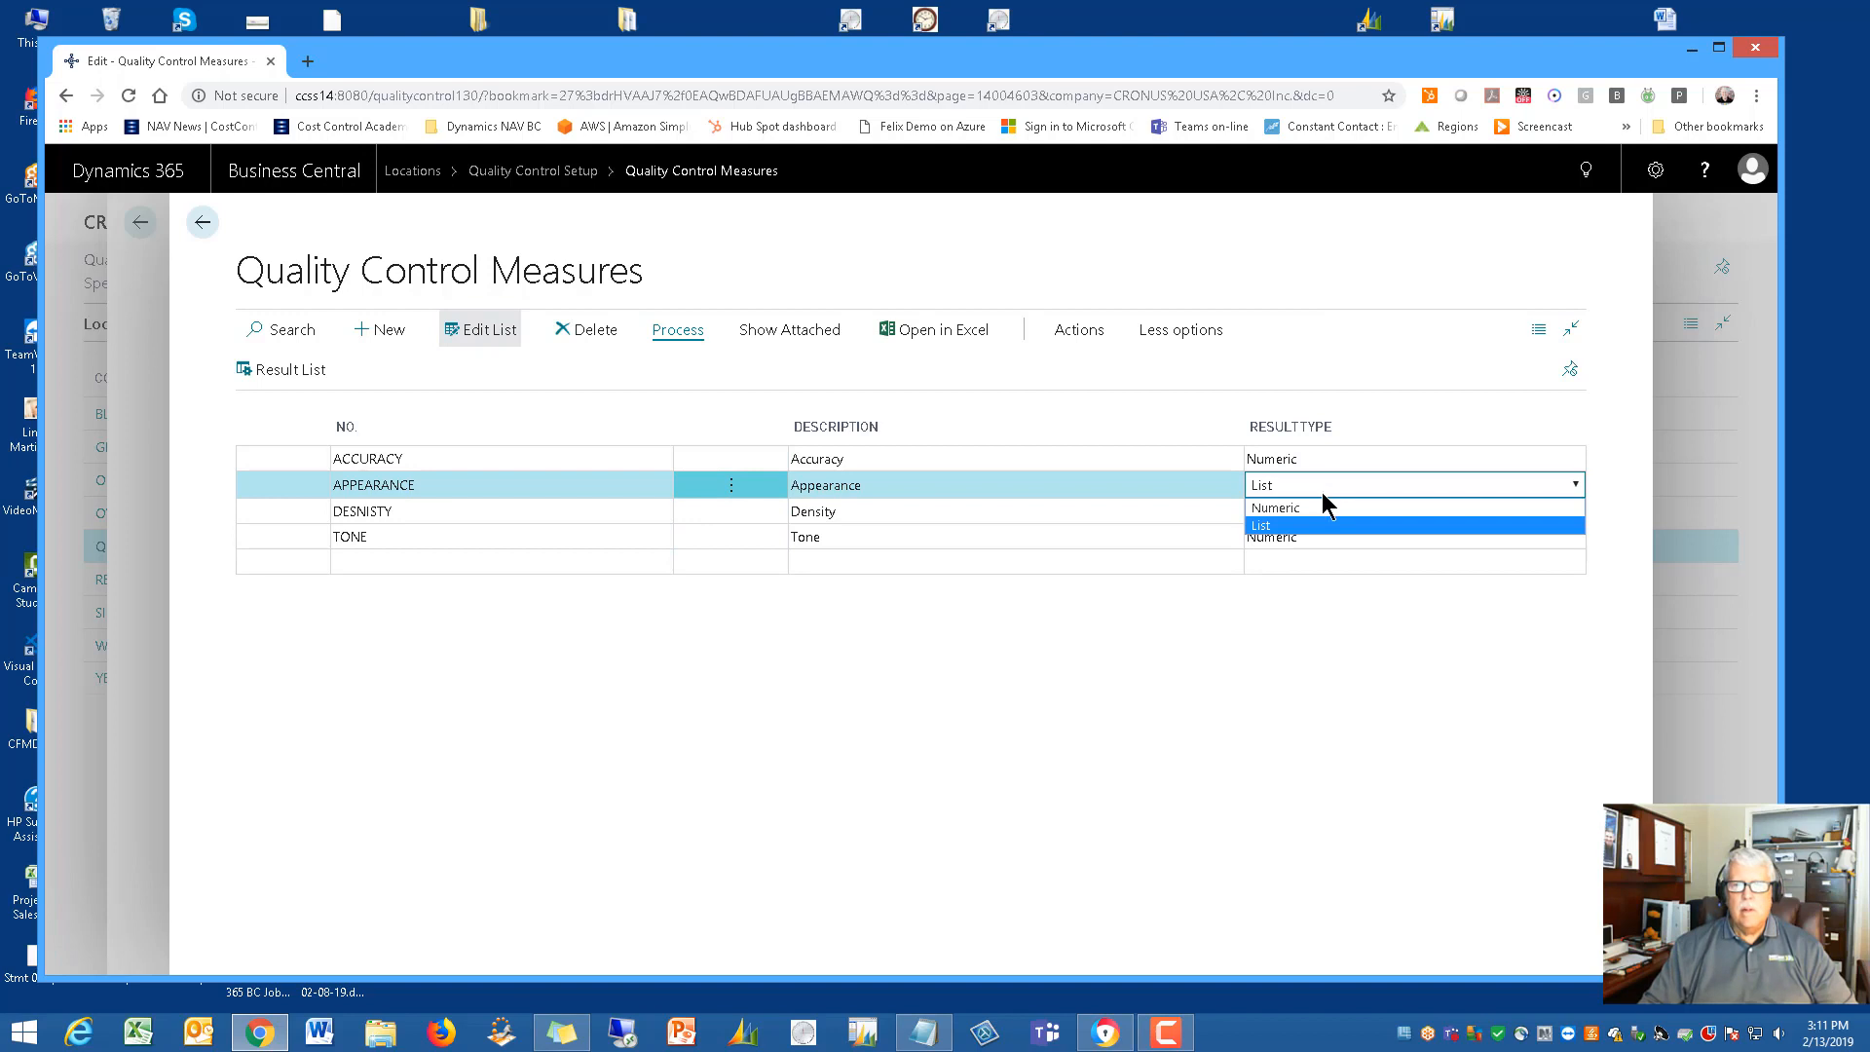
pyautogui.click(1282, 527)
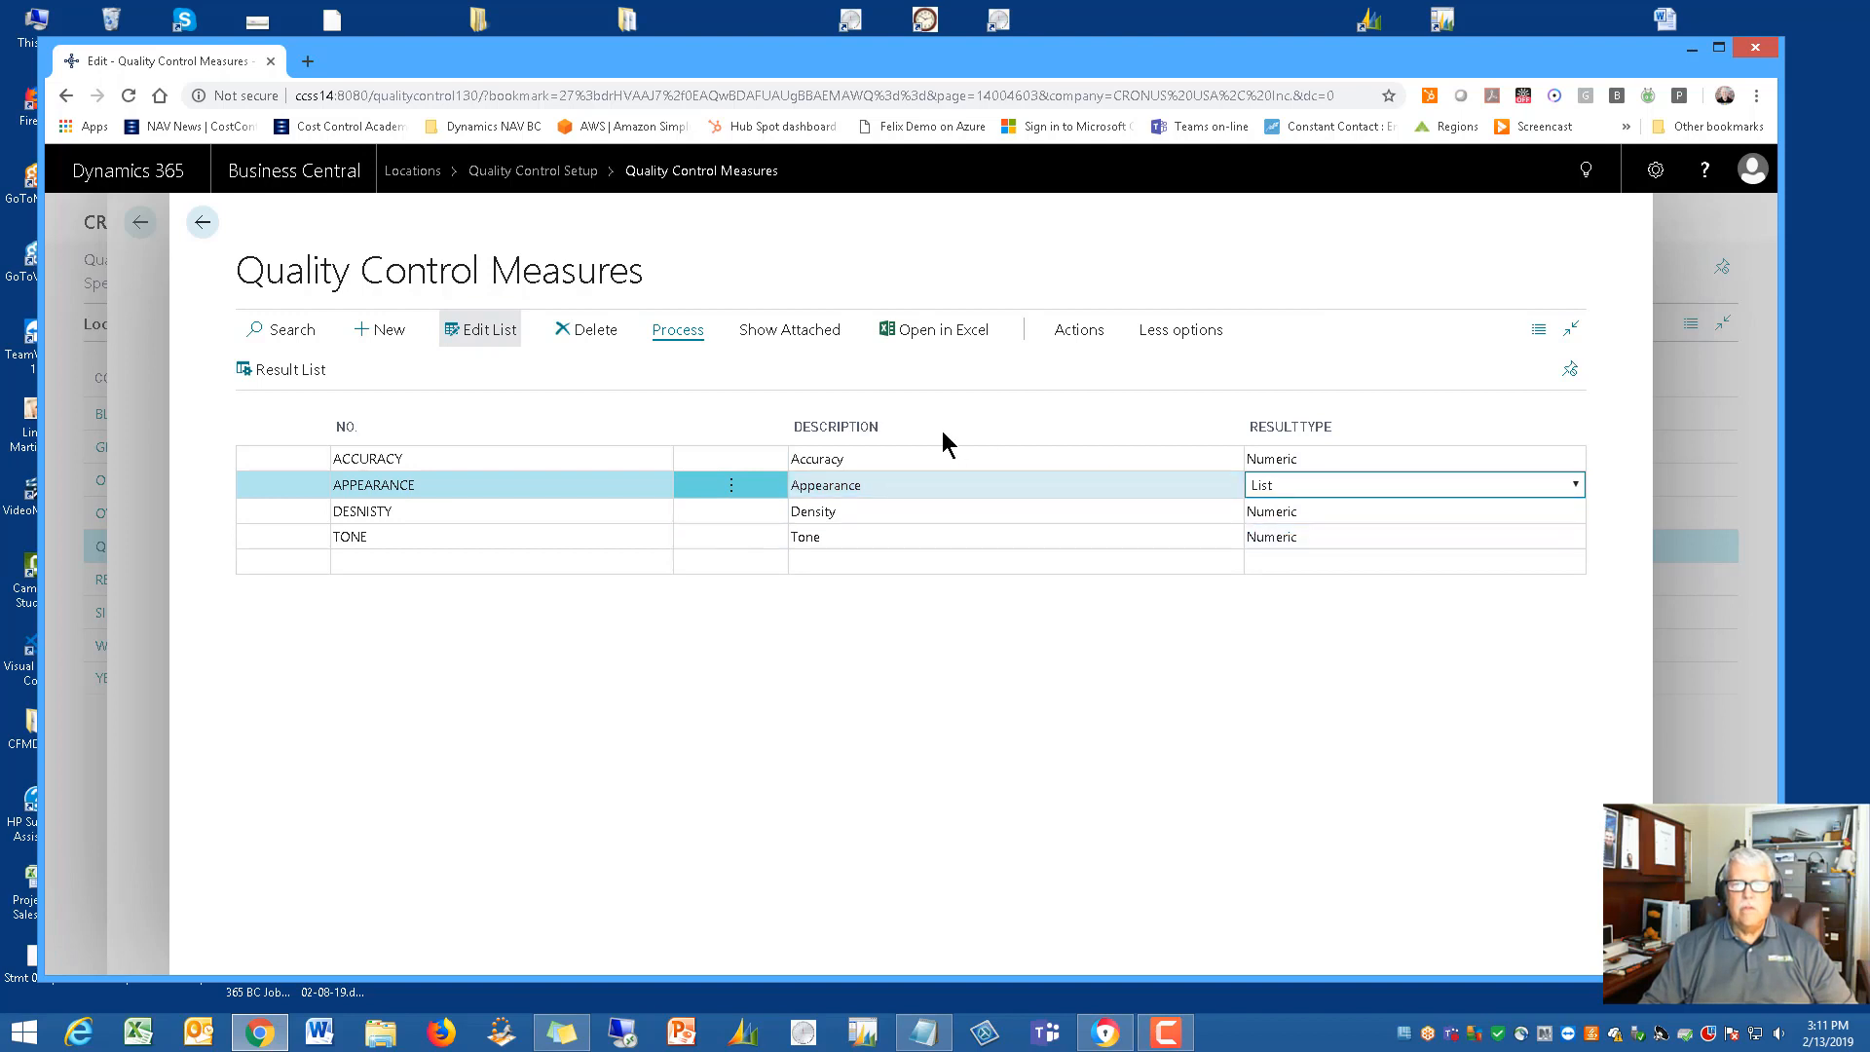
pyautogui.click(466, 336)
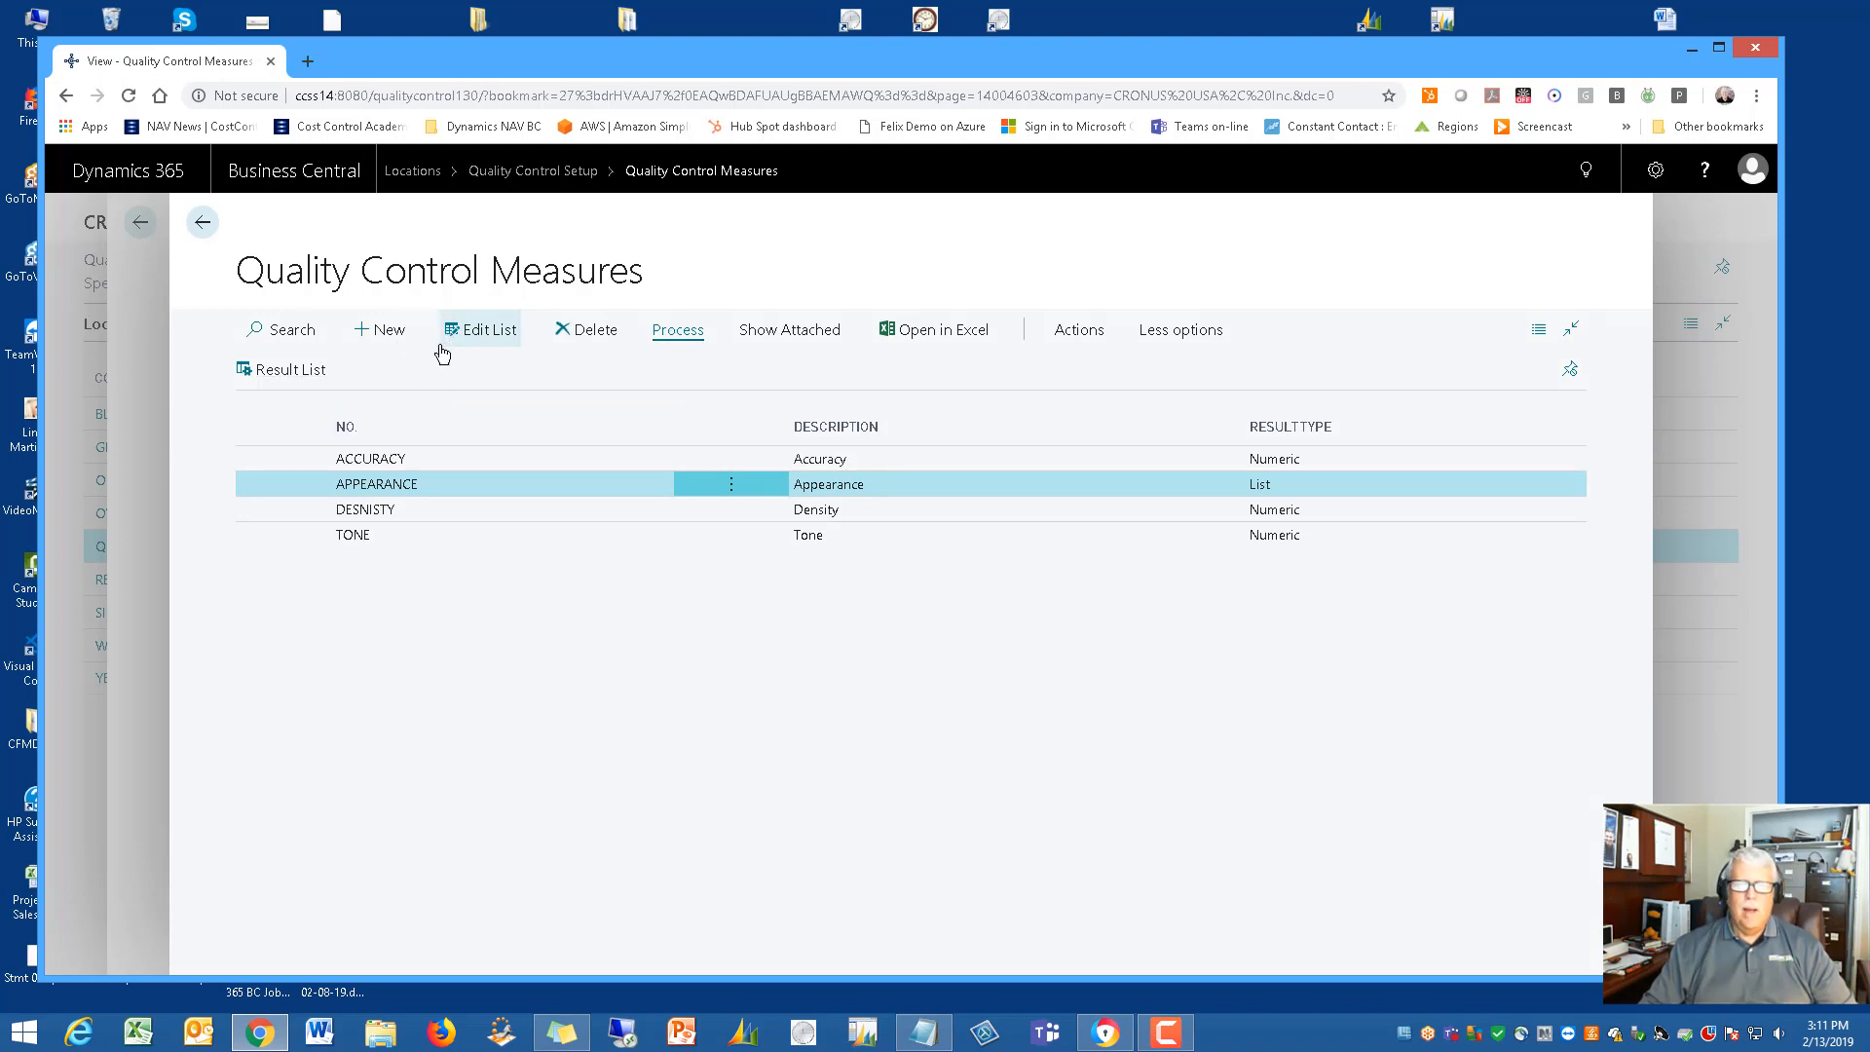
# Review the appearance measure's result list codes and their non-conformance flags, and return to Quality Control Setup
pyautogui.click(285, 381)
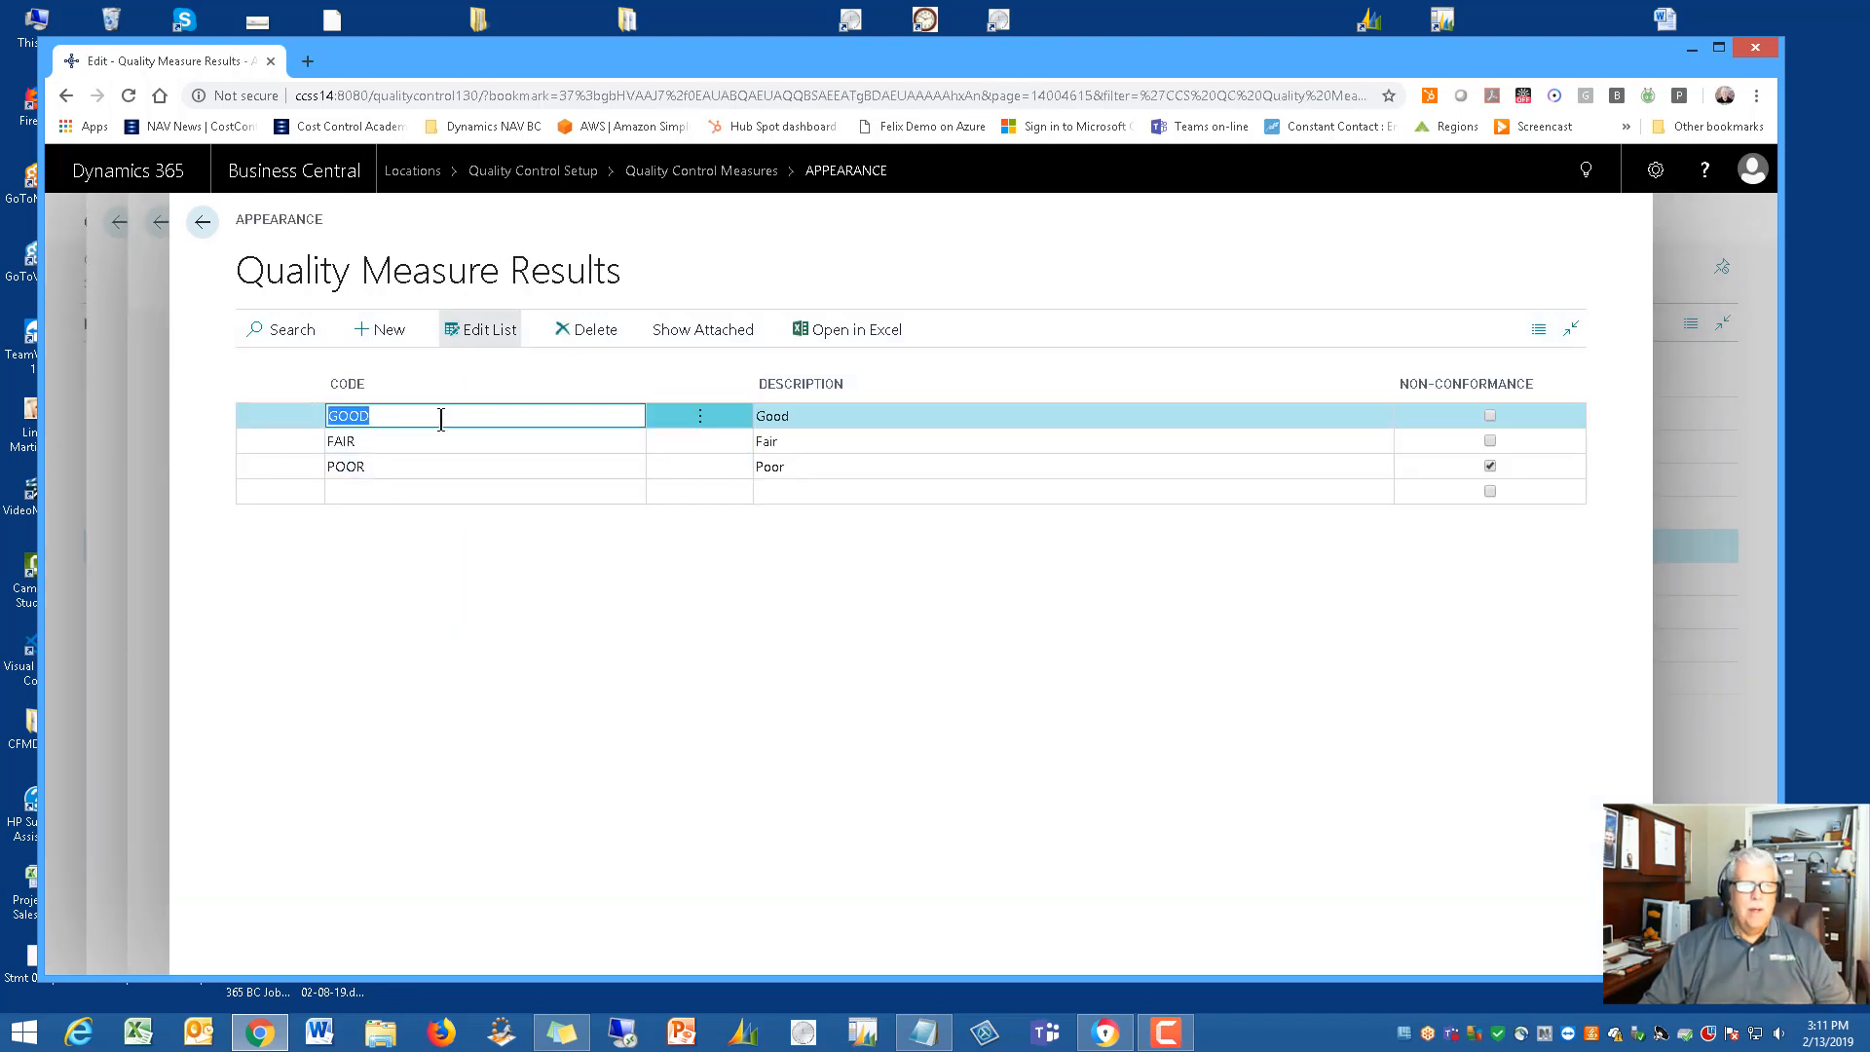
pyautogui.click(419, 440)
pyautogui.click(410, 466)
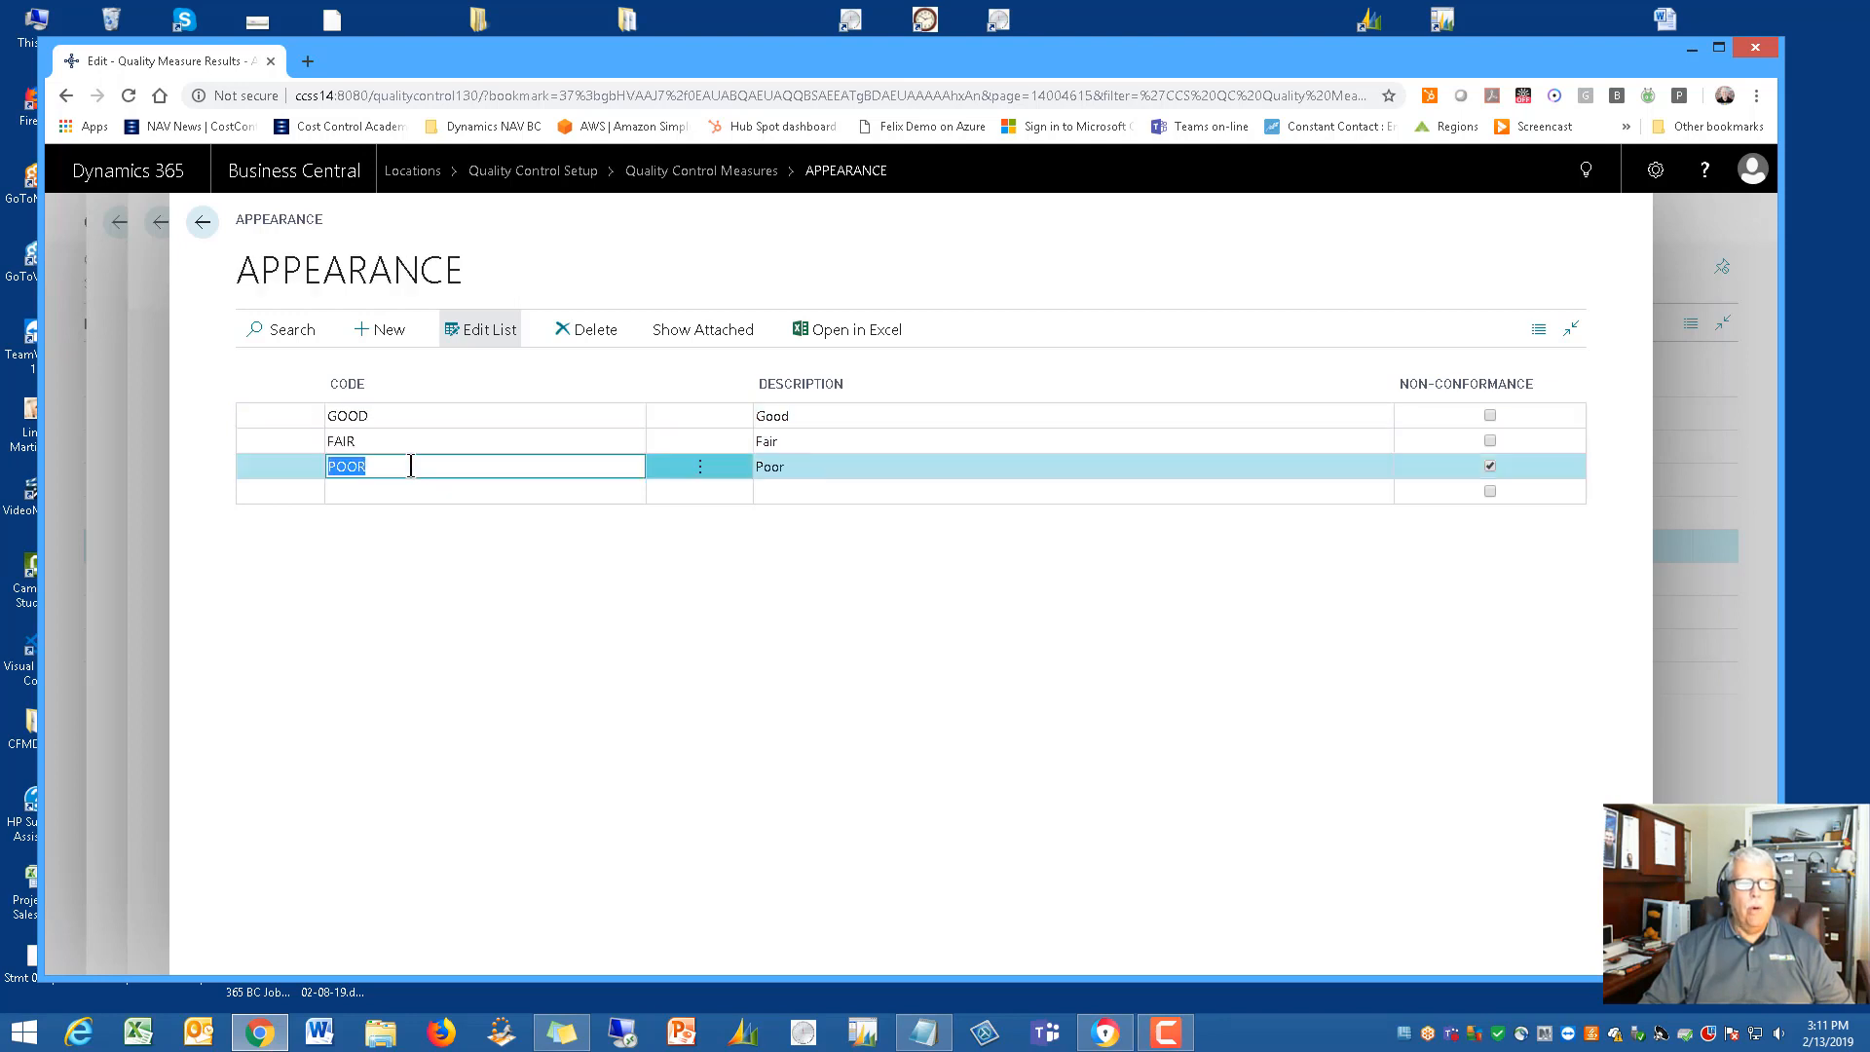
pyautogui.click(839, 441)
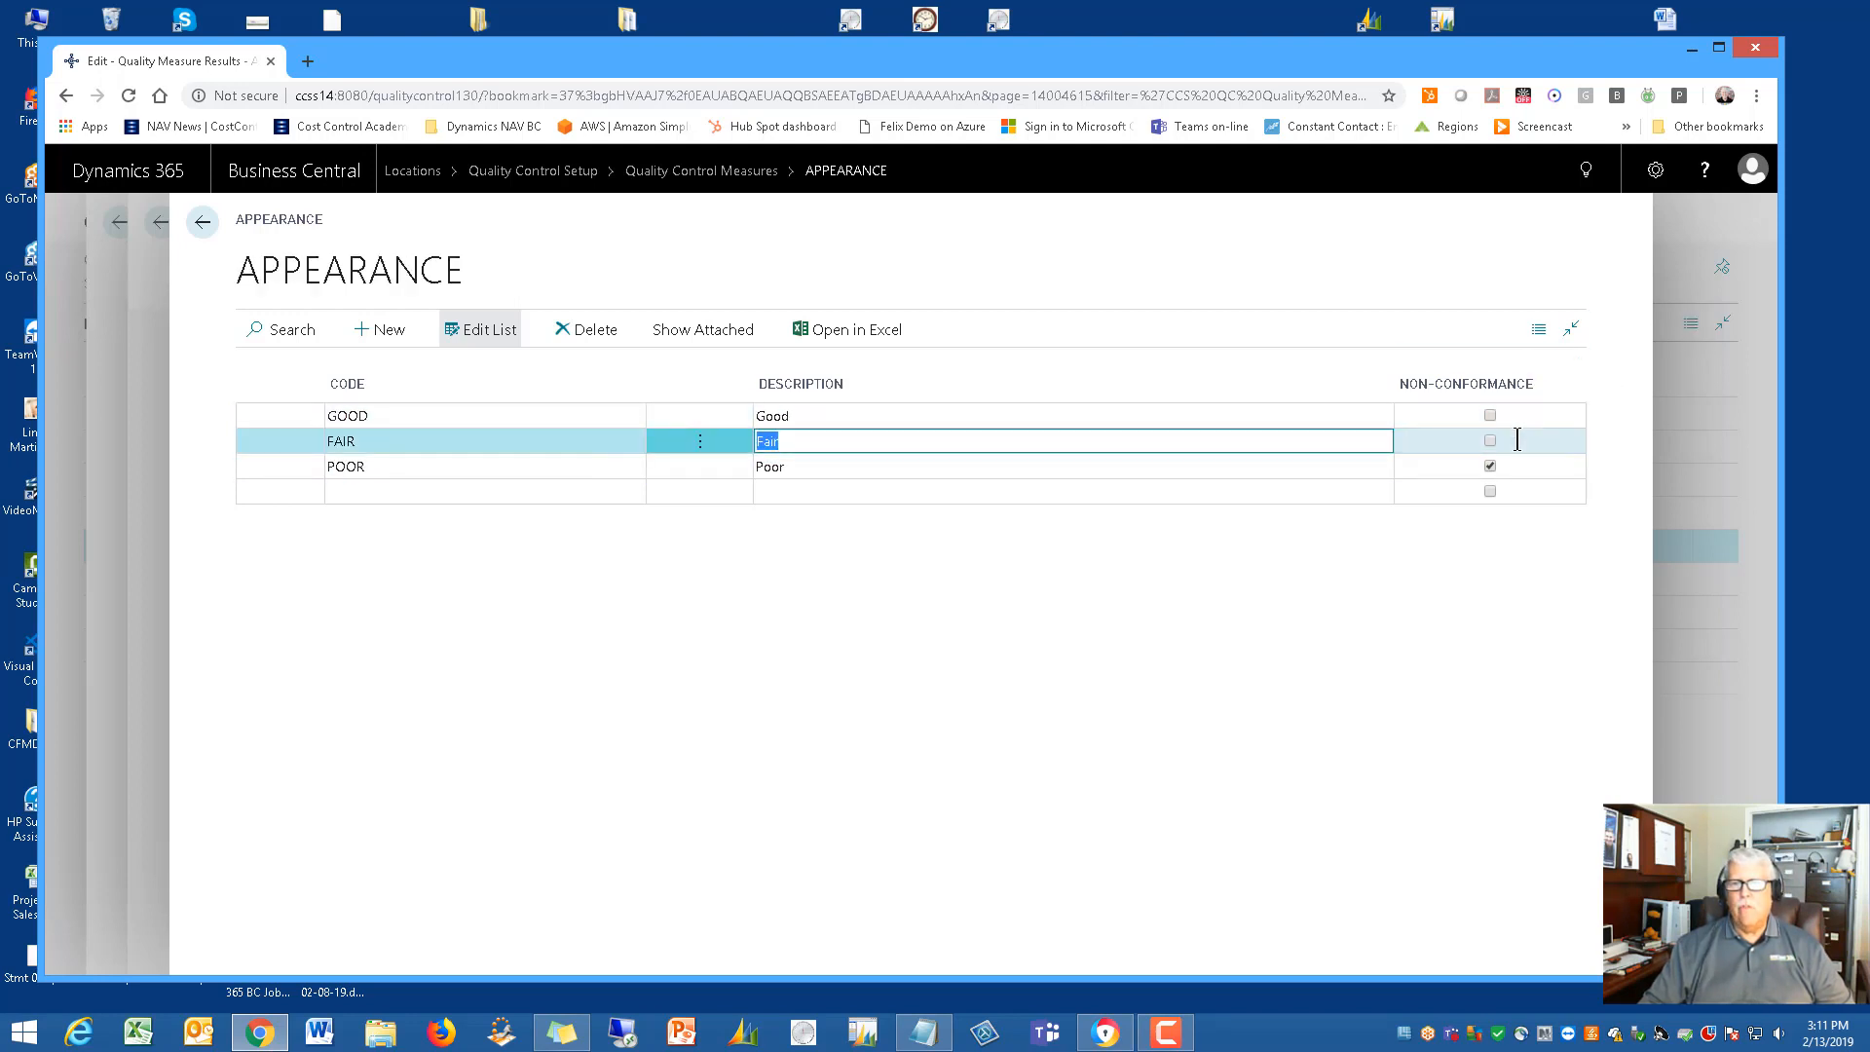
pyautogui.click(911, 470)
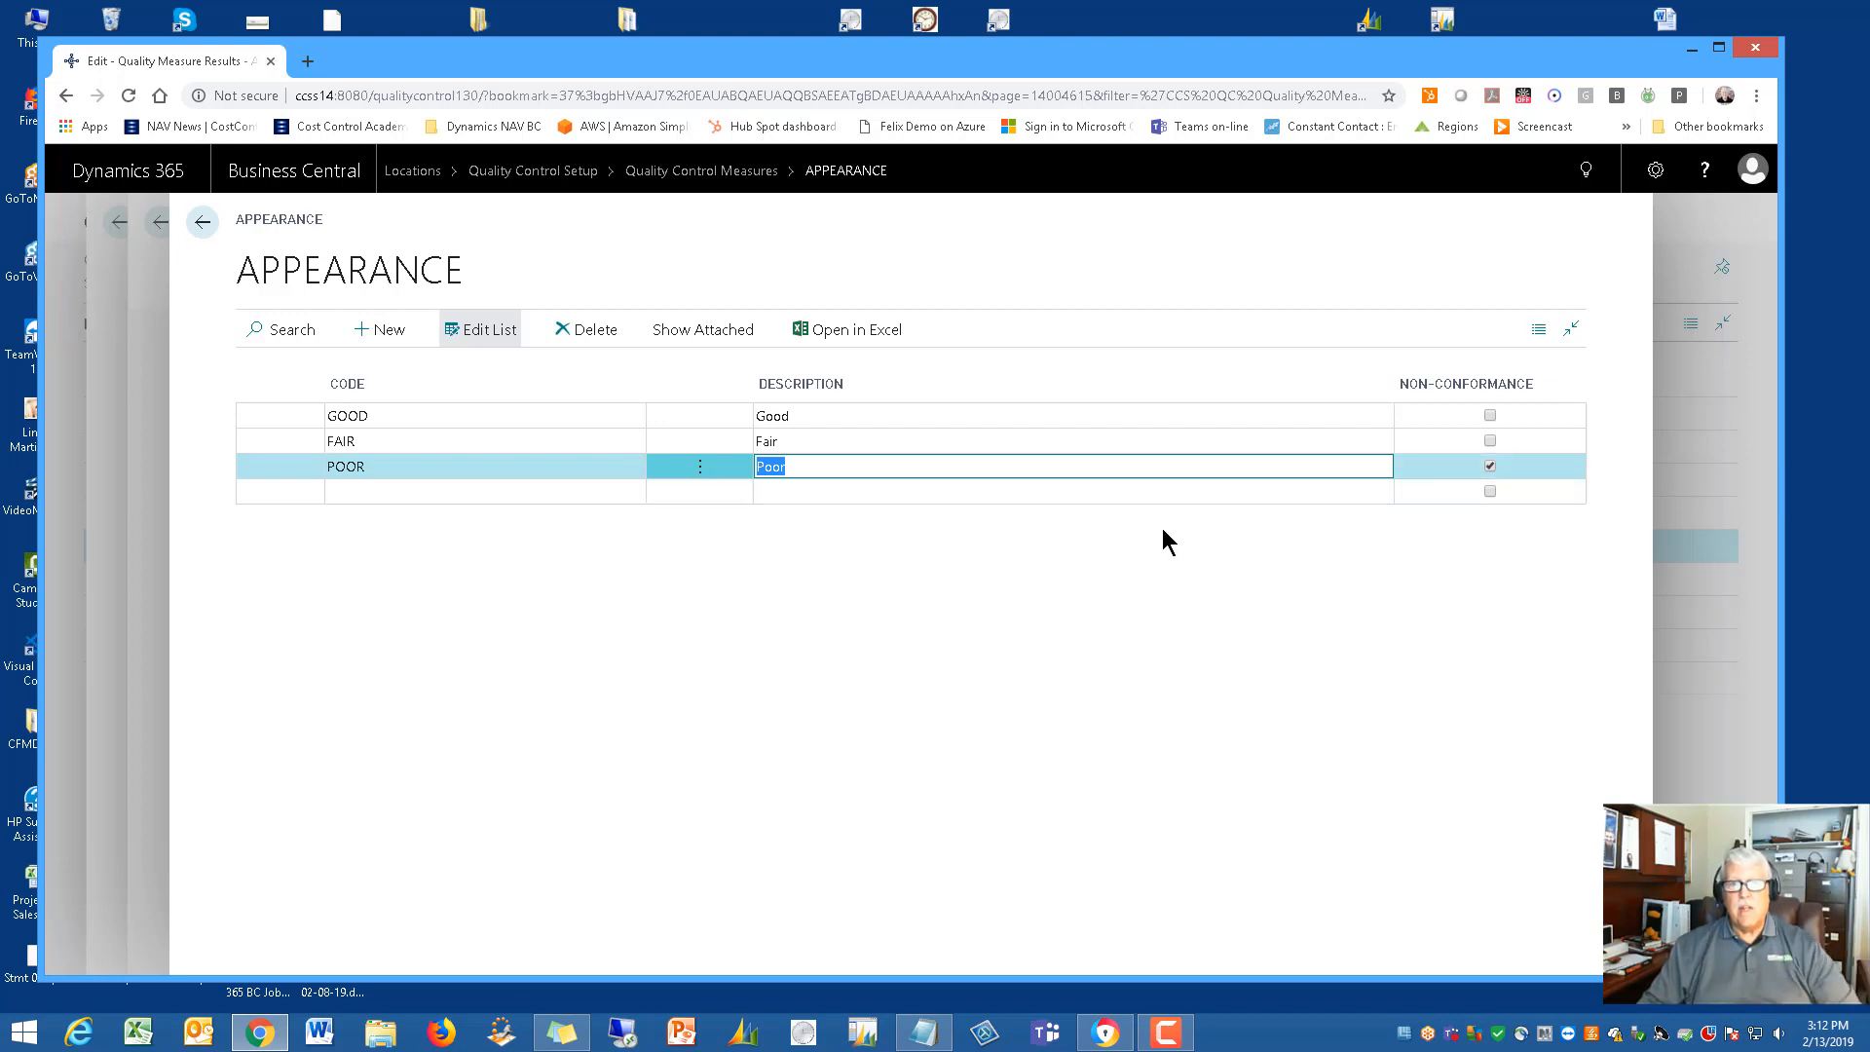
pyautogui.click(834, 446)
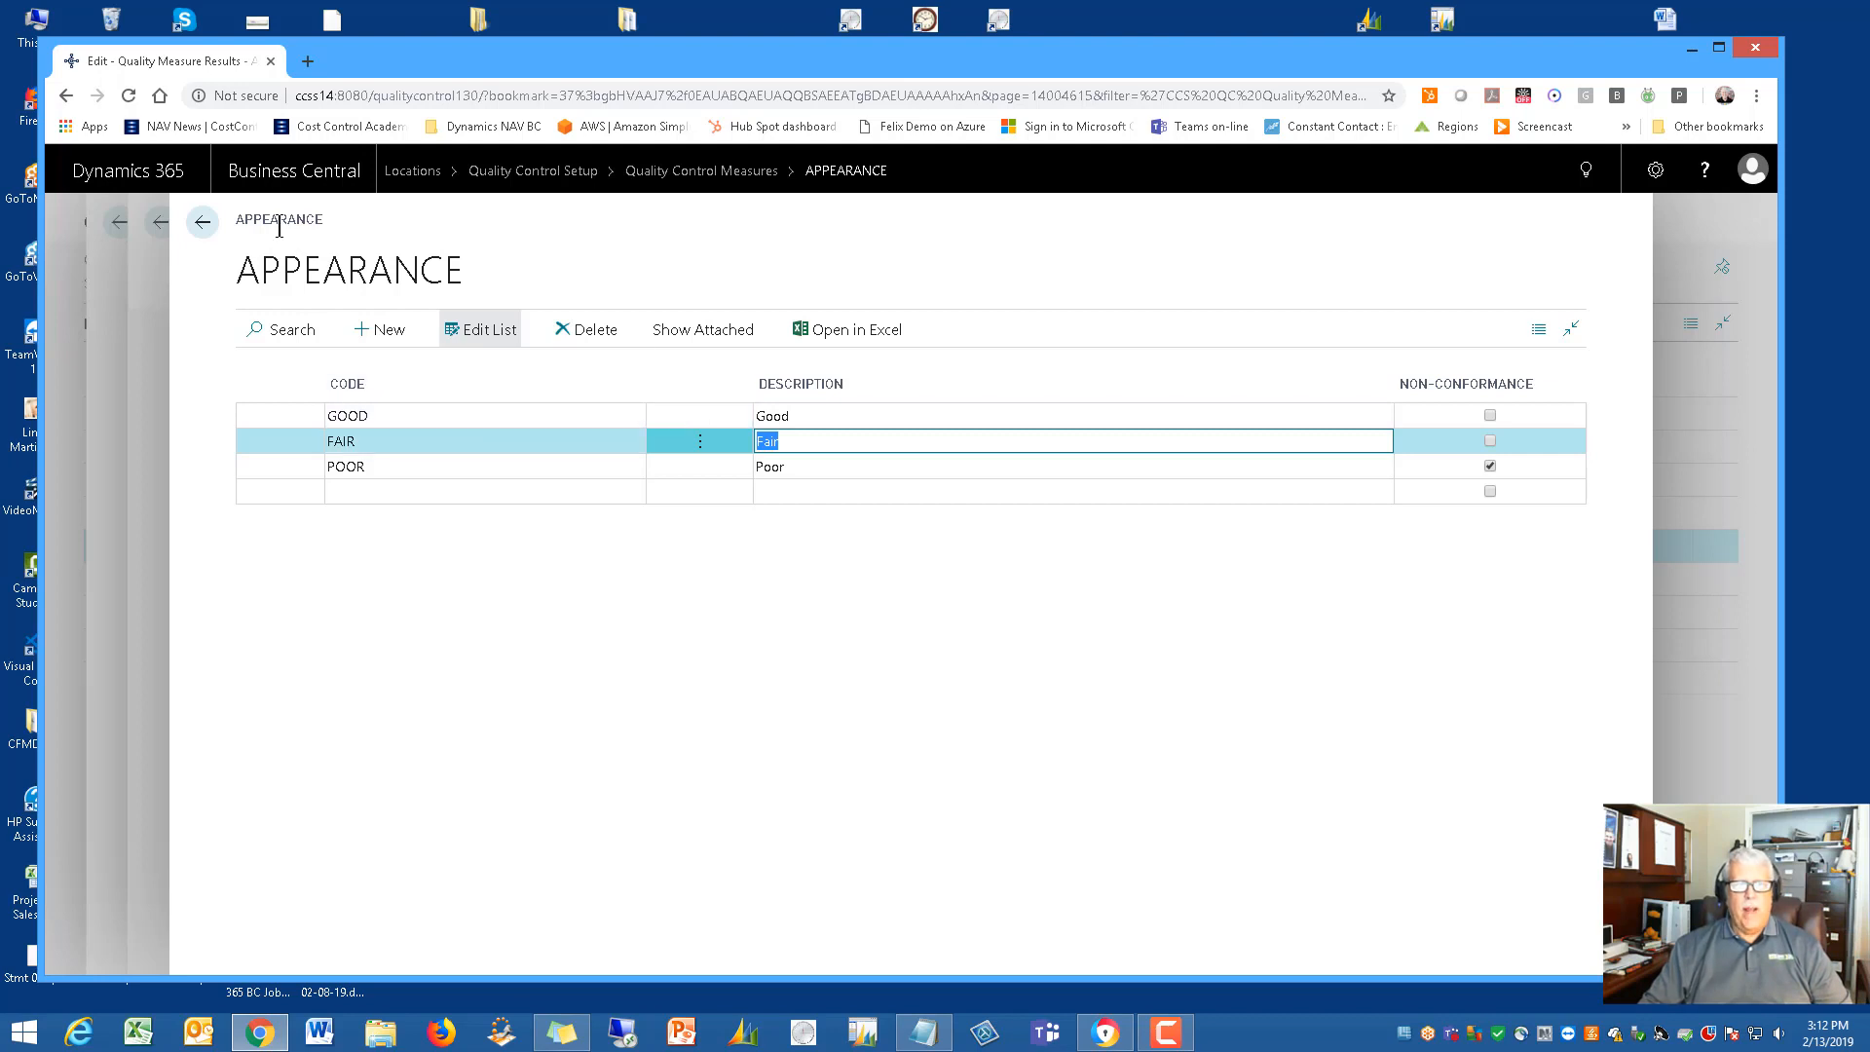
pyautogui.click(203, 222)
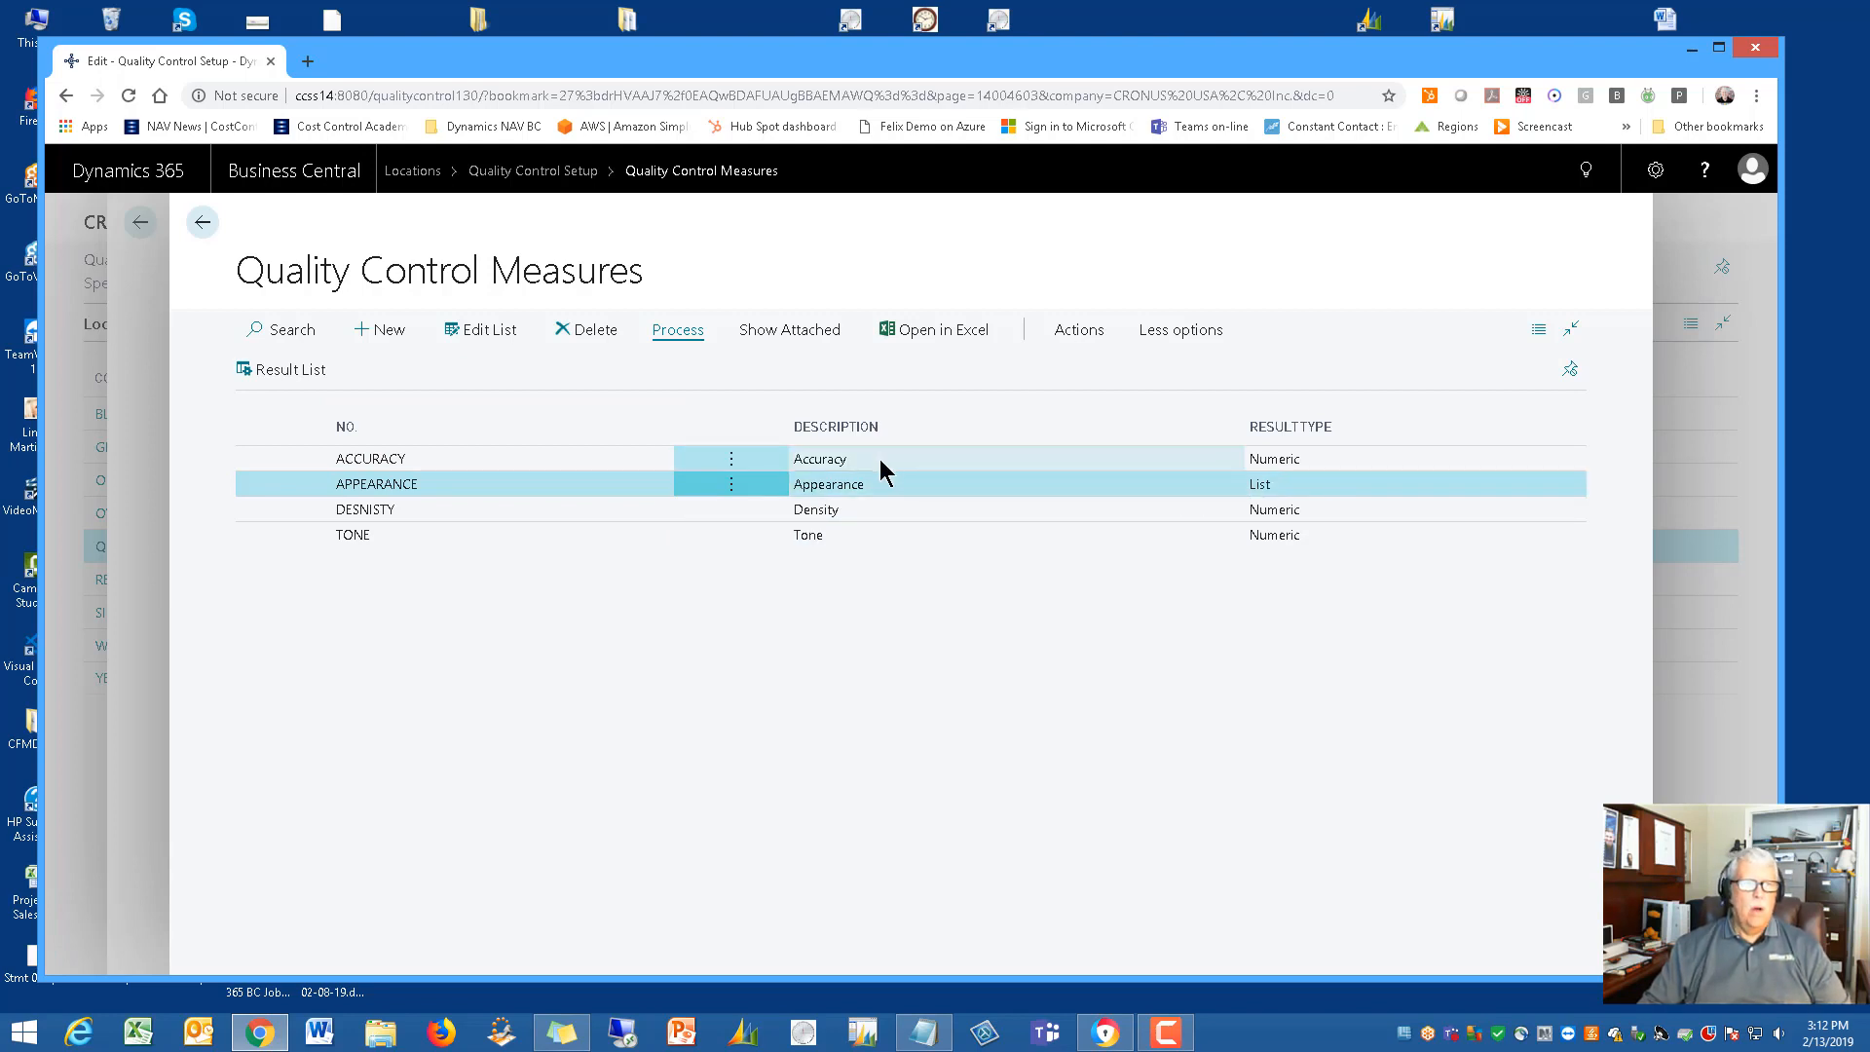
pyautogui.click(201, 222)
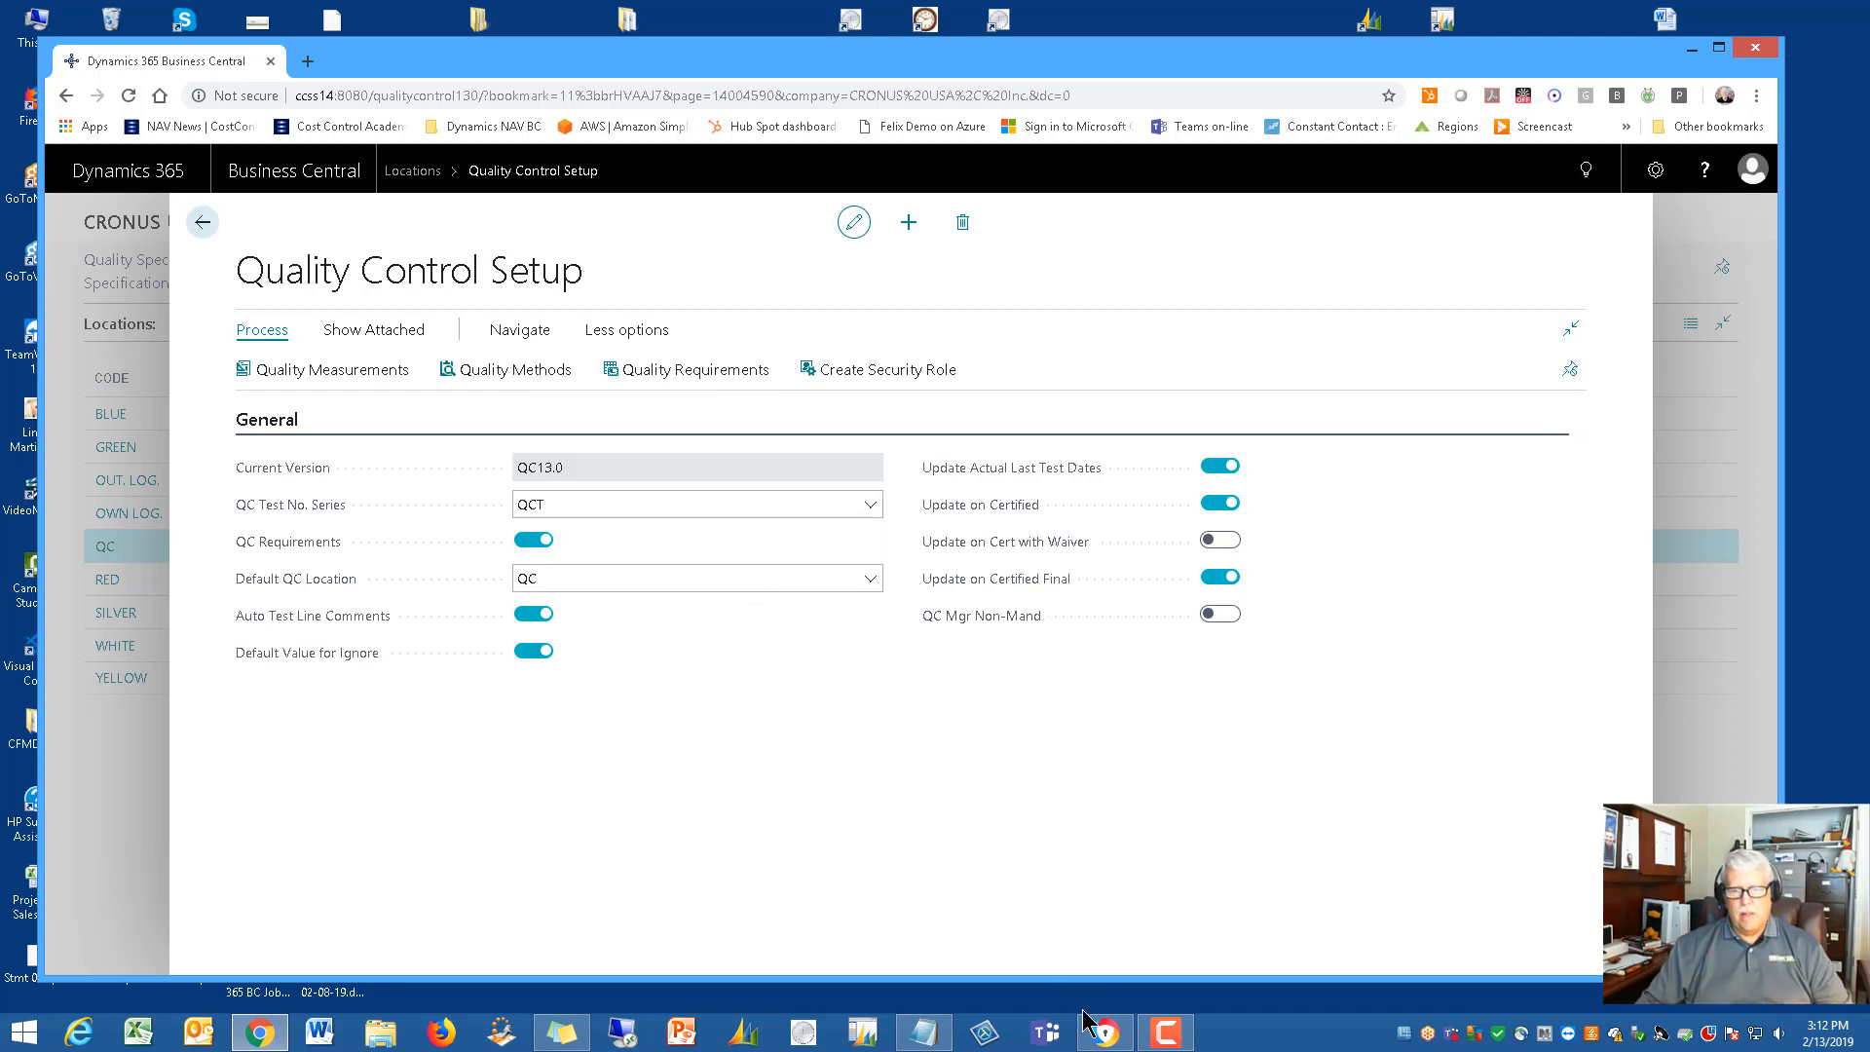
# Read the manual's LIST result example and its sample for setting up Quality Methods and Descriptions
pyautogui.click(1108, 1038)
pyautogui.scroll(-6, 973, 646)
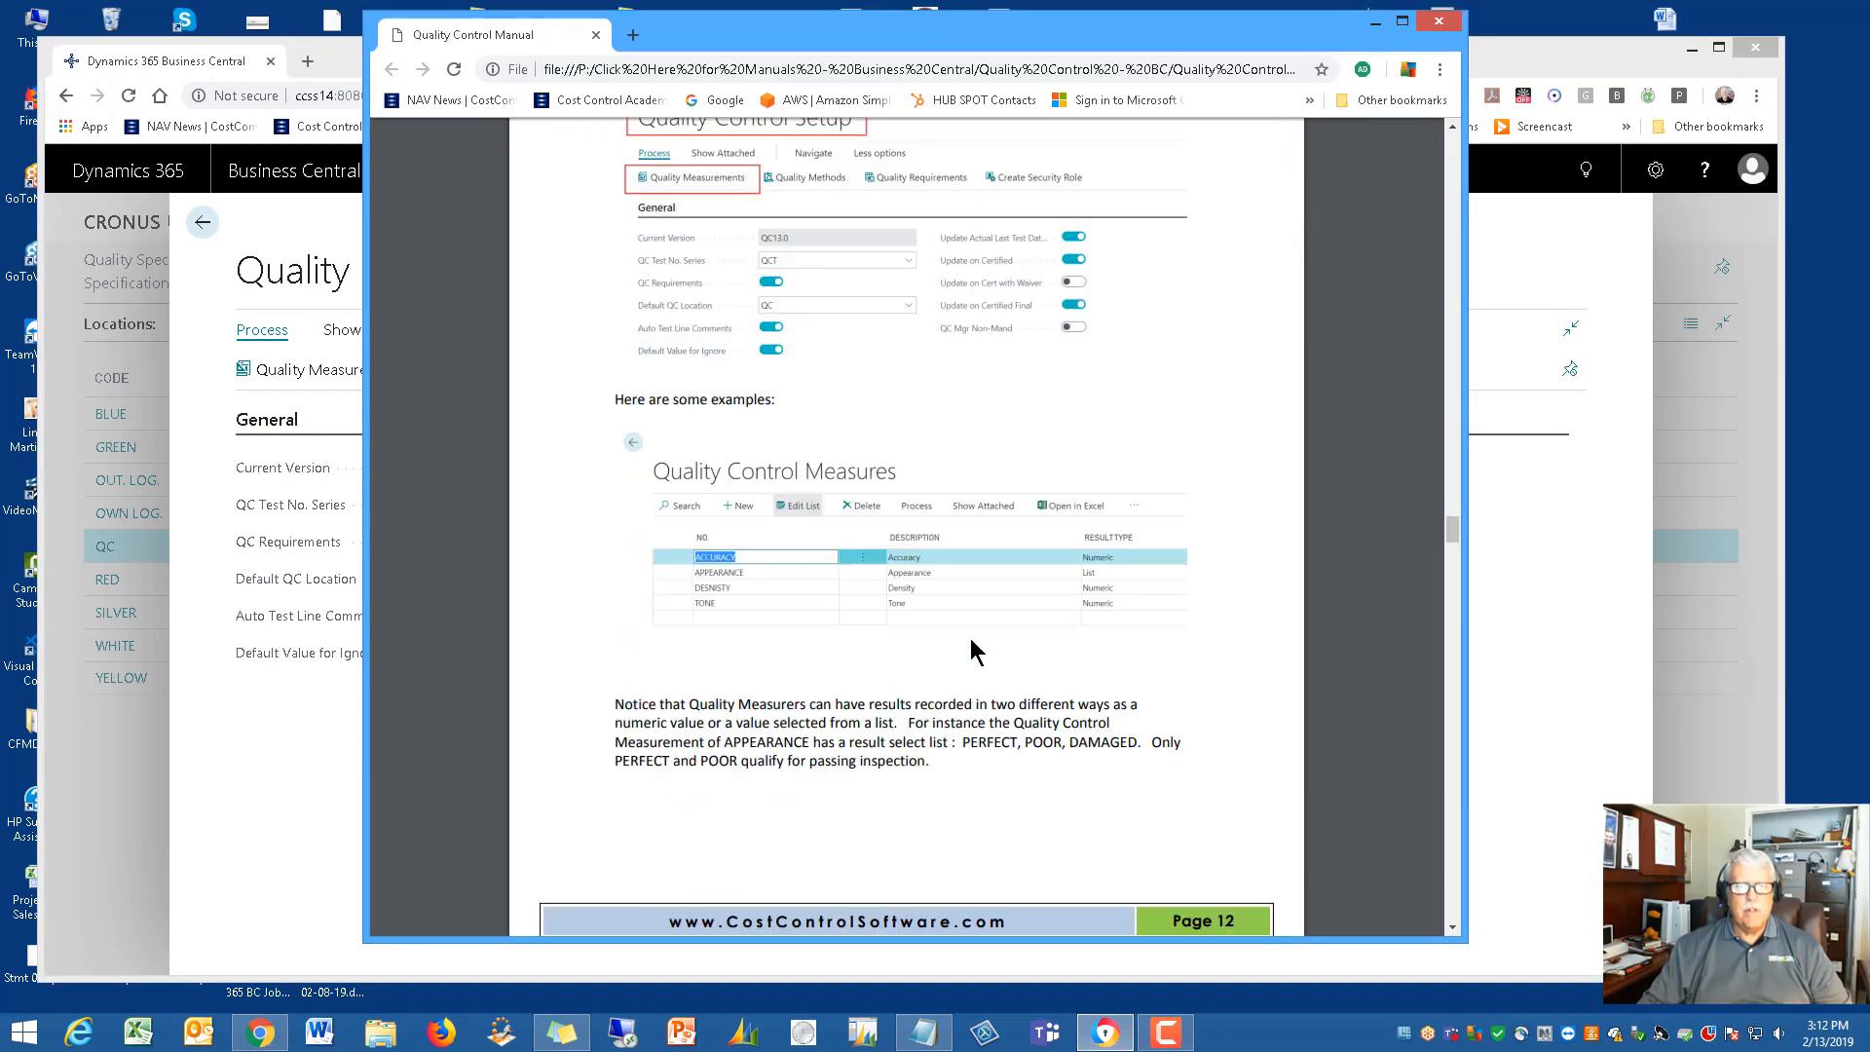
pyautogui.scroll(-5, 964, 634)
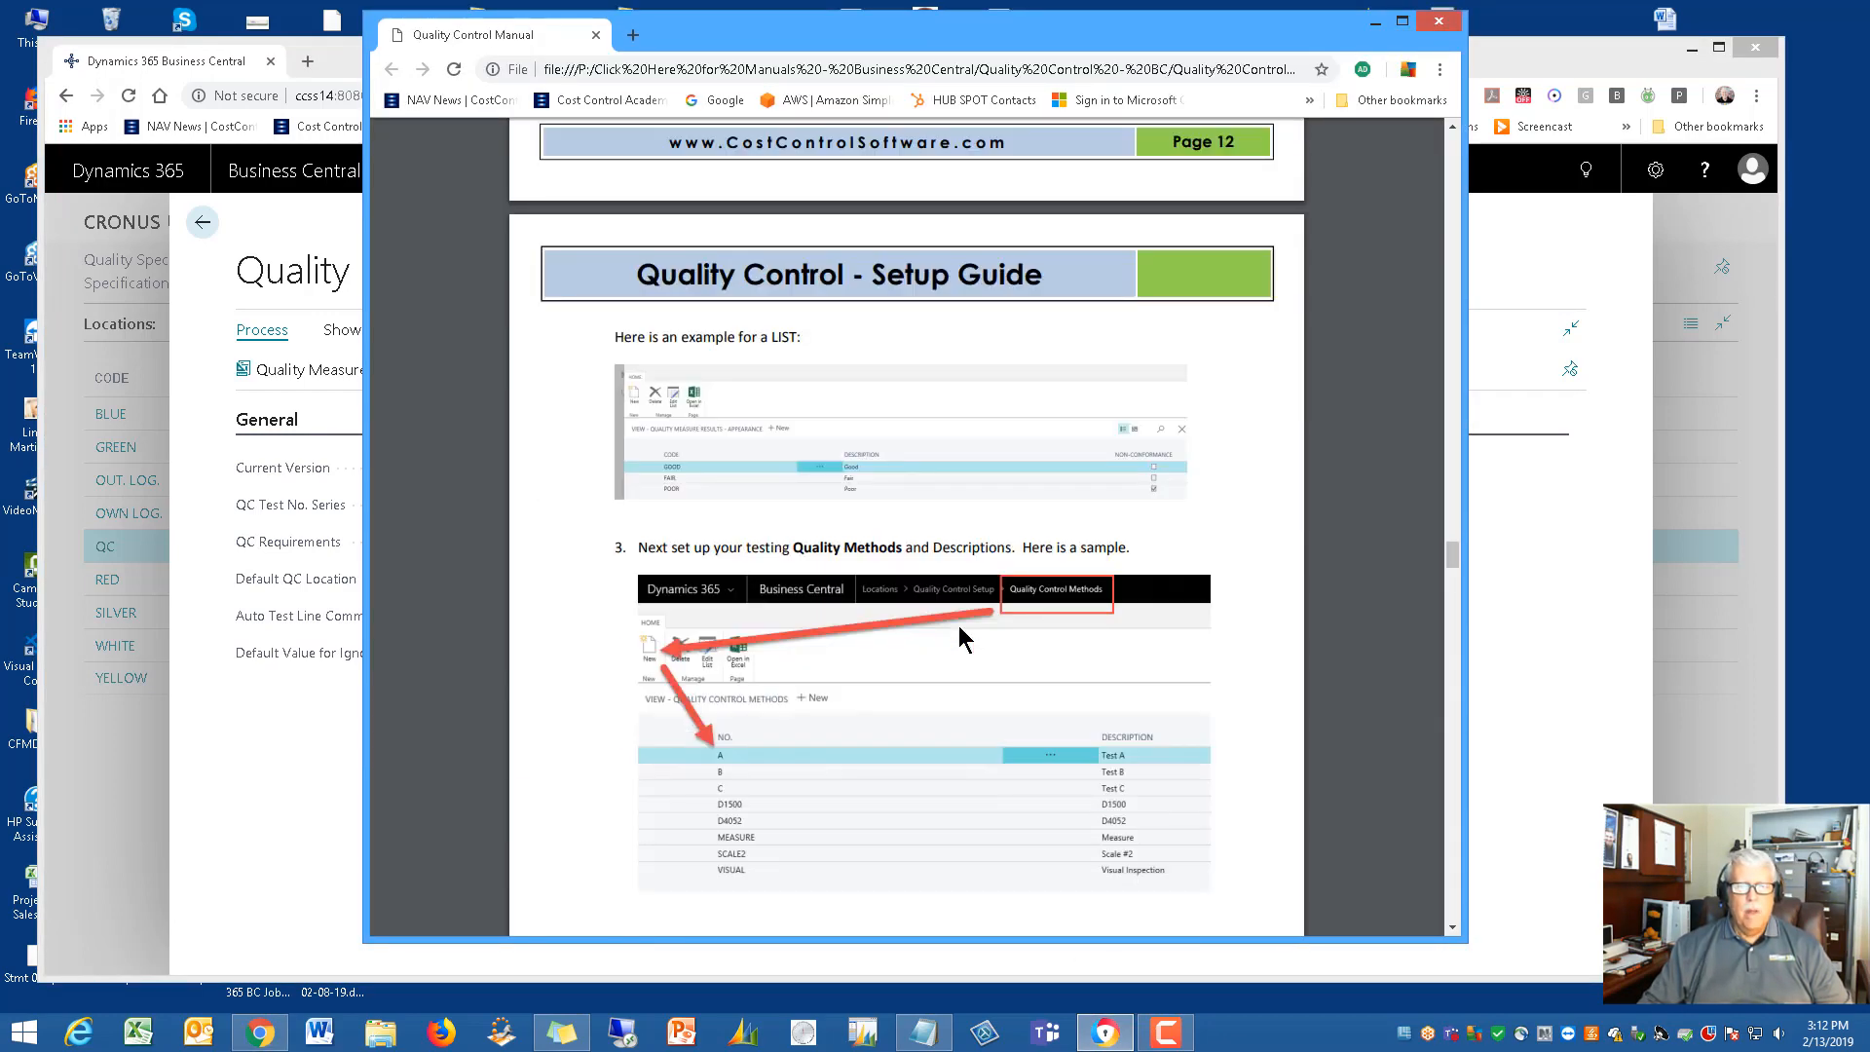
pyautogui.scroll(-2, 1008, 619)
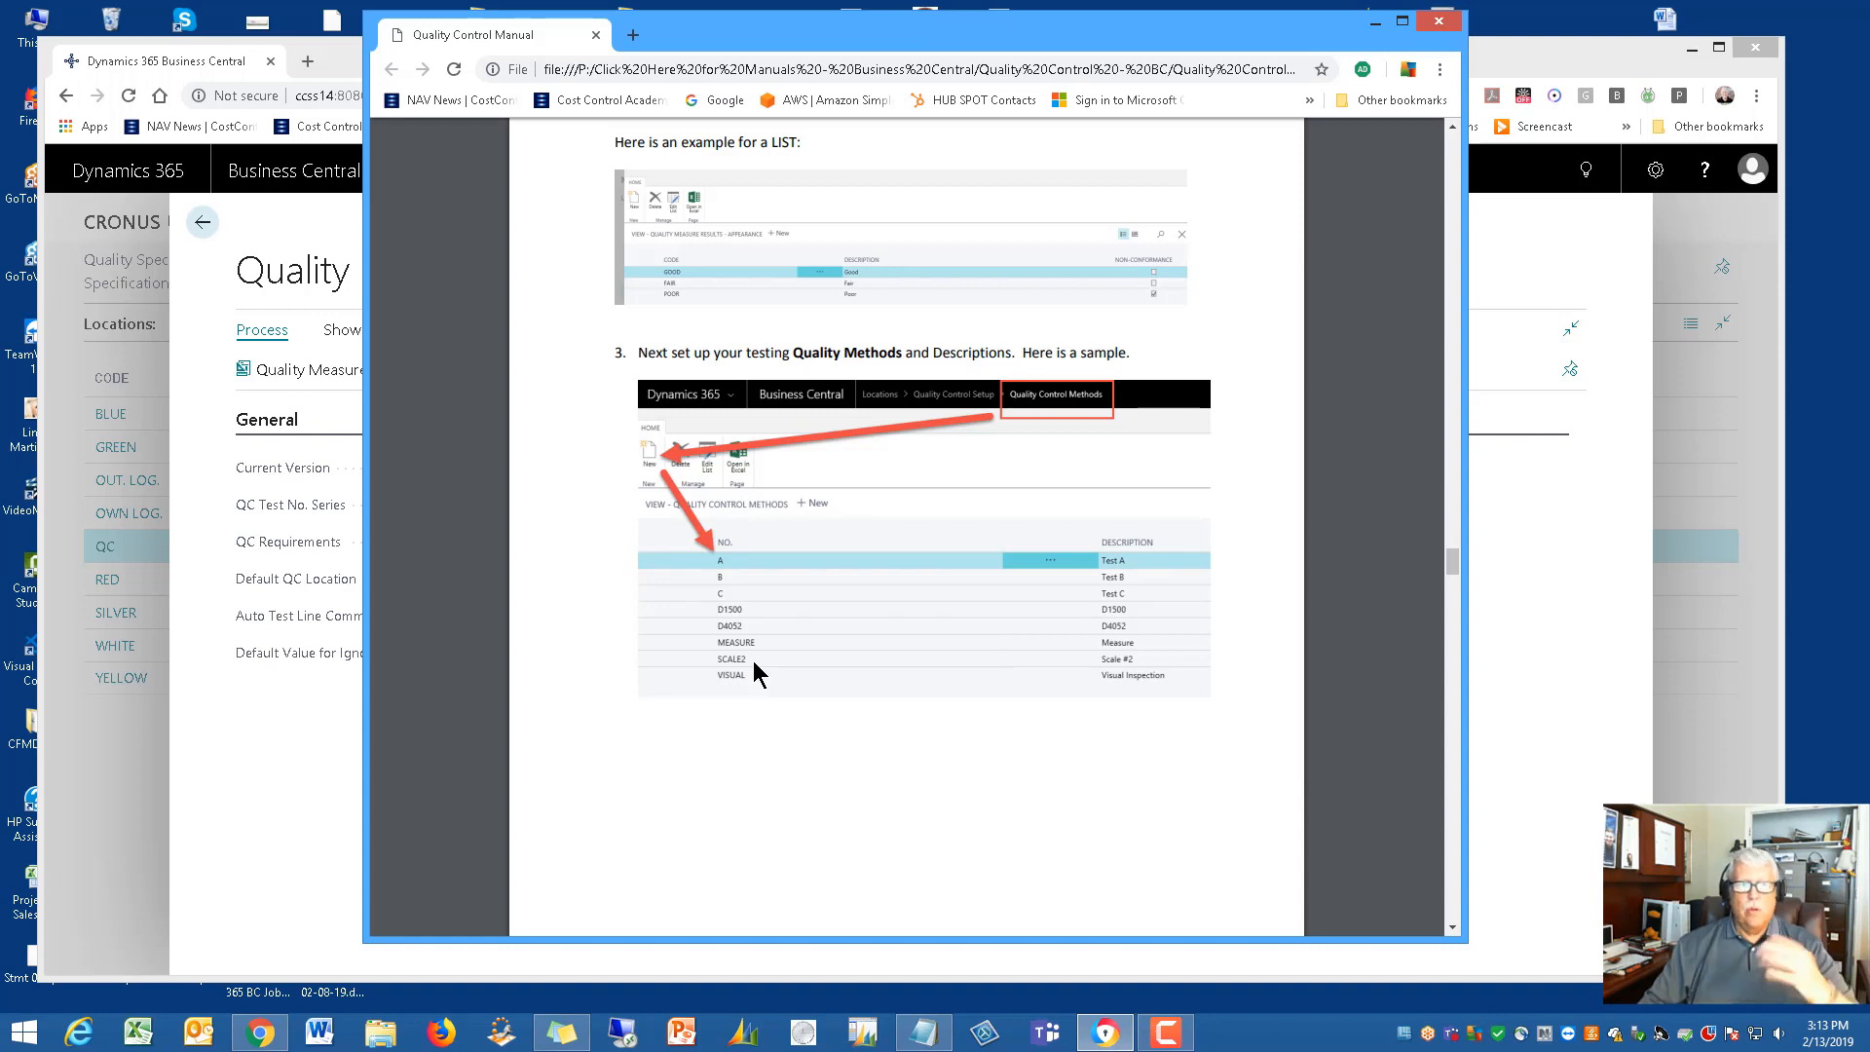
pyautogui.click(1375, 21)
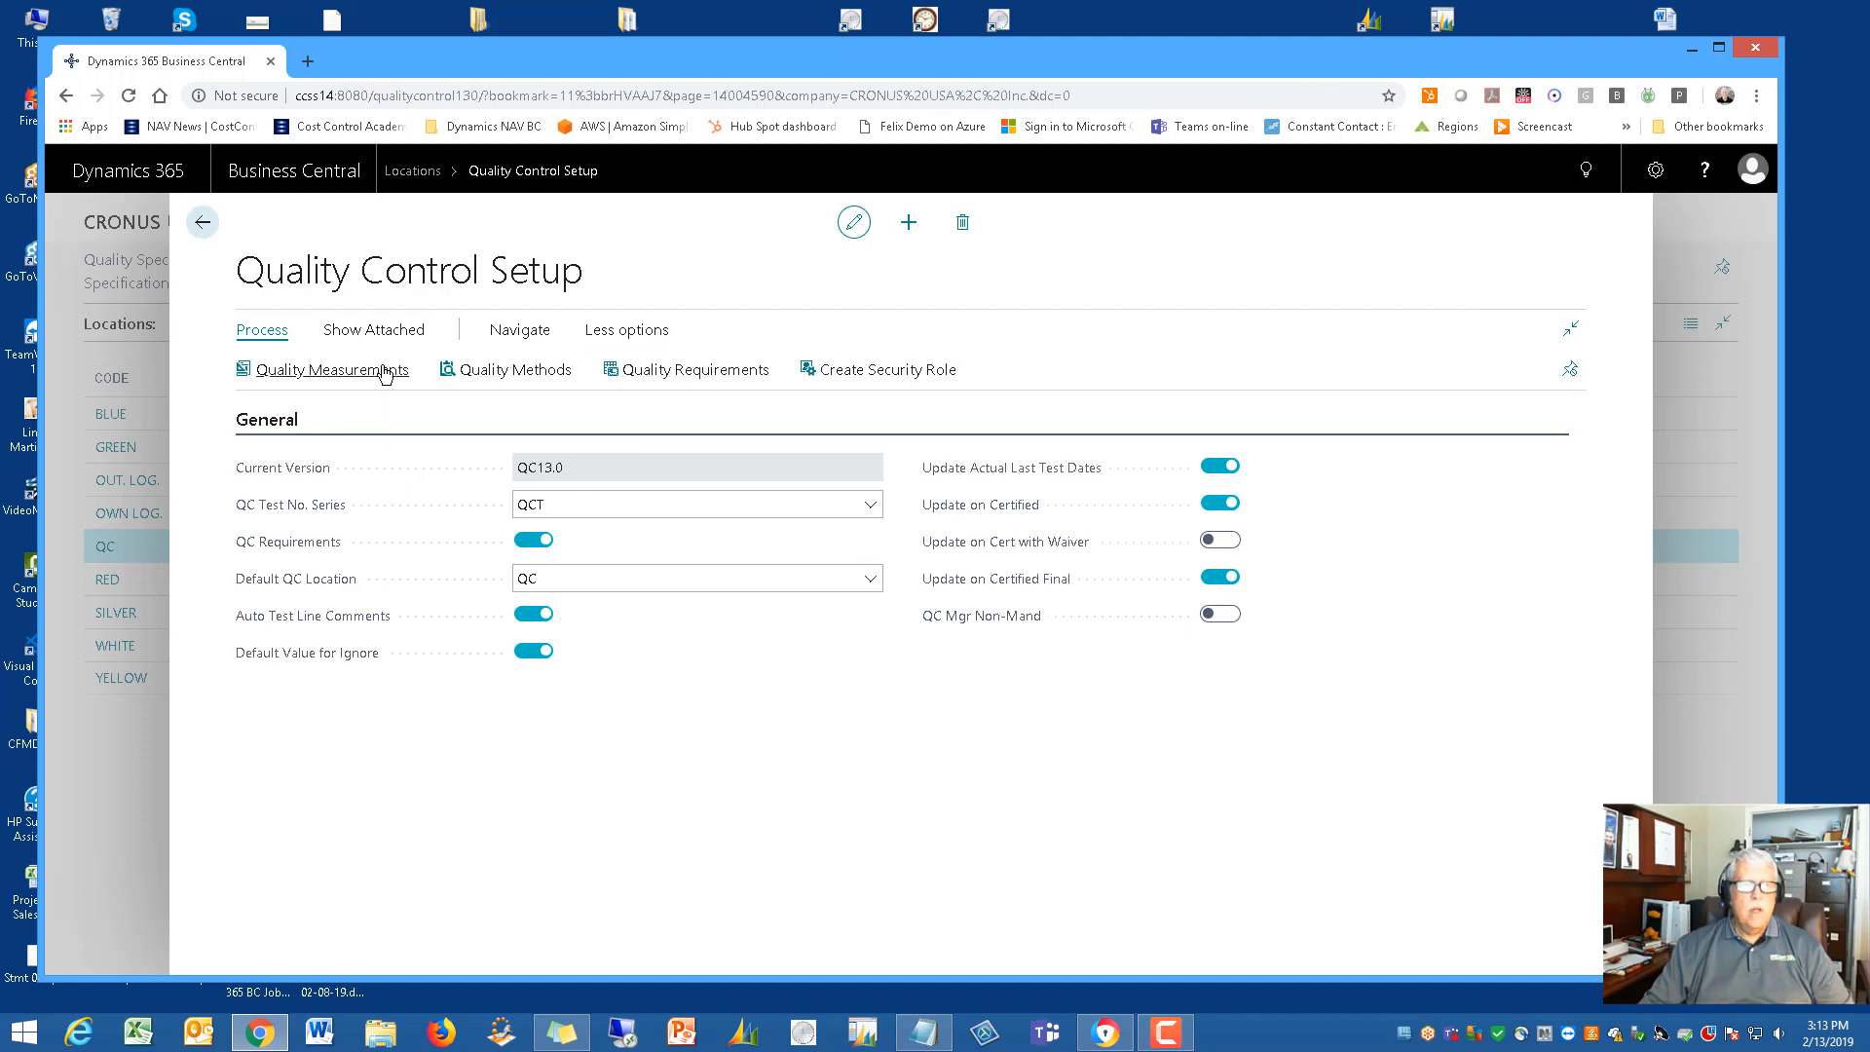
# Open Quality Methods from Quality Control Setup and add a method numbered SCALE #2 with the description "Scale #2"
pyautogui.click(516, 379)
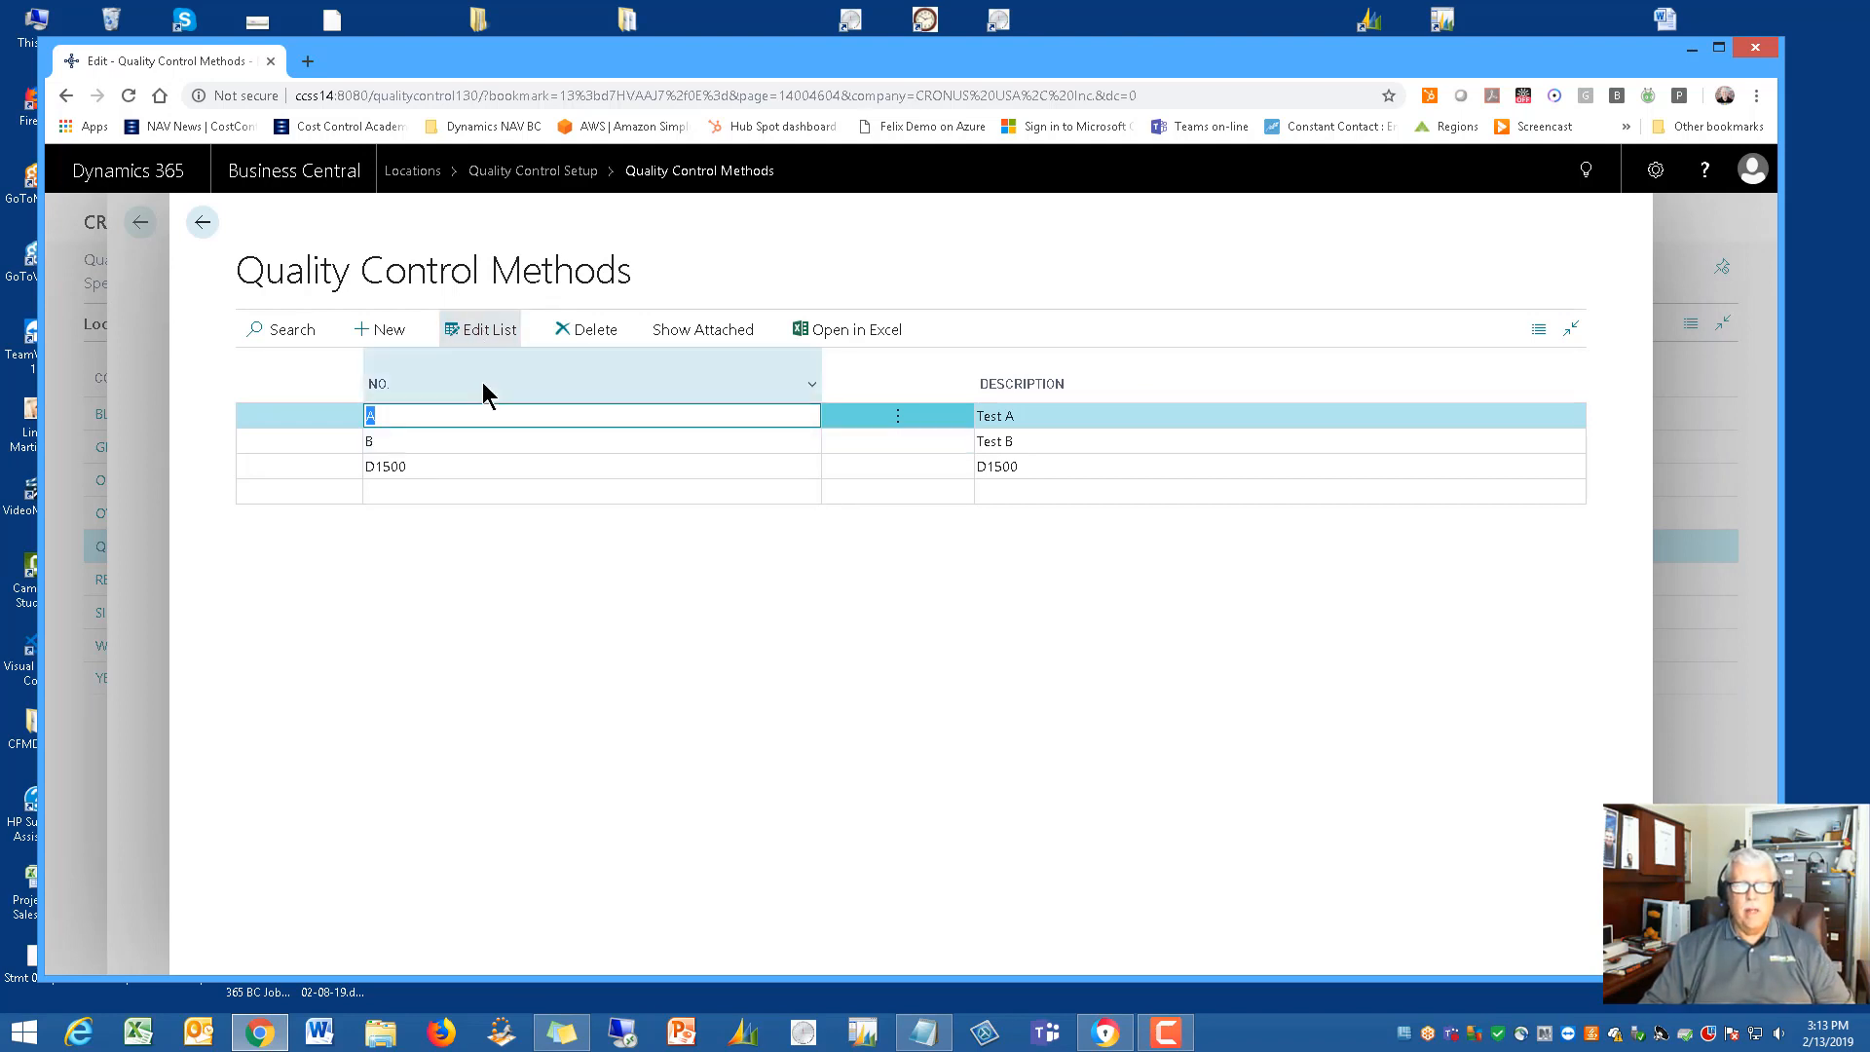
pyautogui.click(445, 425)
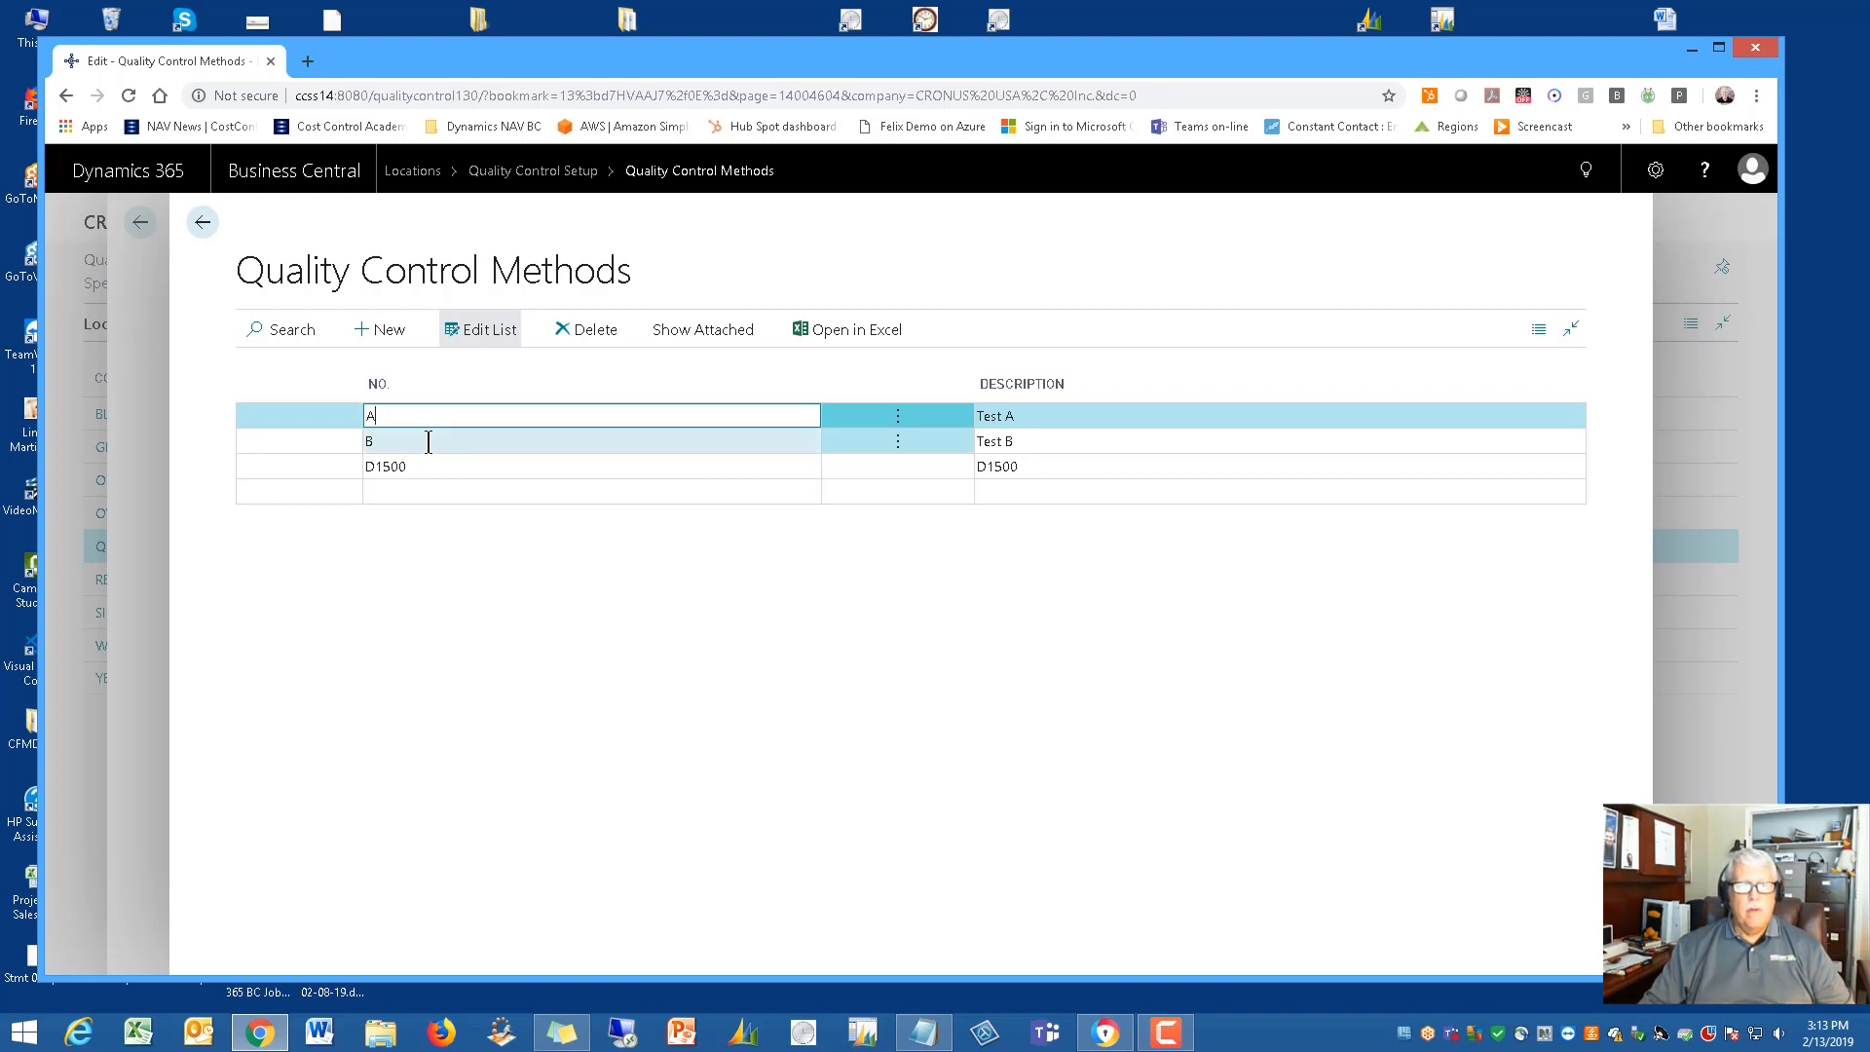
pyautogui.click(408, 441)
pyautogui.click(414, 464)
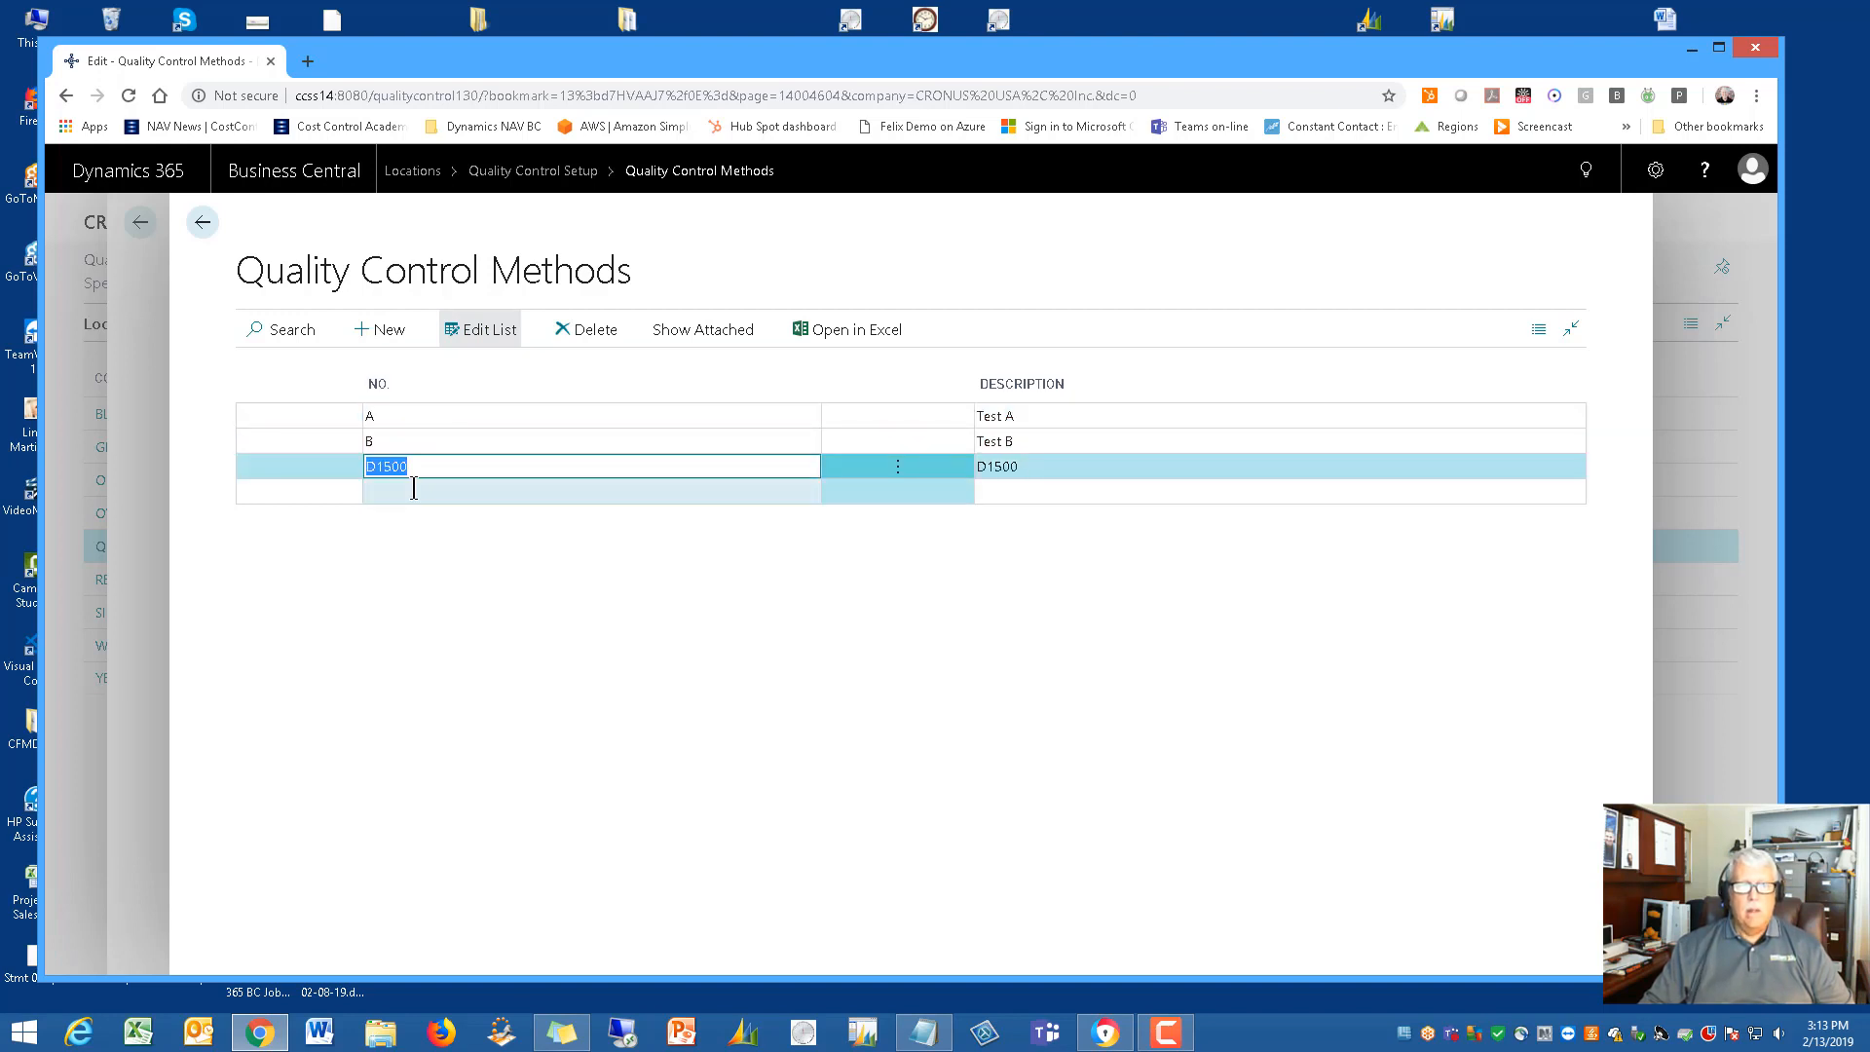
pyautogui.click(415, 497)
pyautogui.write('Scale')
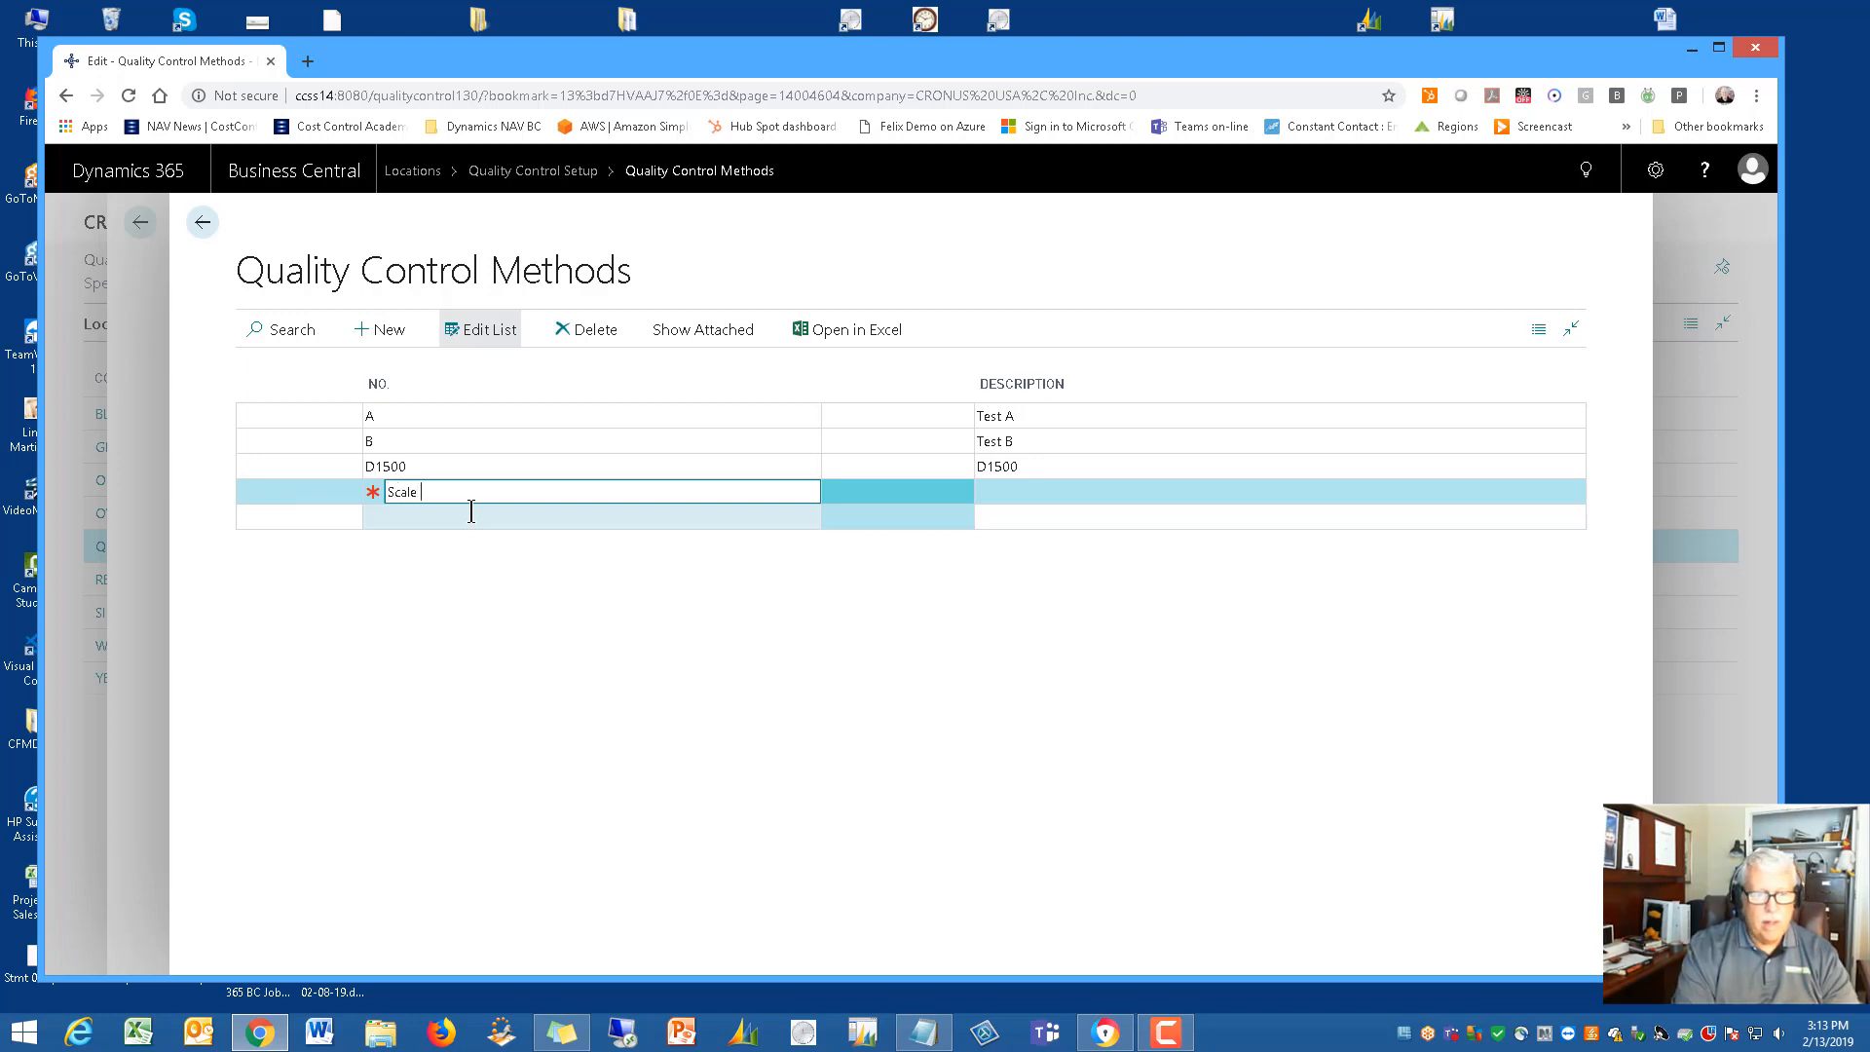
pyautogui.write(' #2')
pyautogui.press('Tab')
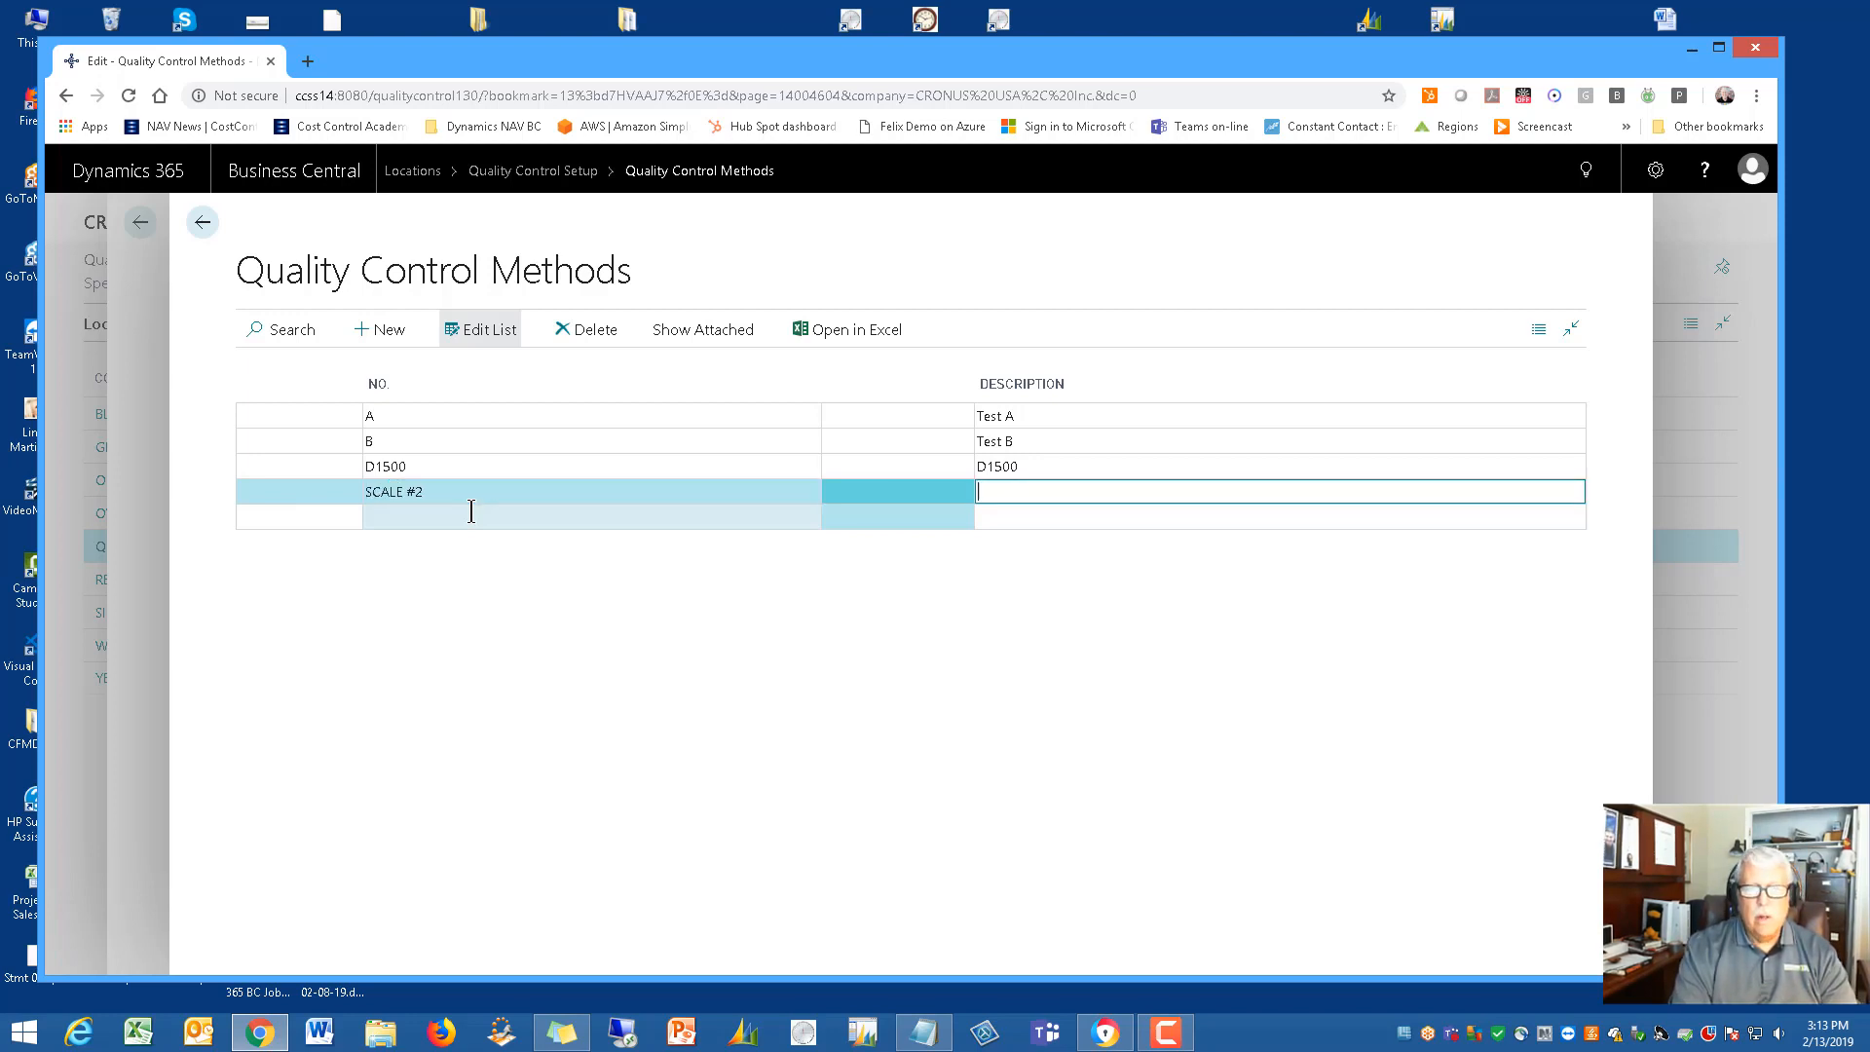
pyautogui.write('Sc')
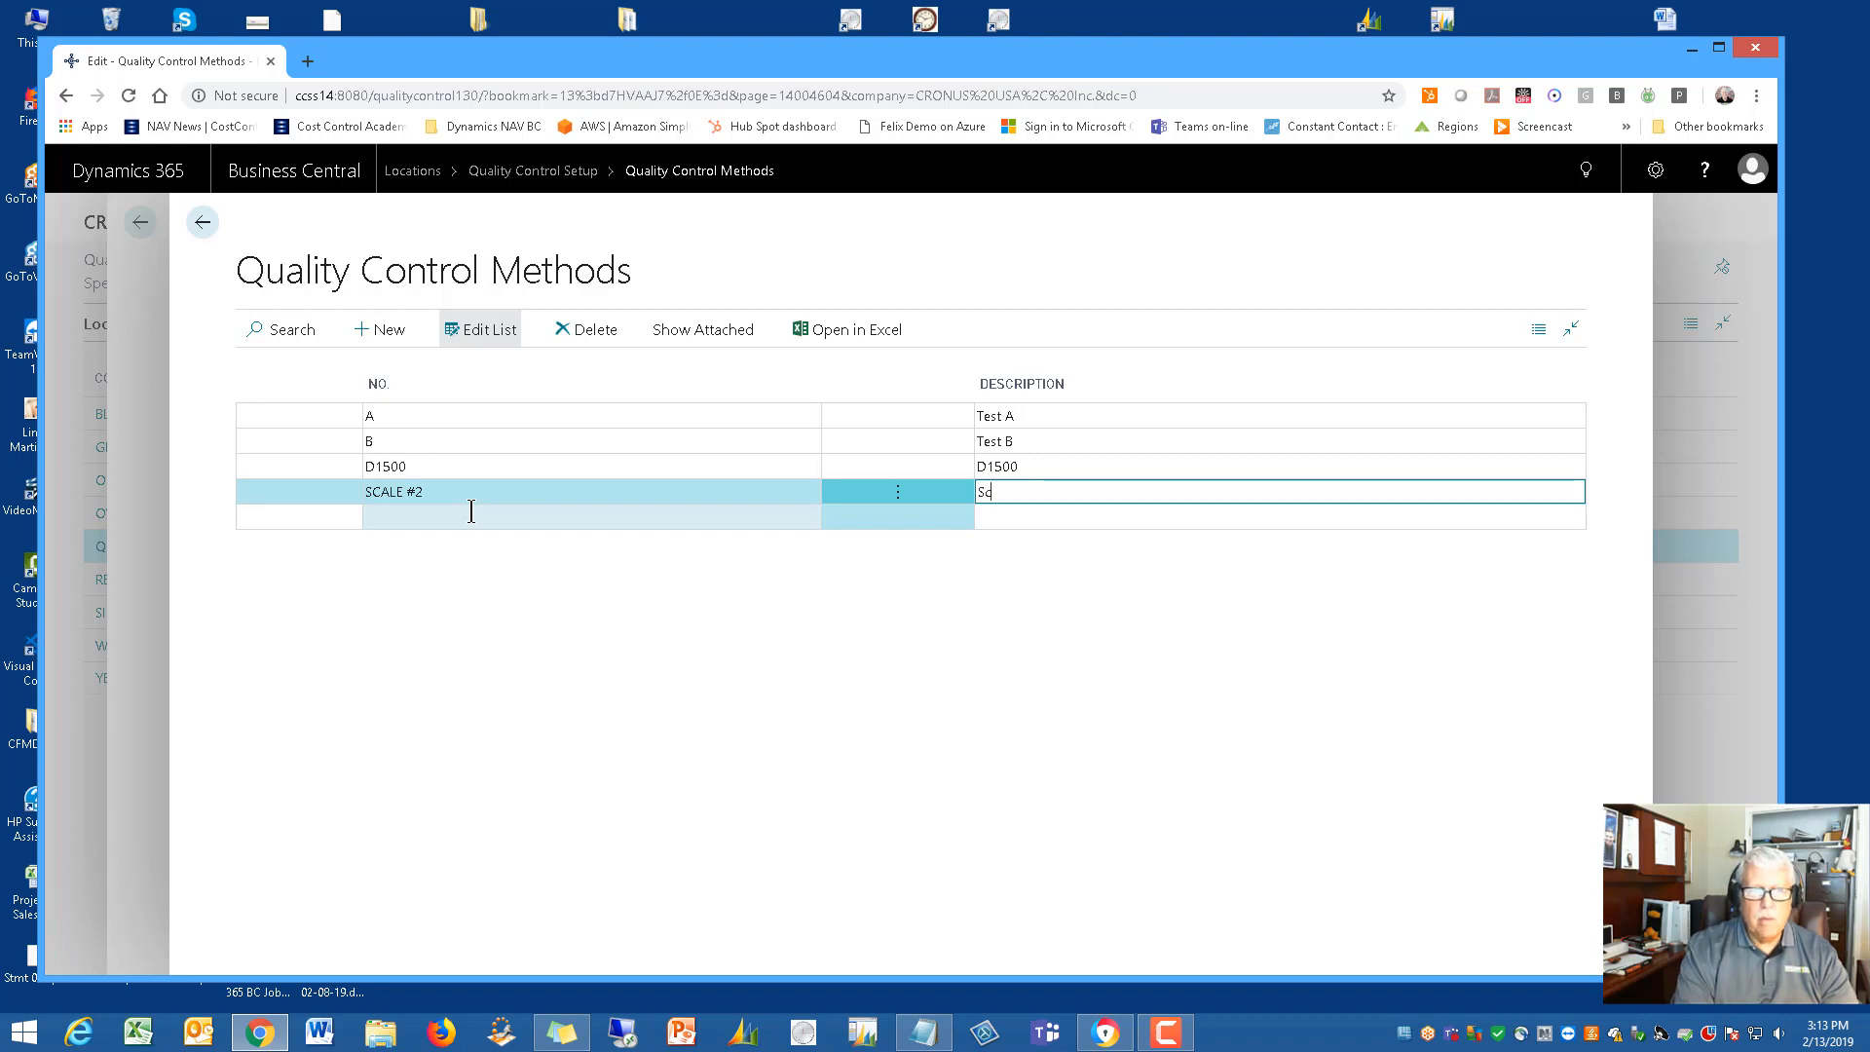
pyautogui.write('ale')
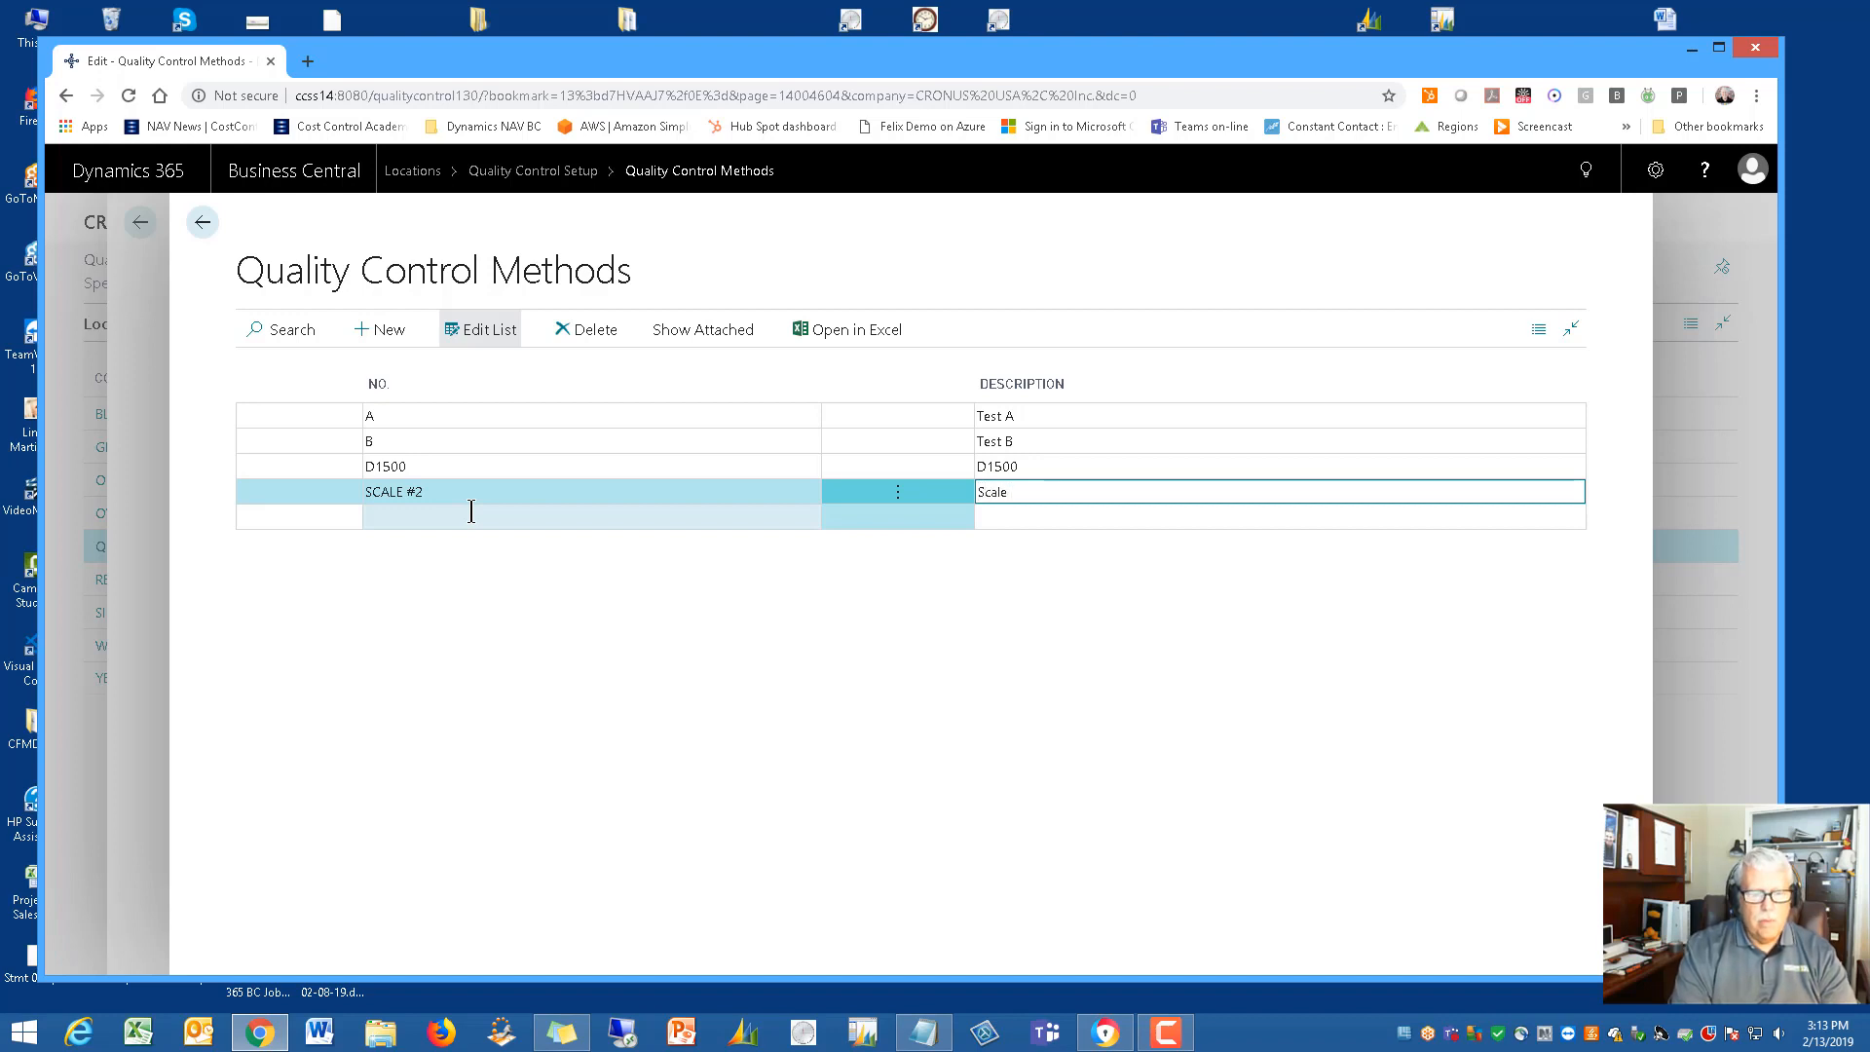
pyautogui.write(' #2')
pyautogui.press('Up')
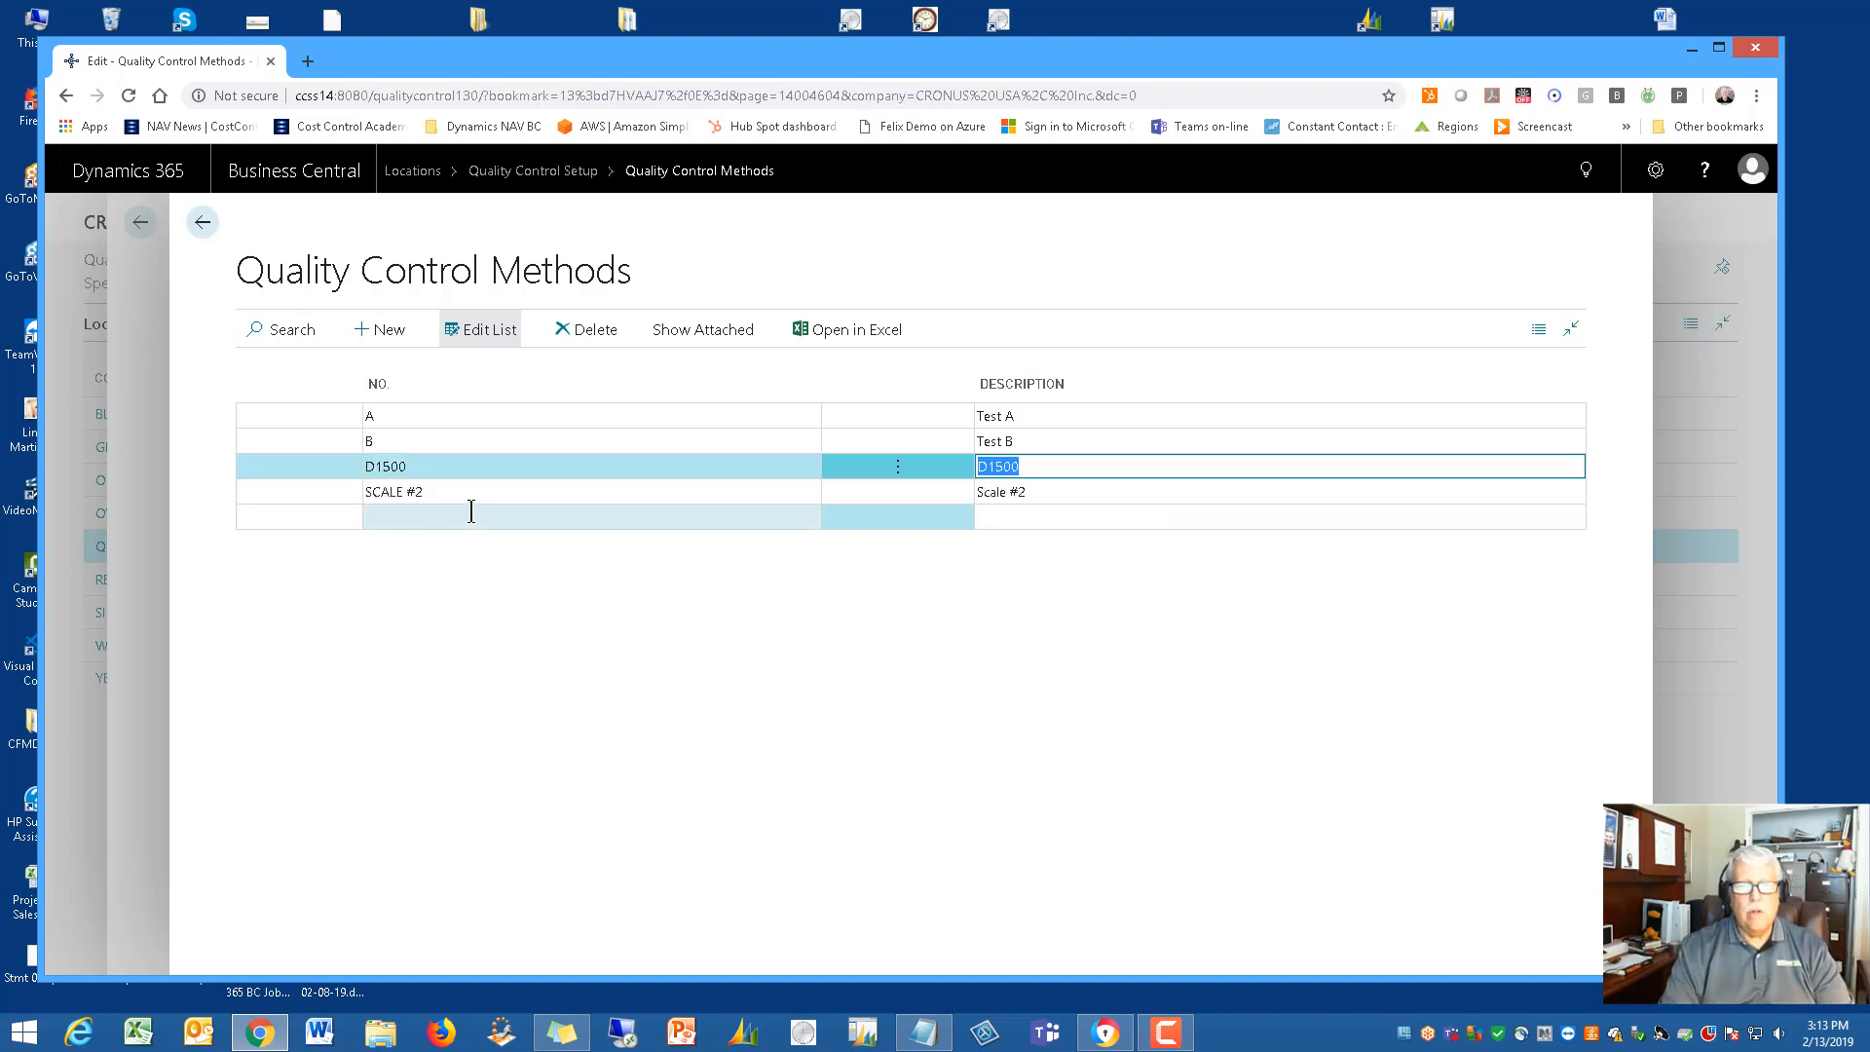
# Look over the Quality Control Methods entries, including Test A, SCALE #2 and D1500, and return to Quality Control Setup
pyautogui.press('Up')
pyautogui.press('Up')
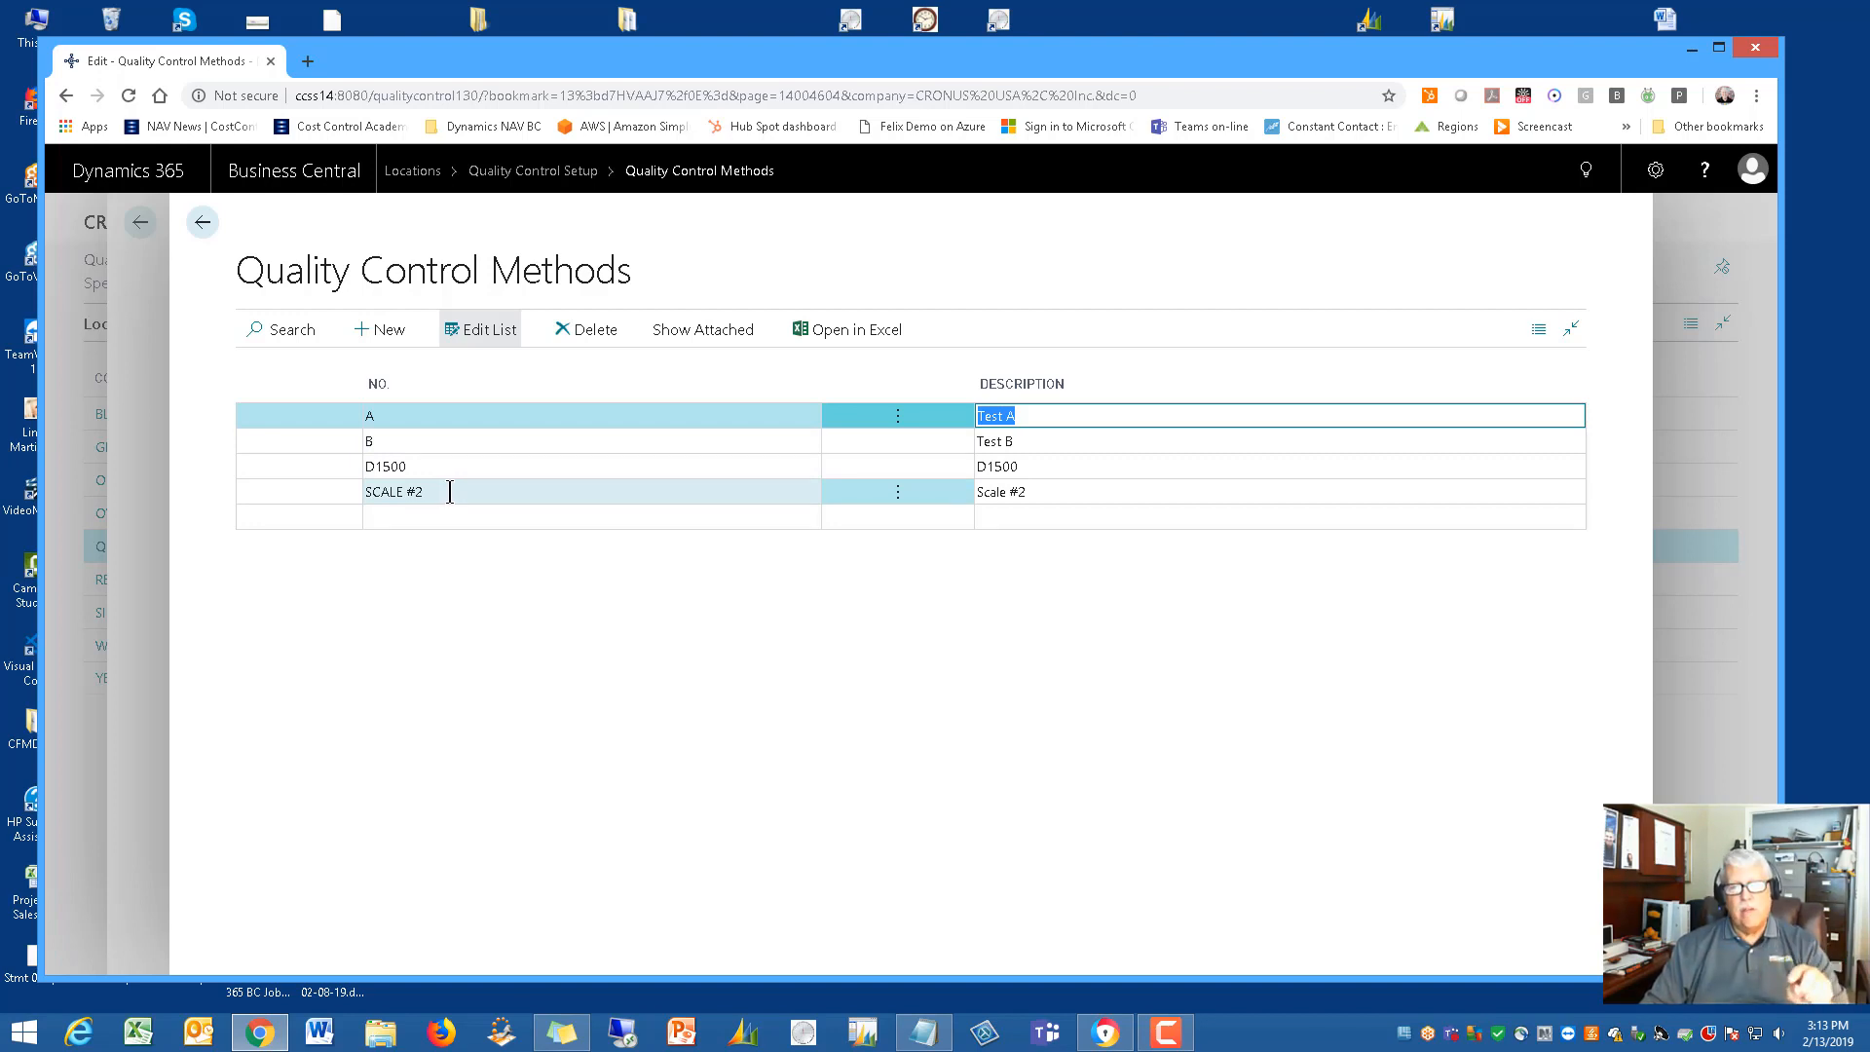
pyautogui.click(446, 491)
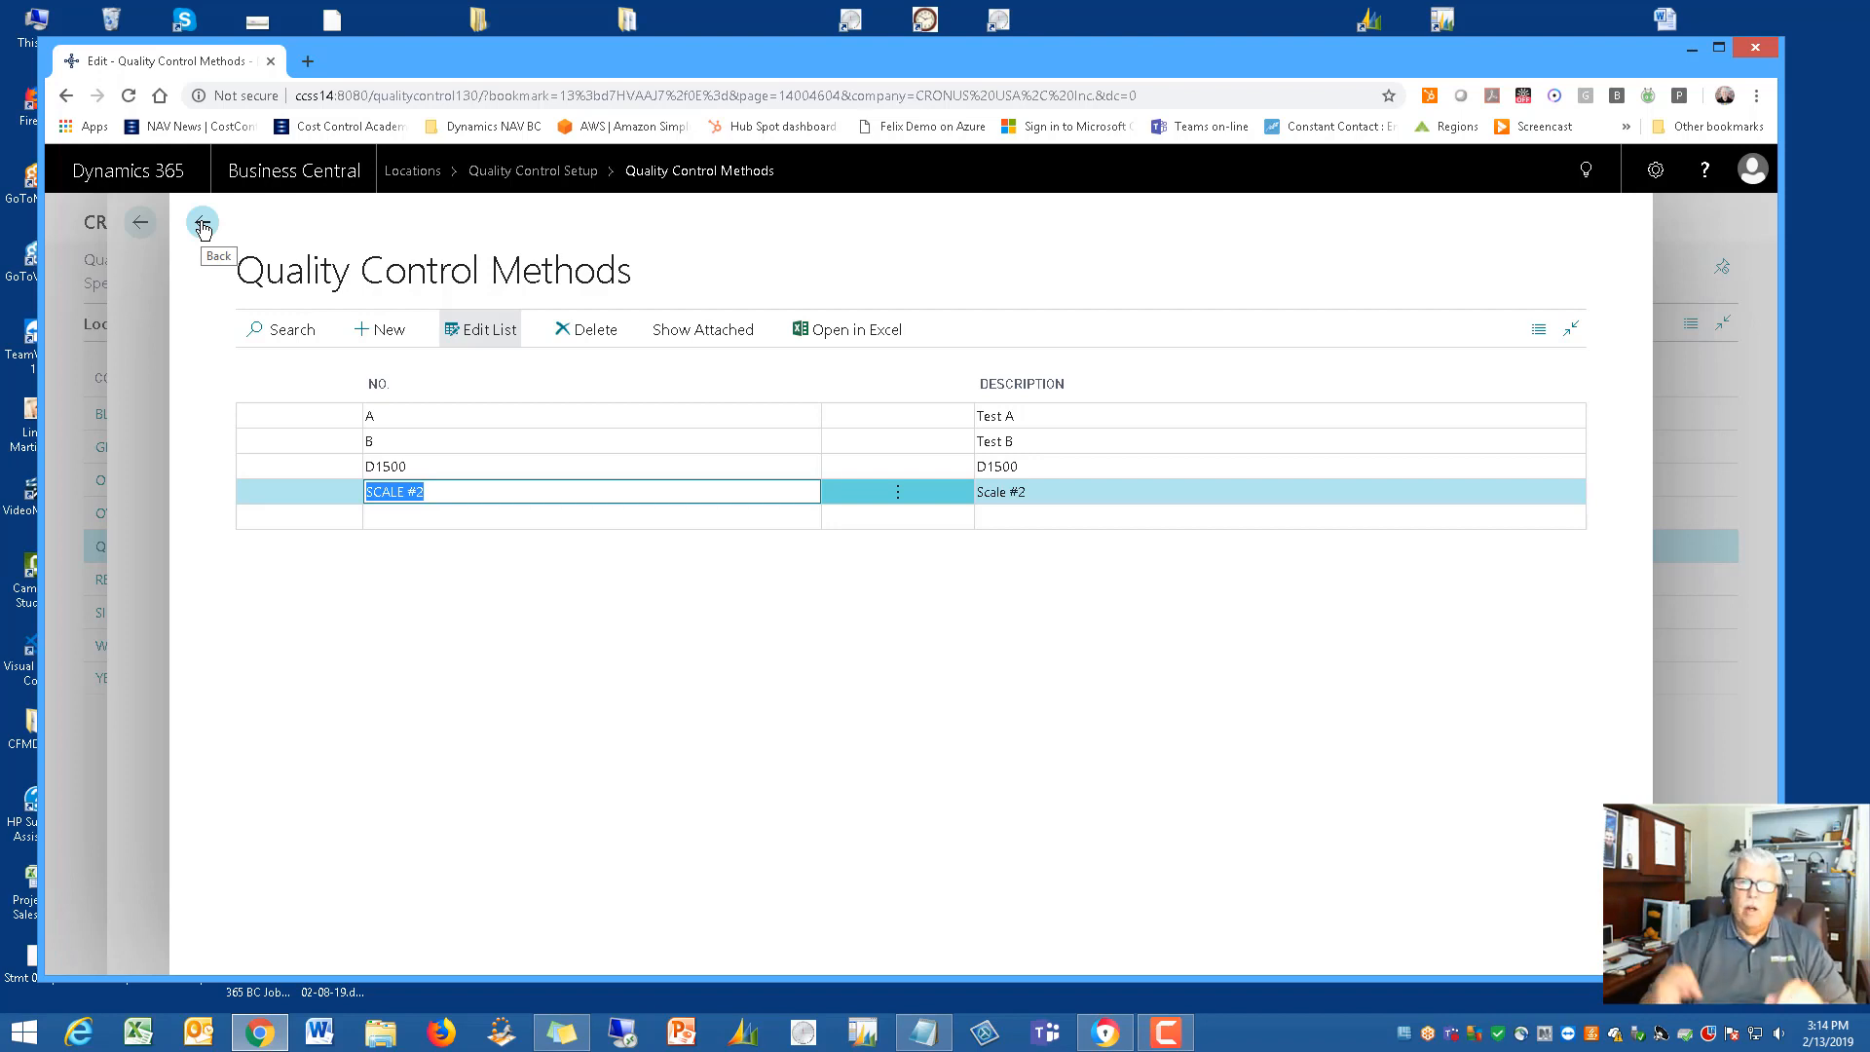
pyautogui.click(450, 458)
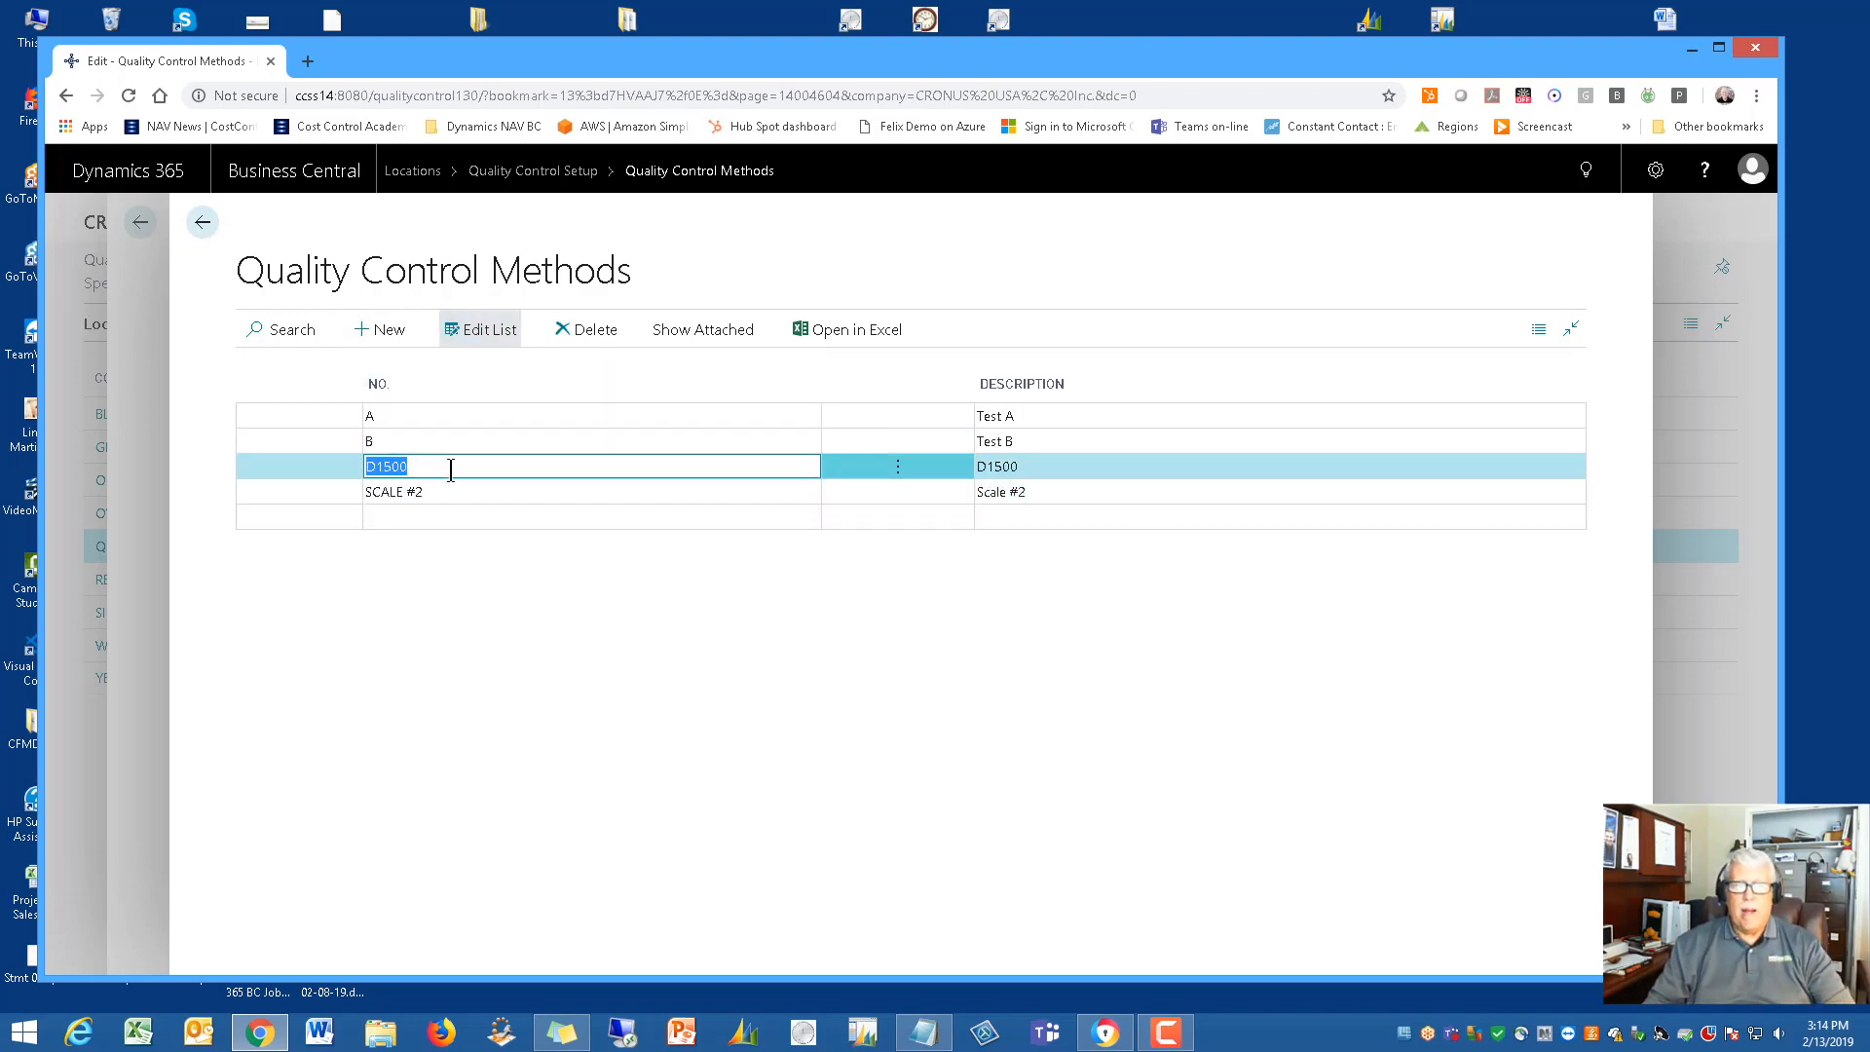
pyautogui.click(202, 223)
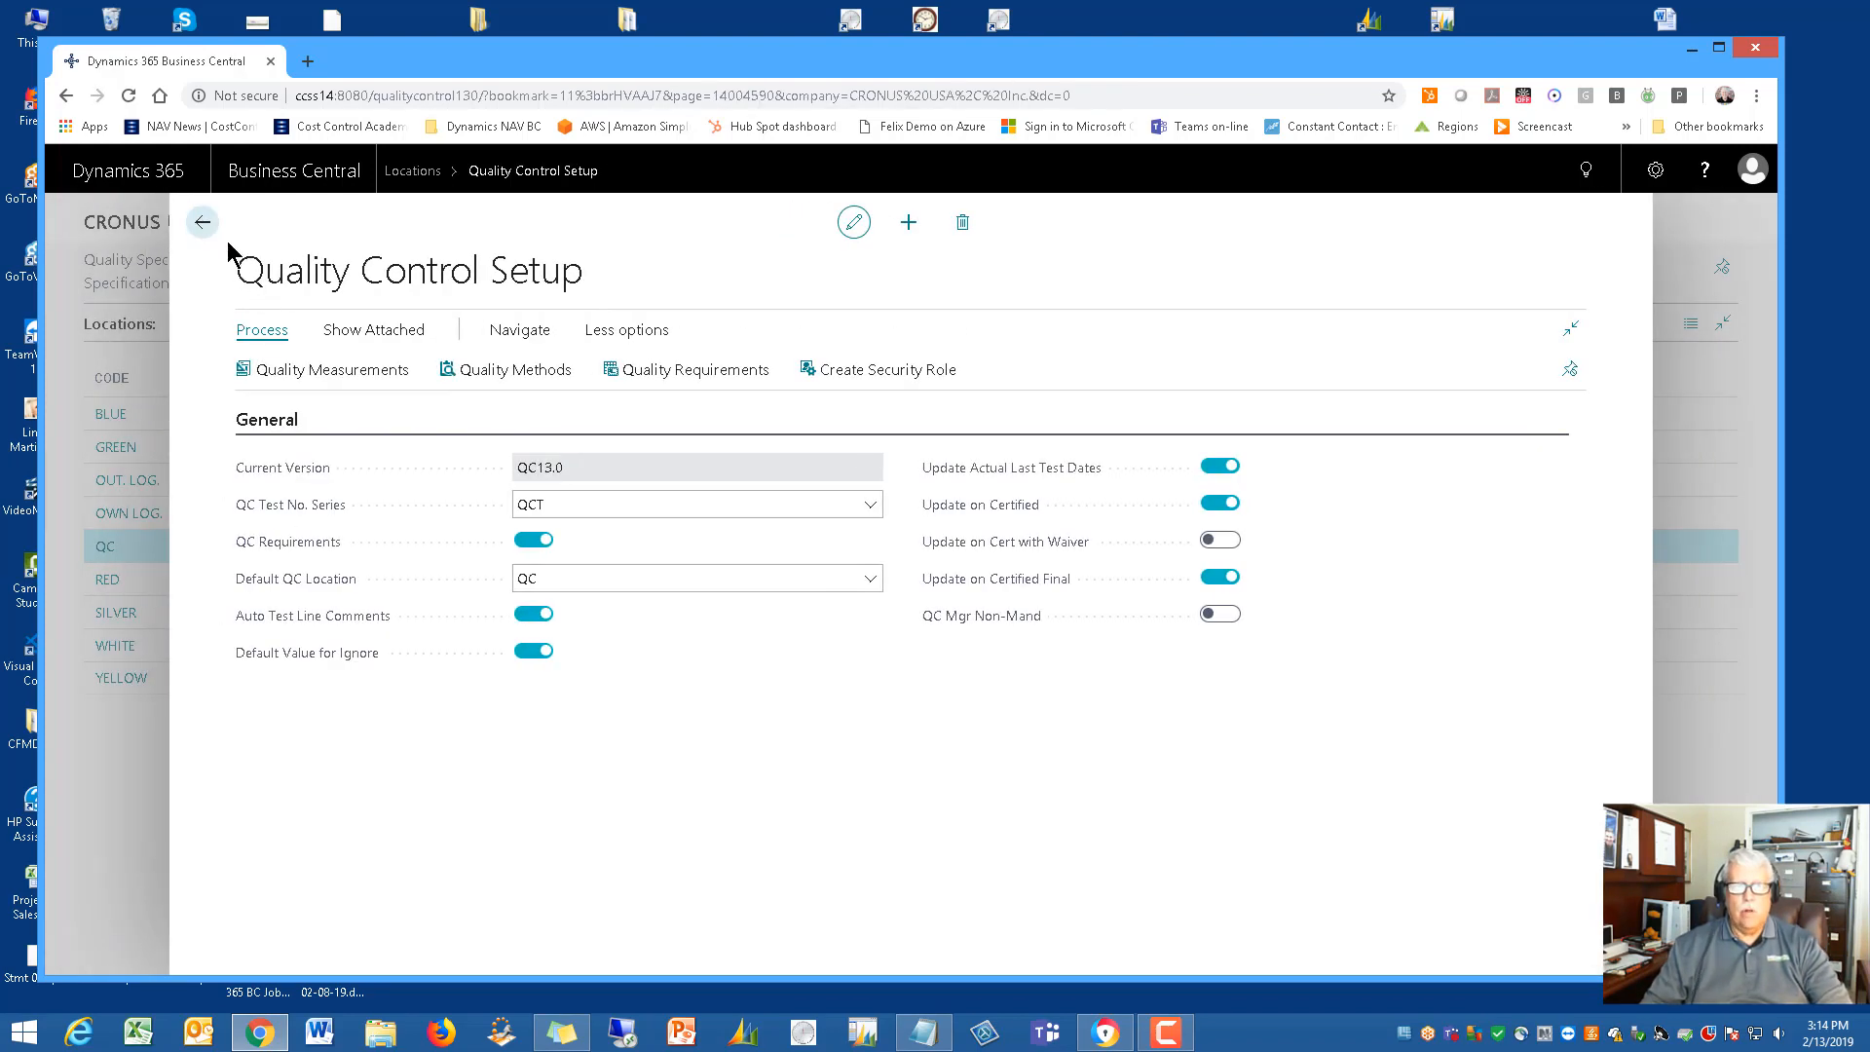
# Review the Quality Requirements for items 70061 and 80021, including their quality testing flags, and return to Quality Control Setup
pyautogui.click(698, 370)
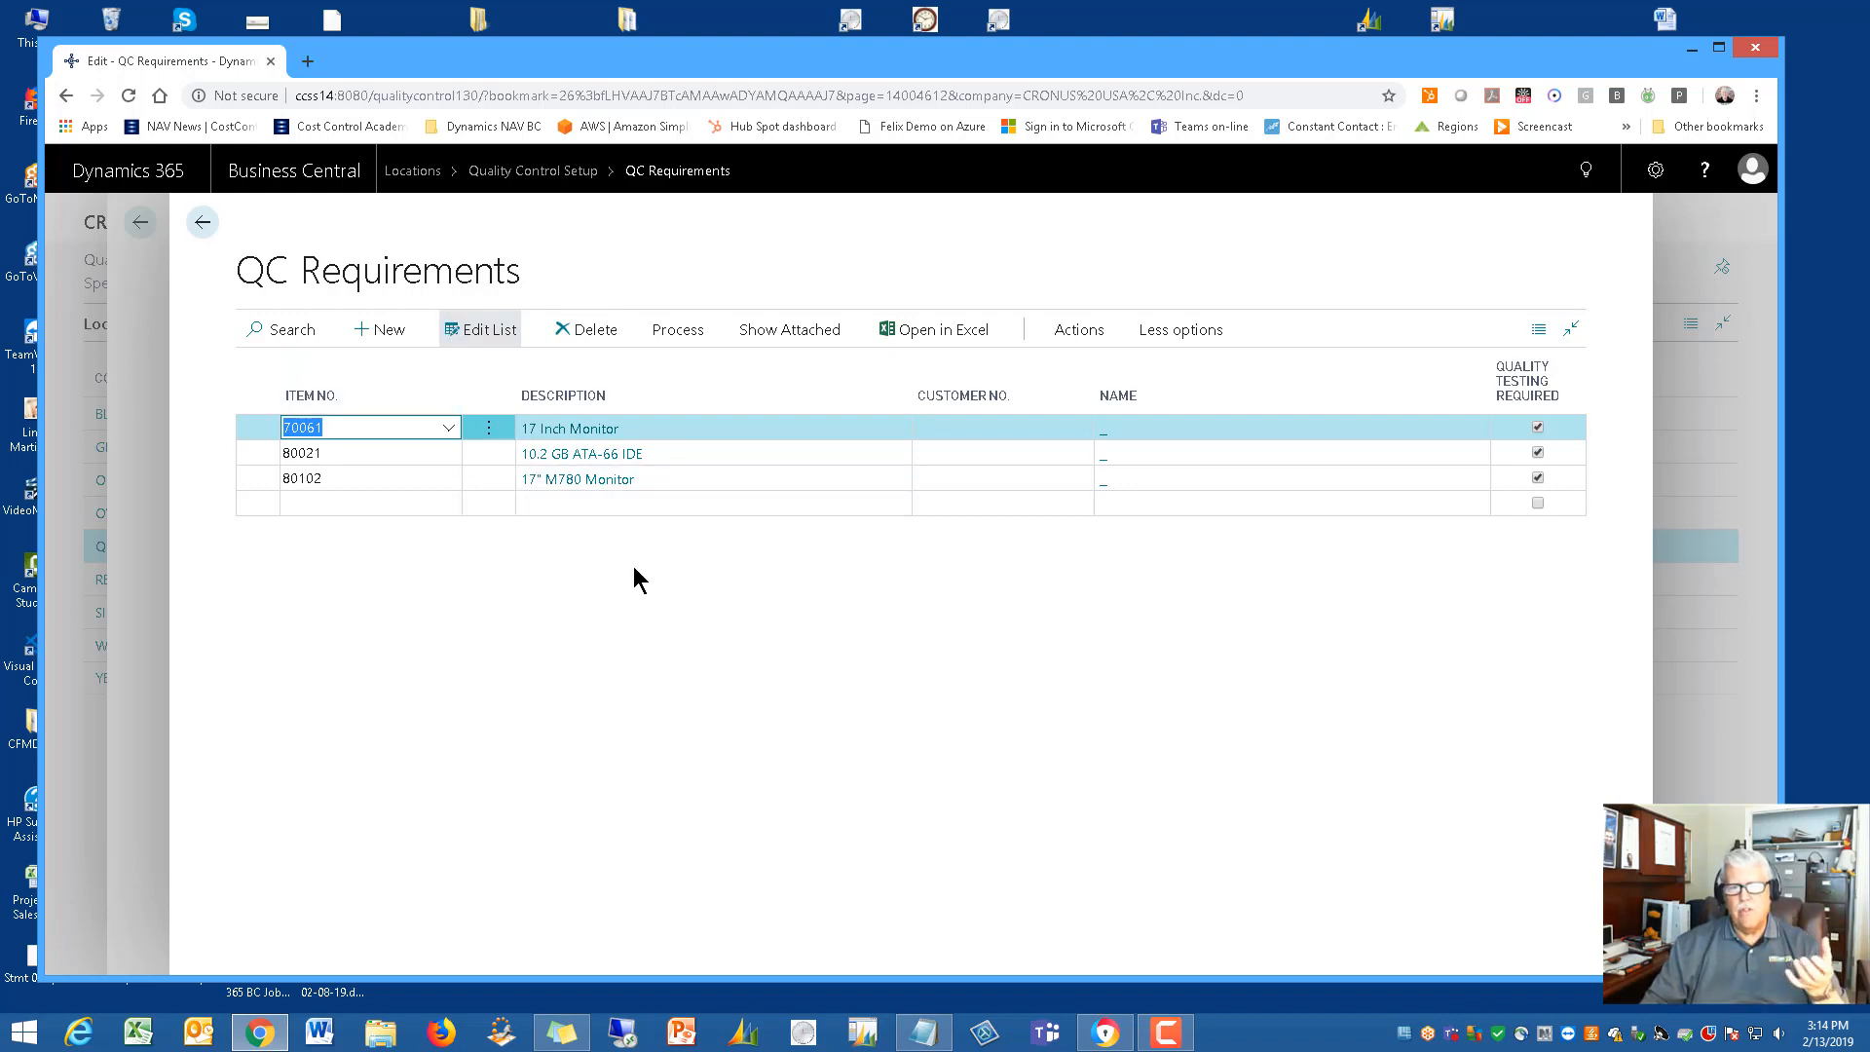
pyautogui.click(409, 428)
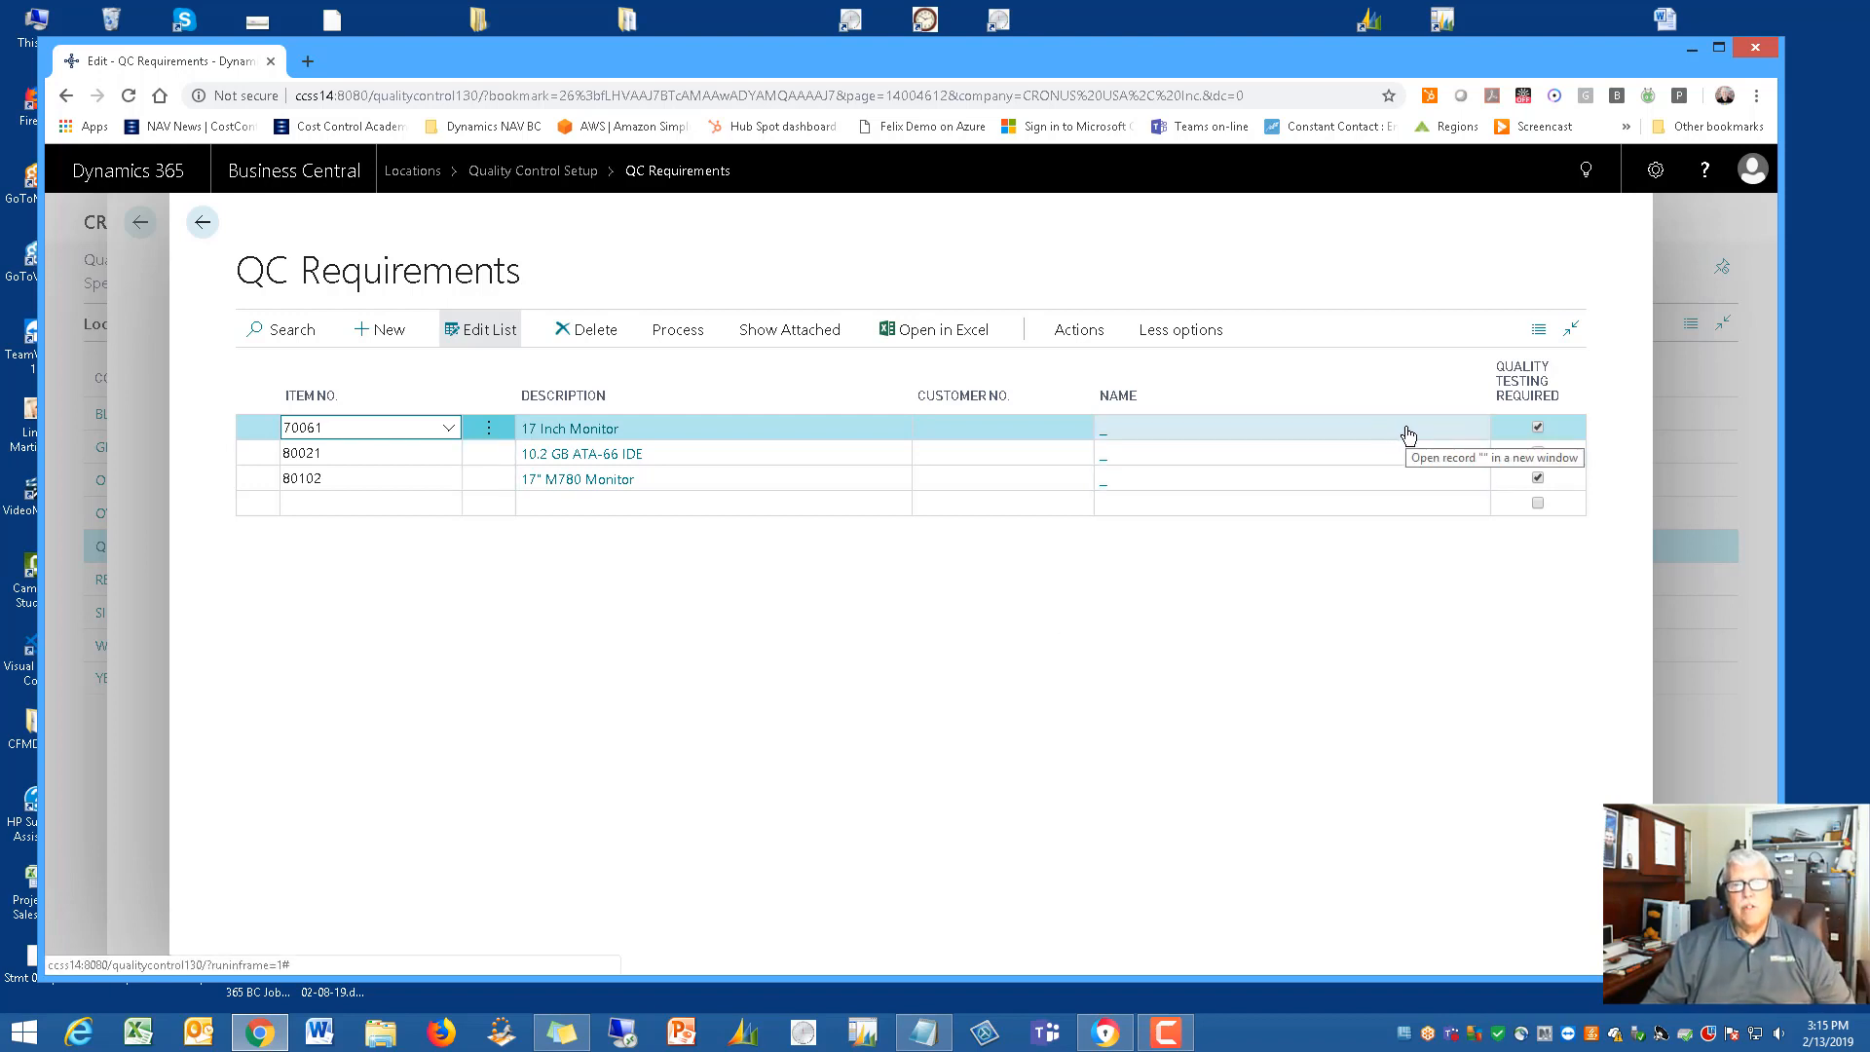
pyautogui.click(371, 453)
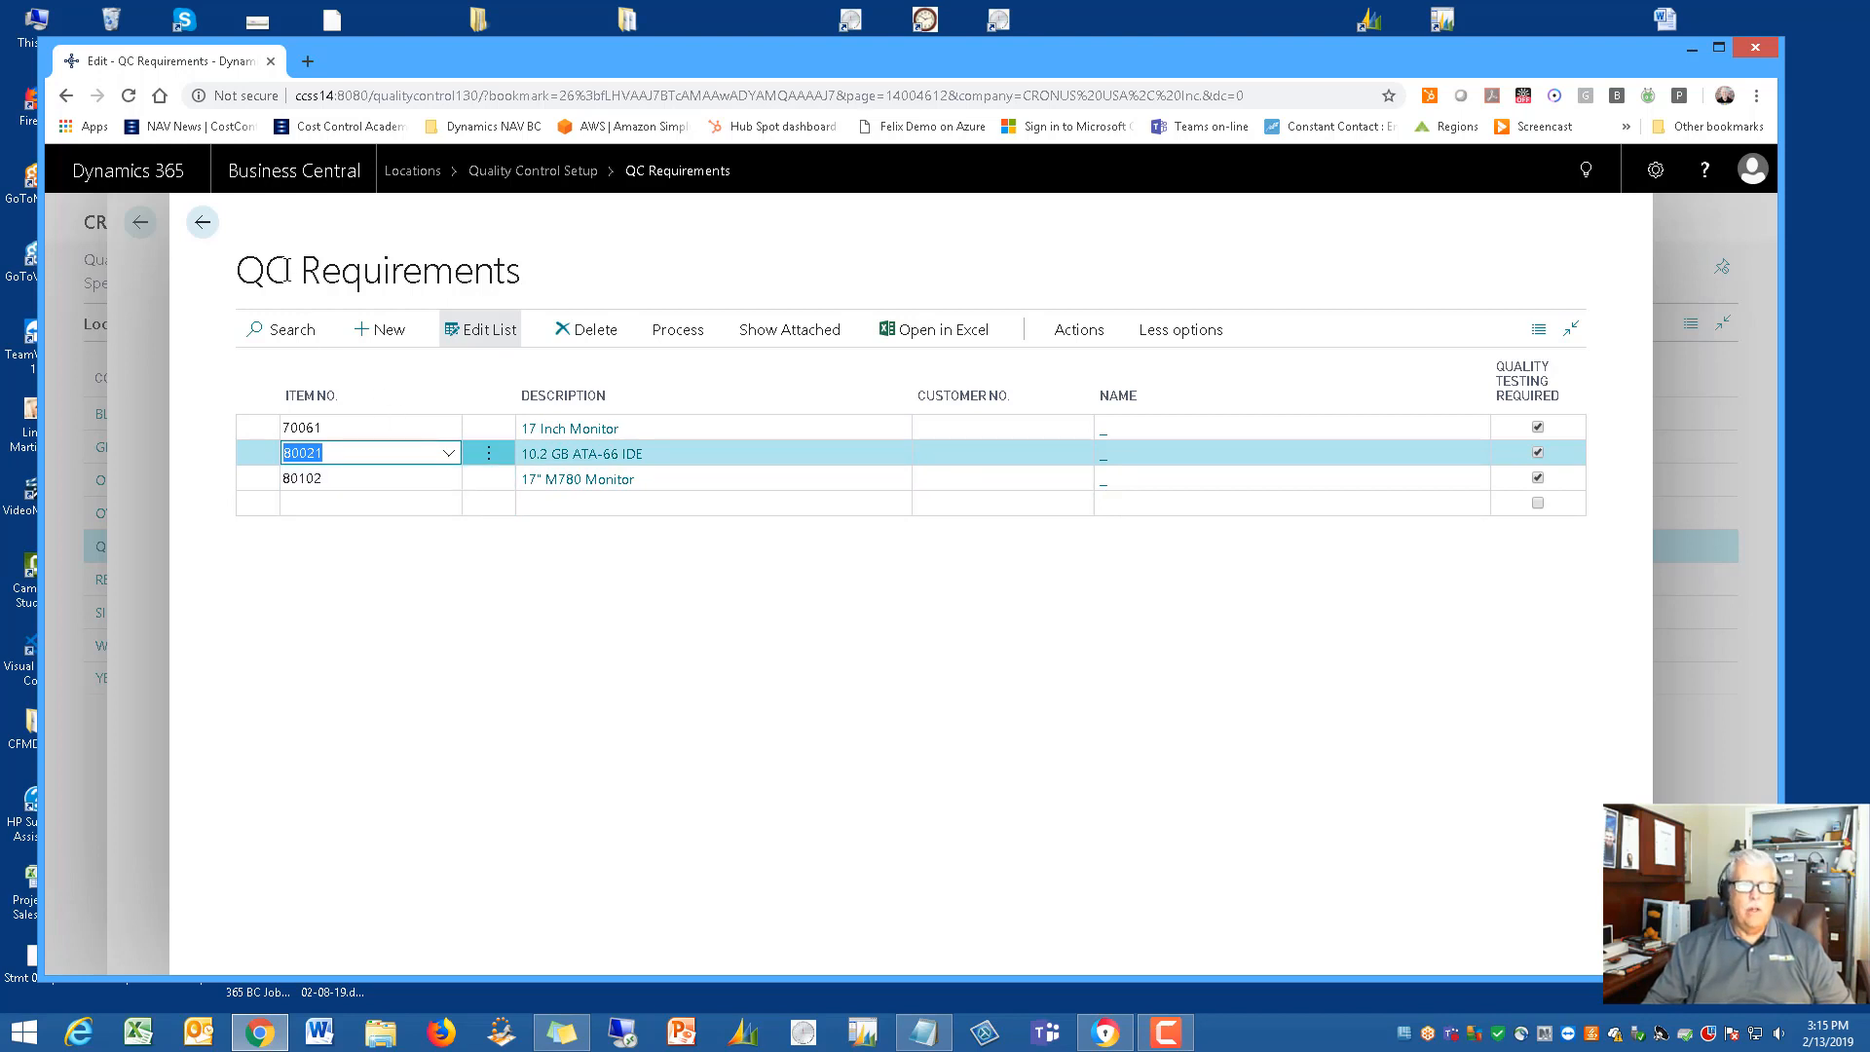
pyautogui.click(199, 226)
pyautogui.click(200, 224)
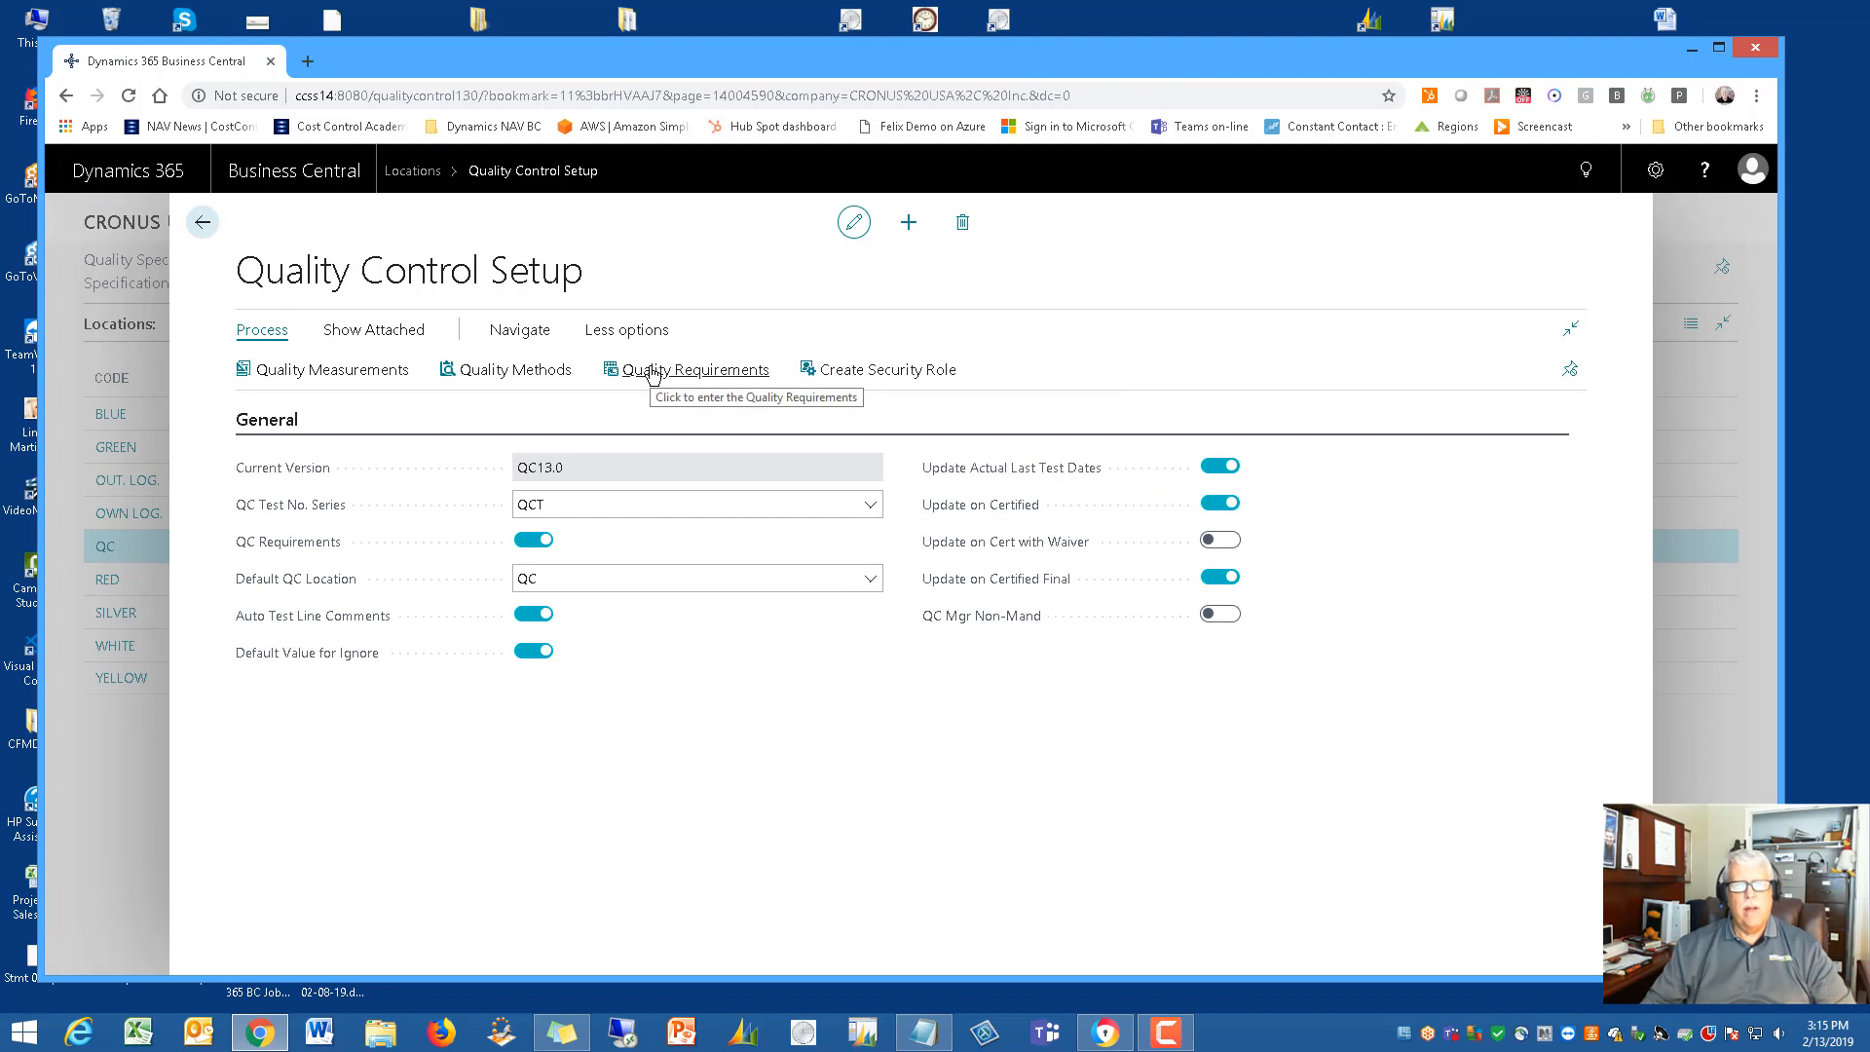
# Create the QC Security Role from Quality Control Setup
pyautogui.click(871, 375)
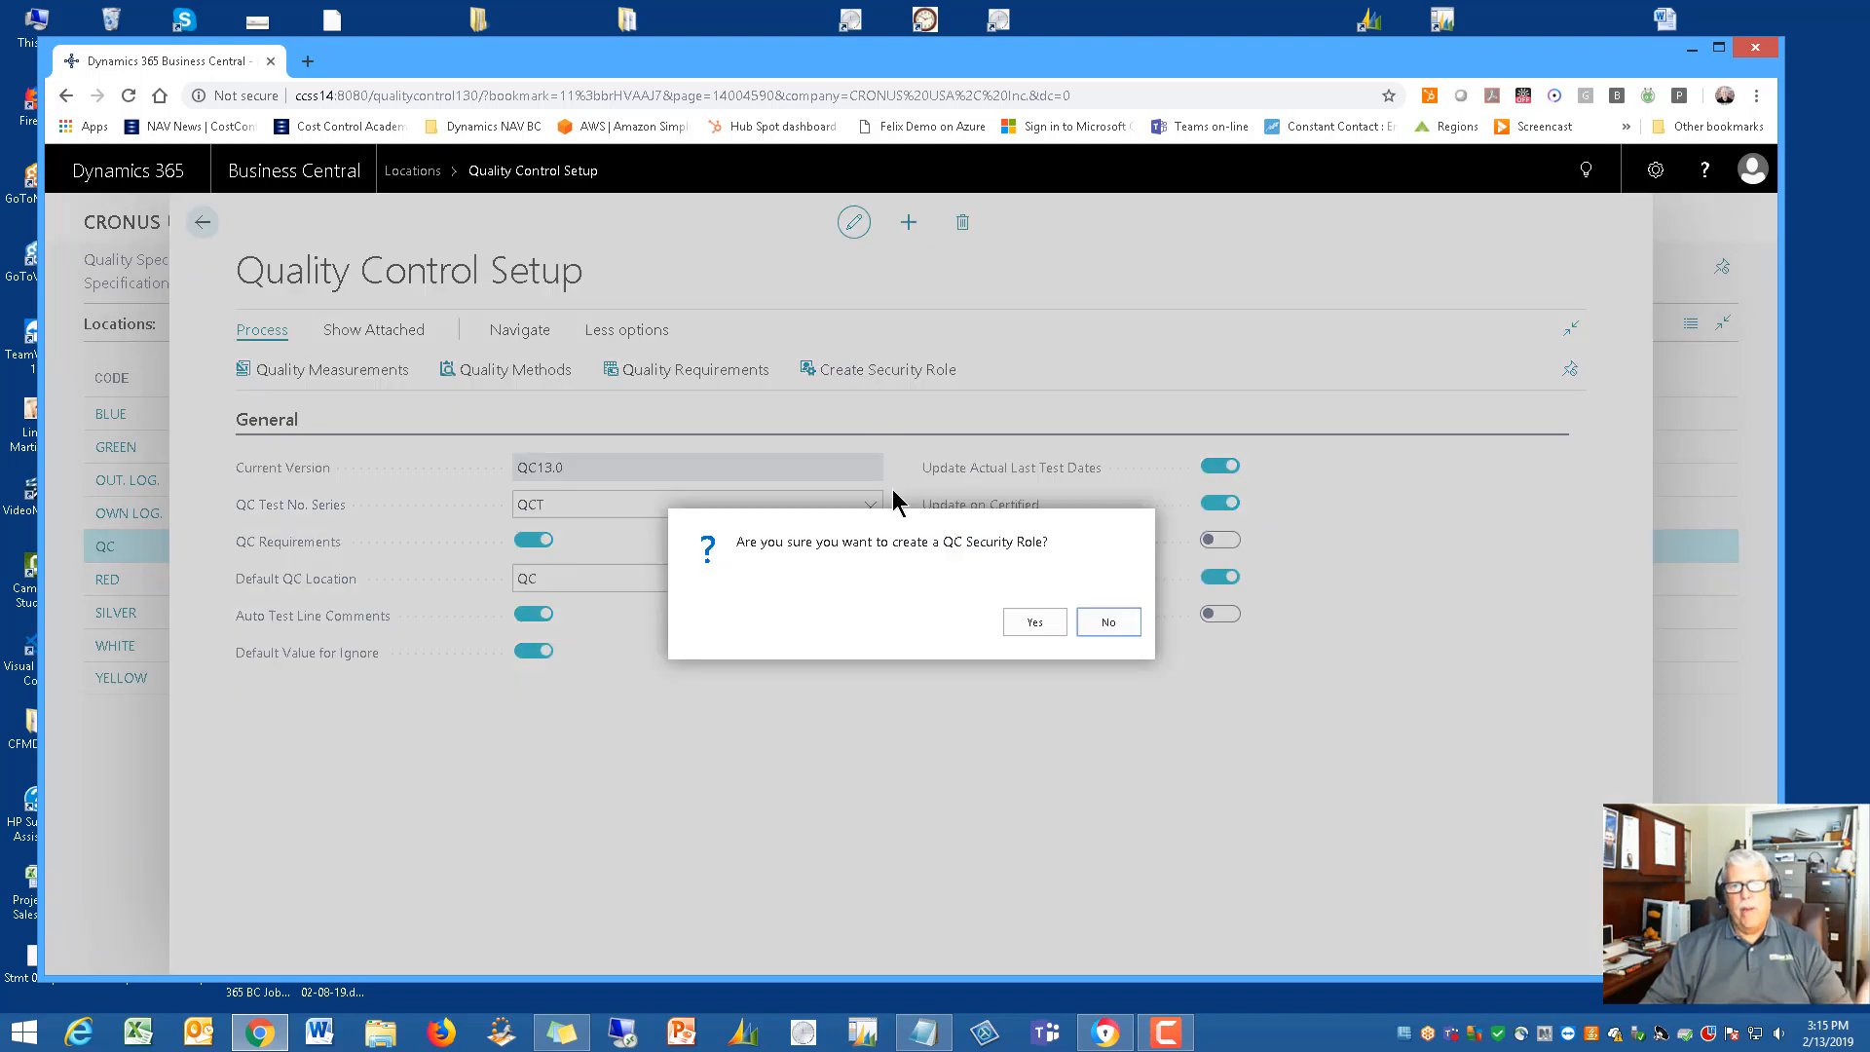
pyautogui.click(1034, 631)
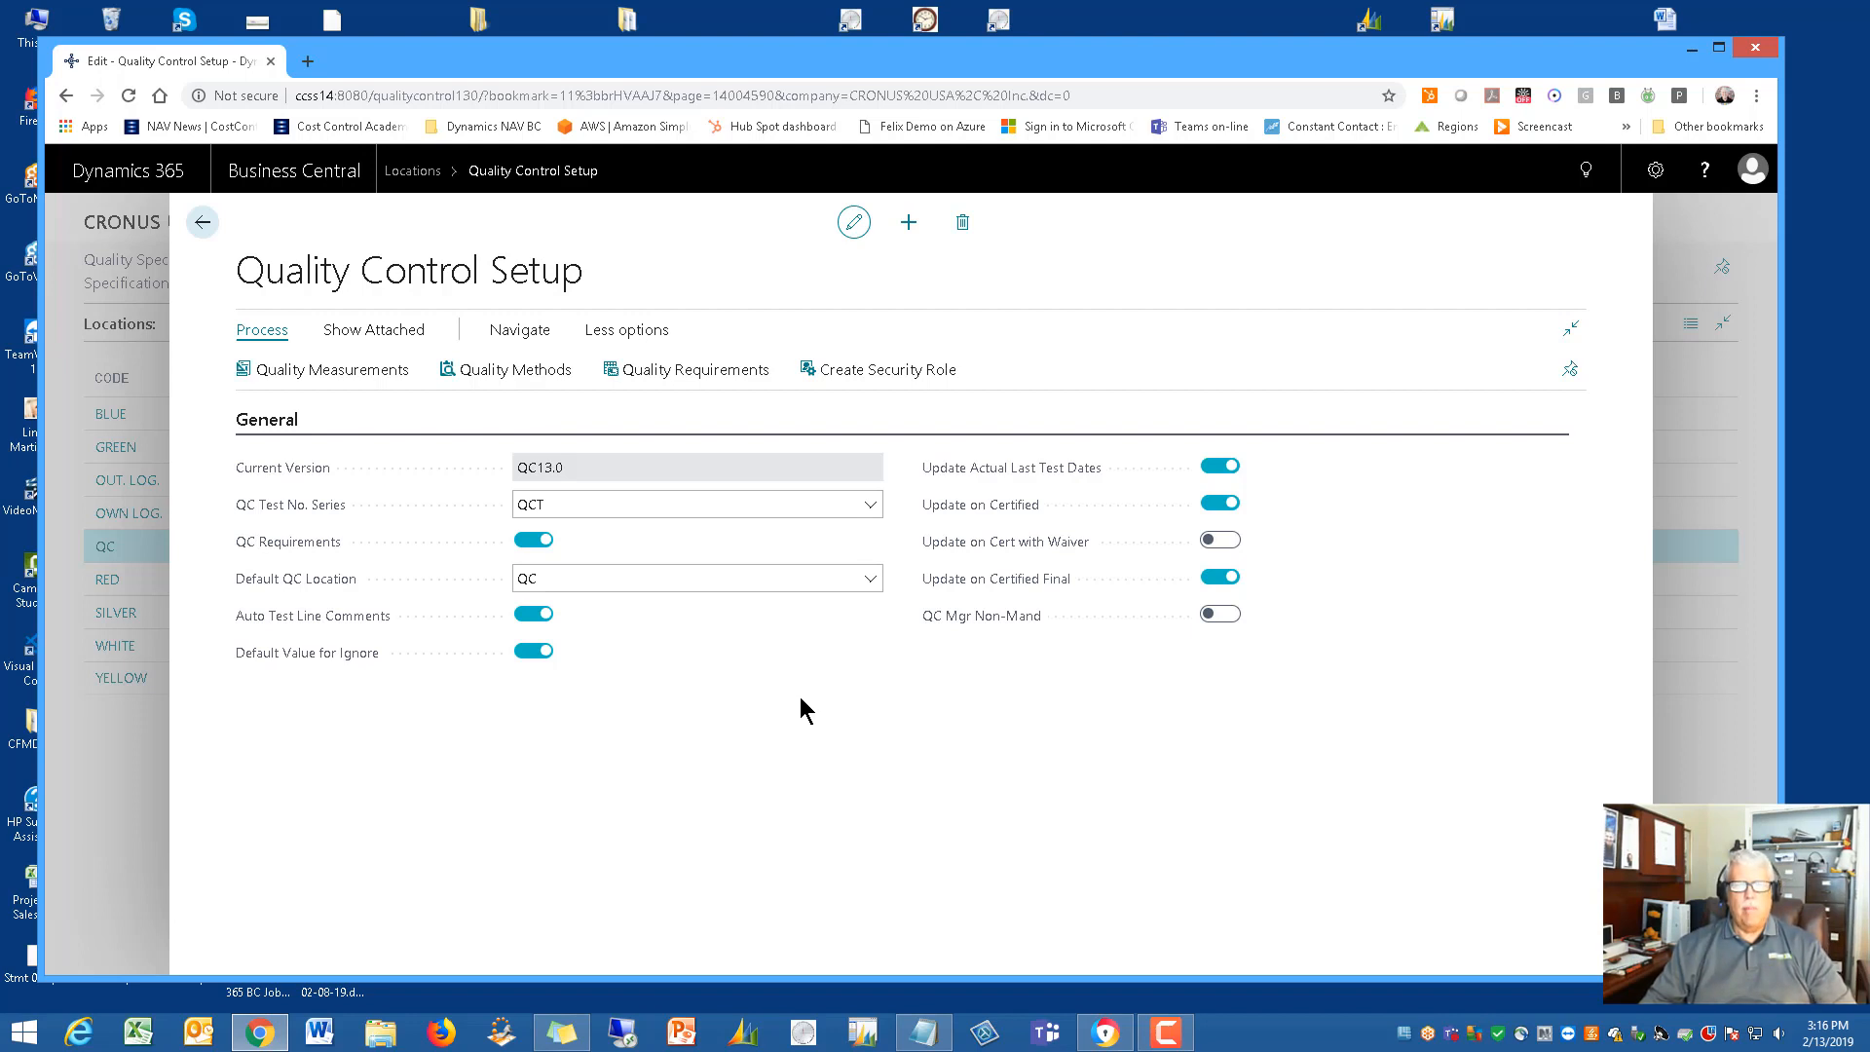
# Read the manual's sections on QC Requirements for purchase order lines and on setting up an item's Quality Specifications, and put the manual away
pyautogui.click(1106, 1032)
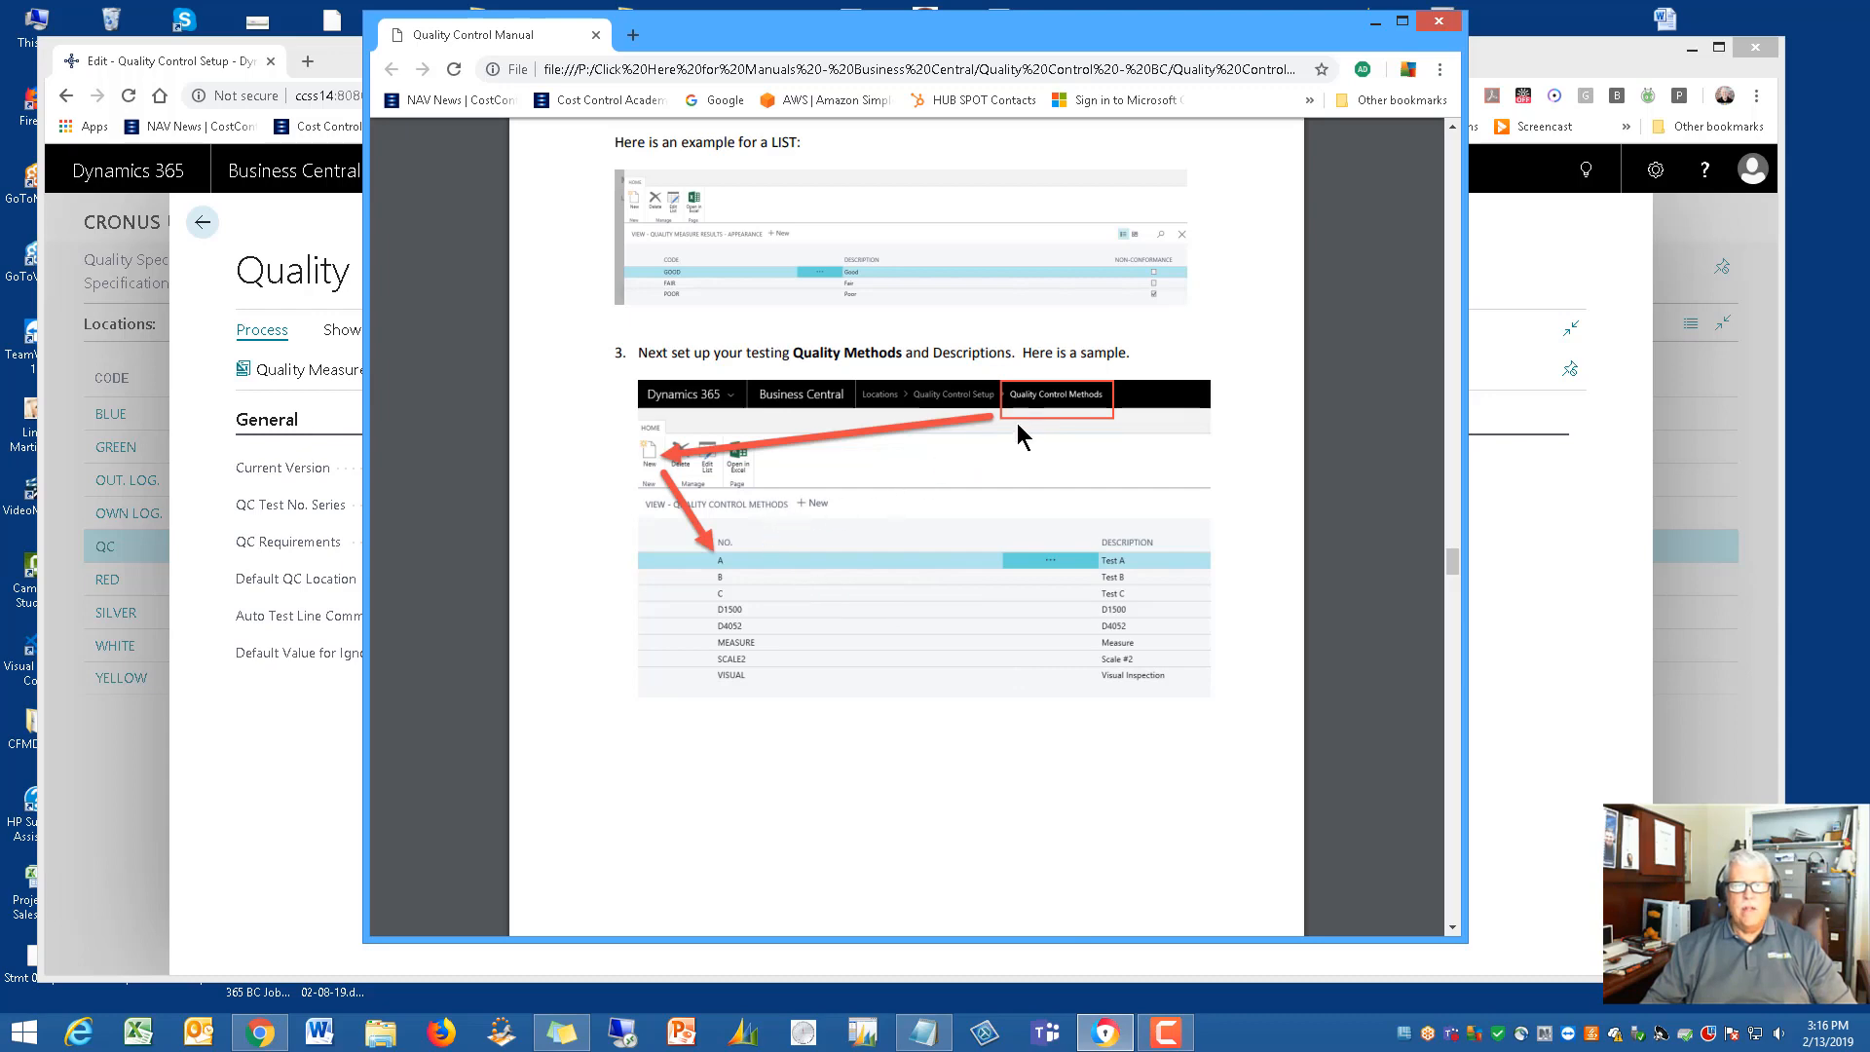
pyautogui.scroll(-4, 789, 594)
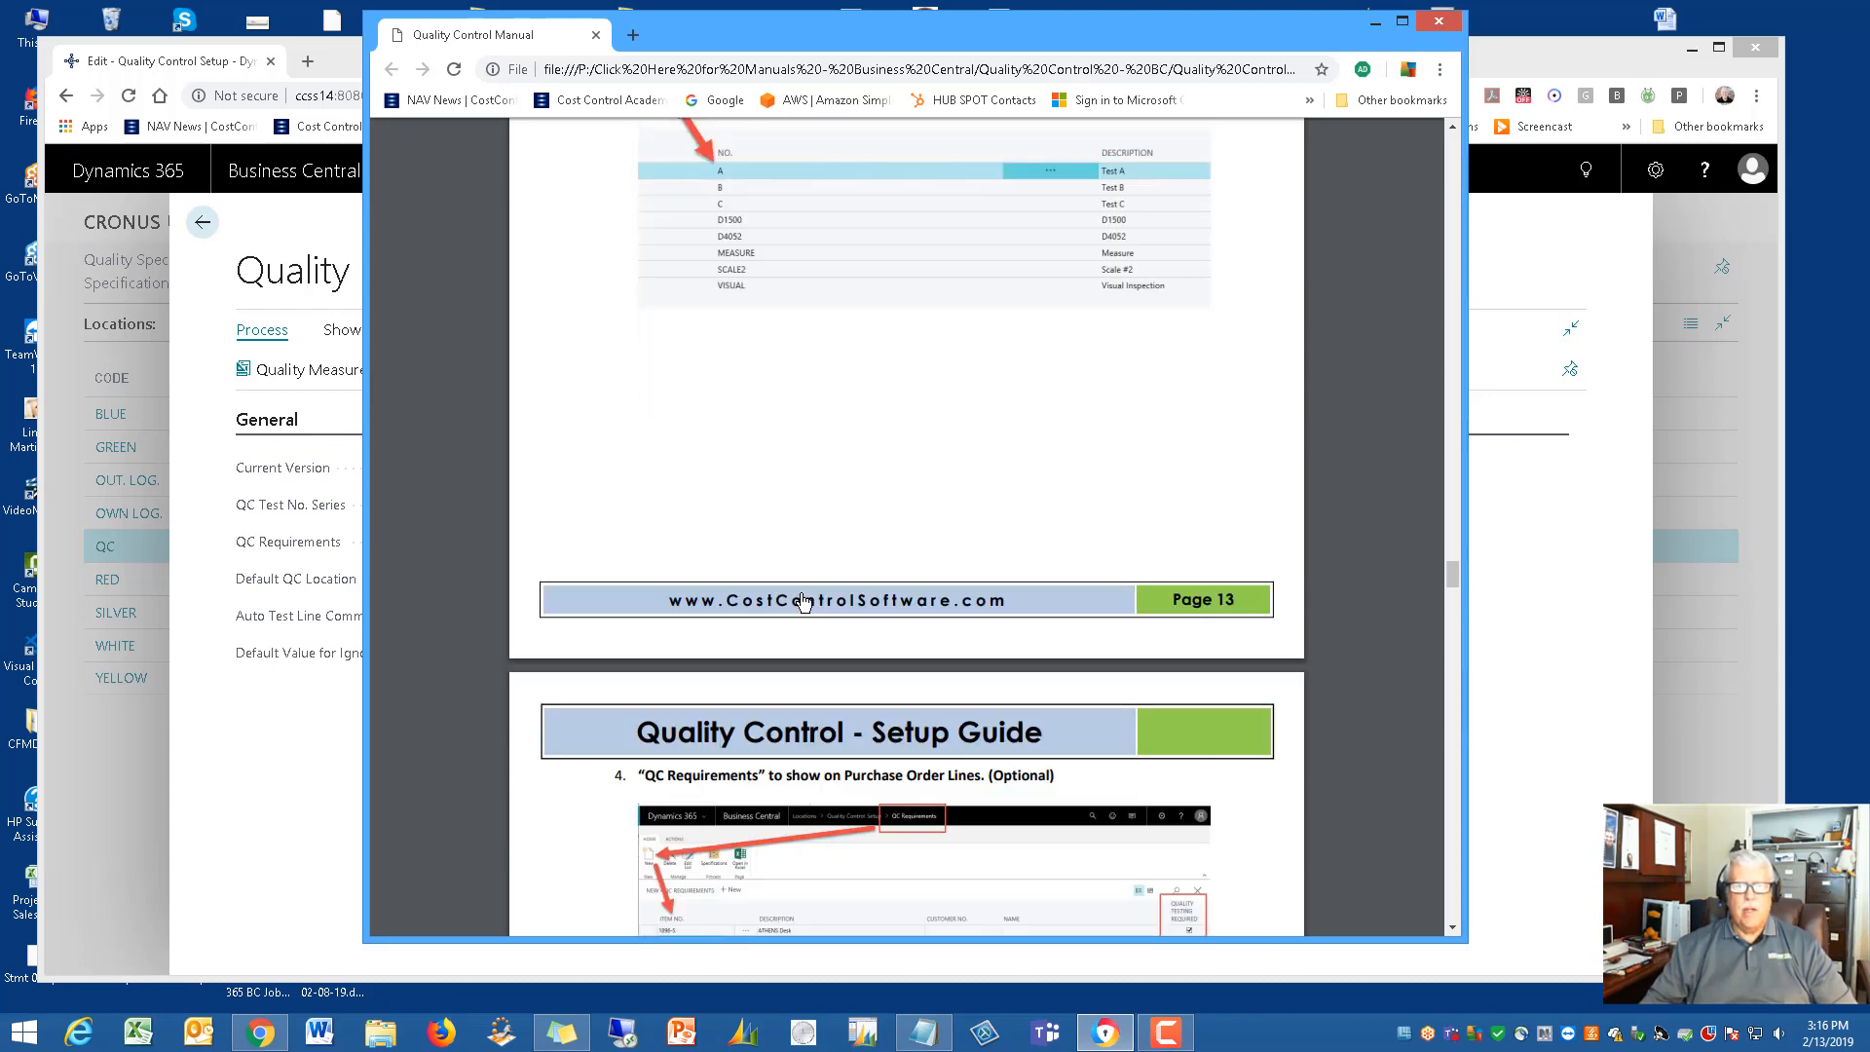
pyautogui.scroll(-4, 803, 601)
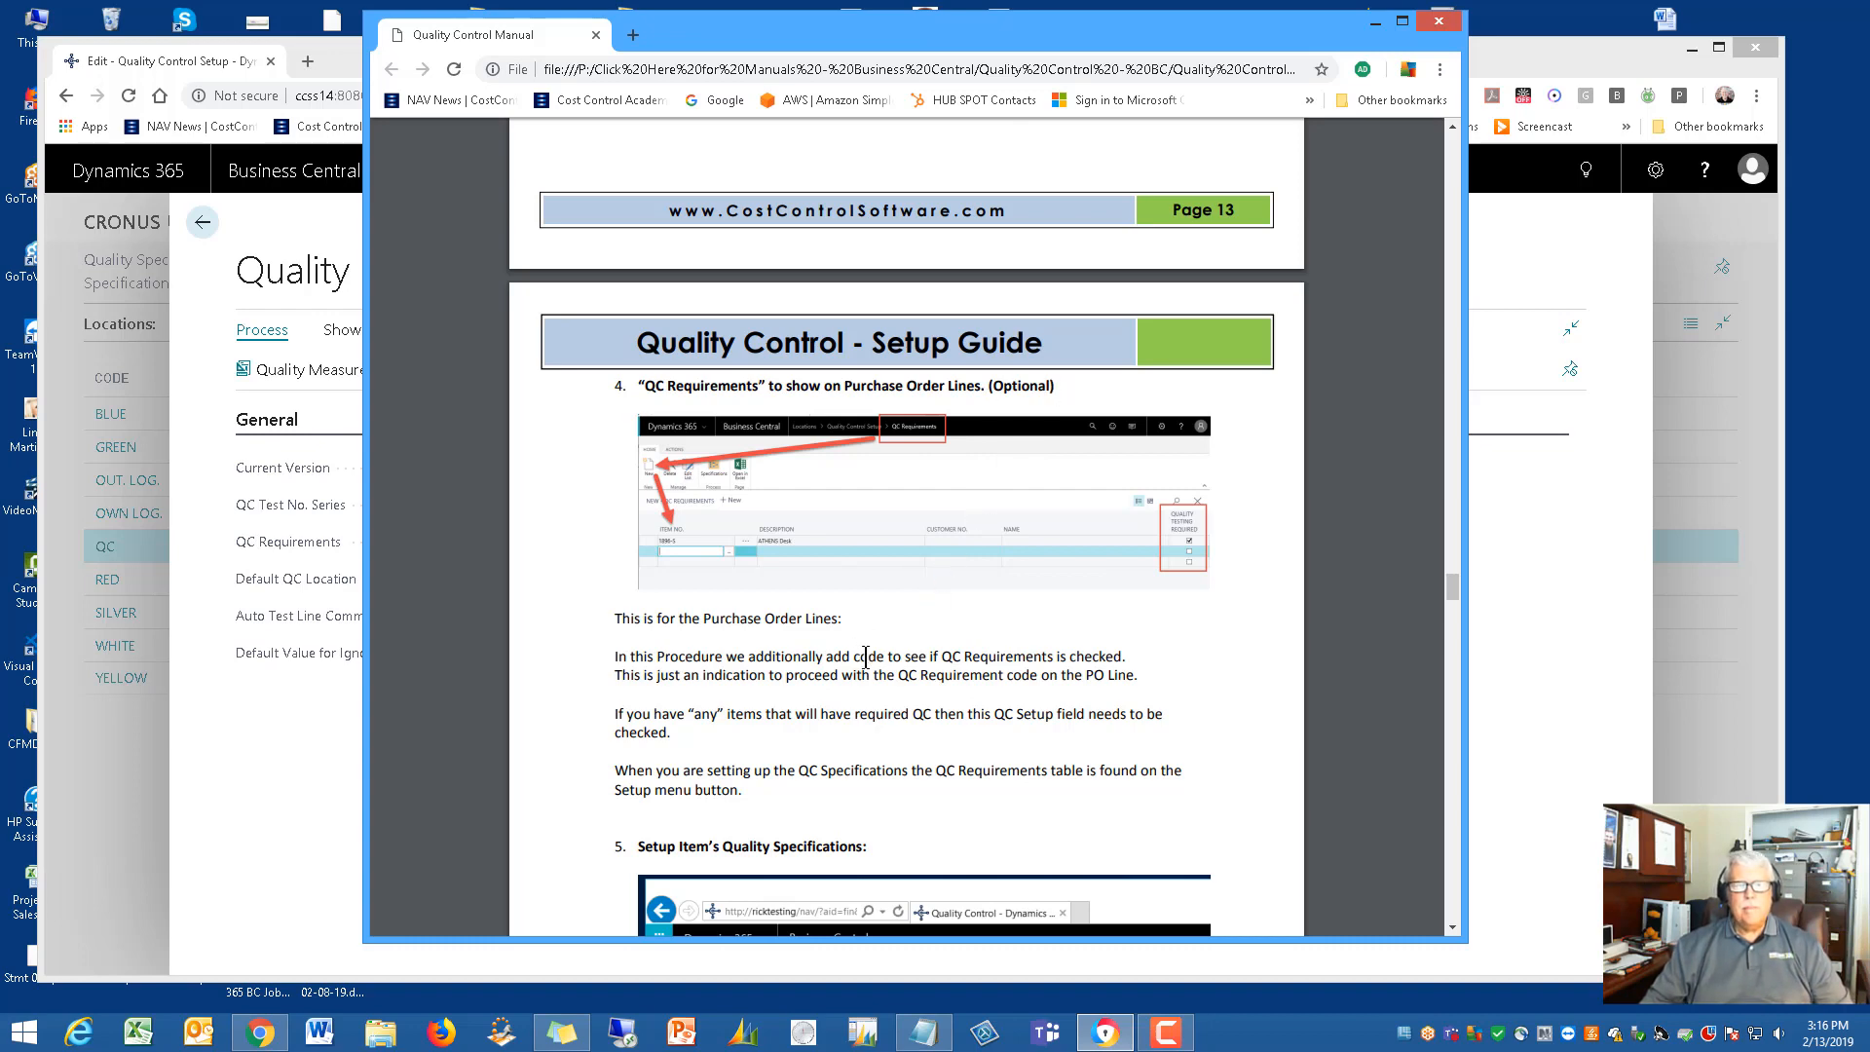
pyautogui.scroll(-4, 866, 657)
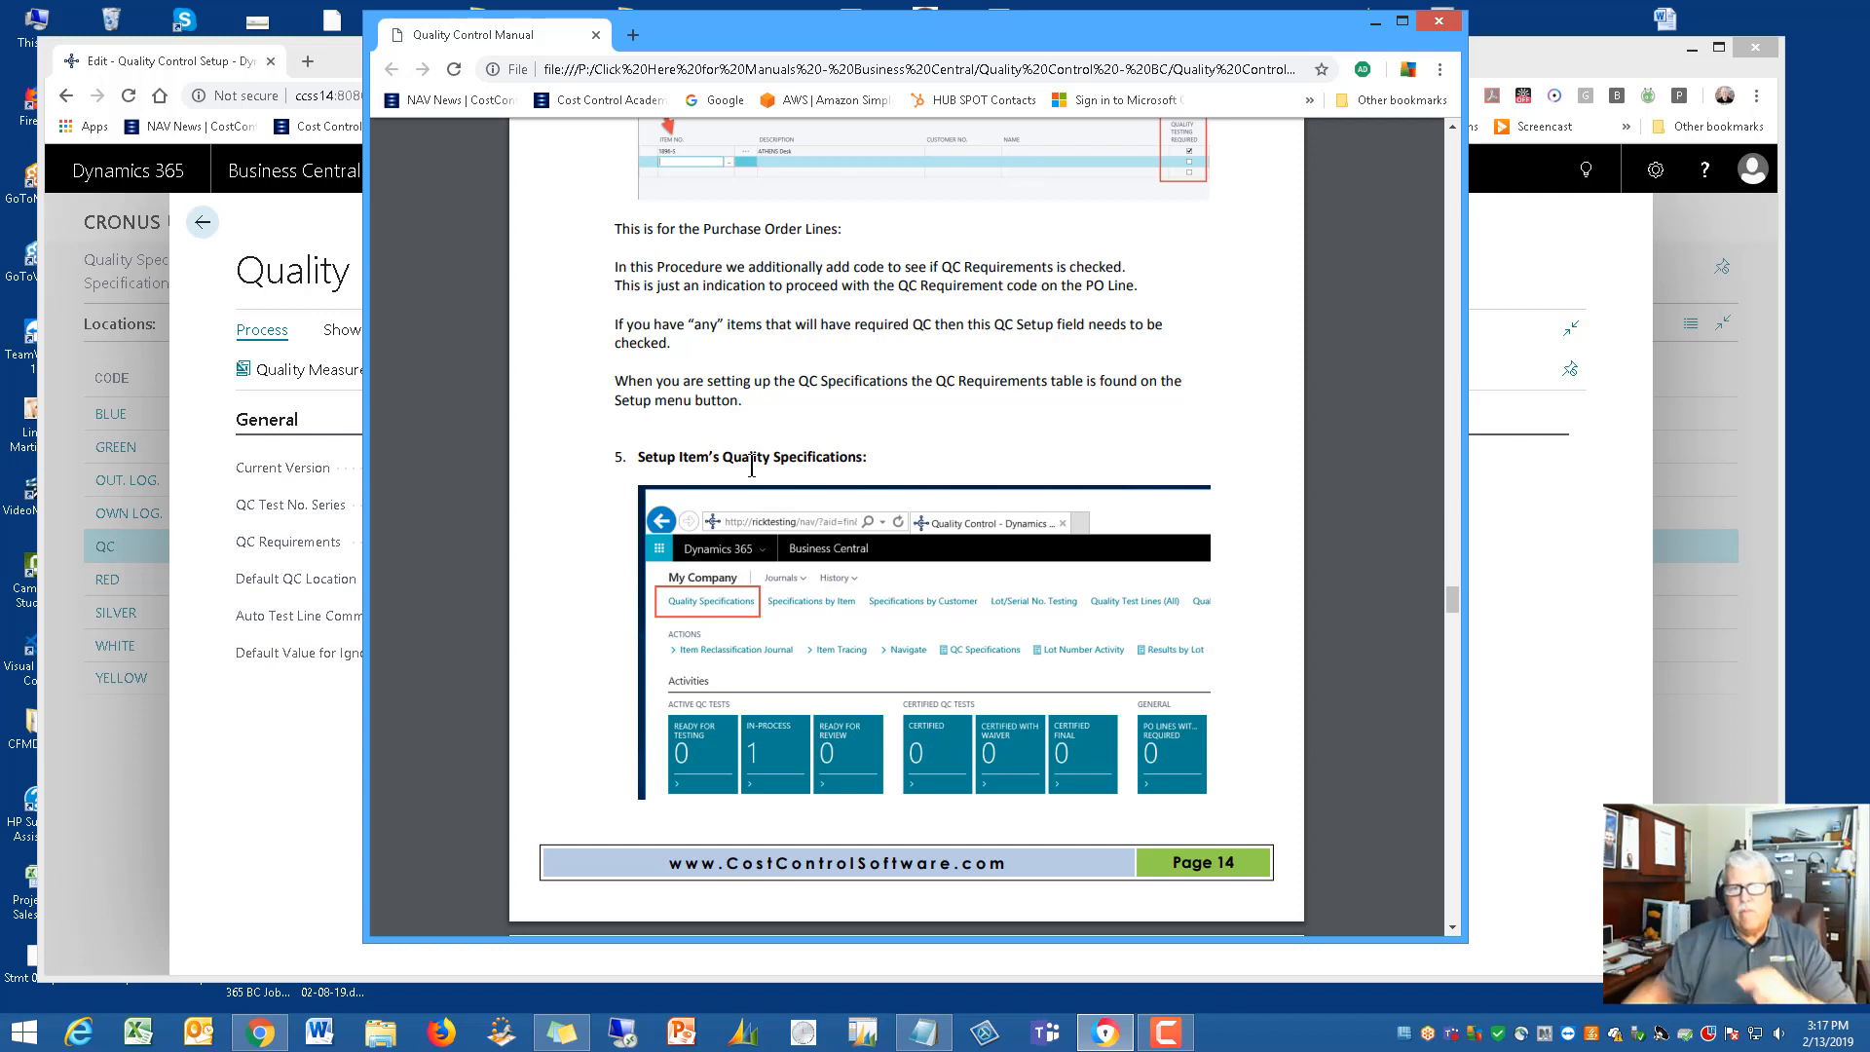
pyautogui.scroll(-2, 803, 465)
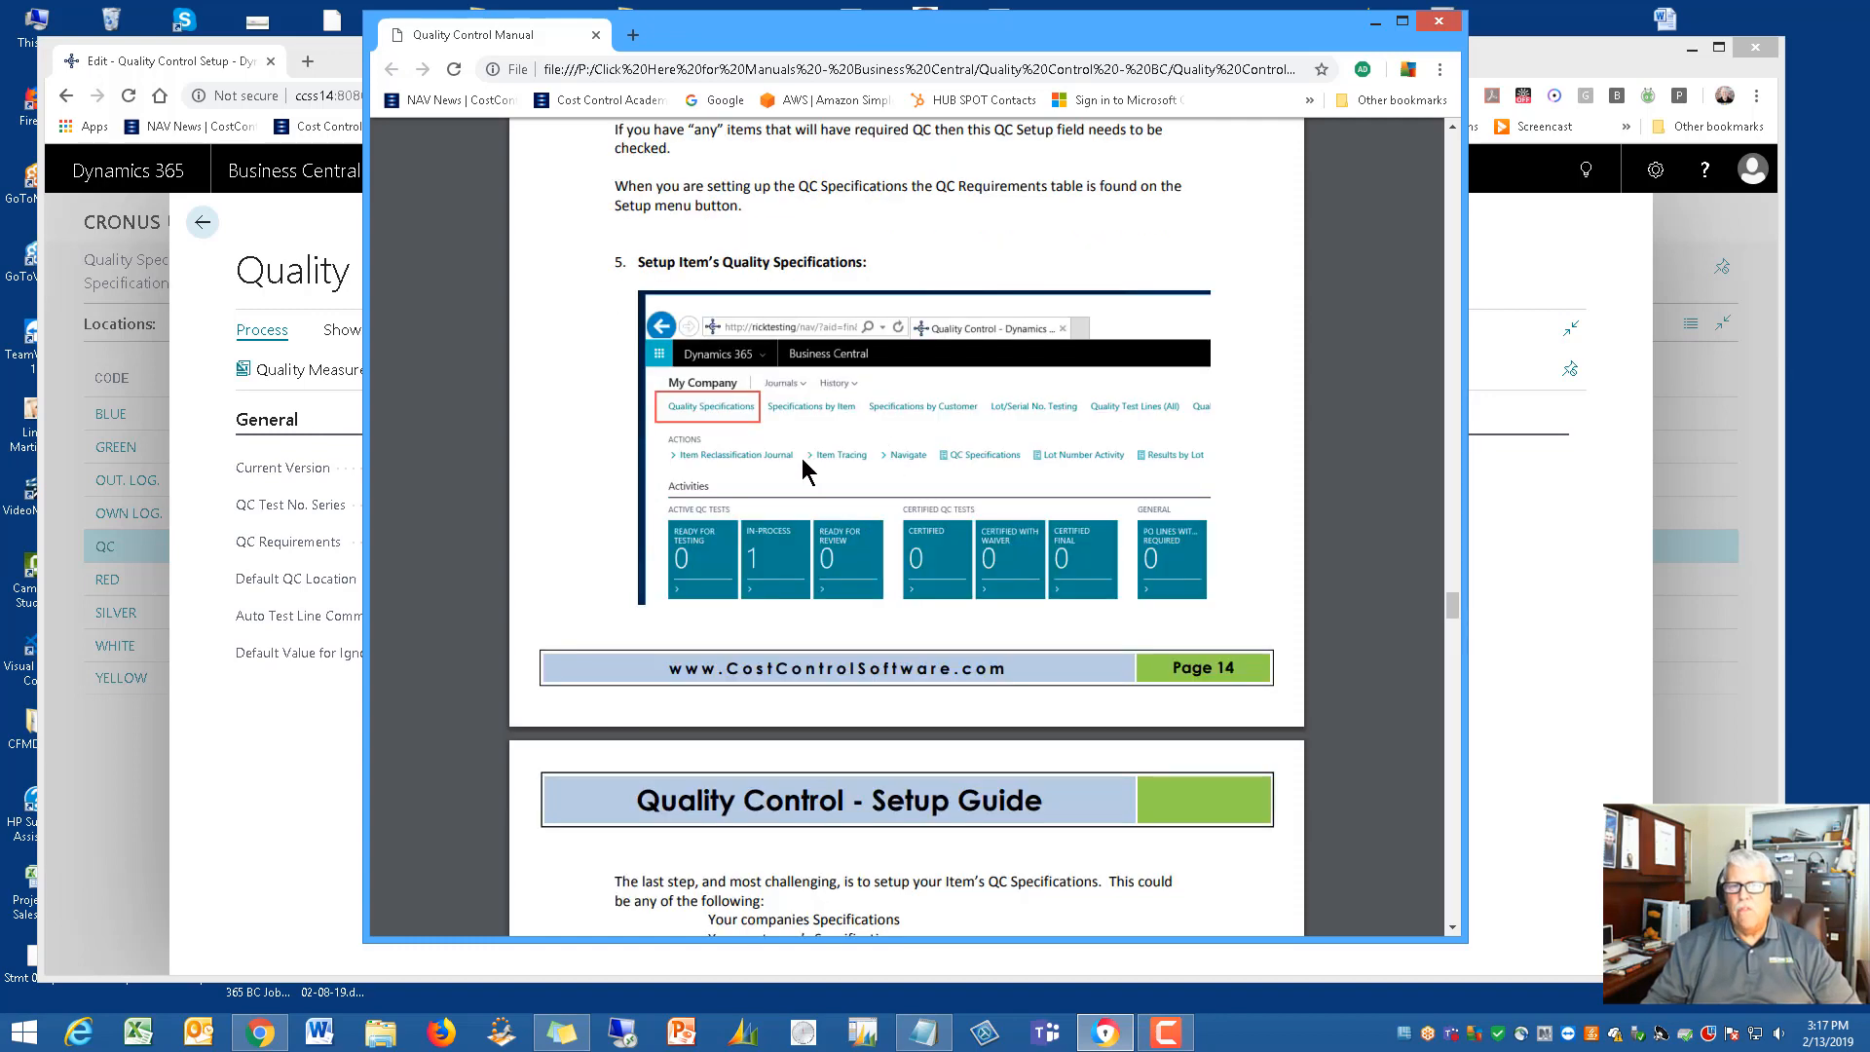
pyautogui.scroll(-4, 849, 466)
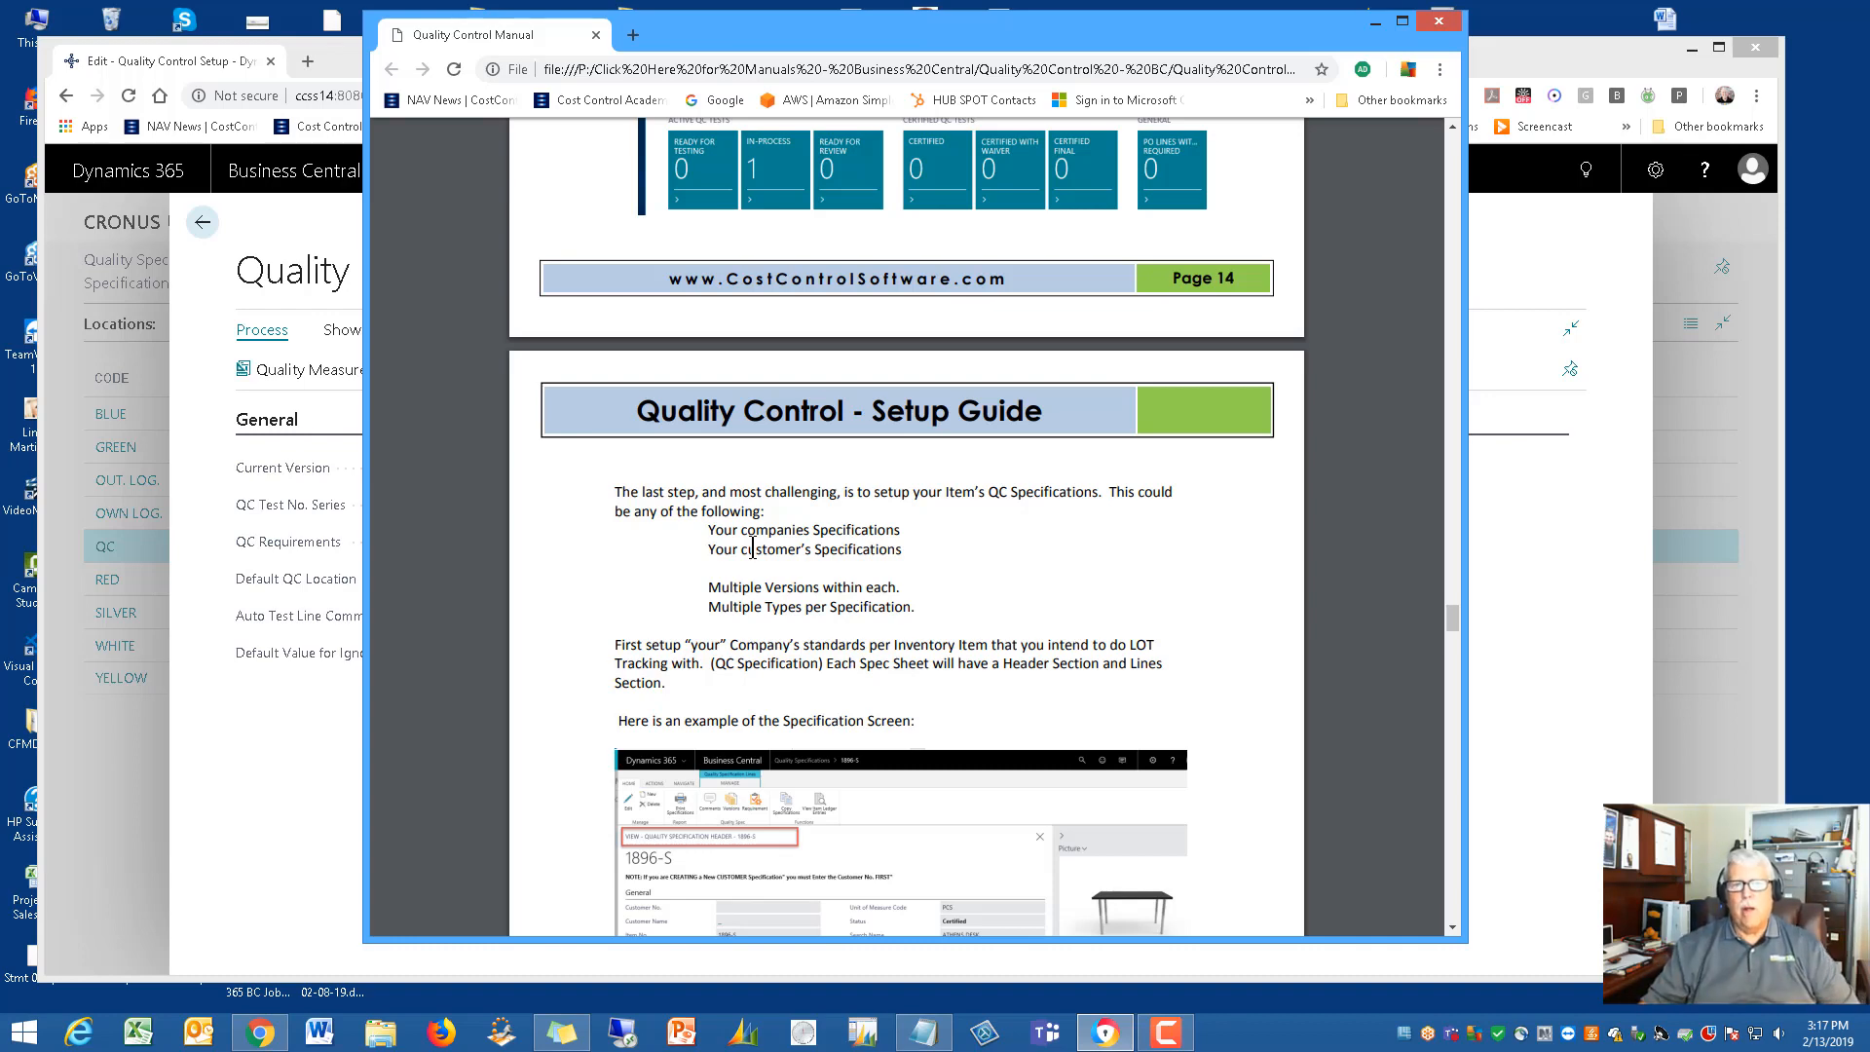
pyautogui.scroll(-2, 804, 575)
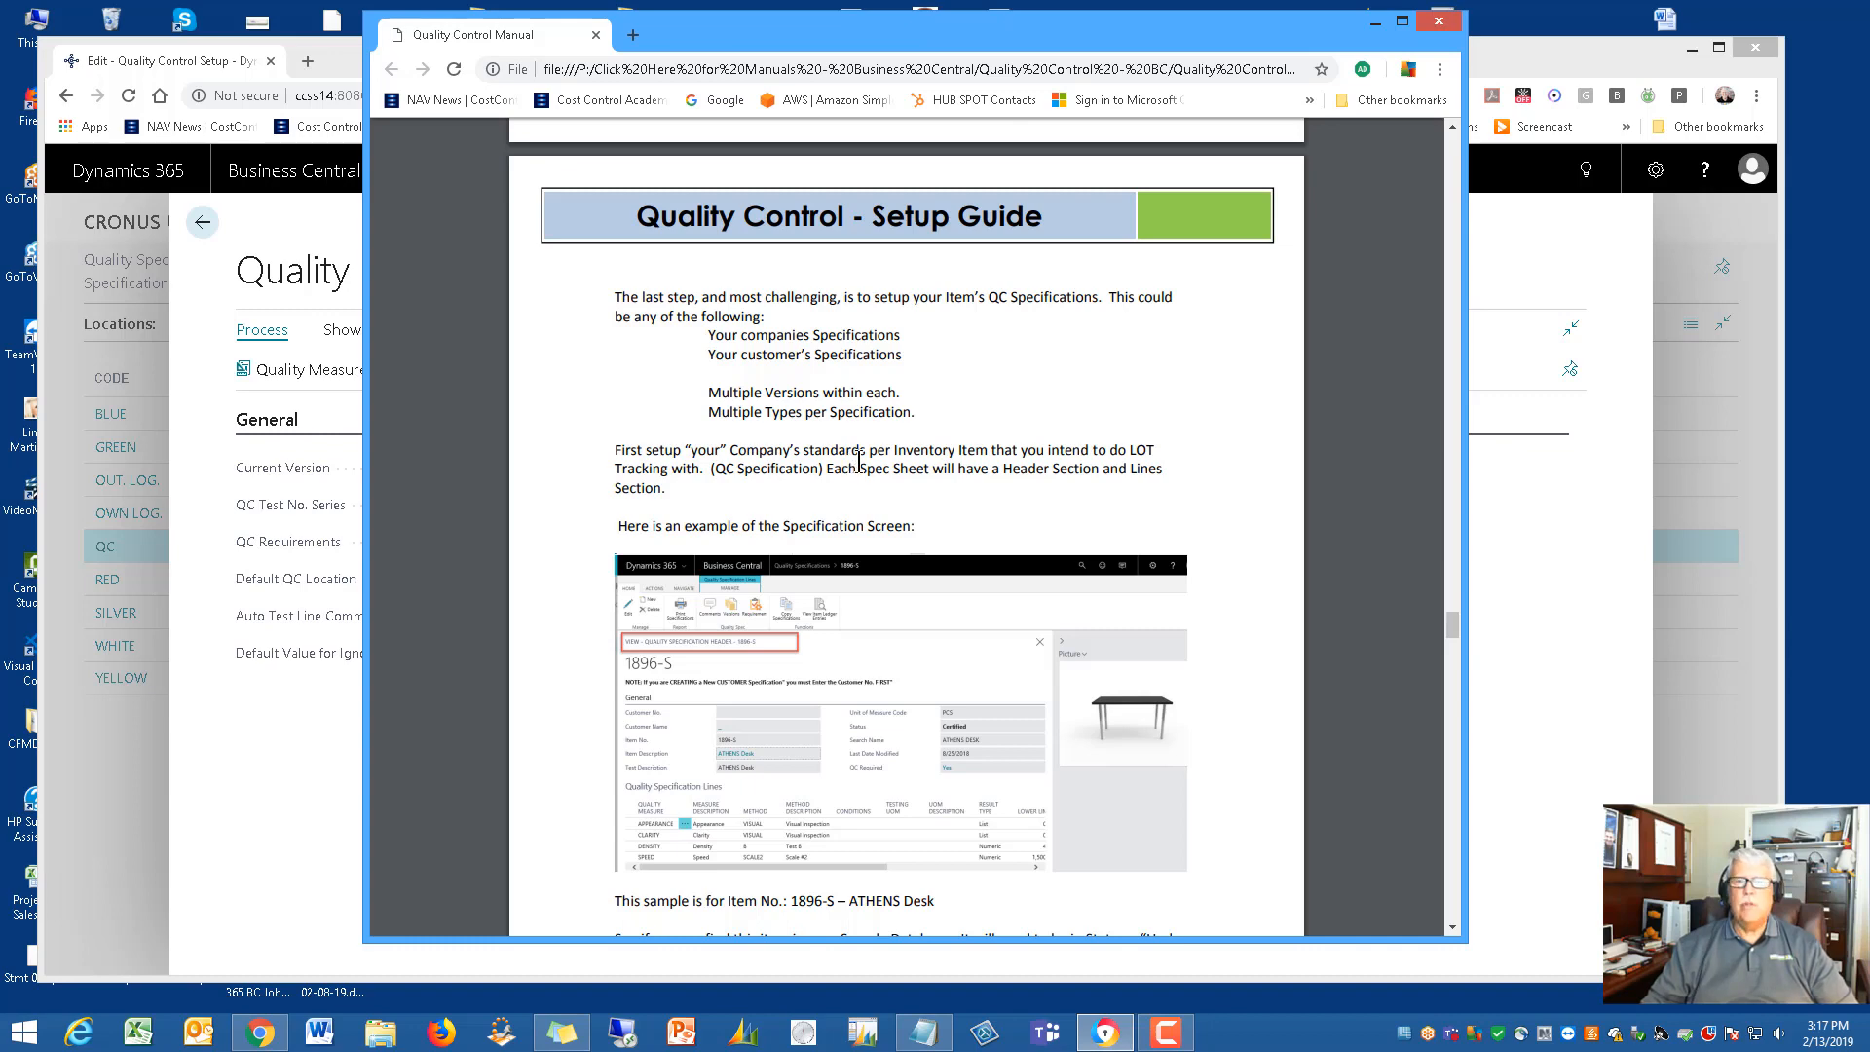
pyautogui.click(1374, 23)
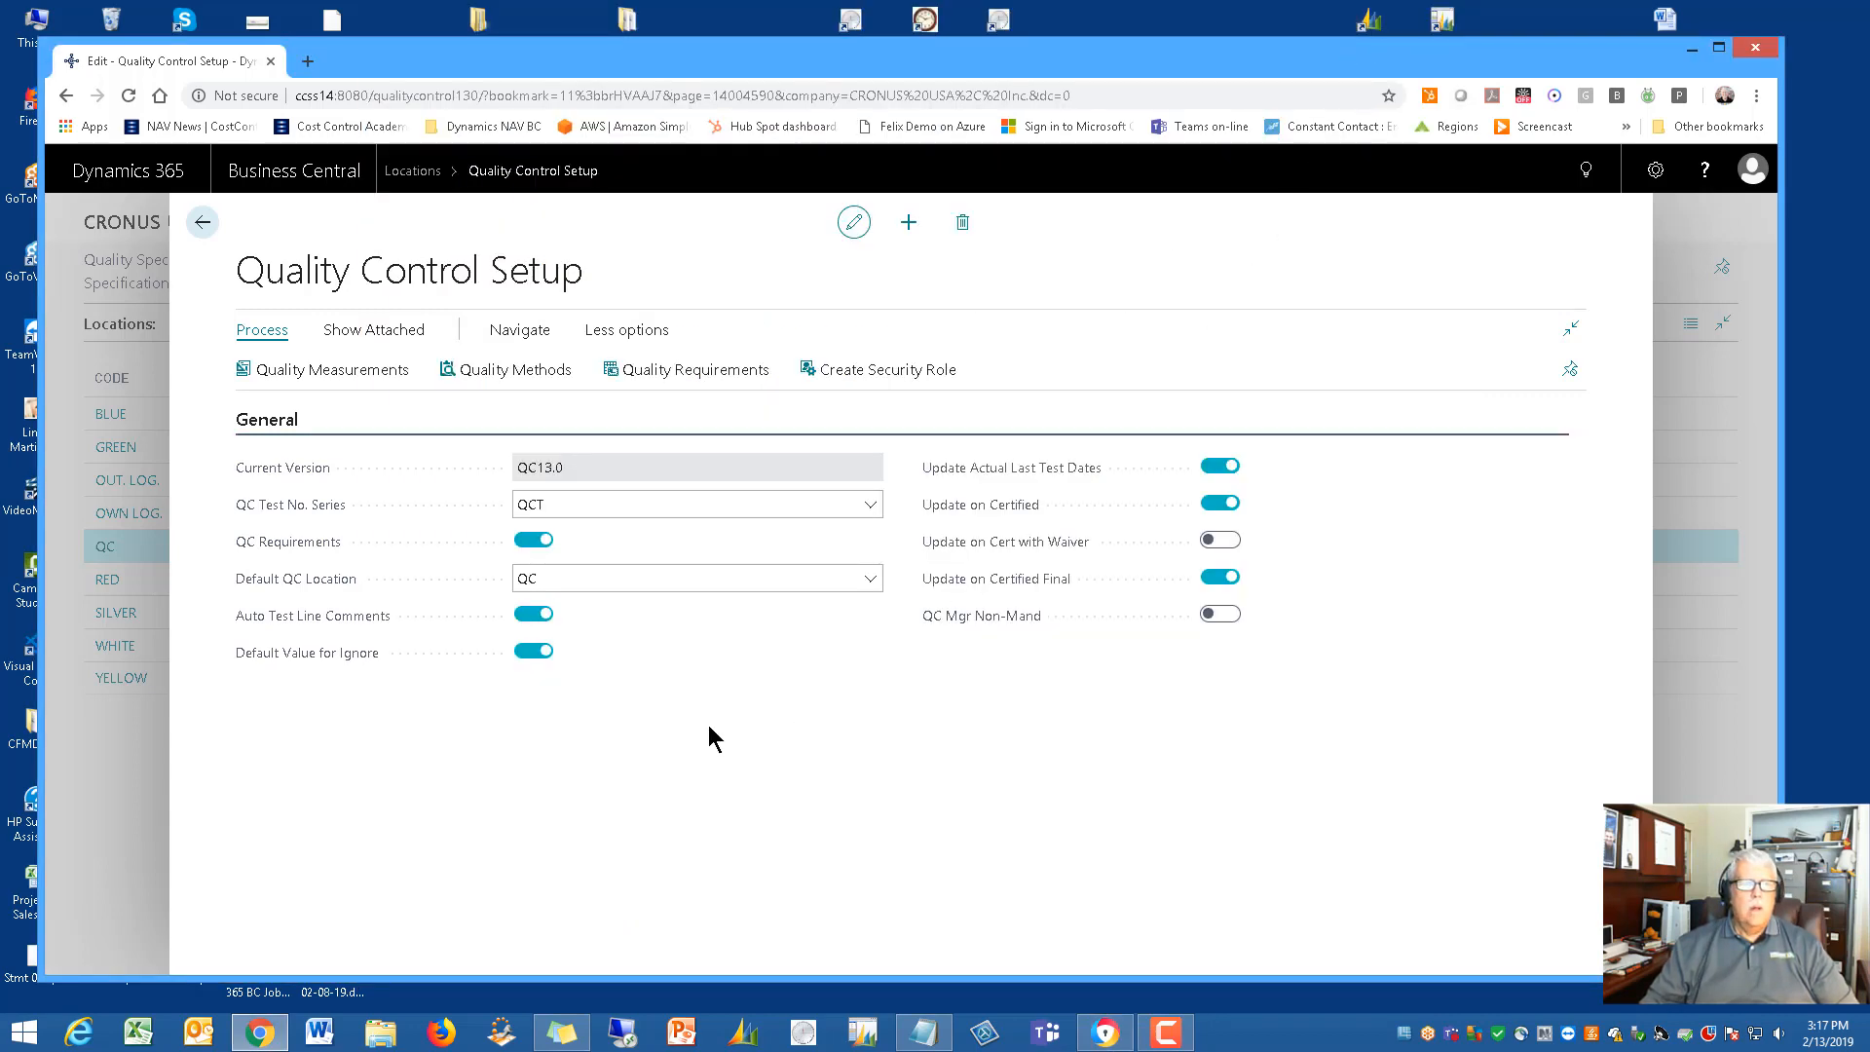
# Leave Quality Control Setup, open the Quality Specifications list, and open item 70061's specification for editing, checking its available functions
pyautogui.click(203, 223)
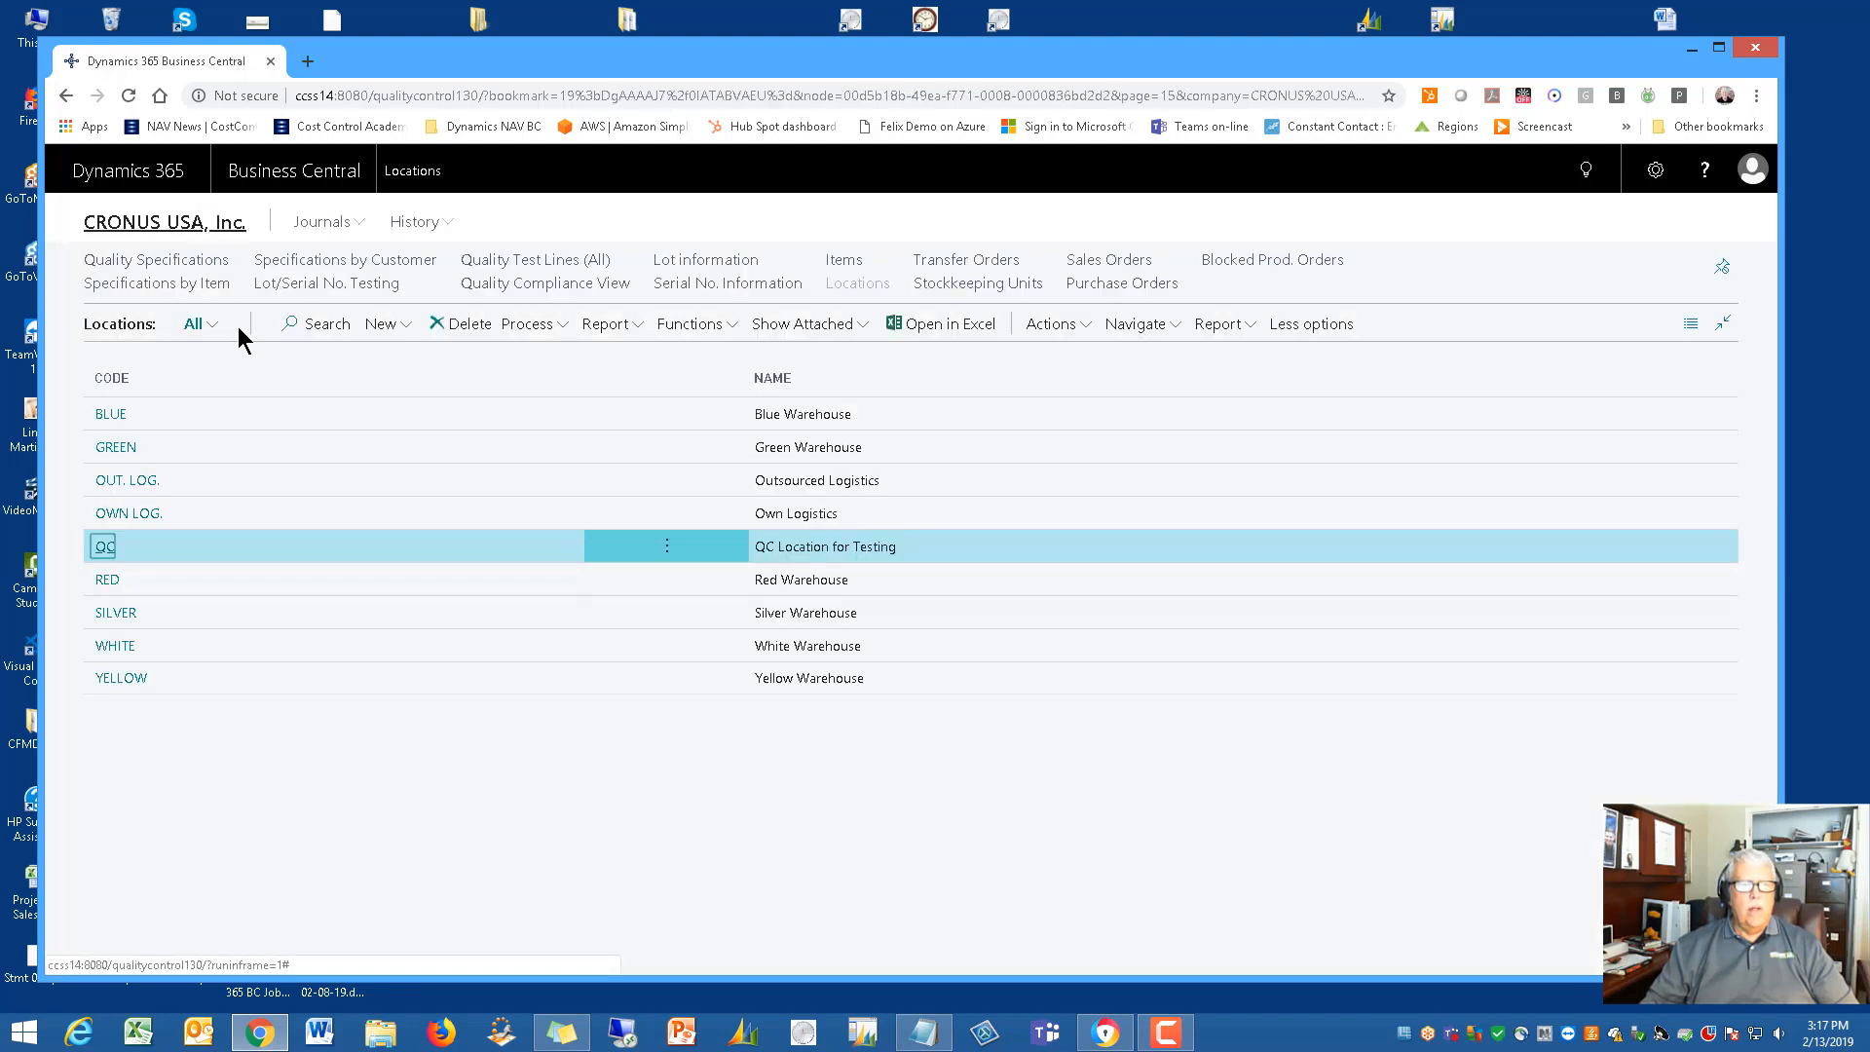
pyautogui.click(166, 263)
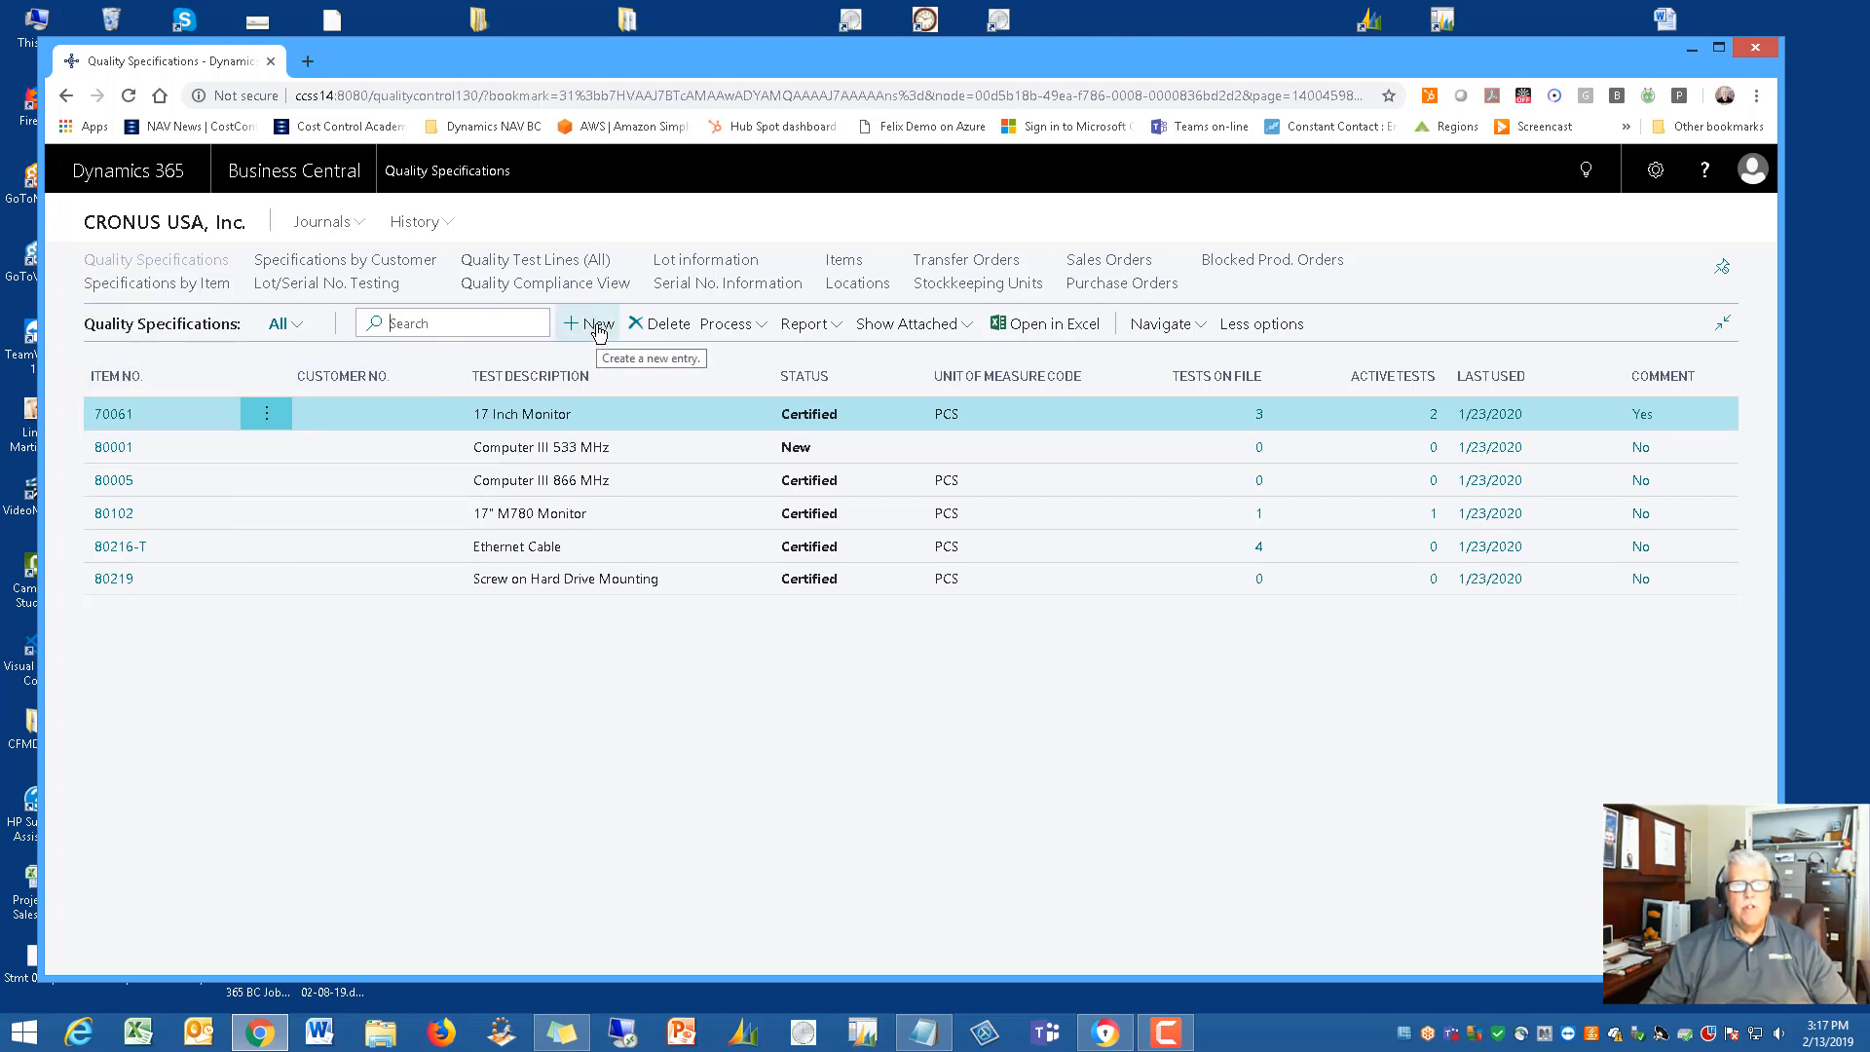
pyautogui.click(113, 416)
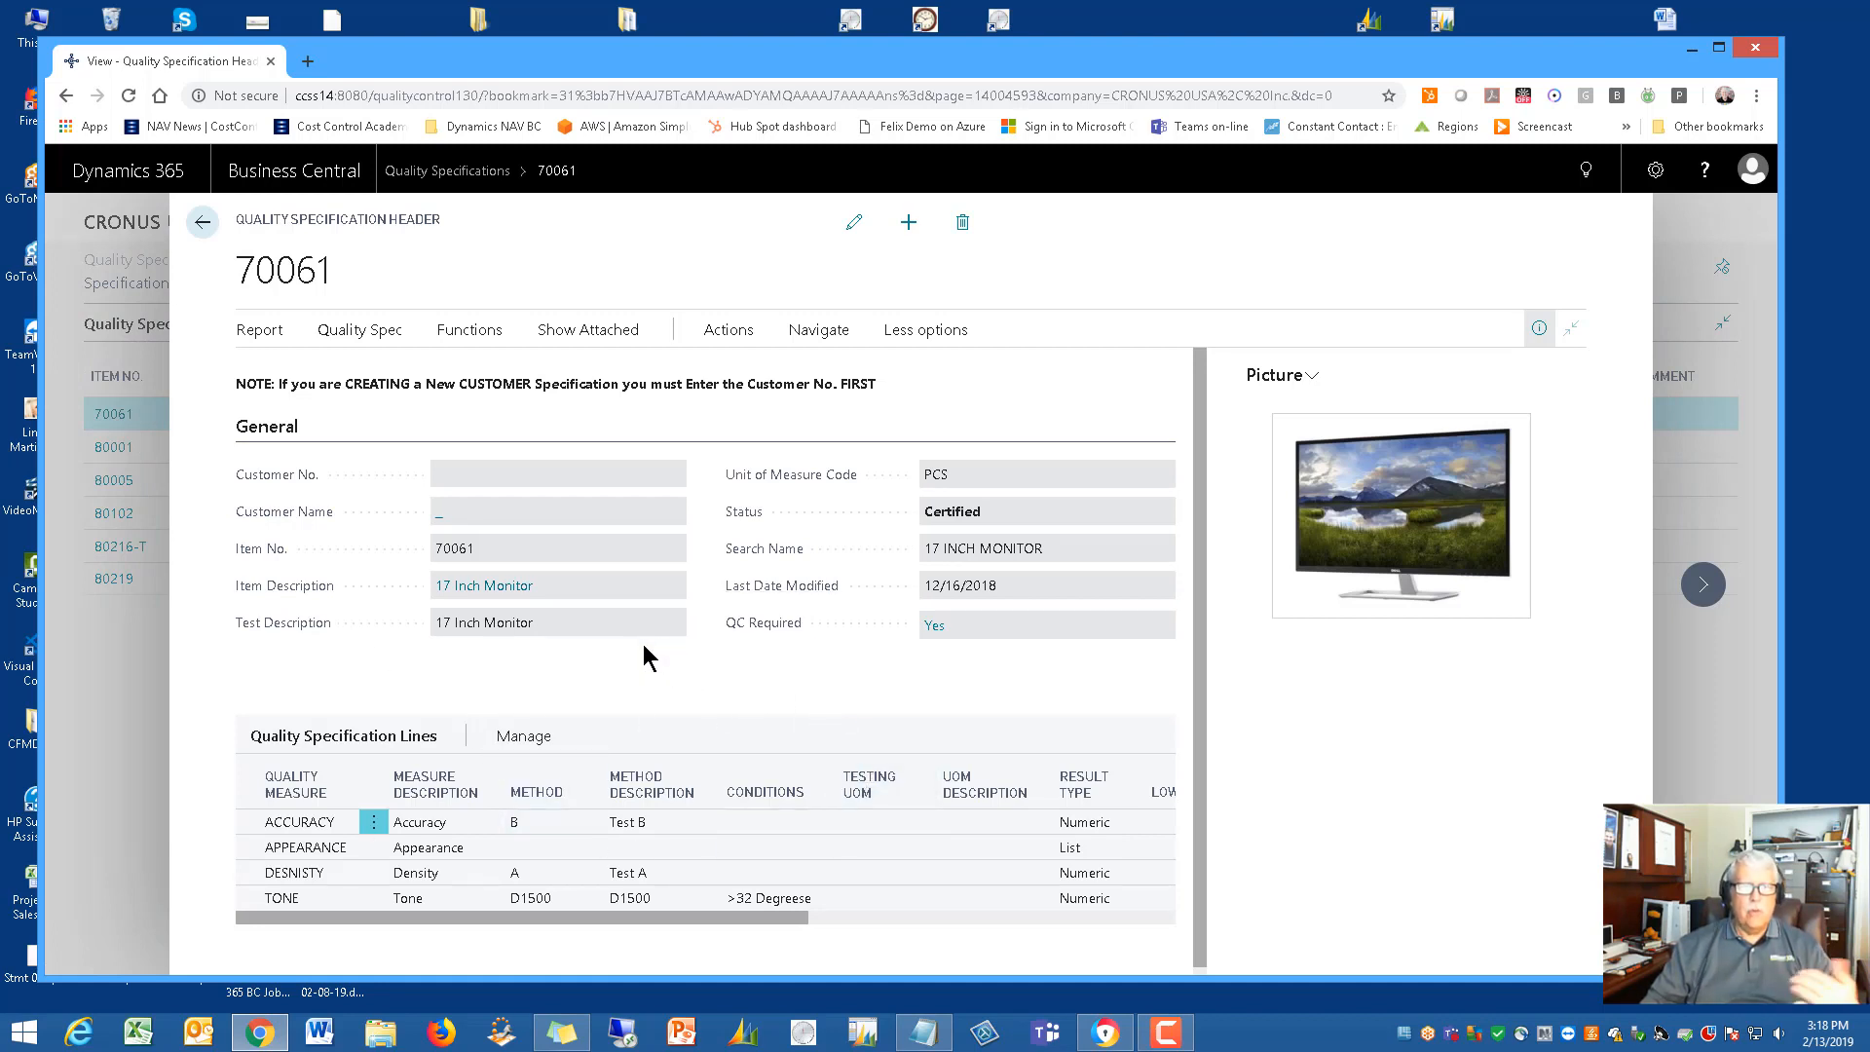
pyautogui.click(466, 332)
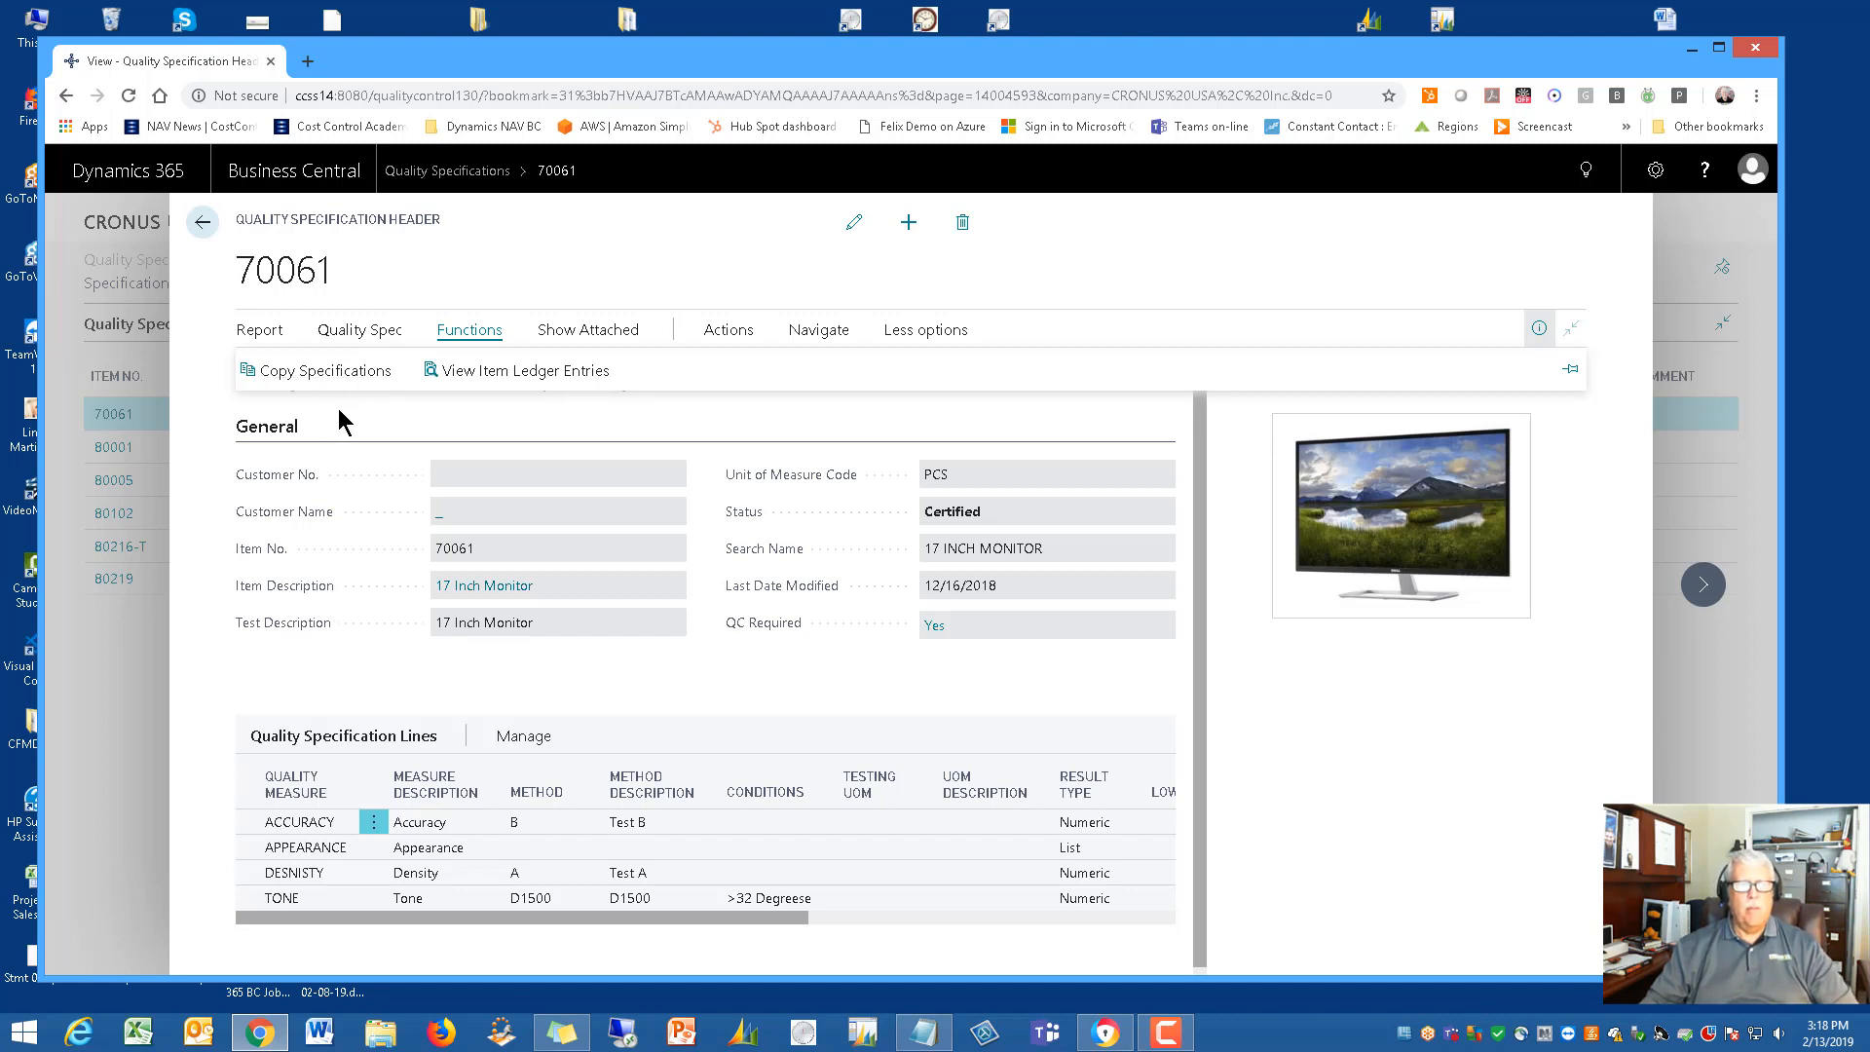
pyautogui.click(672, 686)
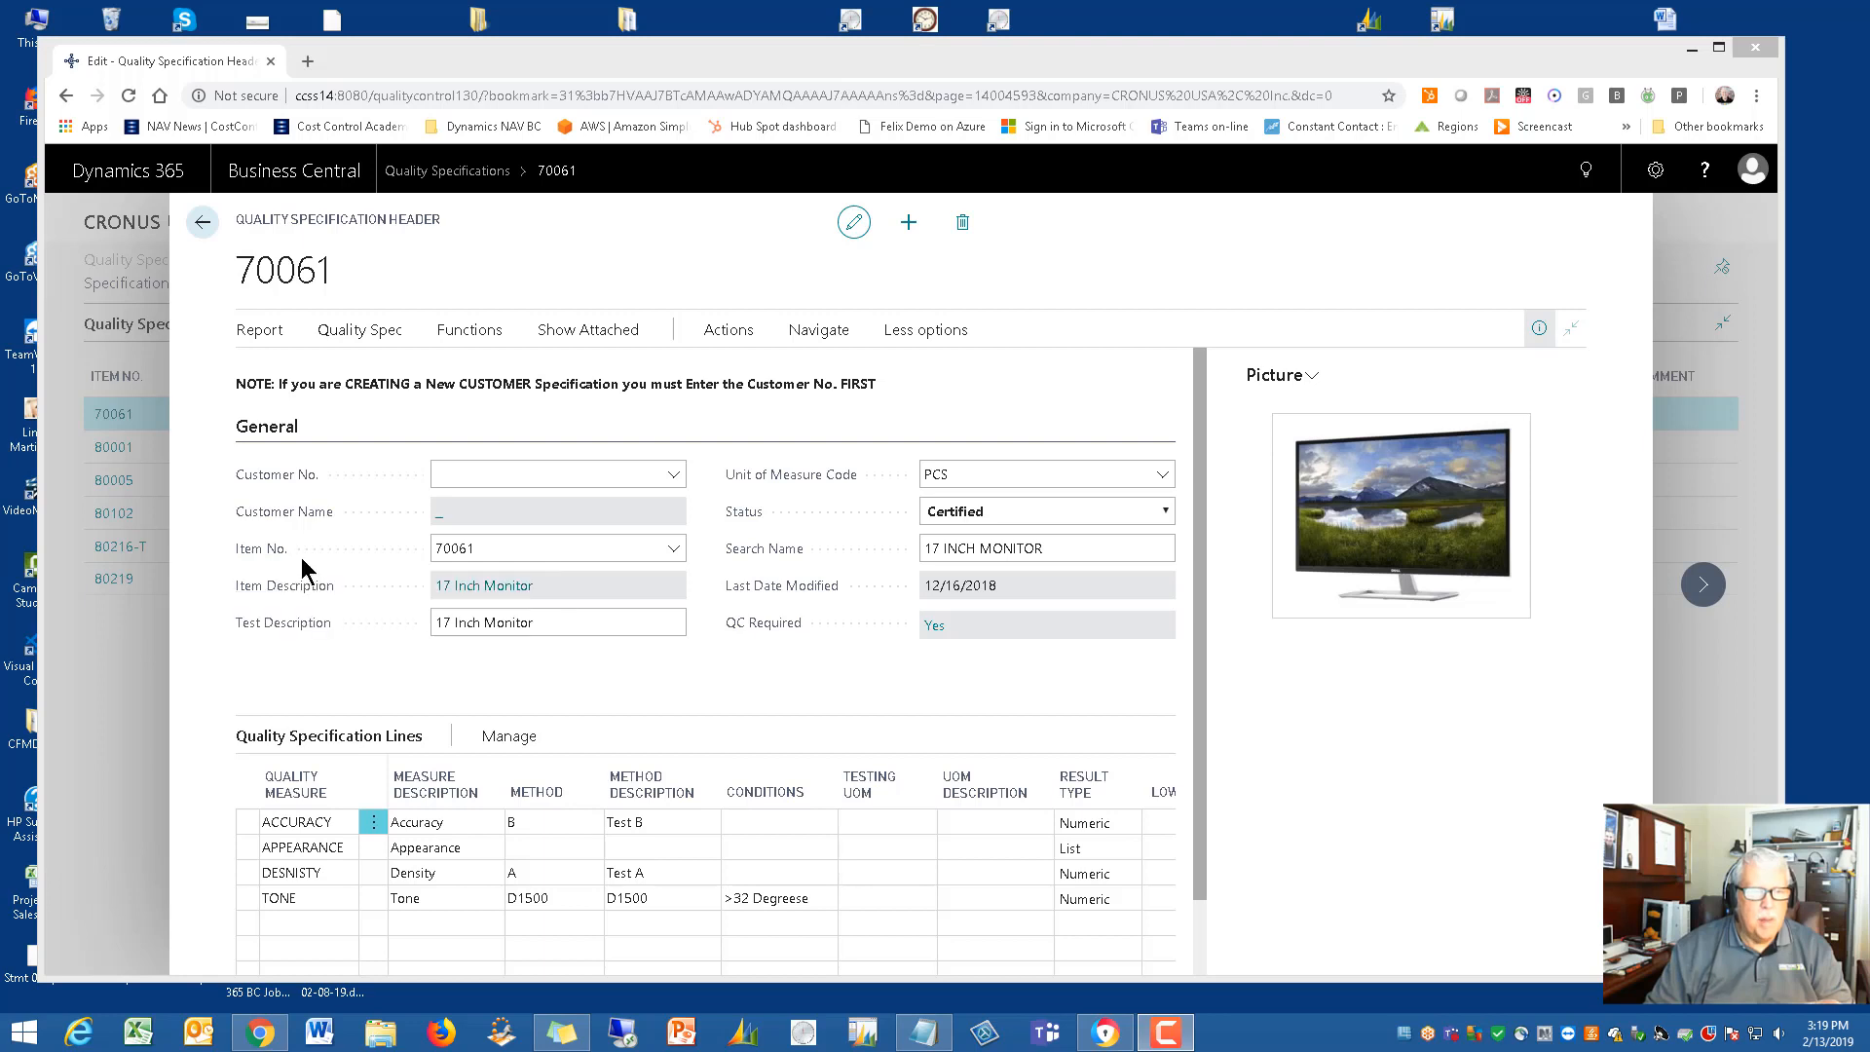
# Review the specification header's item number choices, test description and unit of measure code for item 70061
pyautogui.click(518, 549)
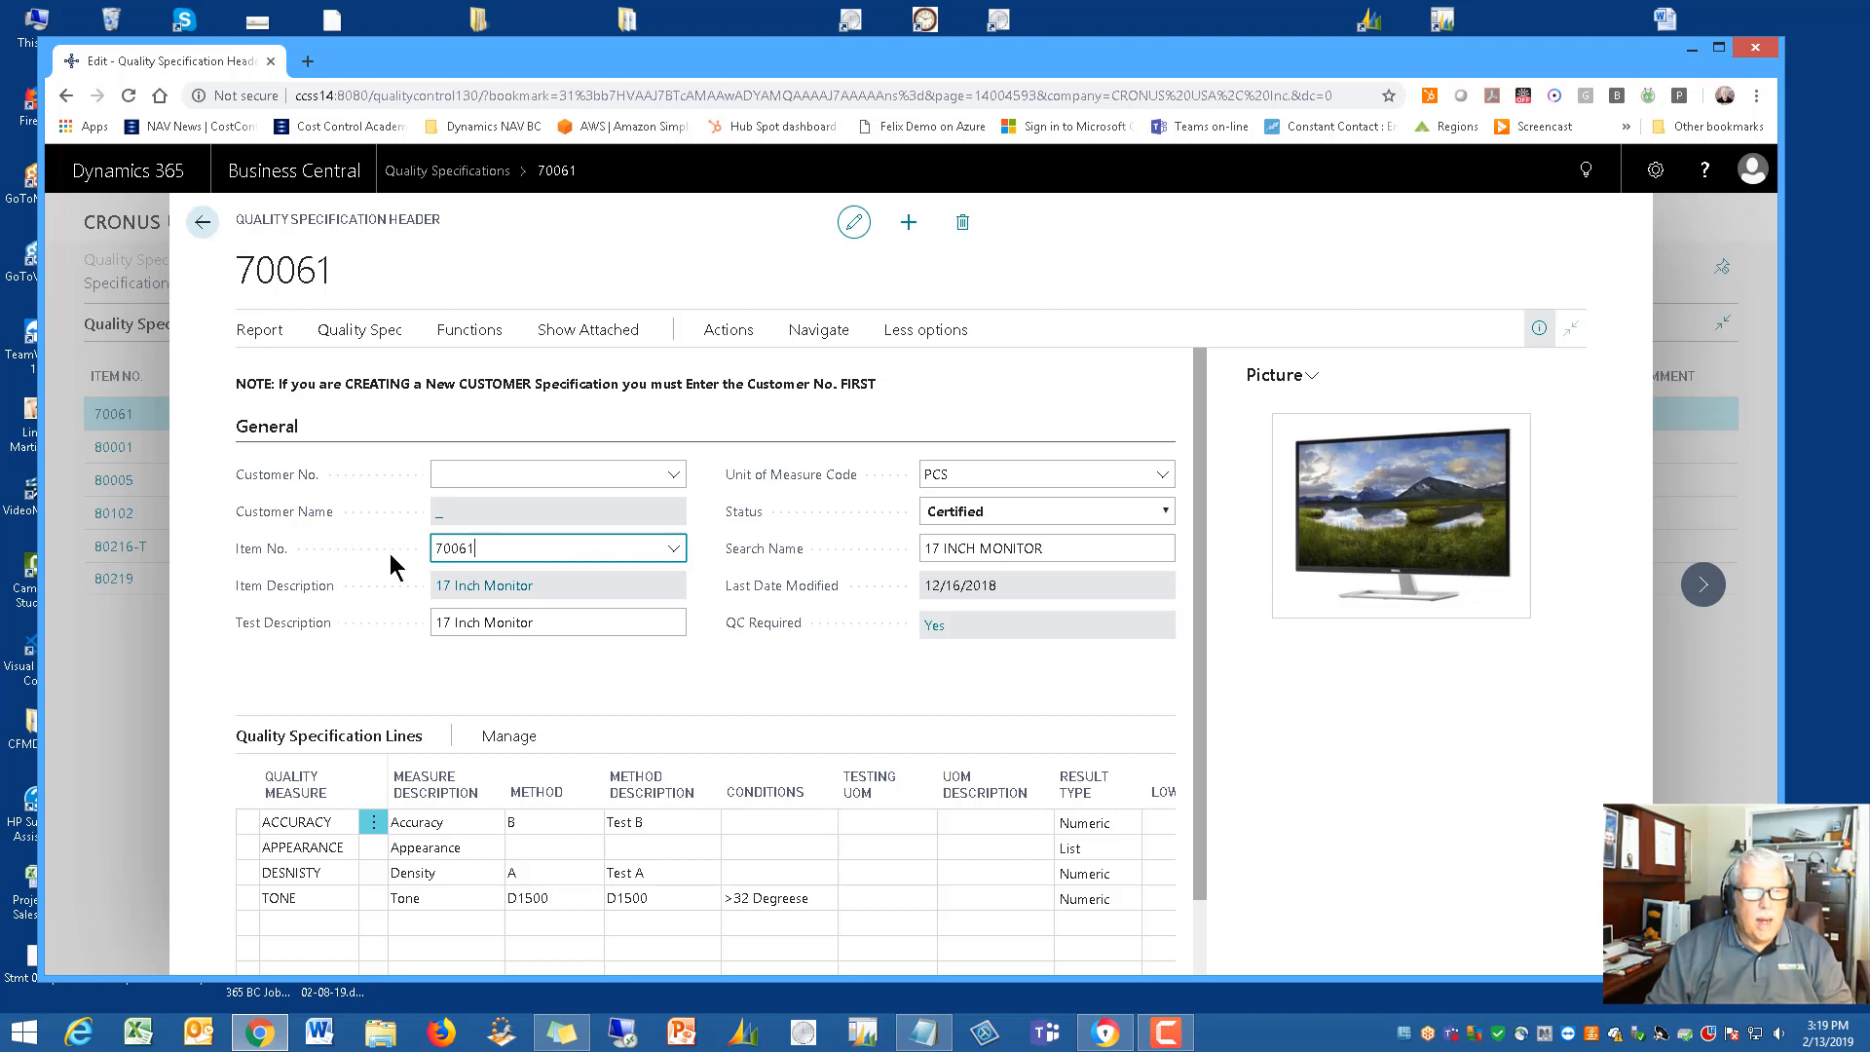
pyautogui.click(674, 551)
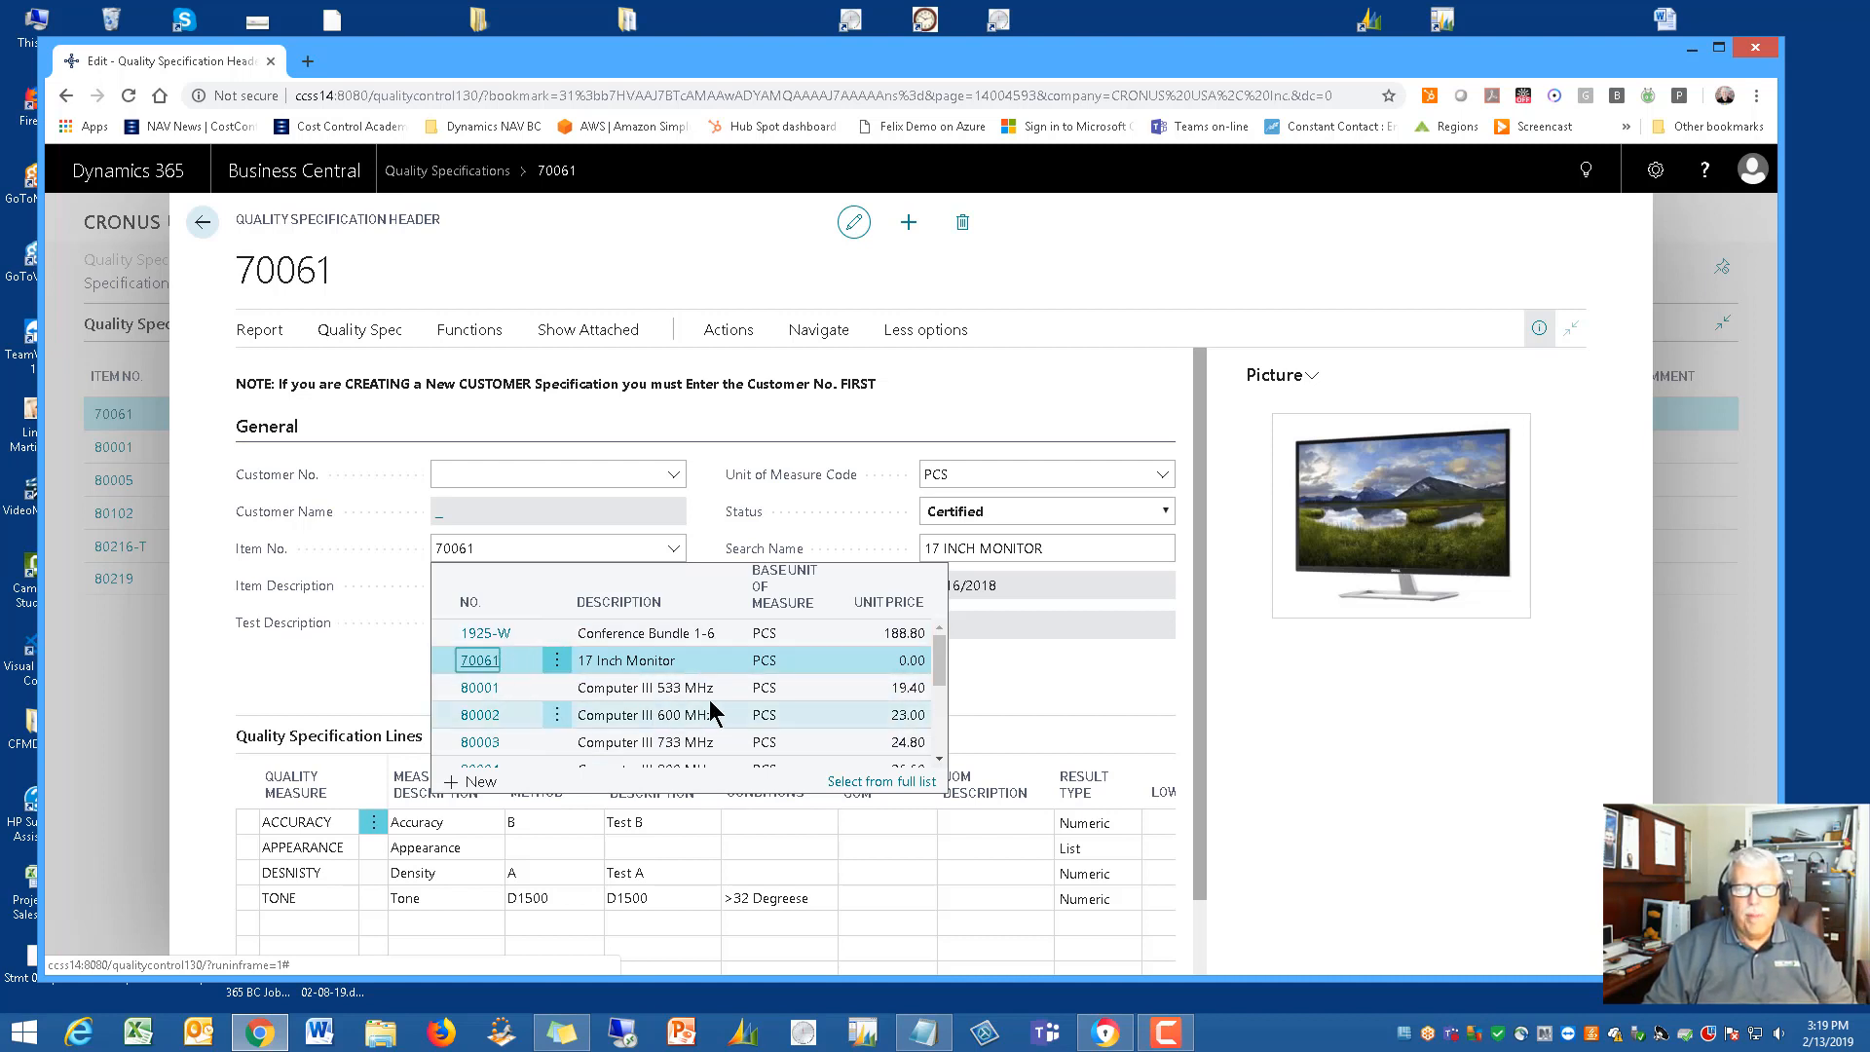
pyautogui.moveTo(934, 663)
pyautogui.mouseDown()
pyautogui.moveTo(941, 737)
pyautogui.moveTo(932, 652)
pyautogui.mouseUp()
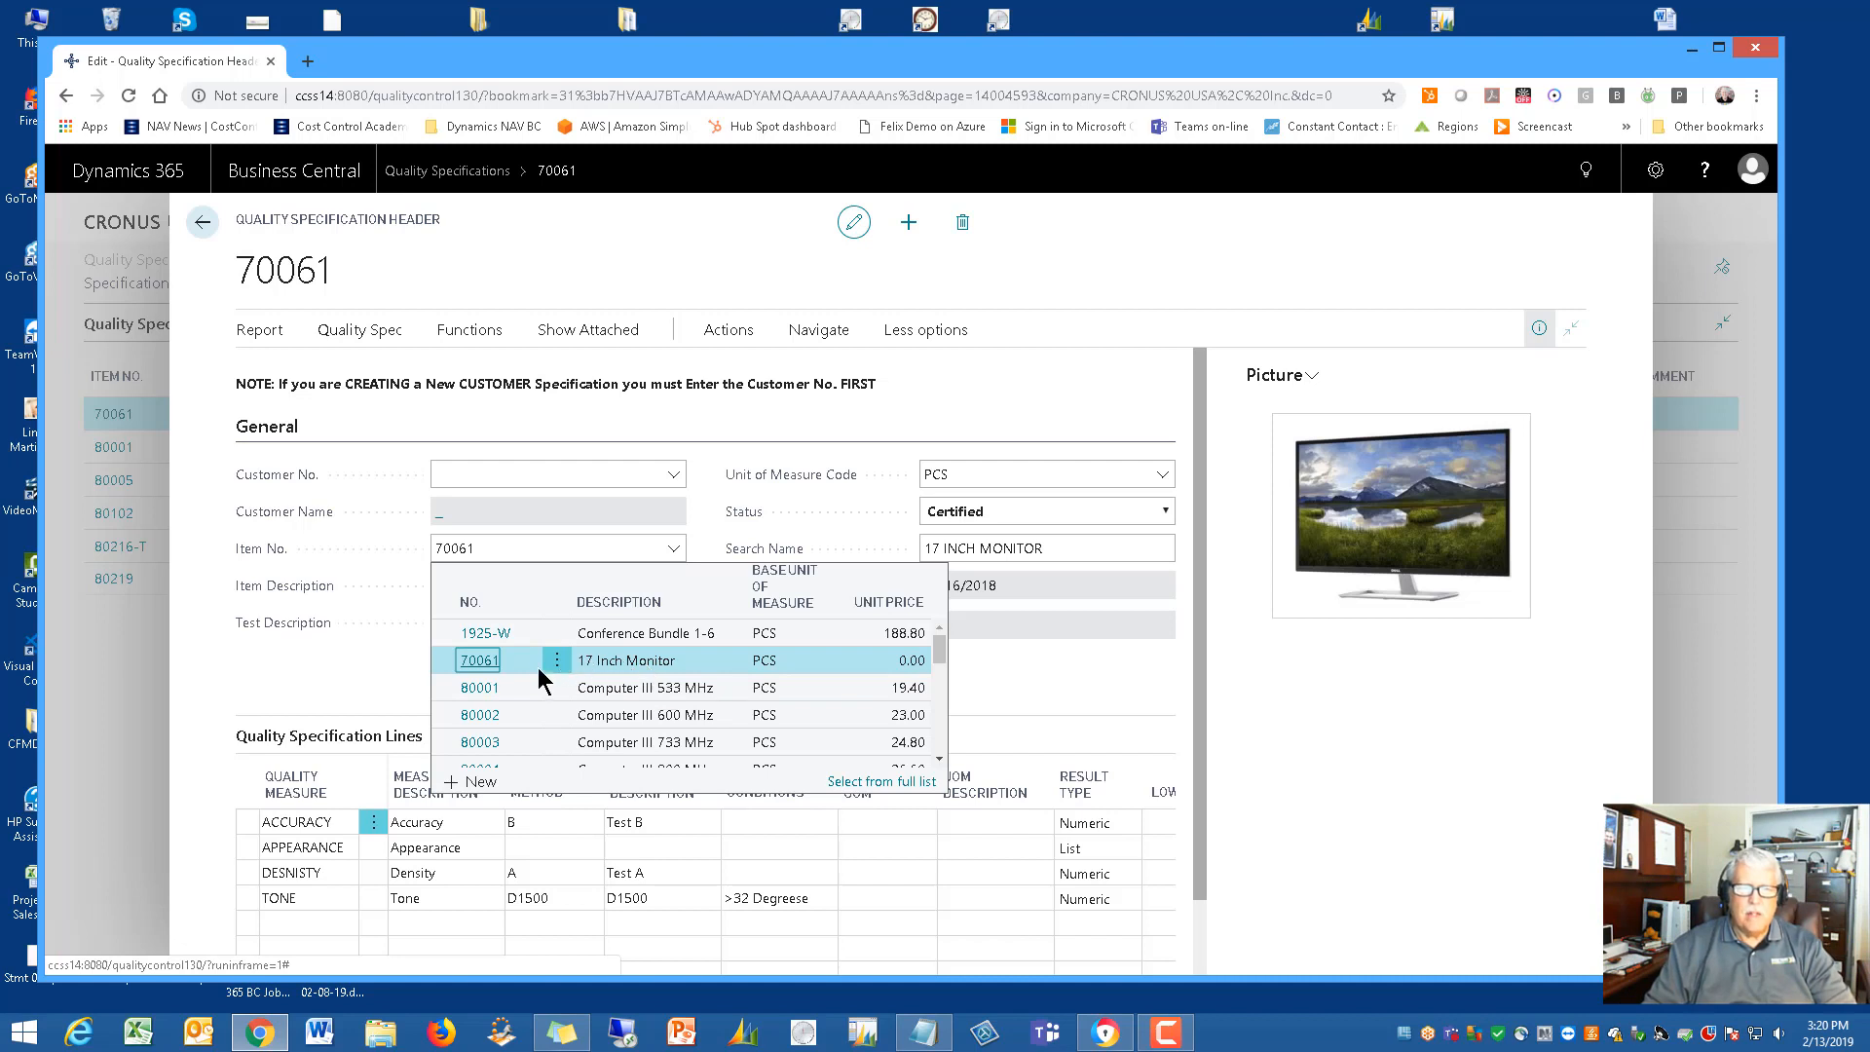
pyautogui.press('Escape')
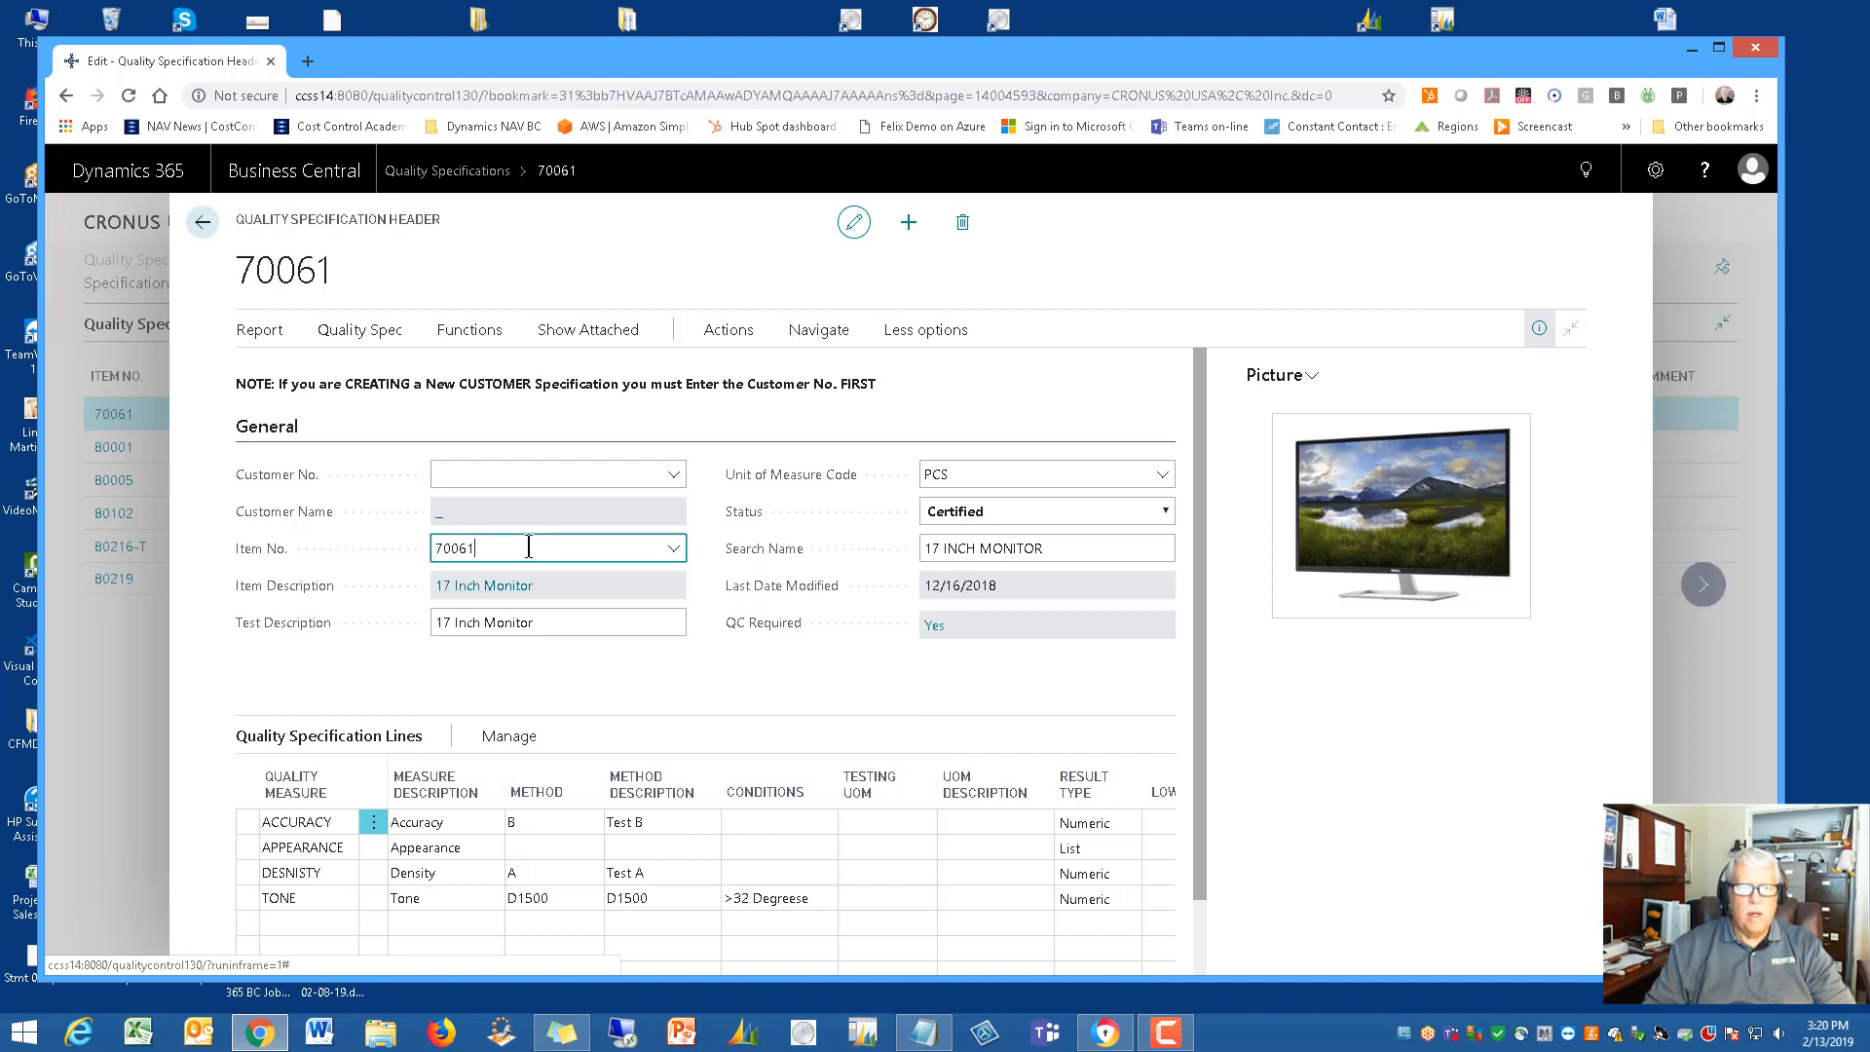
pyautogui.click(577, 621)
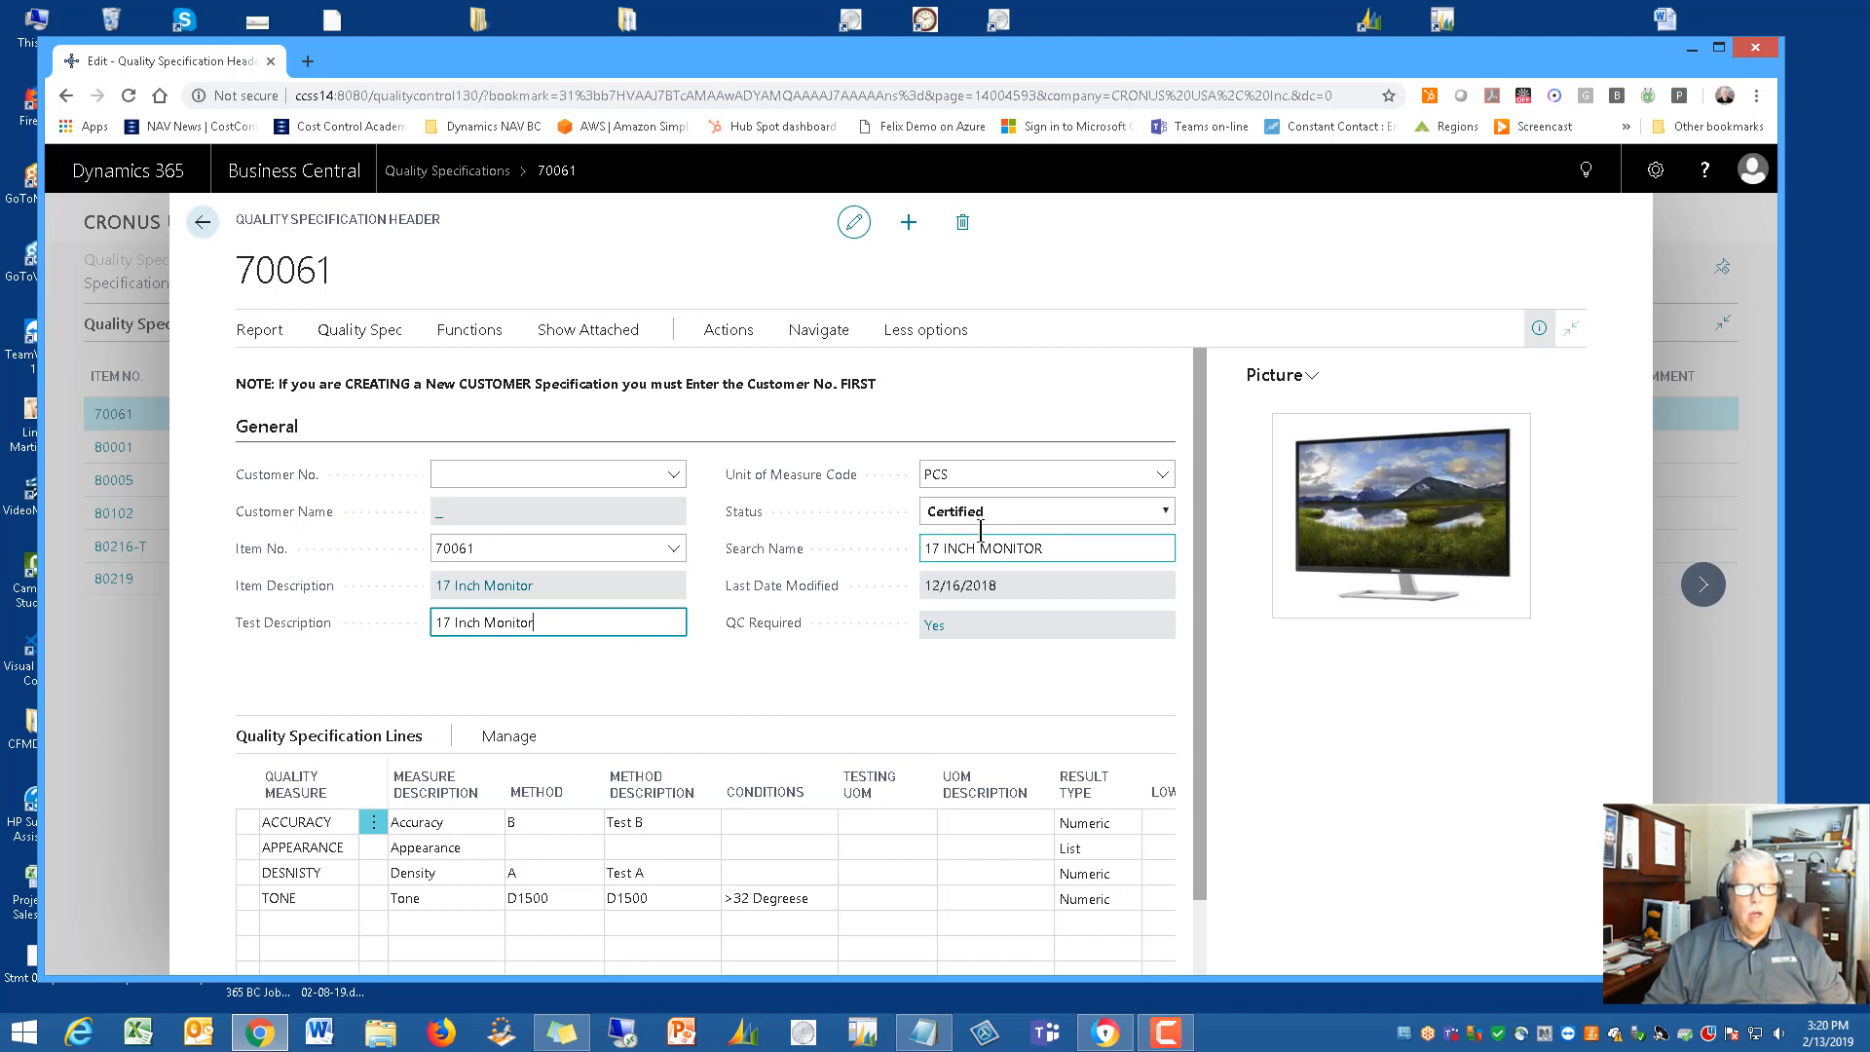
pyautogui.click(979, 474)
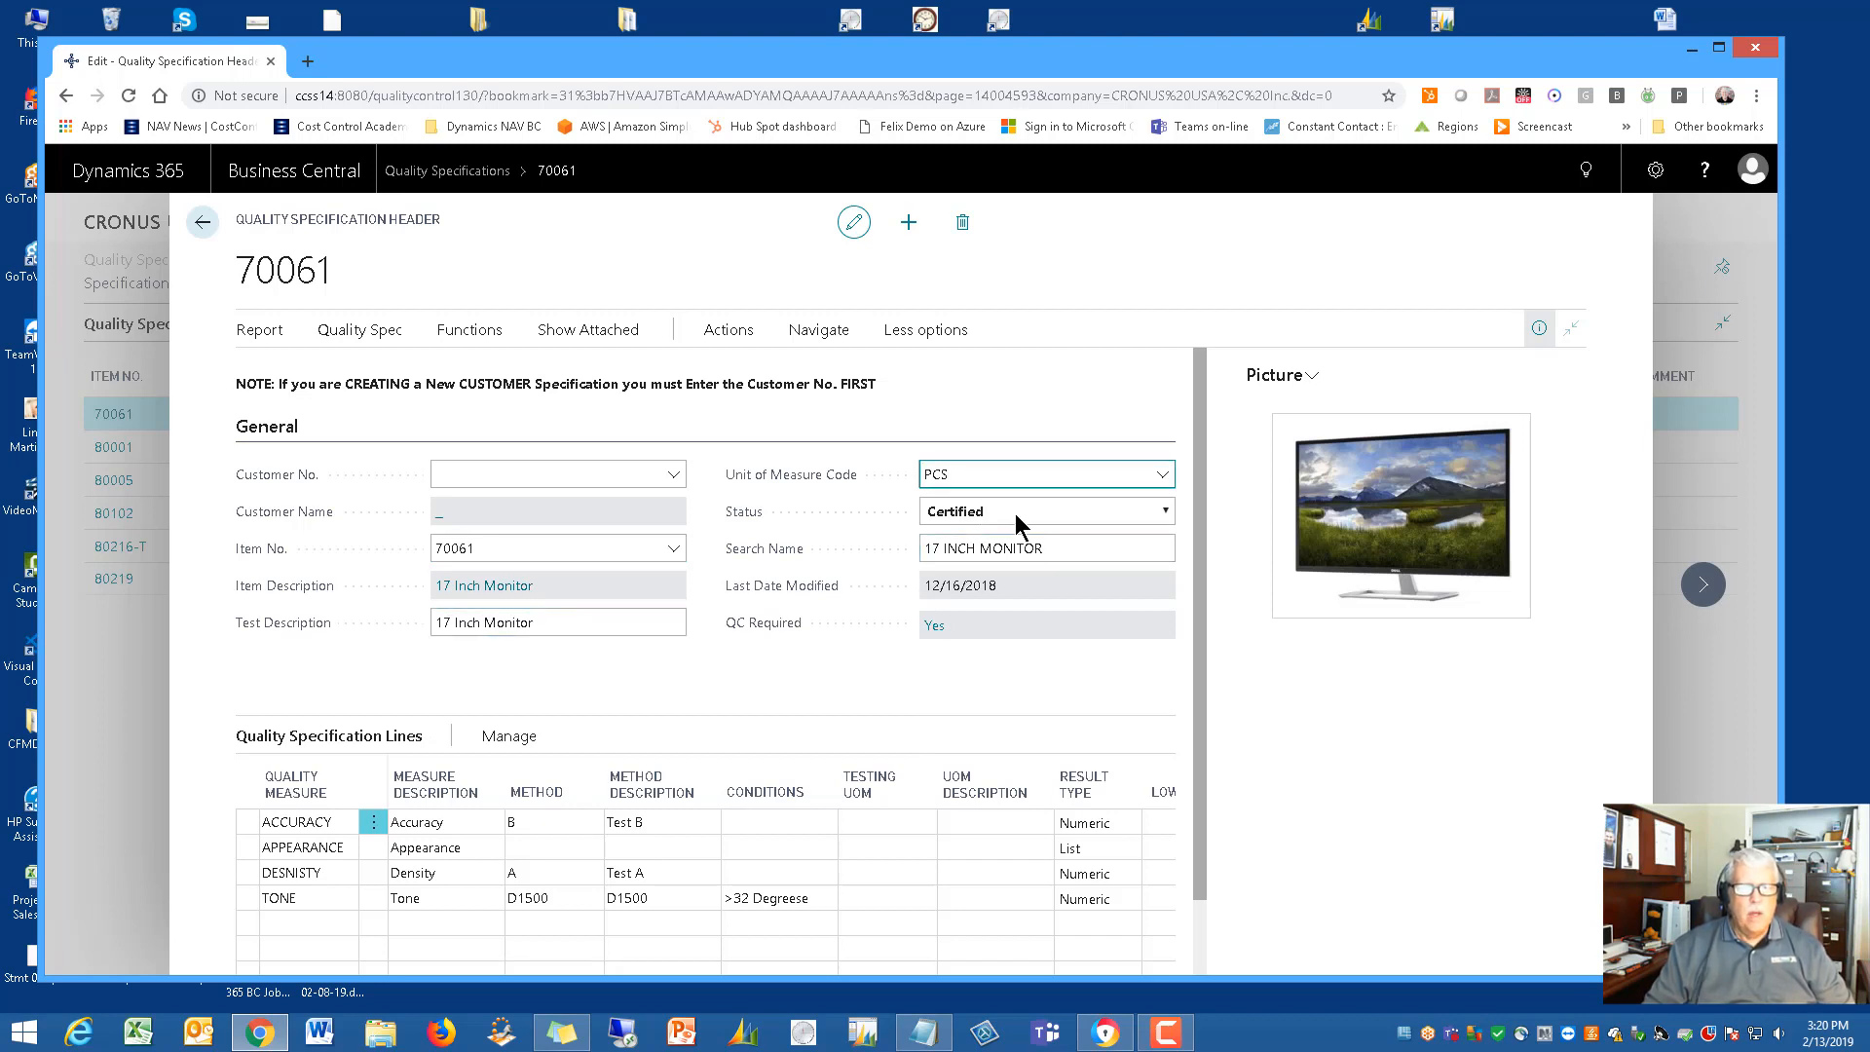
# Set the status of item 70061's quality specification to Under Development
pyautogui.click(1014, 513)
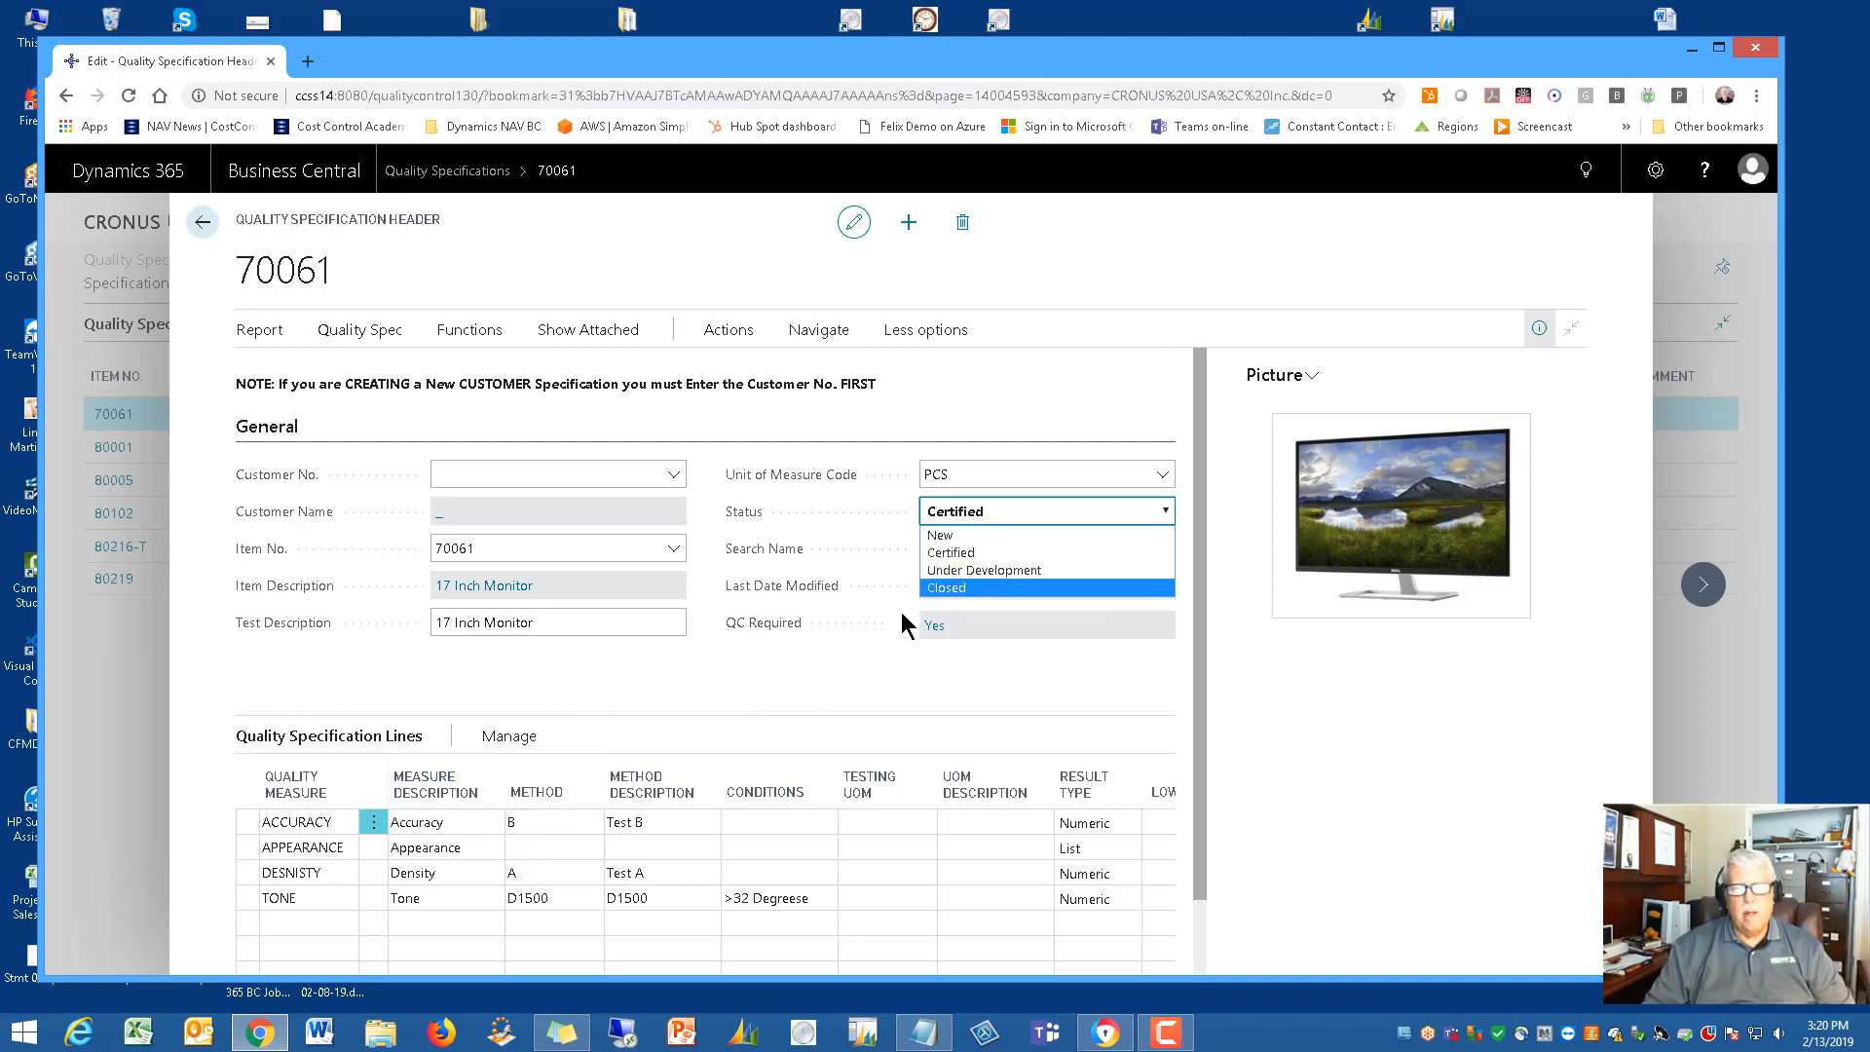
pyautogui.click(989, 571)
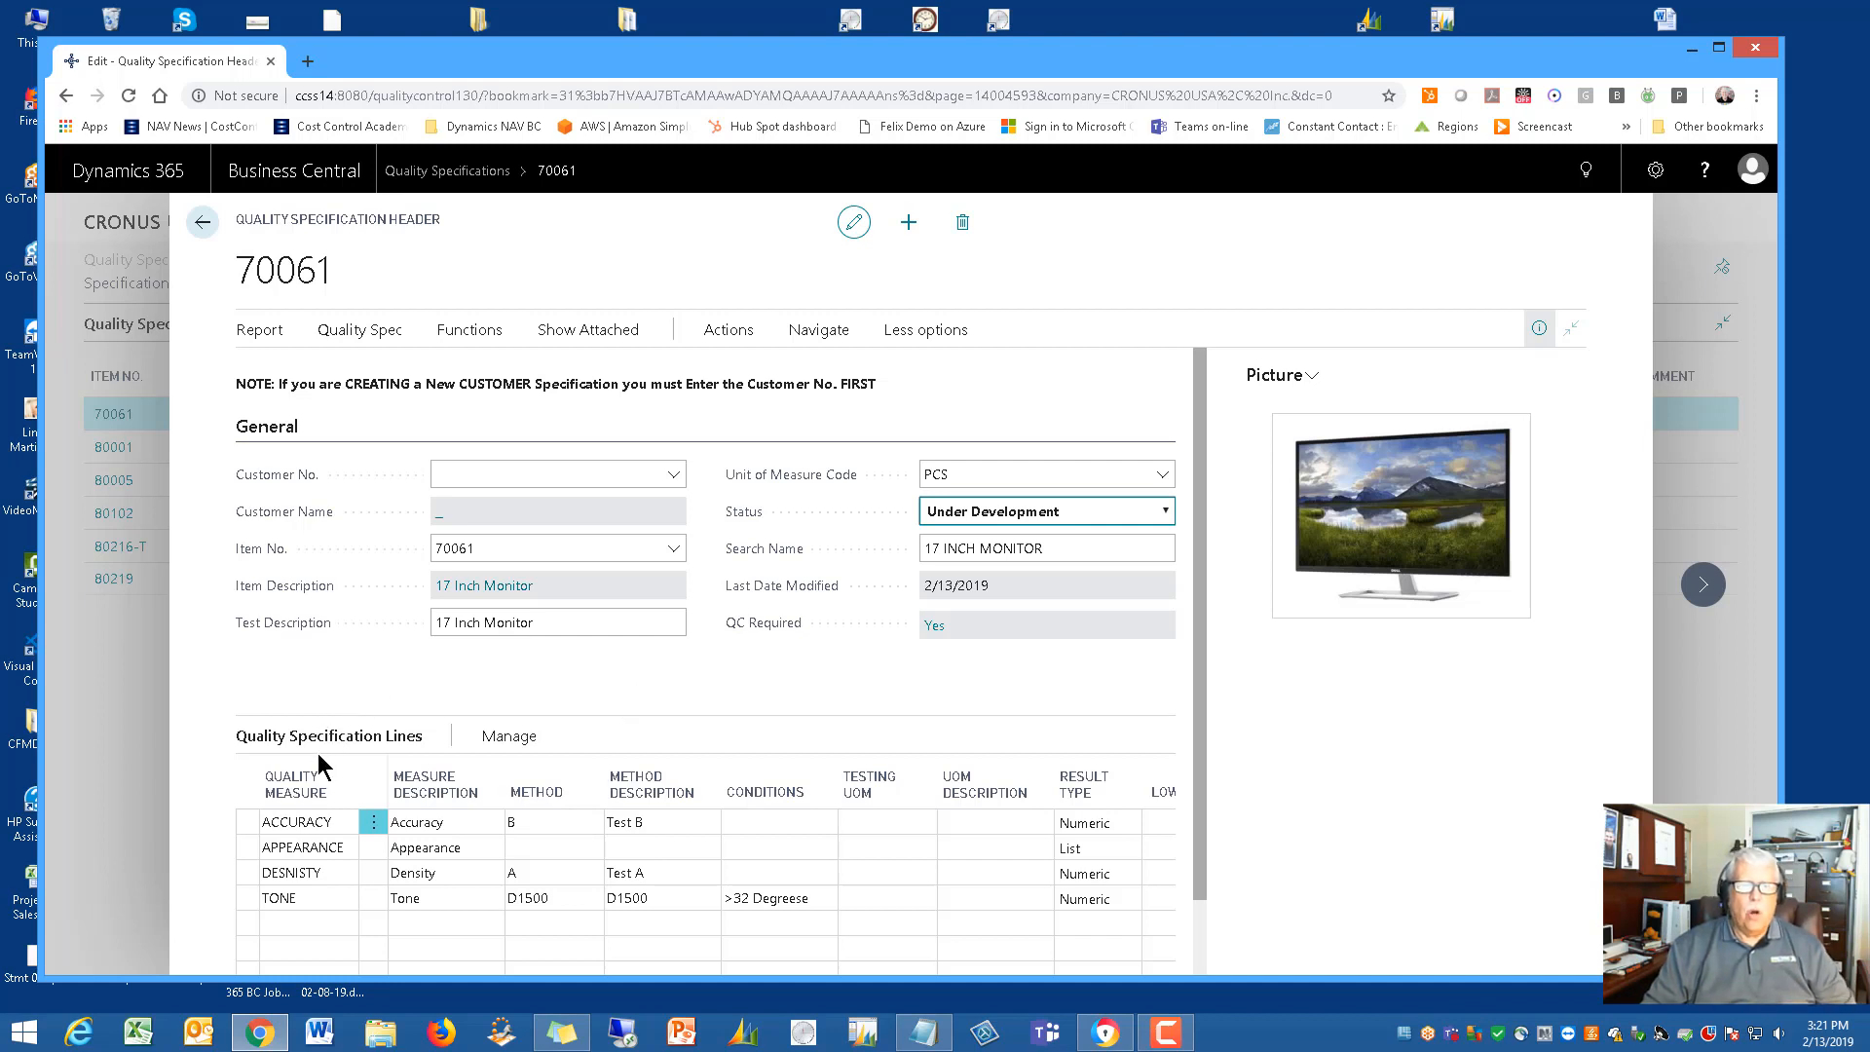
# Look through the available quality measures for the ACCURACY specification line, keeping its current measure
pyautogui.click(314, 822)
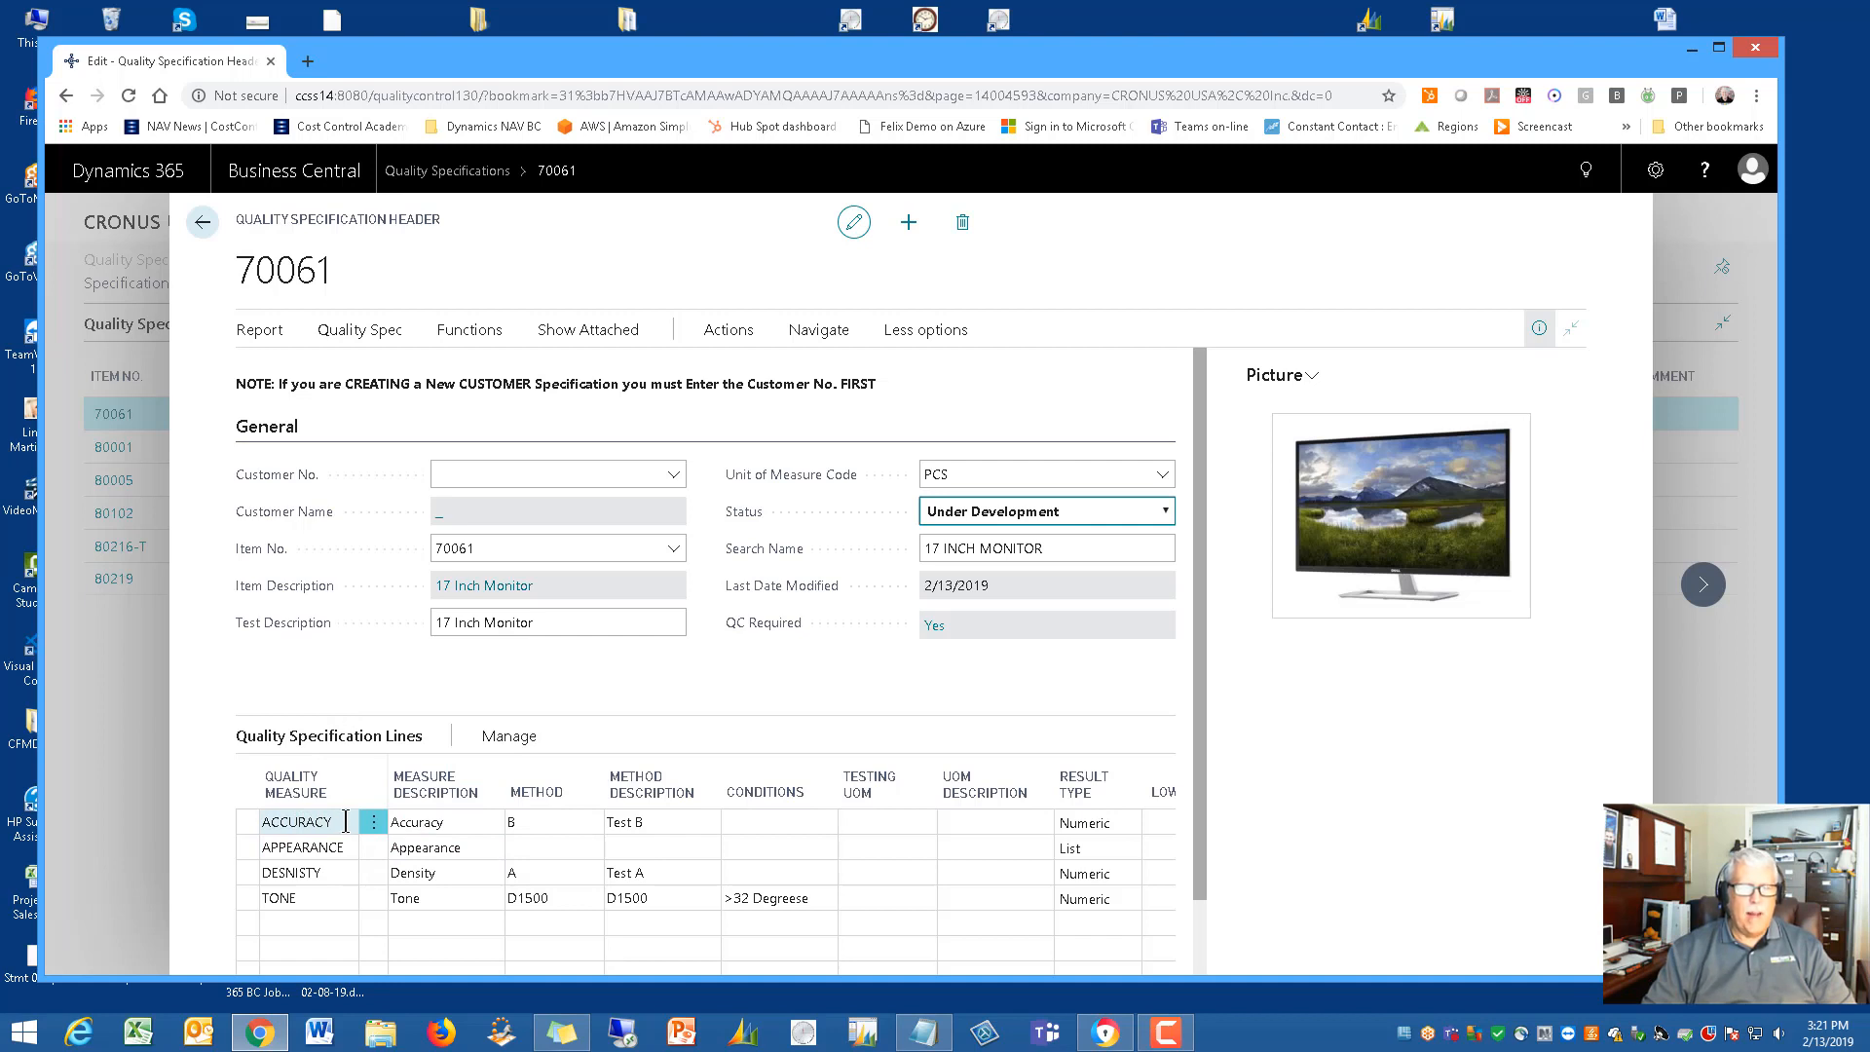
pyautogui.click(346, 822)
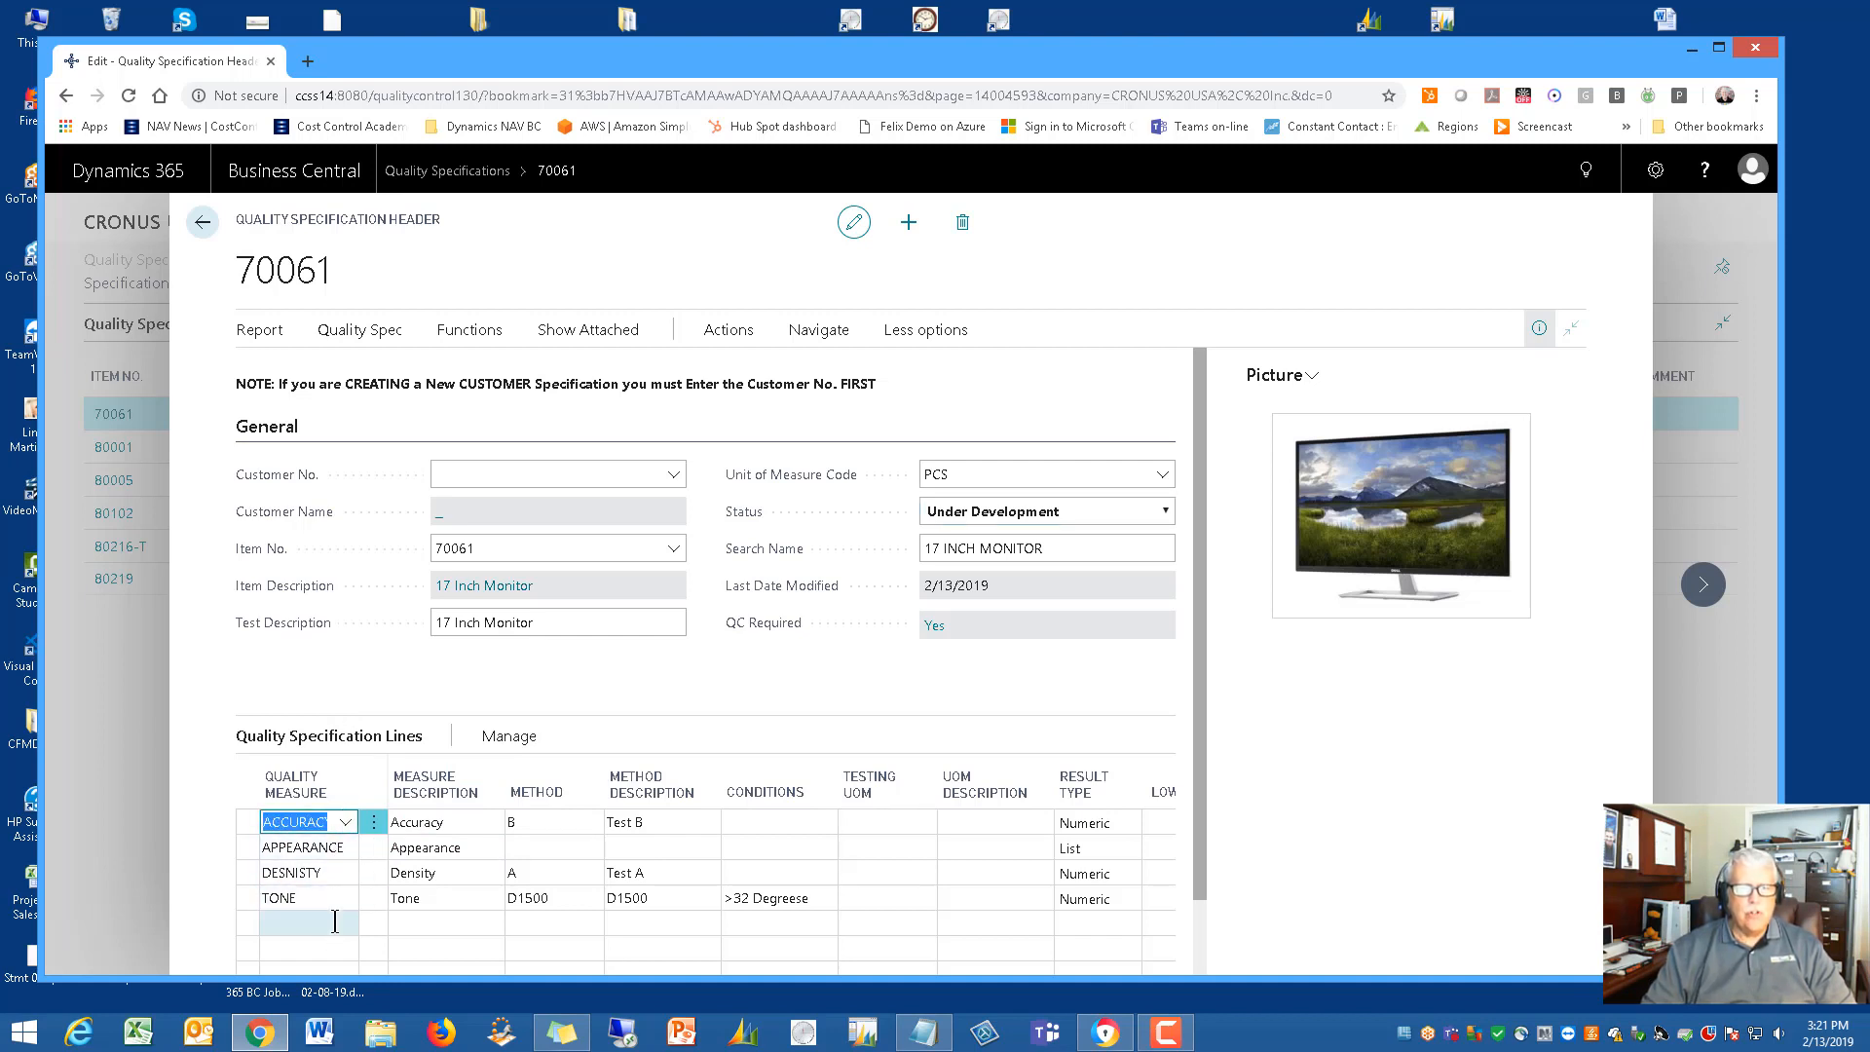
pyautogui.click(346, 821)
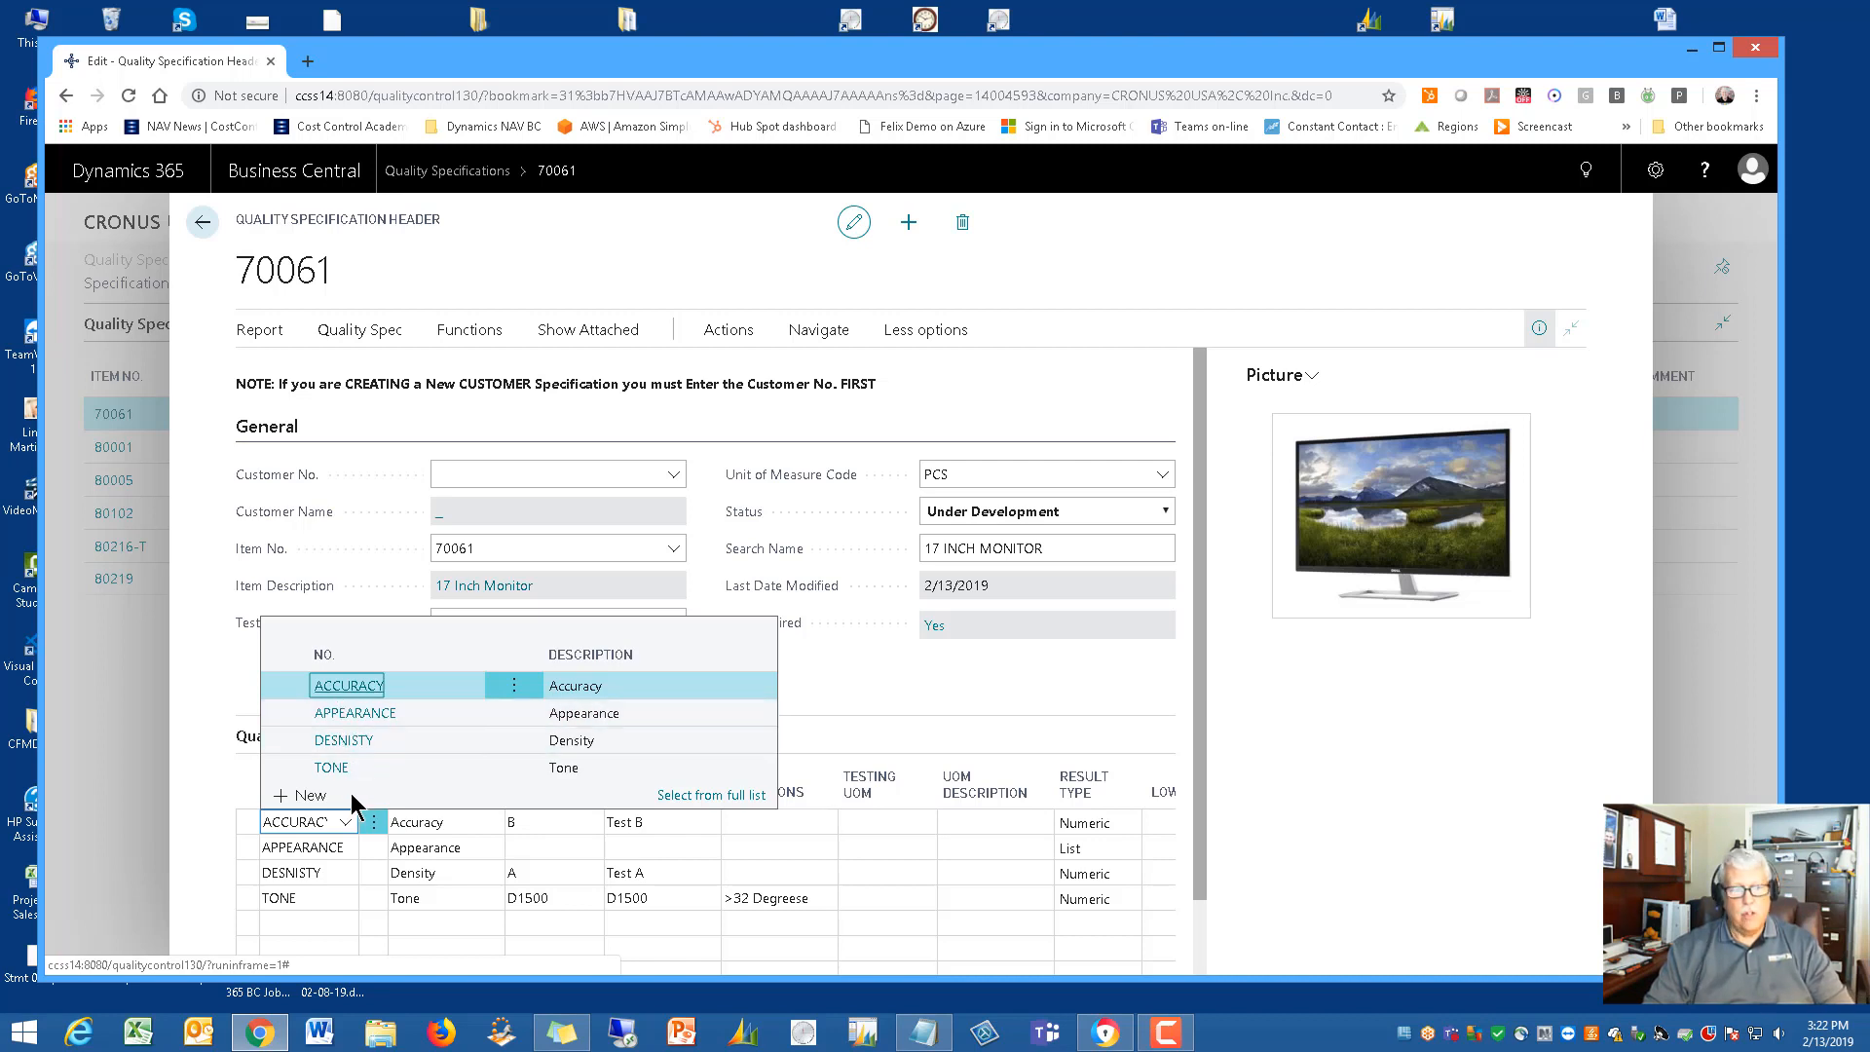
pyautogui.press('Escape')
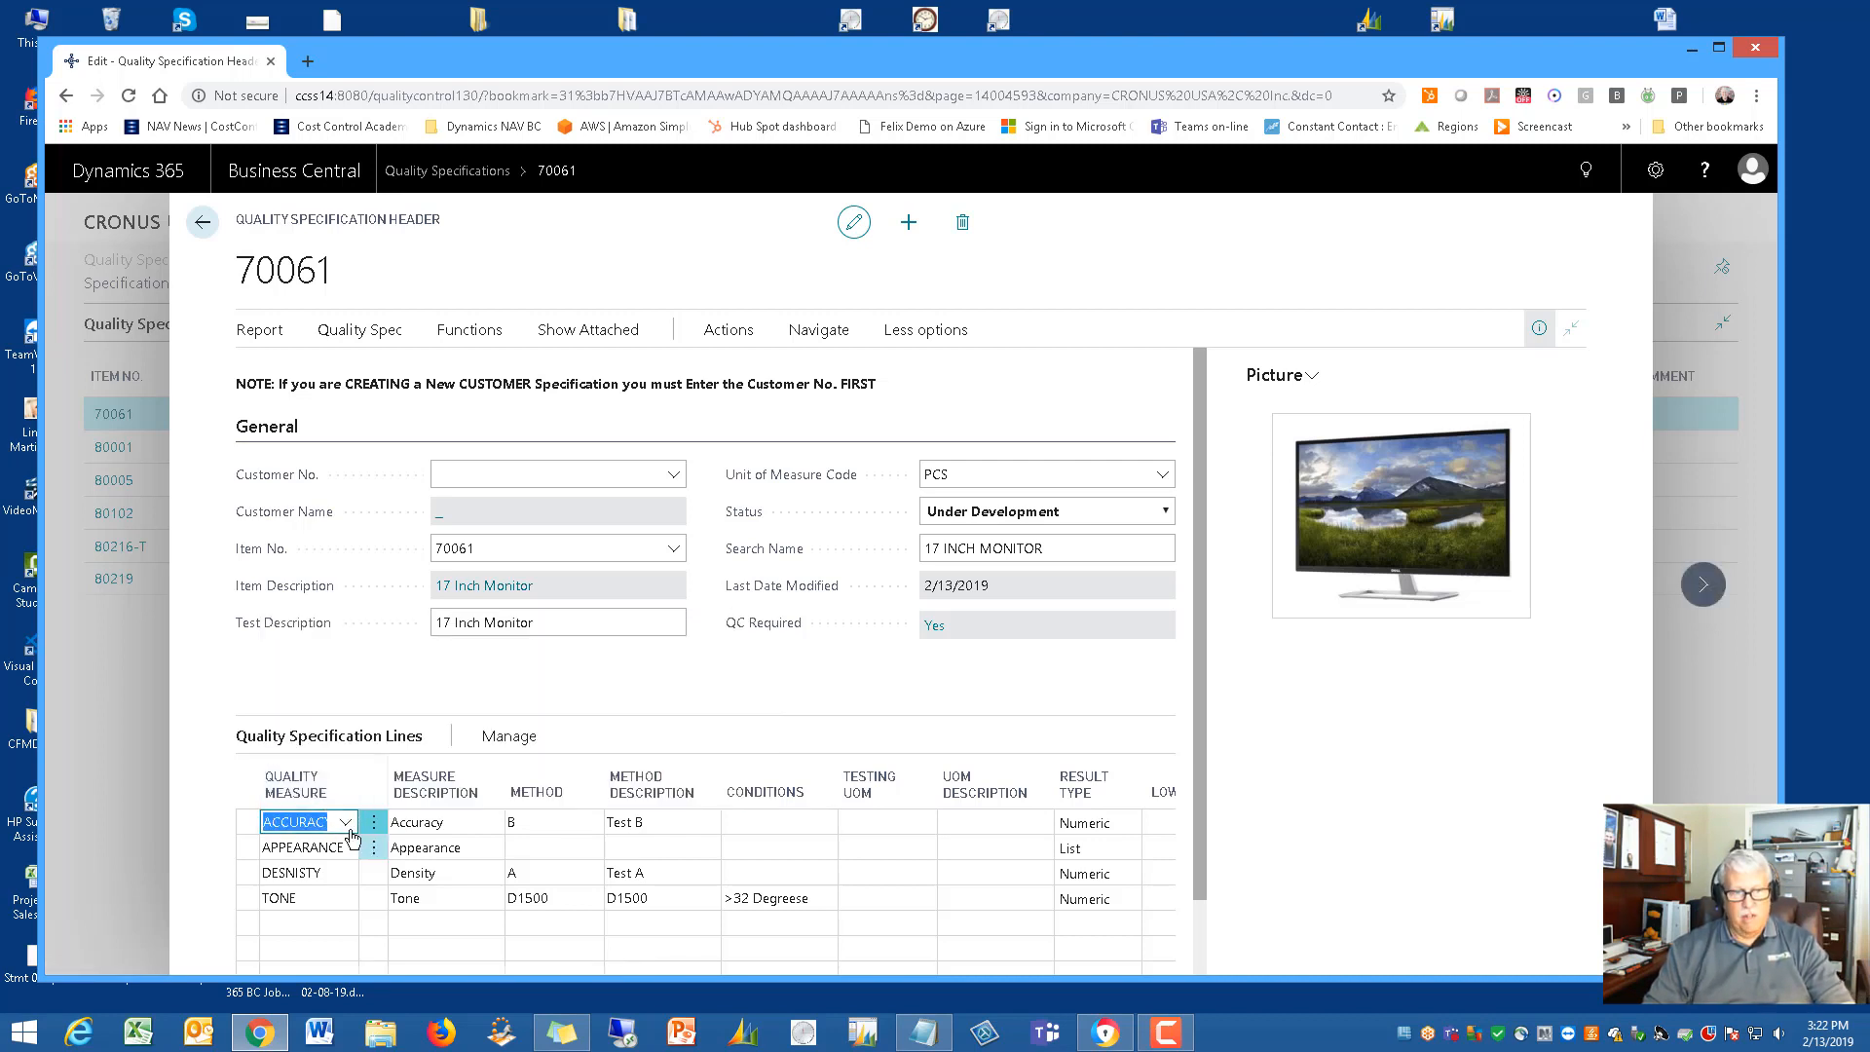
# Examine the ACCURACY line's method, conditions, testing unit, result type, limits and nominal value, plus the TONE line's conditions
pyautogui.click(551, 824)
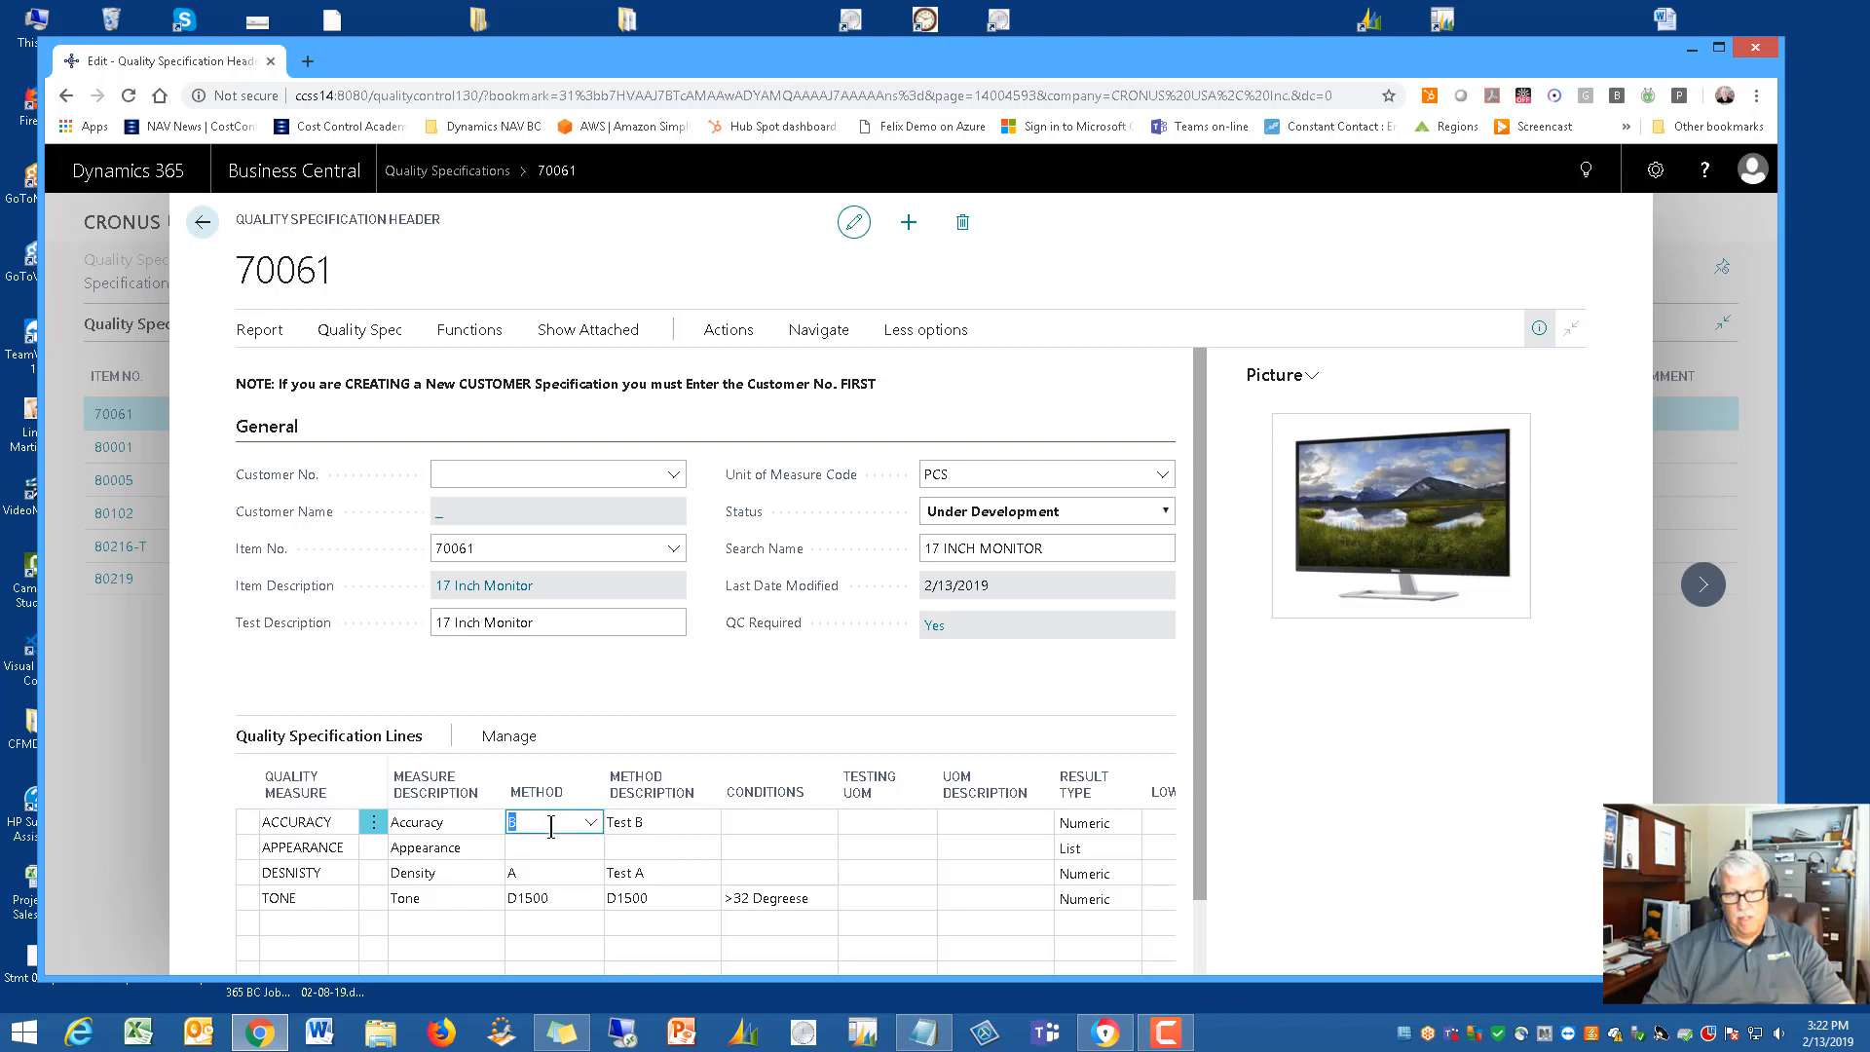
pyautogui.click(616, 826)
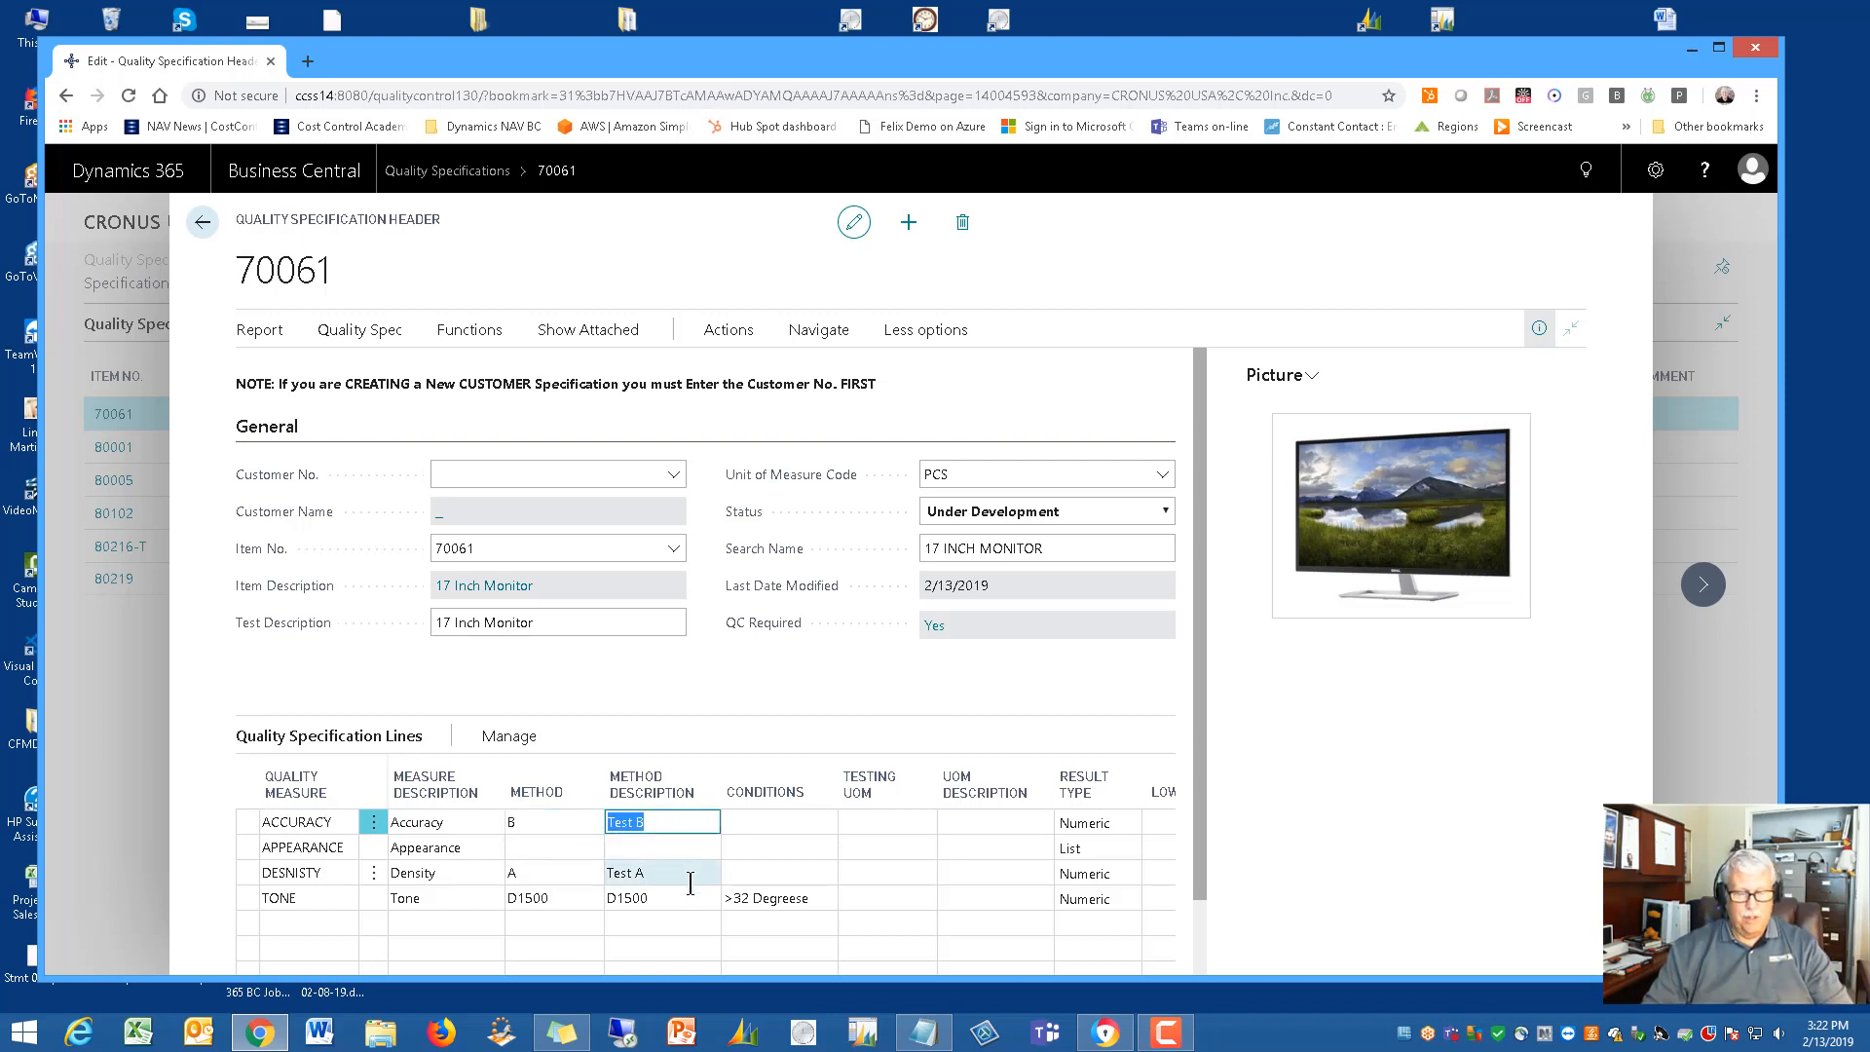
pyautogui.click(760, 826)
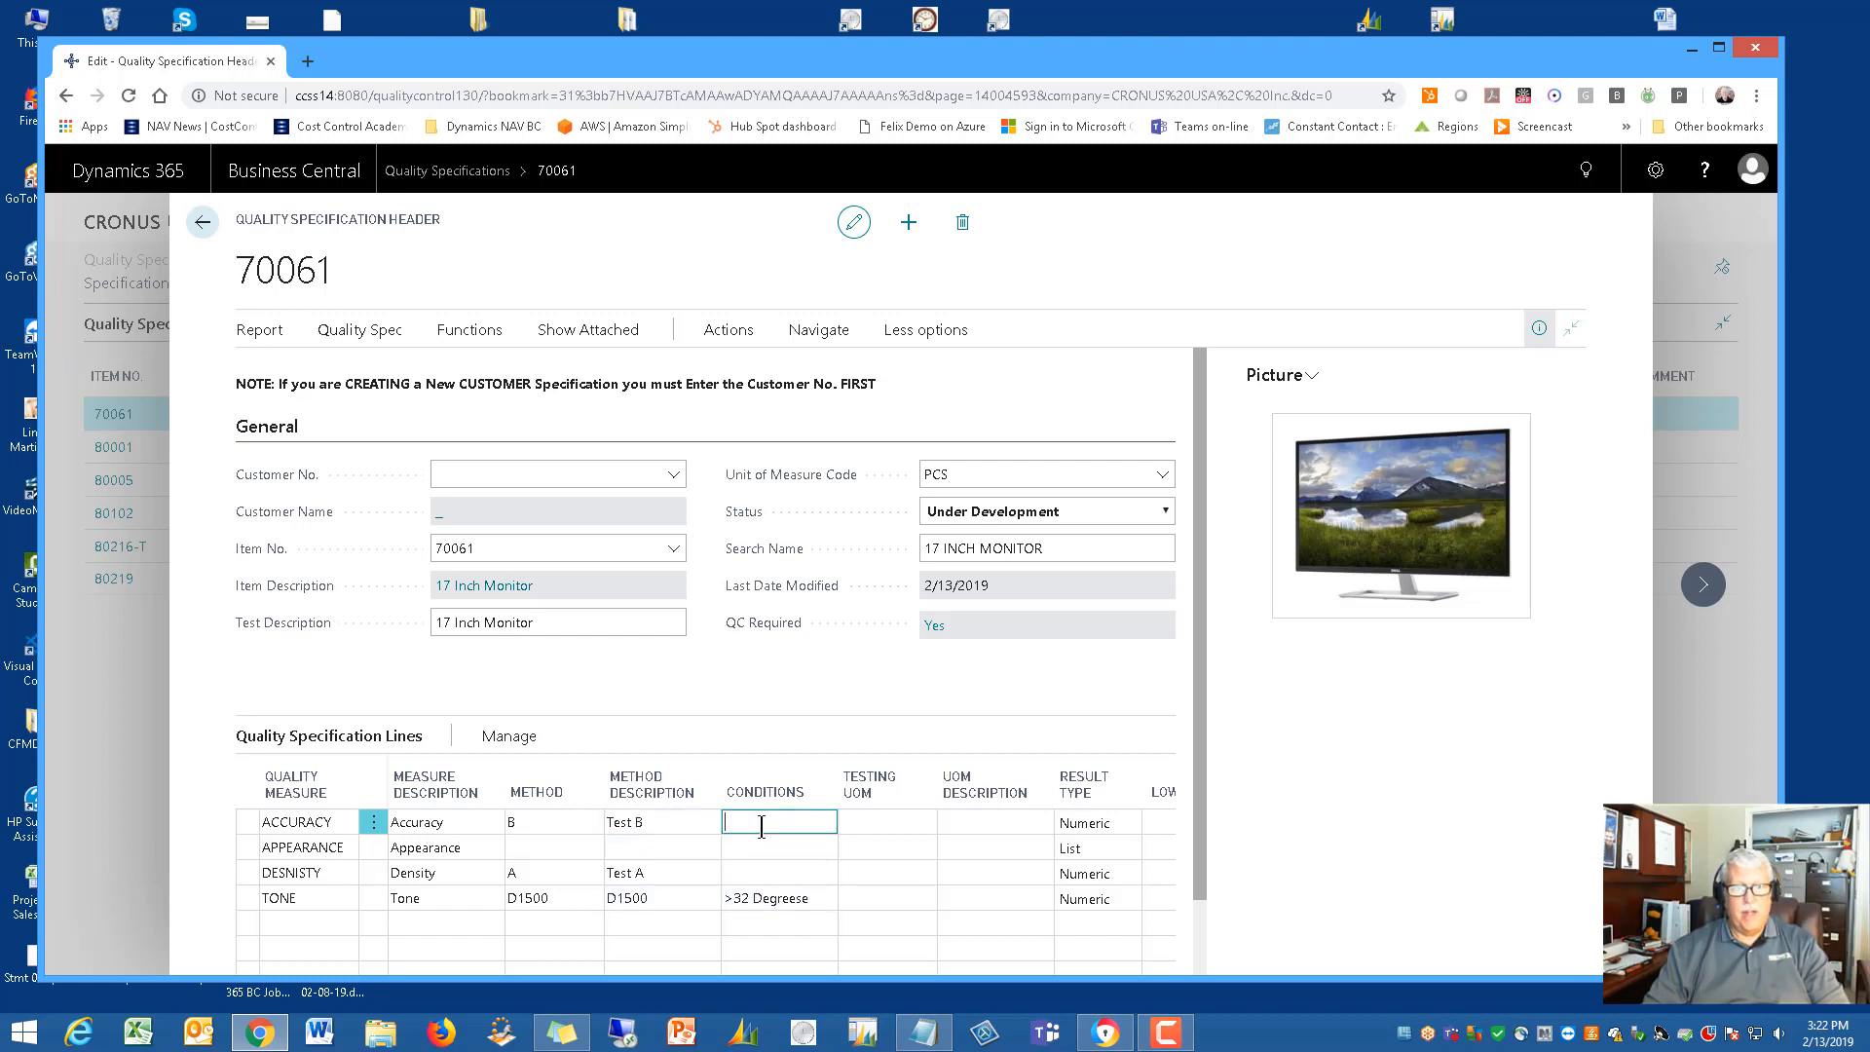
pyautogui.click(746, 905)
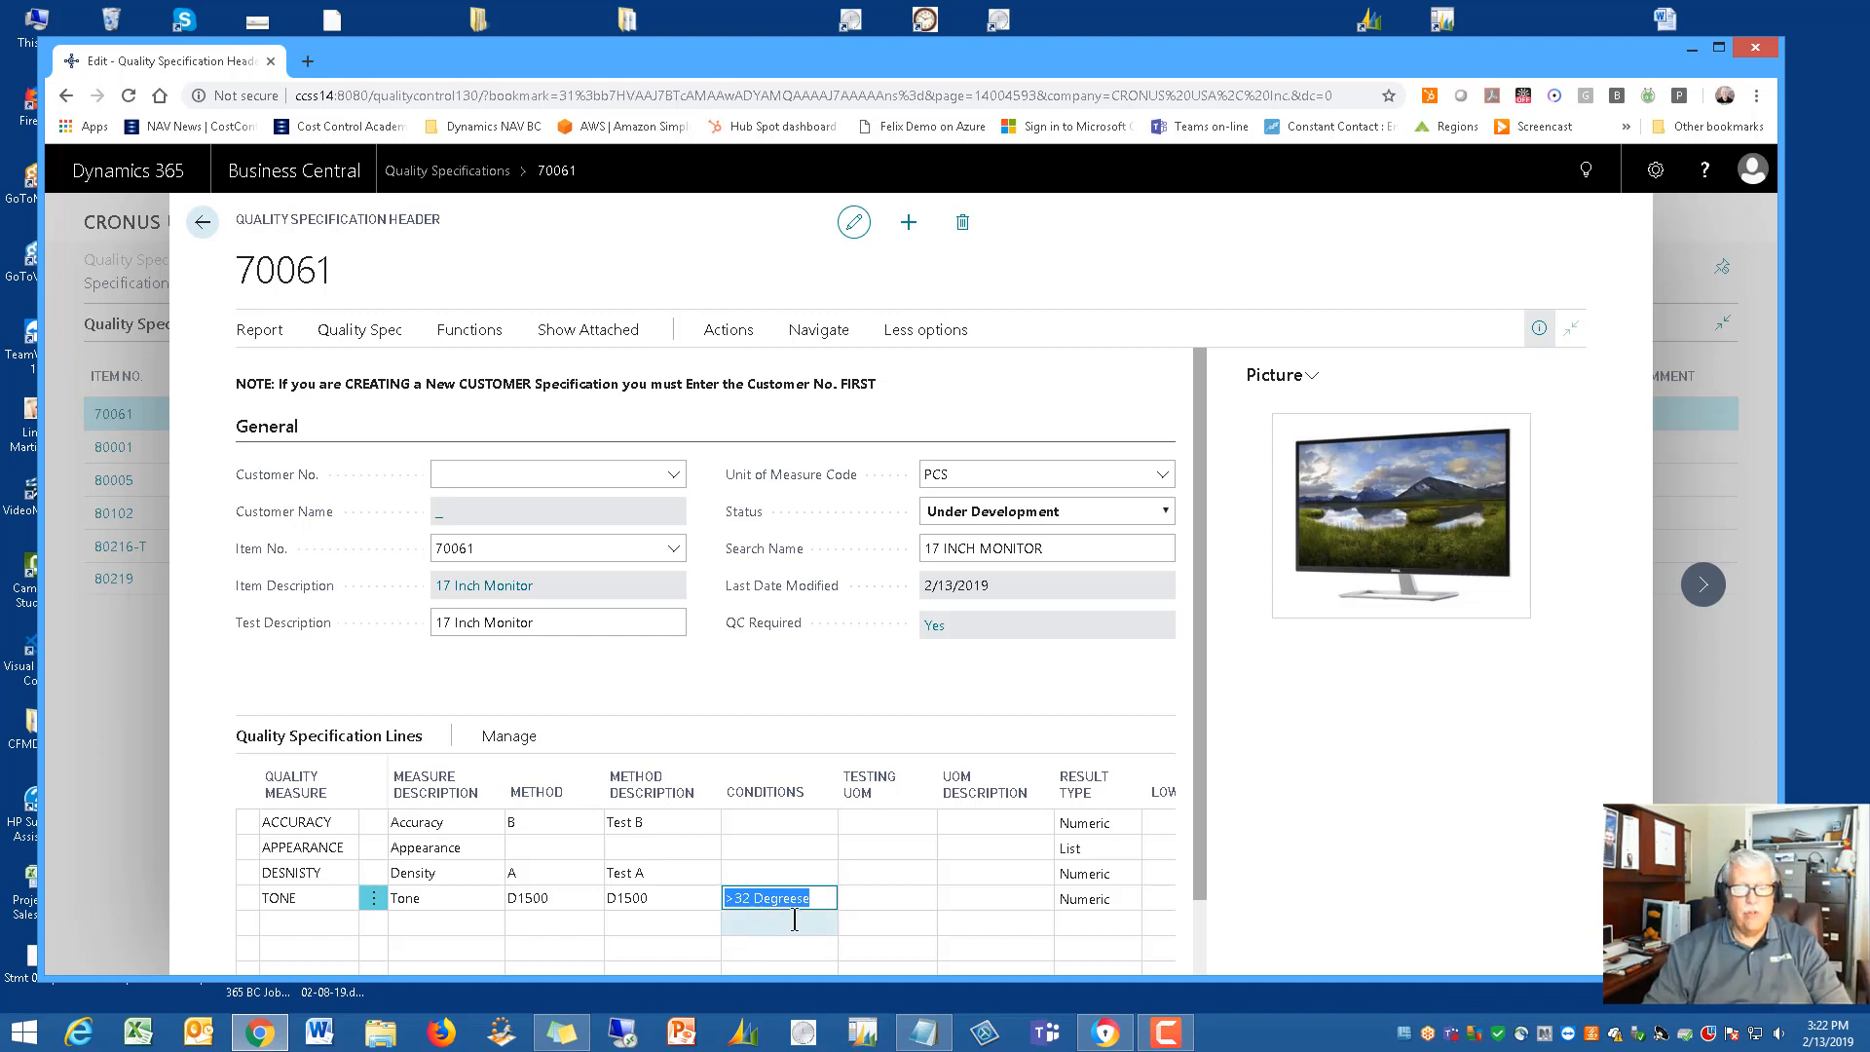
pyautogui.click(890, 823)
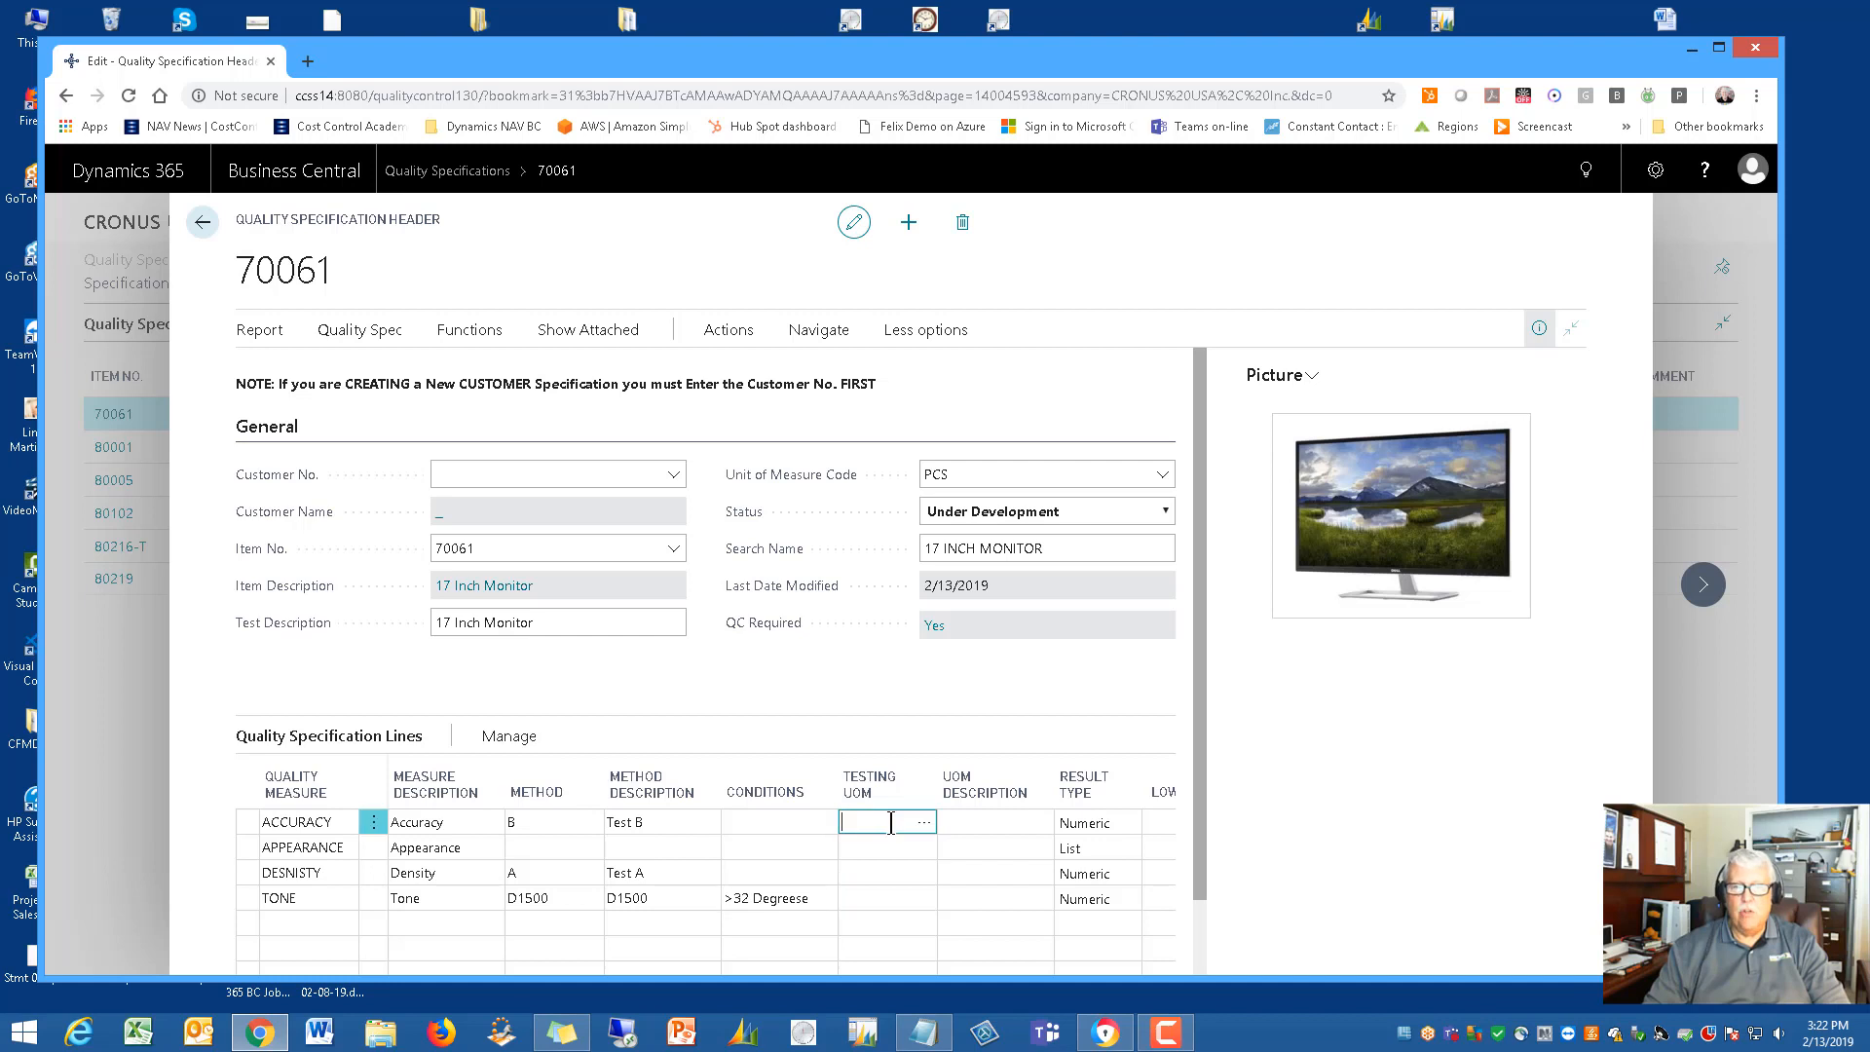
pyautogui.press('Tab')
pyautogui.press('Tab')
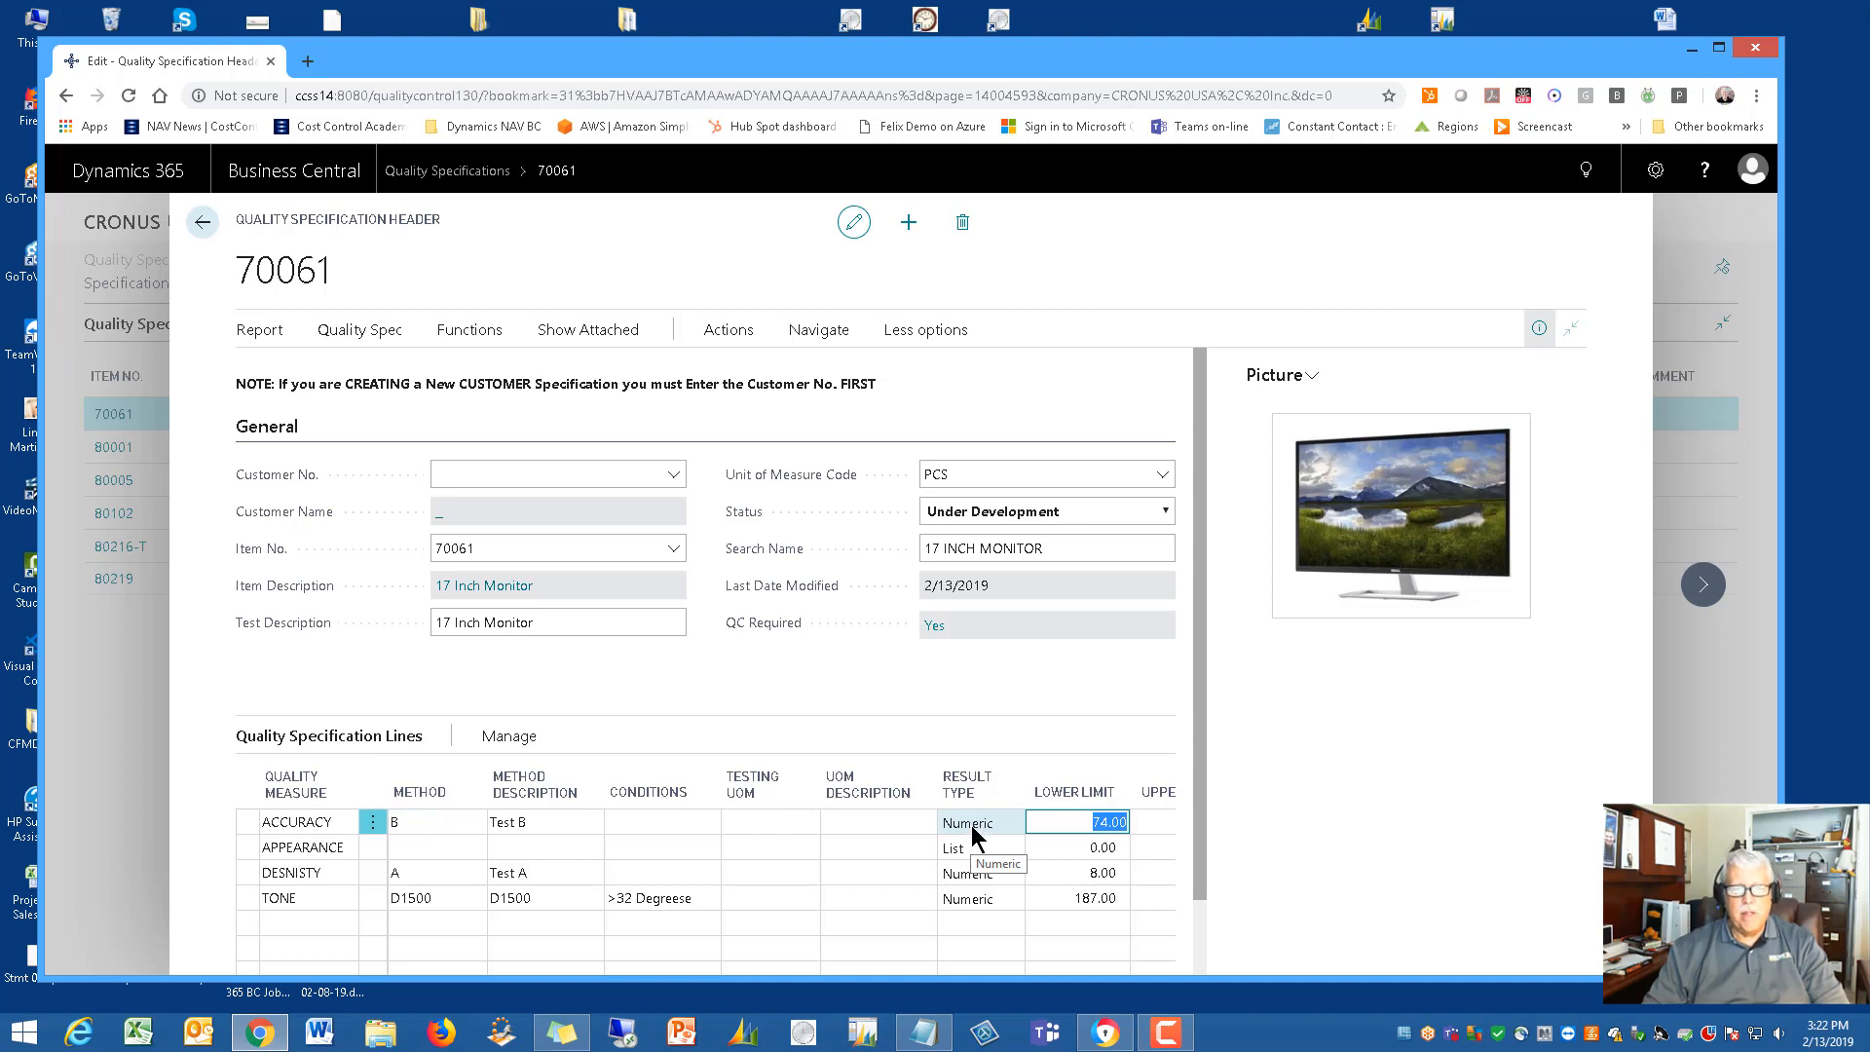
pyautogui.press('Tab')
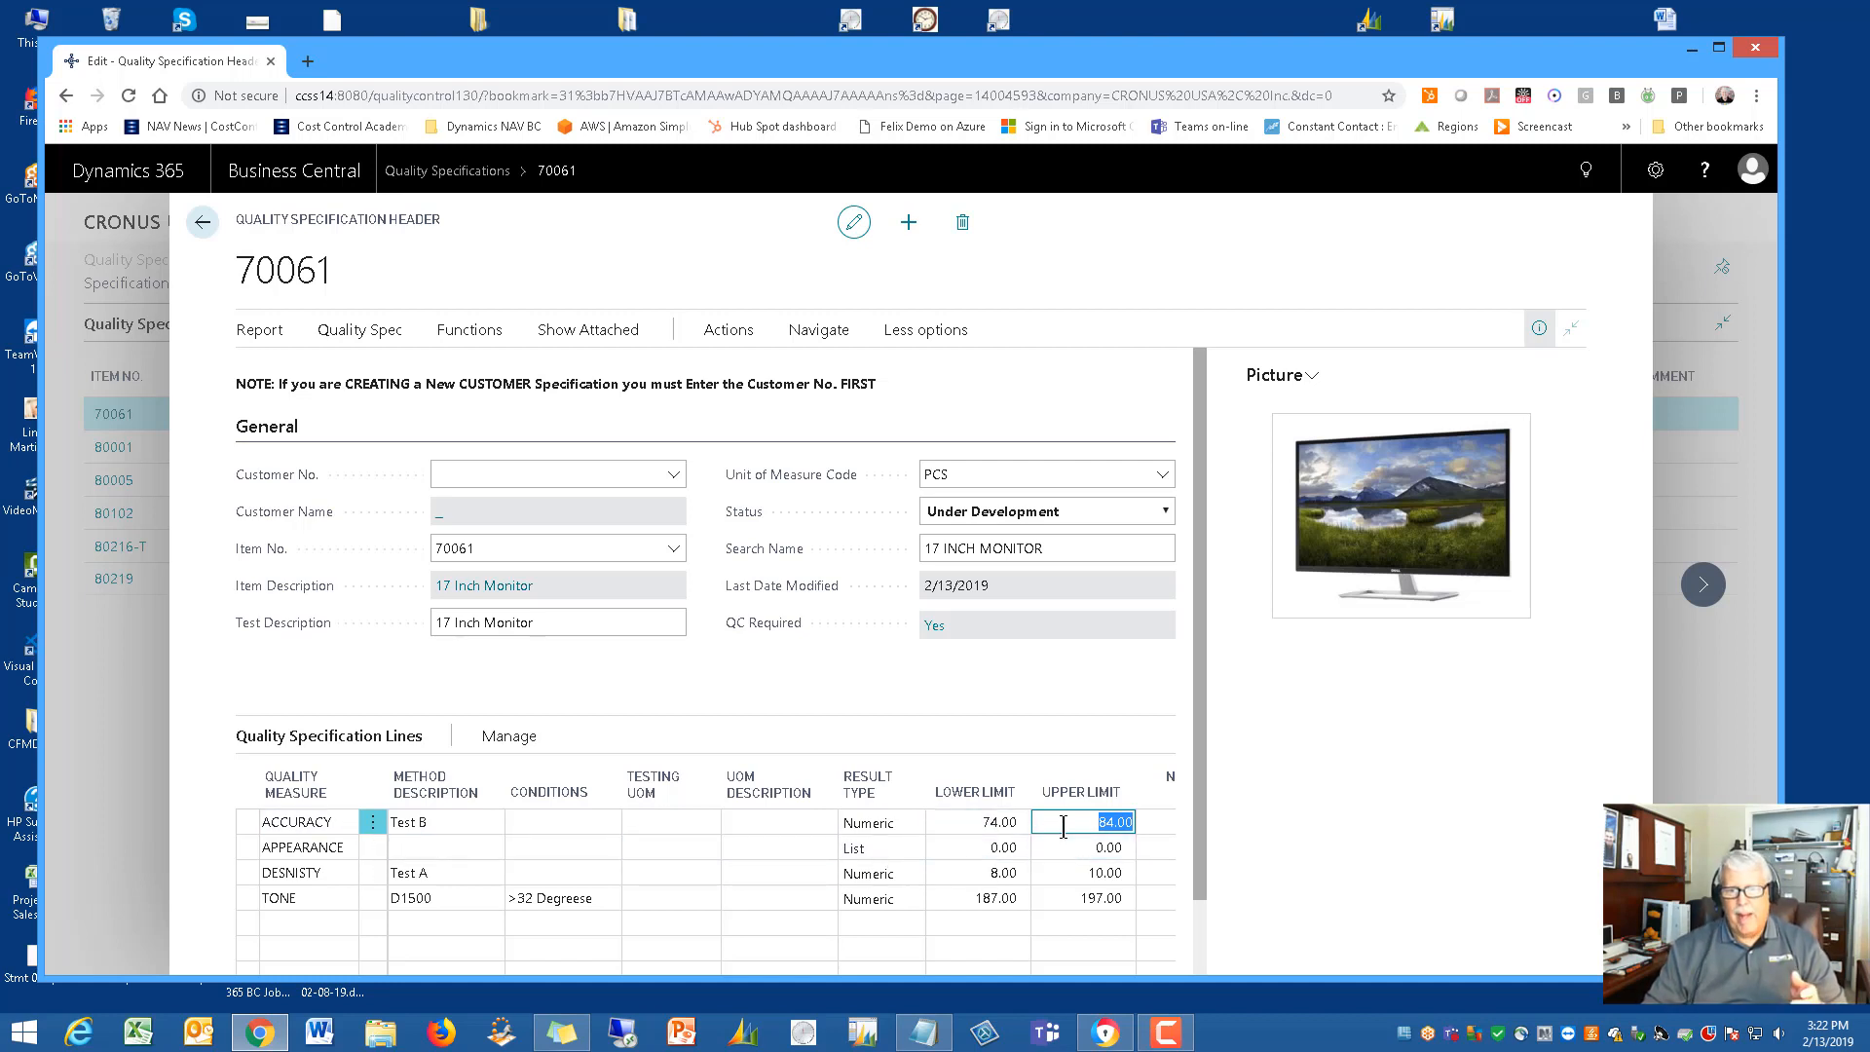
pyautogui.press('Tab')
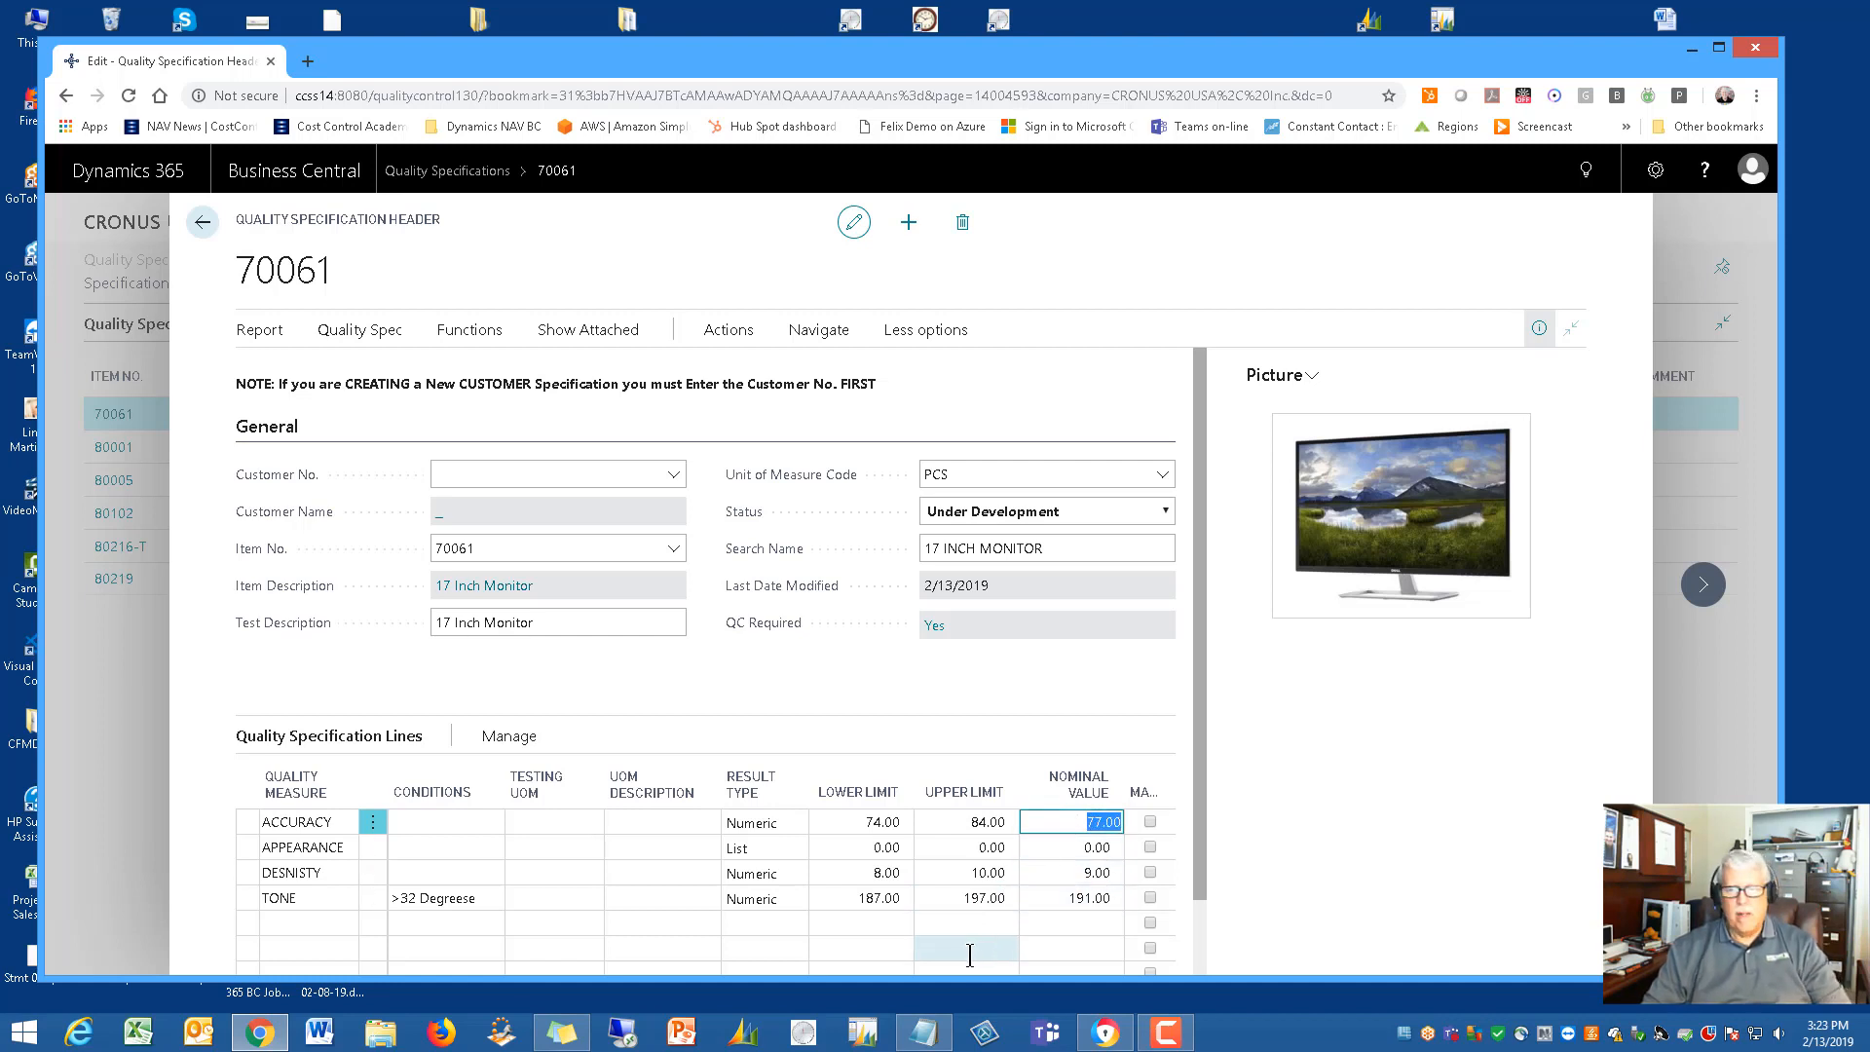
# Examine the ACCURACY line's remaining fields beyond the nominal value, including the last test date
pyautogui.press('Tab')
pyautogui.press('Tab')
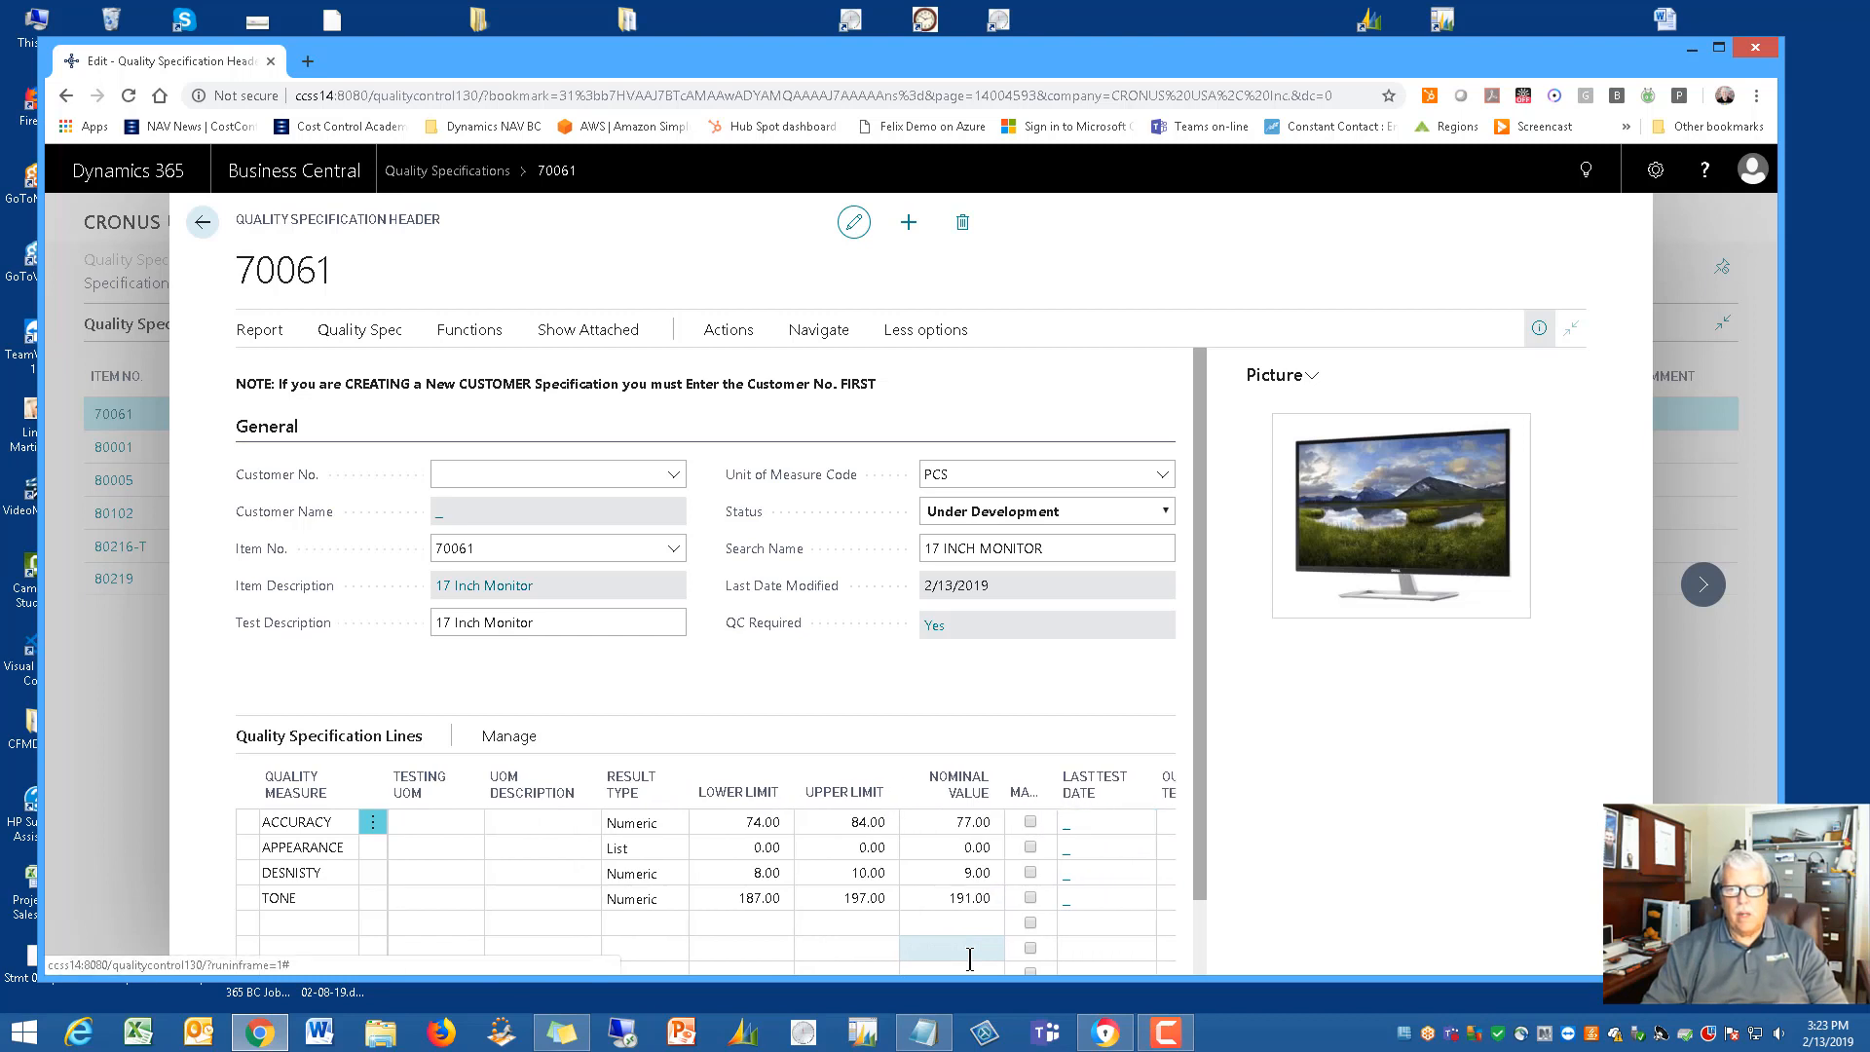
pyautogui.press('Tab')
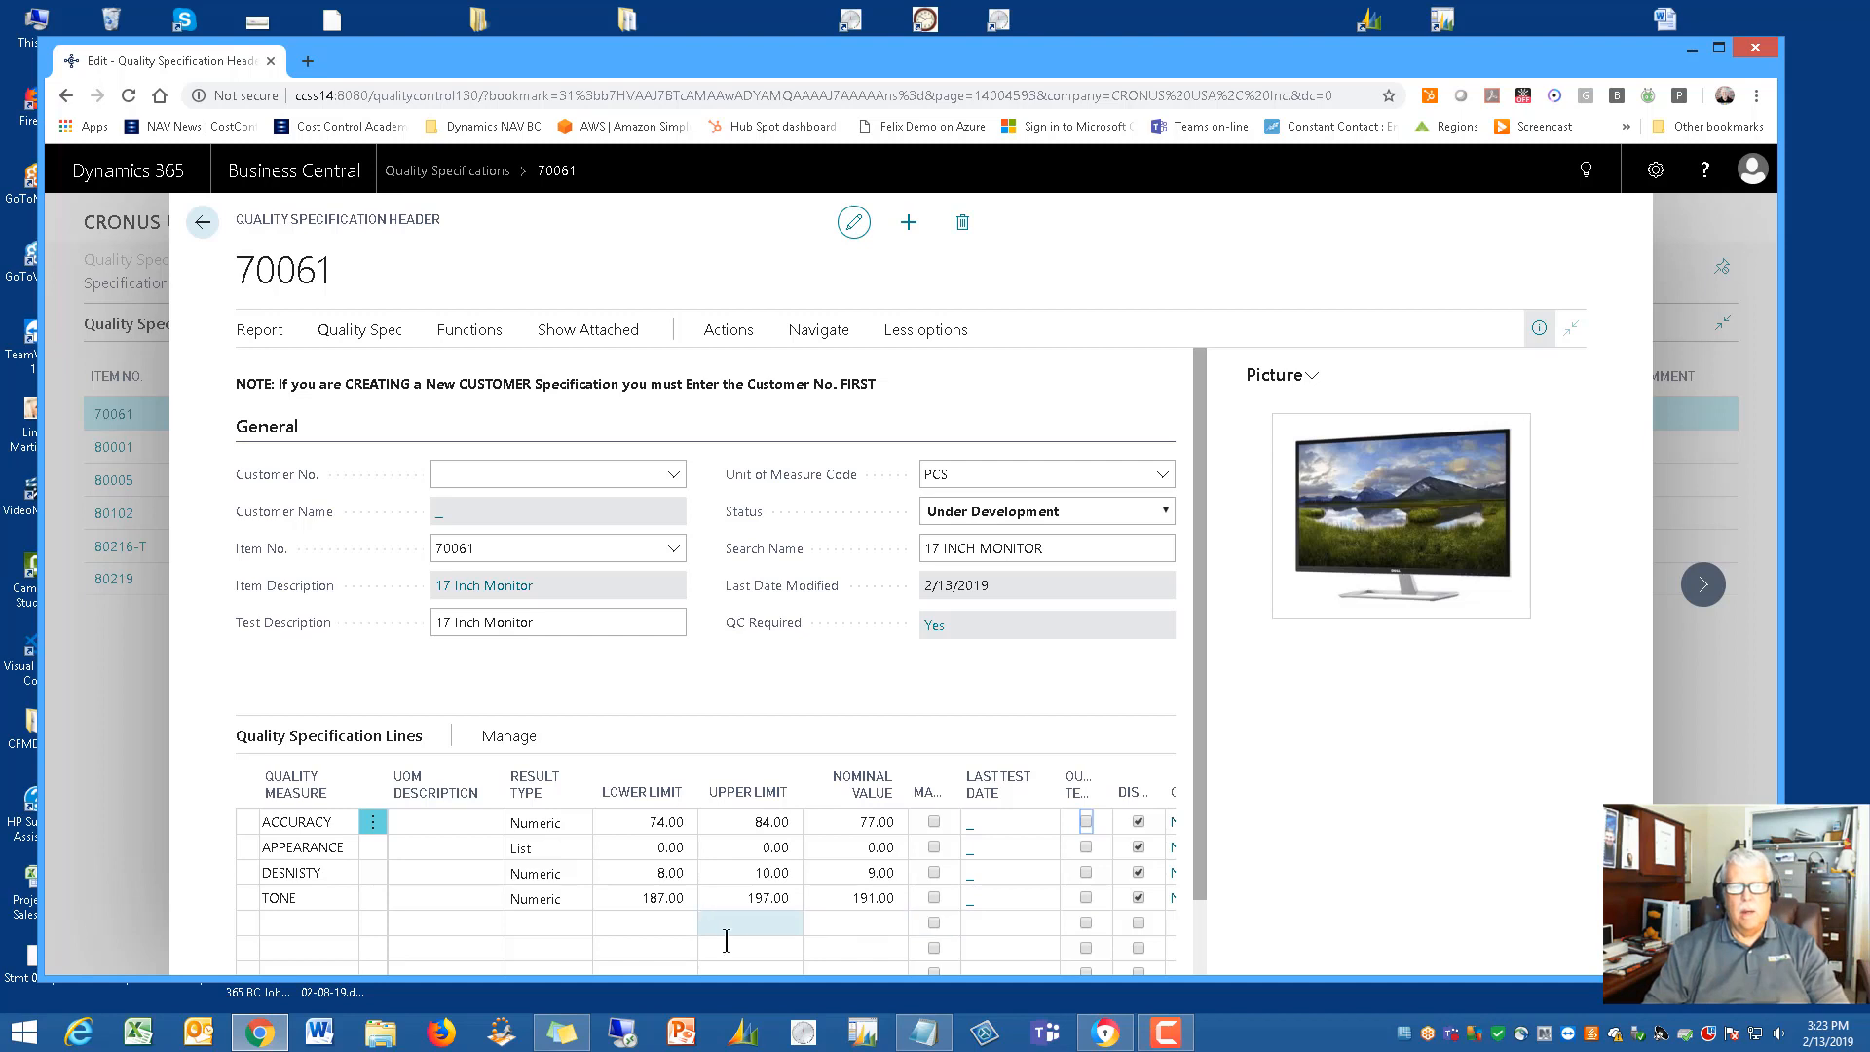
# Review the APPEARANCE line and its result type, plus the DESNISTY and TONE specification lines
pyautogui.click(297, 847)
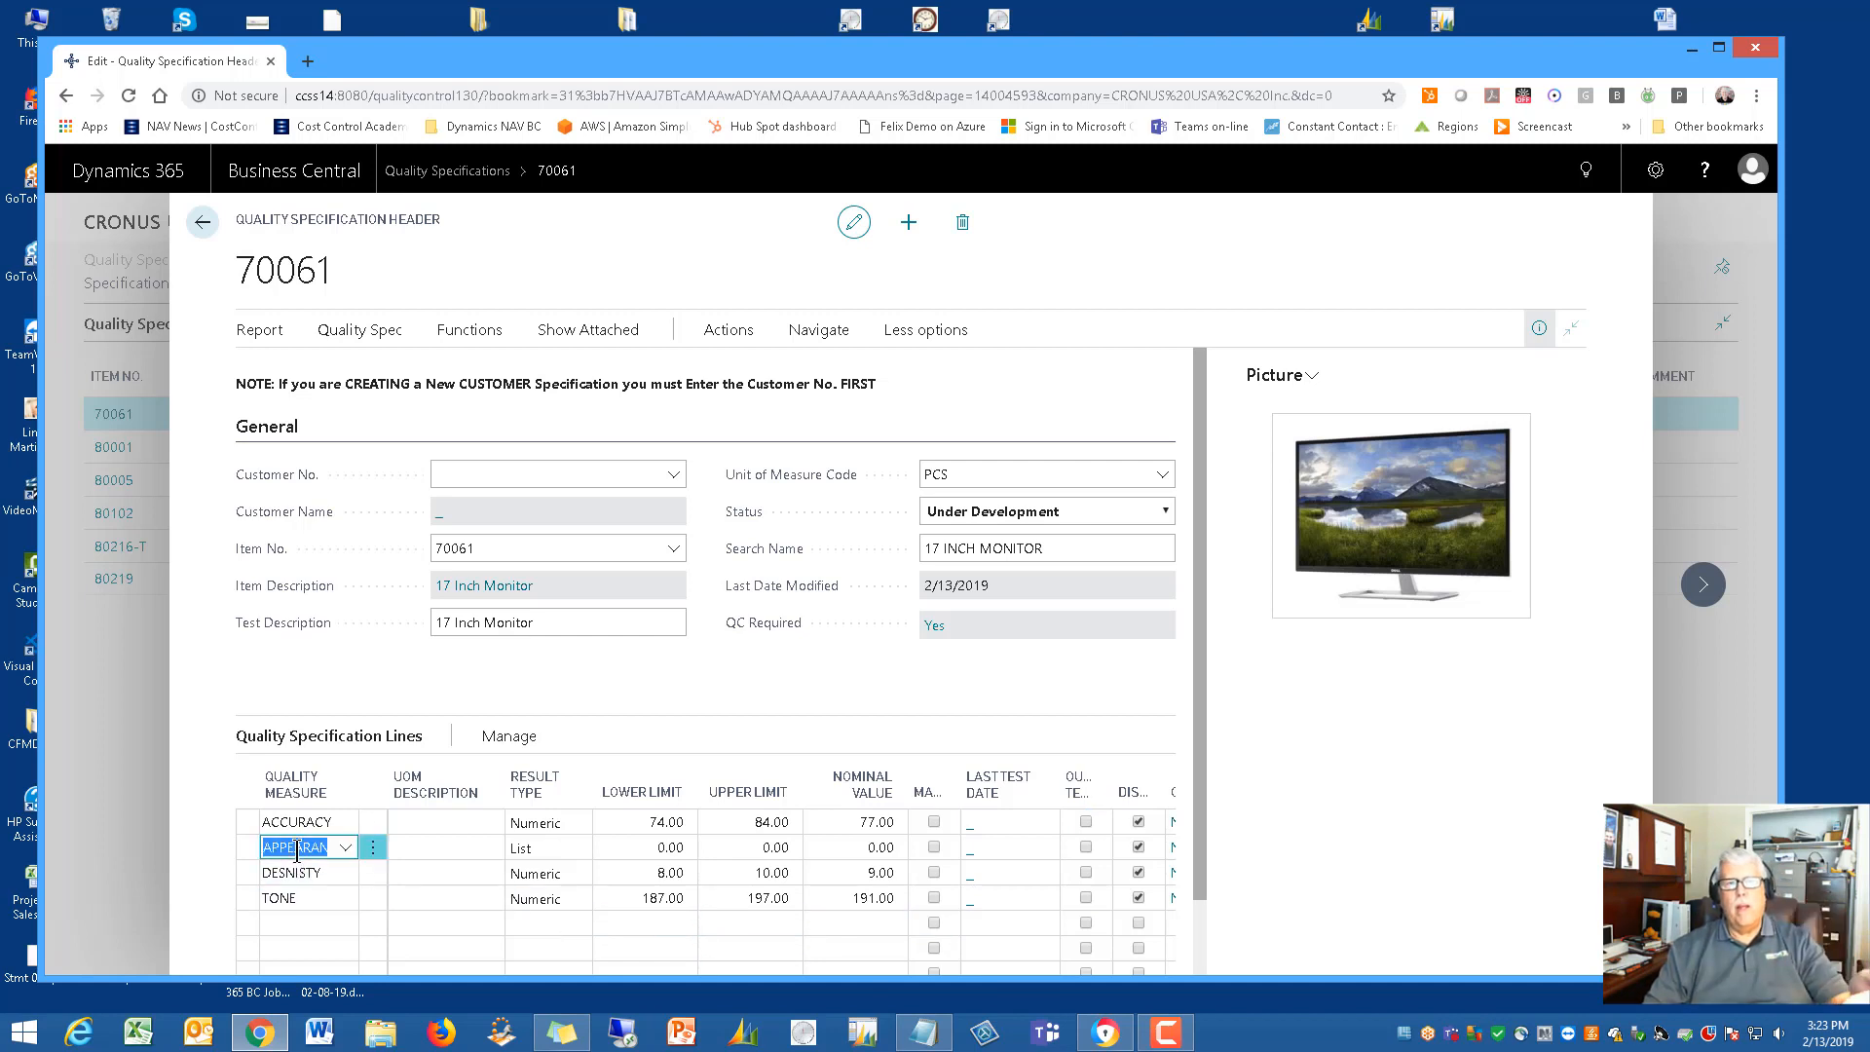
pyautogui.click(489, 548)
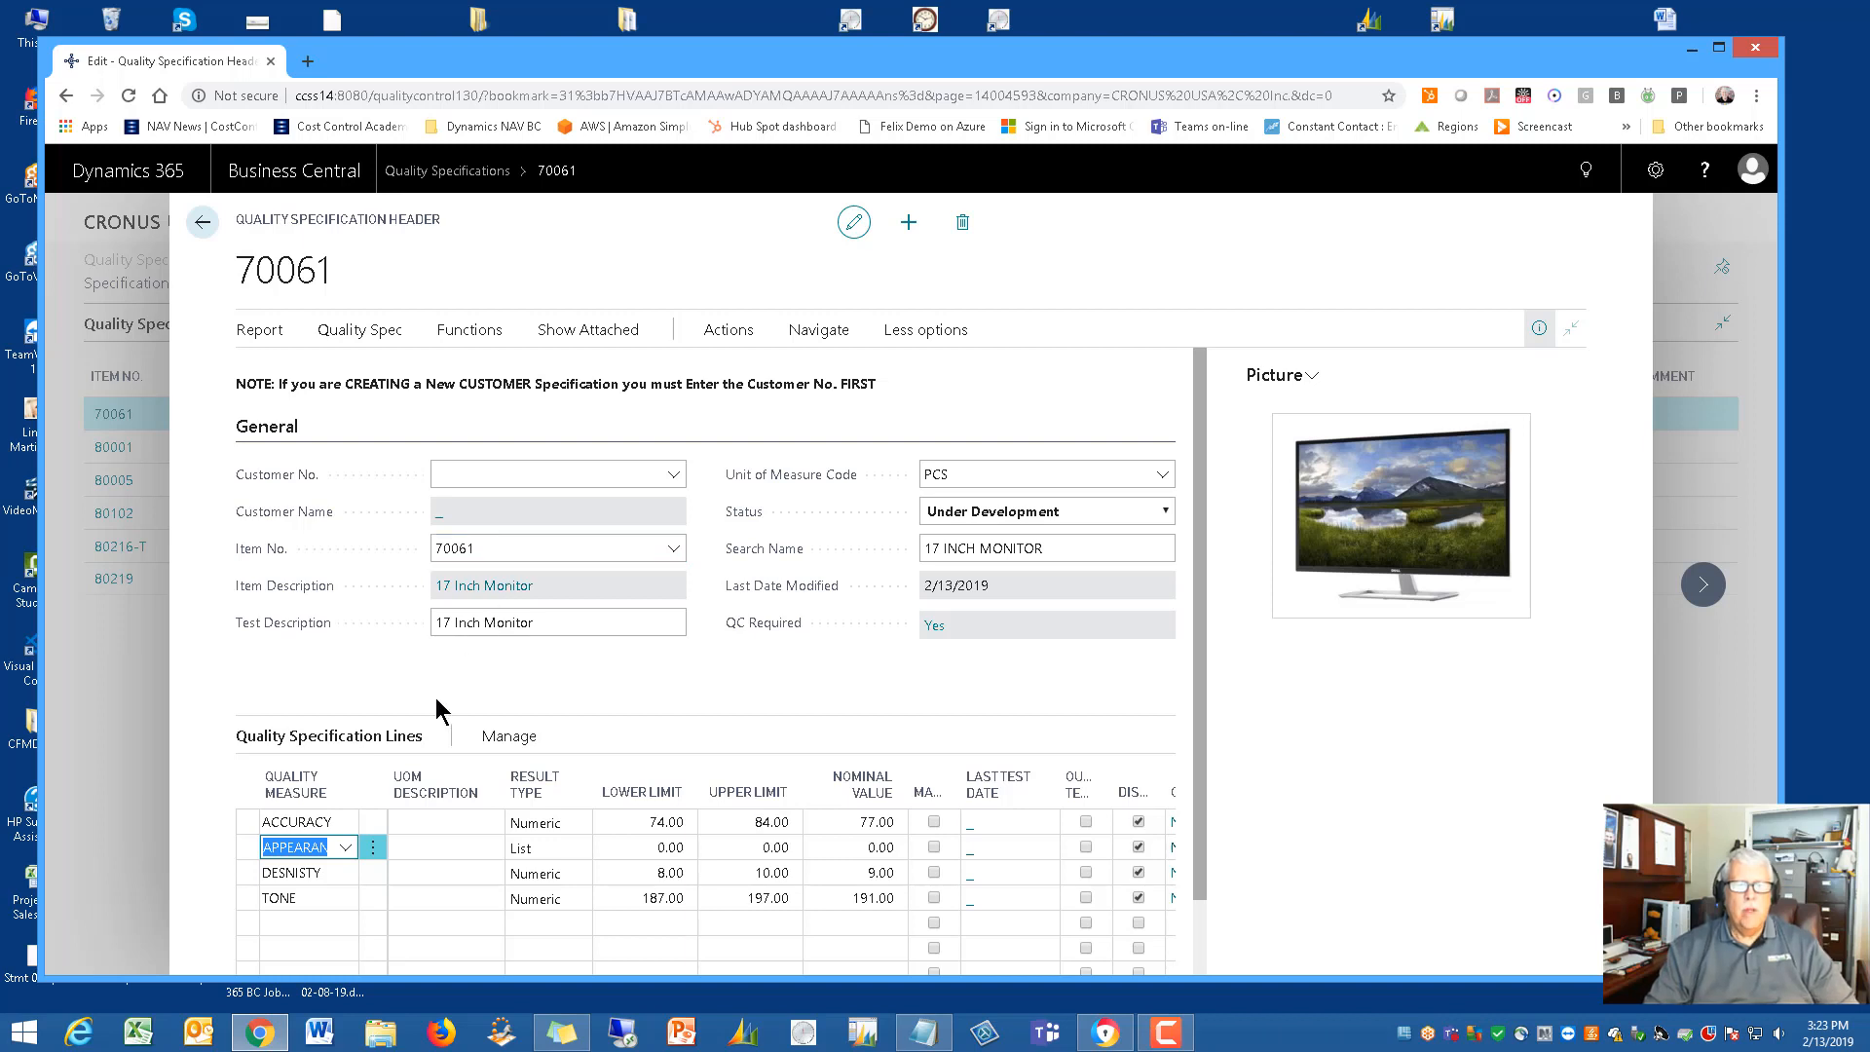
pyautogui.click(319, 847)
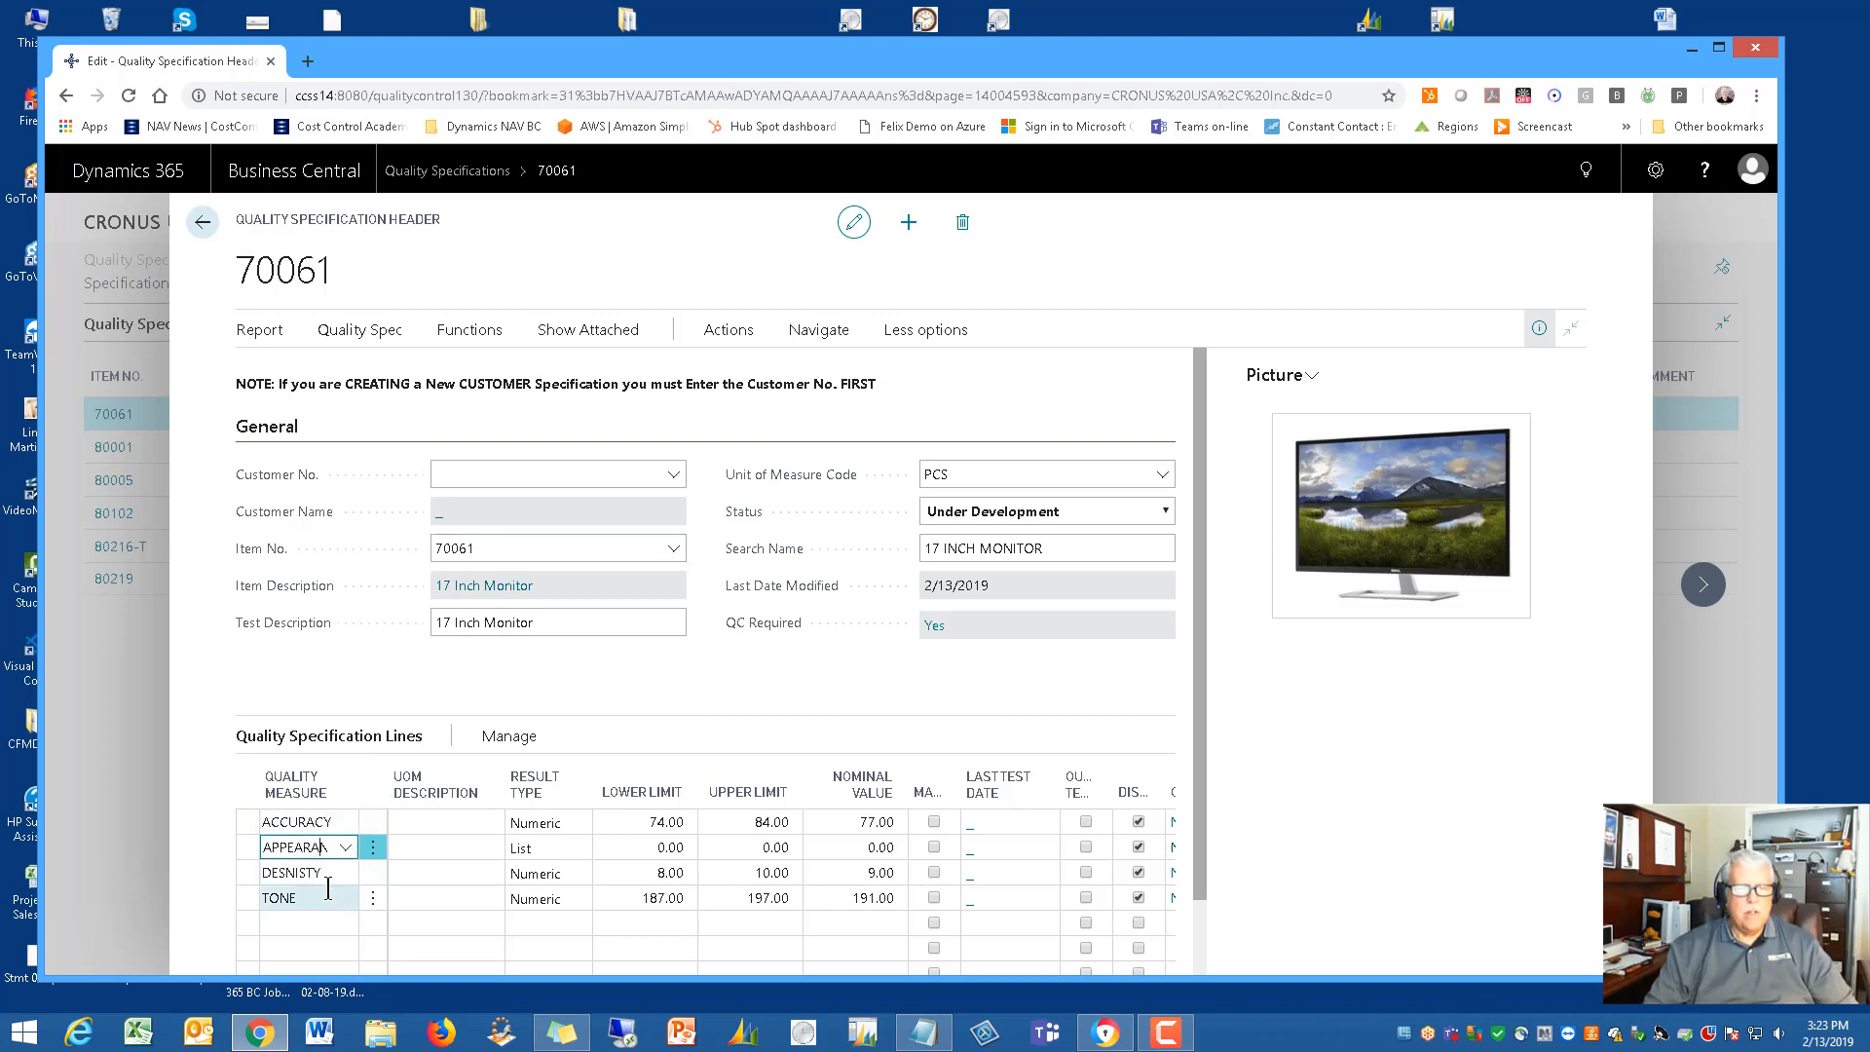
pyautogui.click(551, 851)
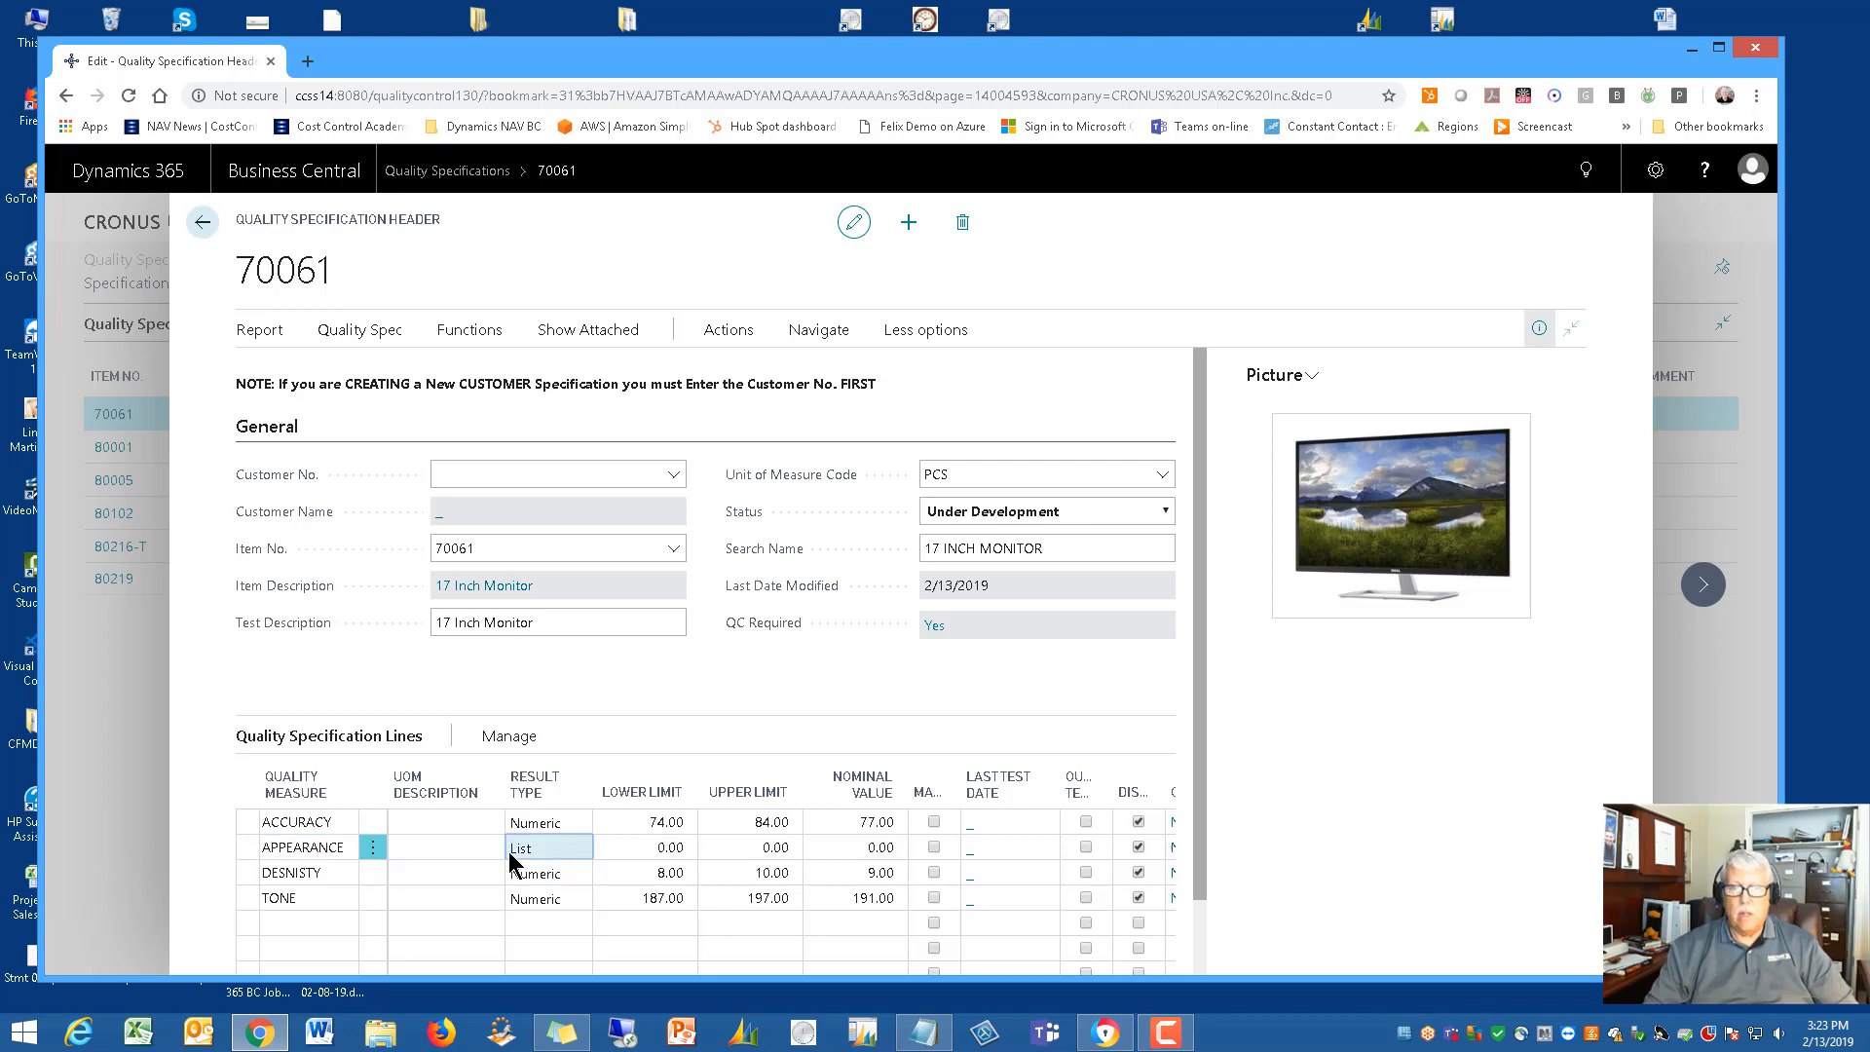
pyautogui.click(336, 874)
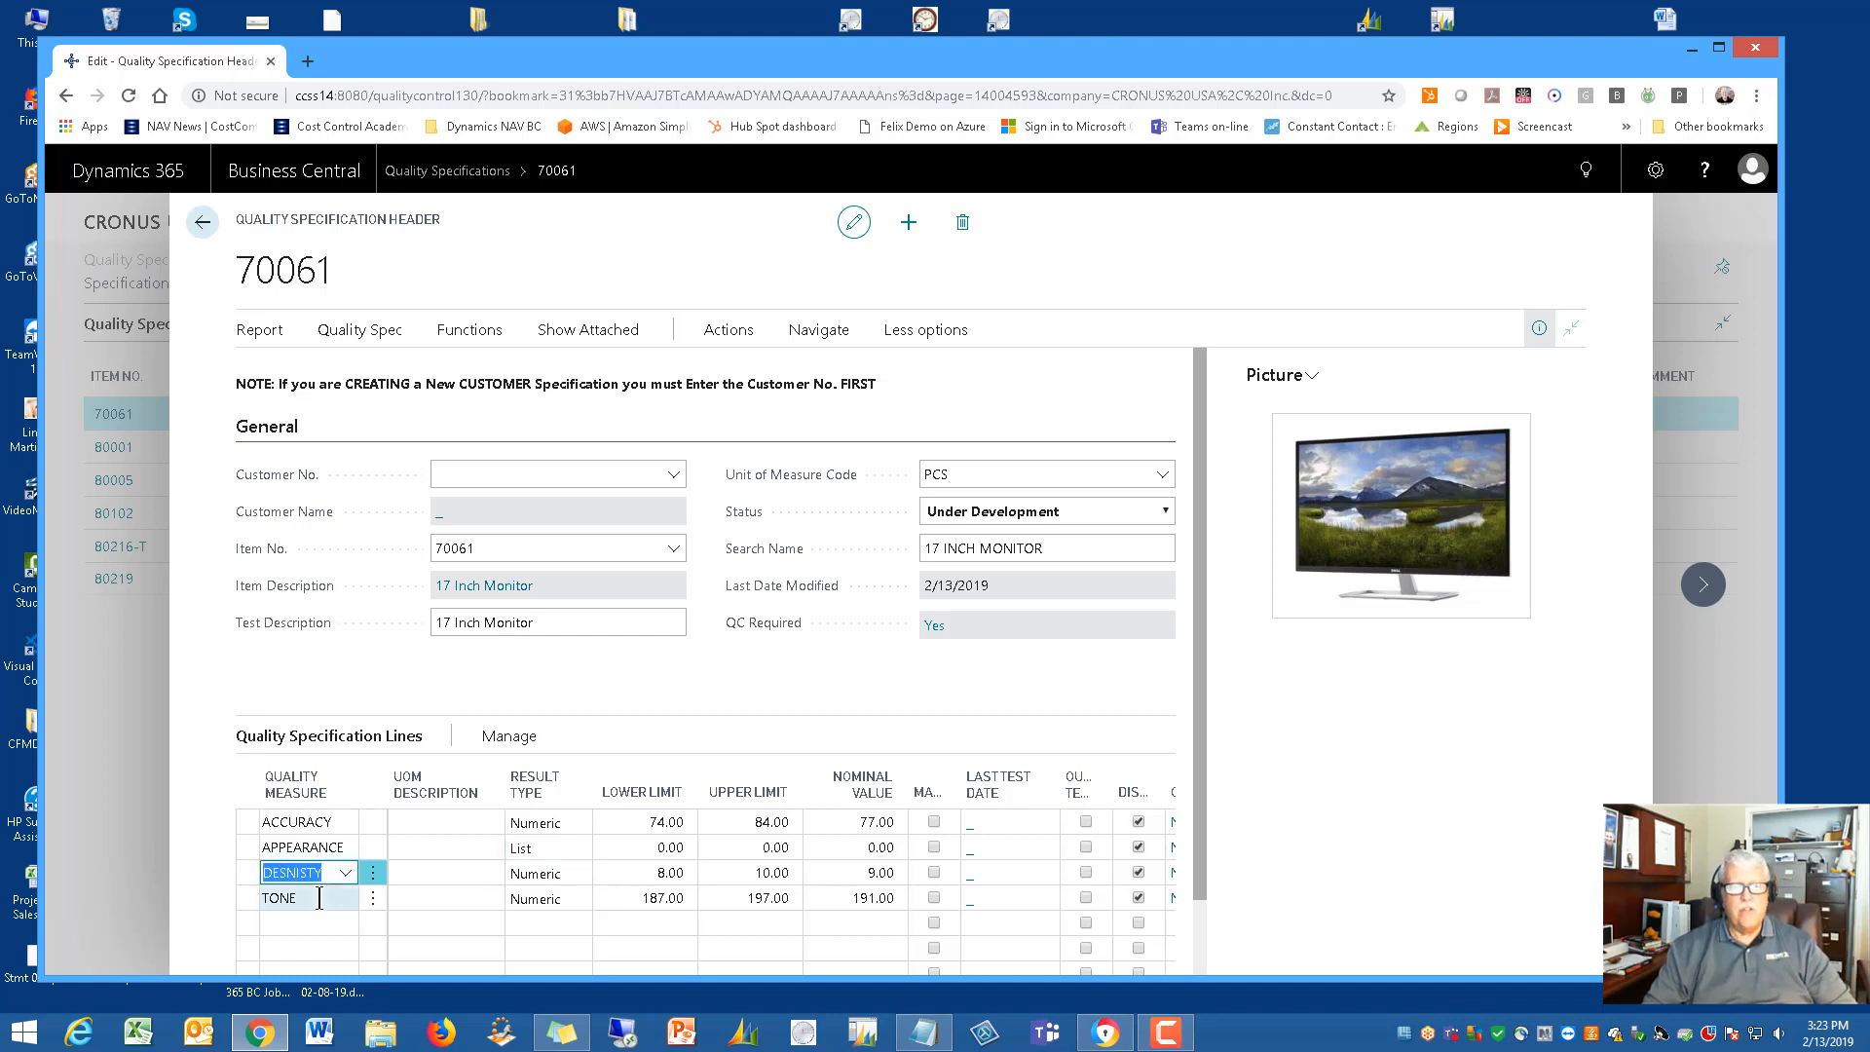
pyautogui.click(308, 897)
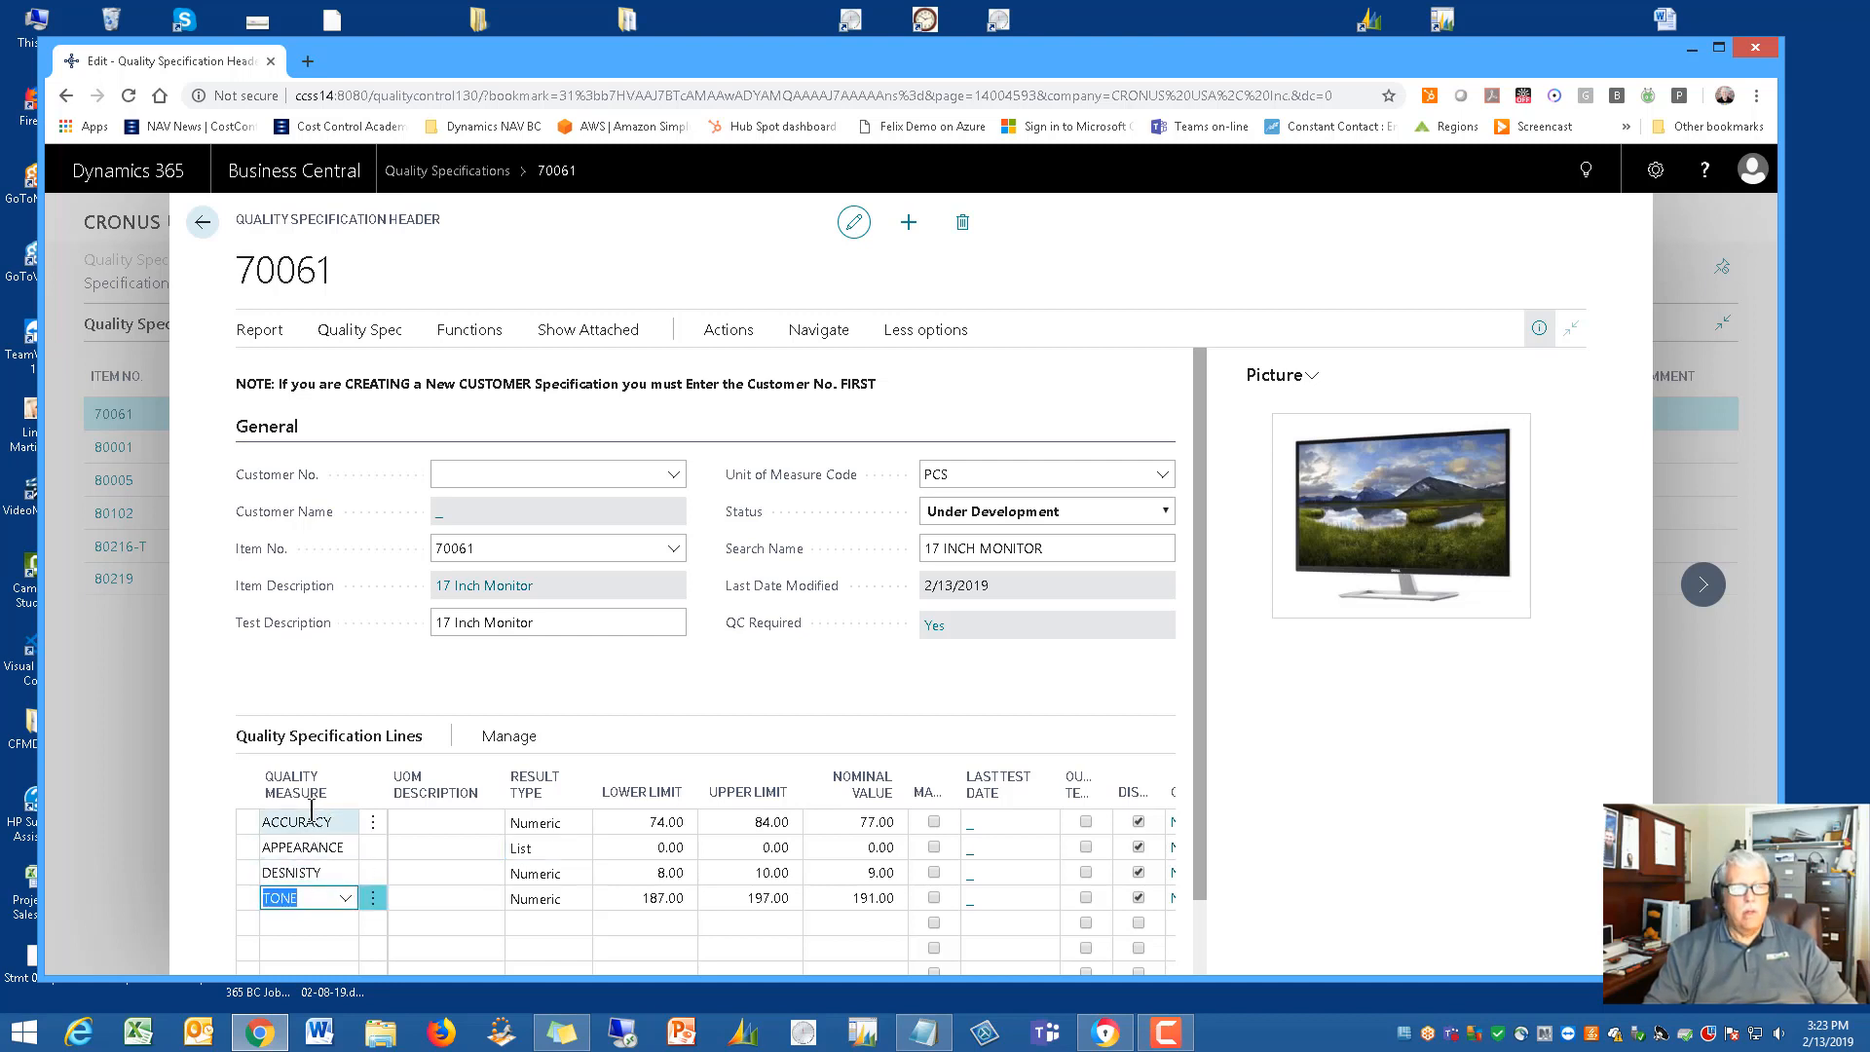
# Look through the quality measures available for a new specification line, leaving the line blank
pyautogui.click(308, 923)
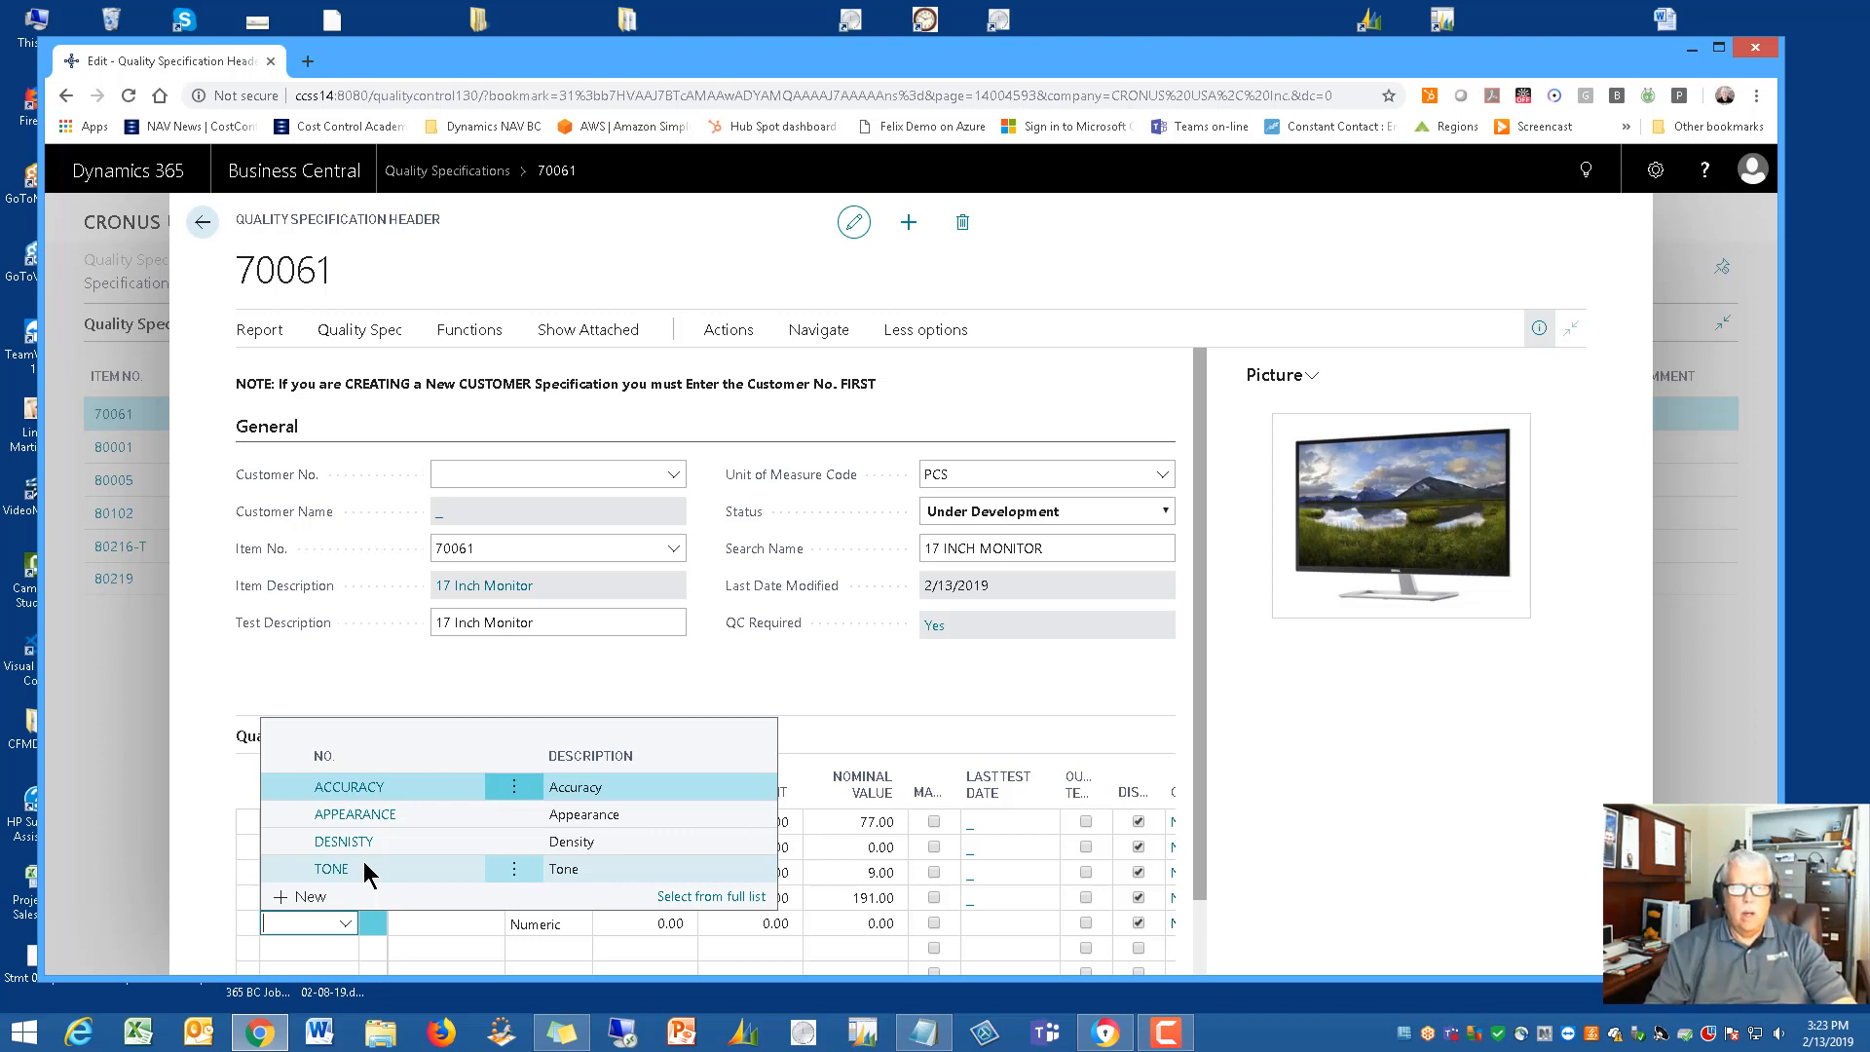
pyautogui.press('Escape')
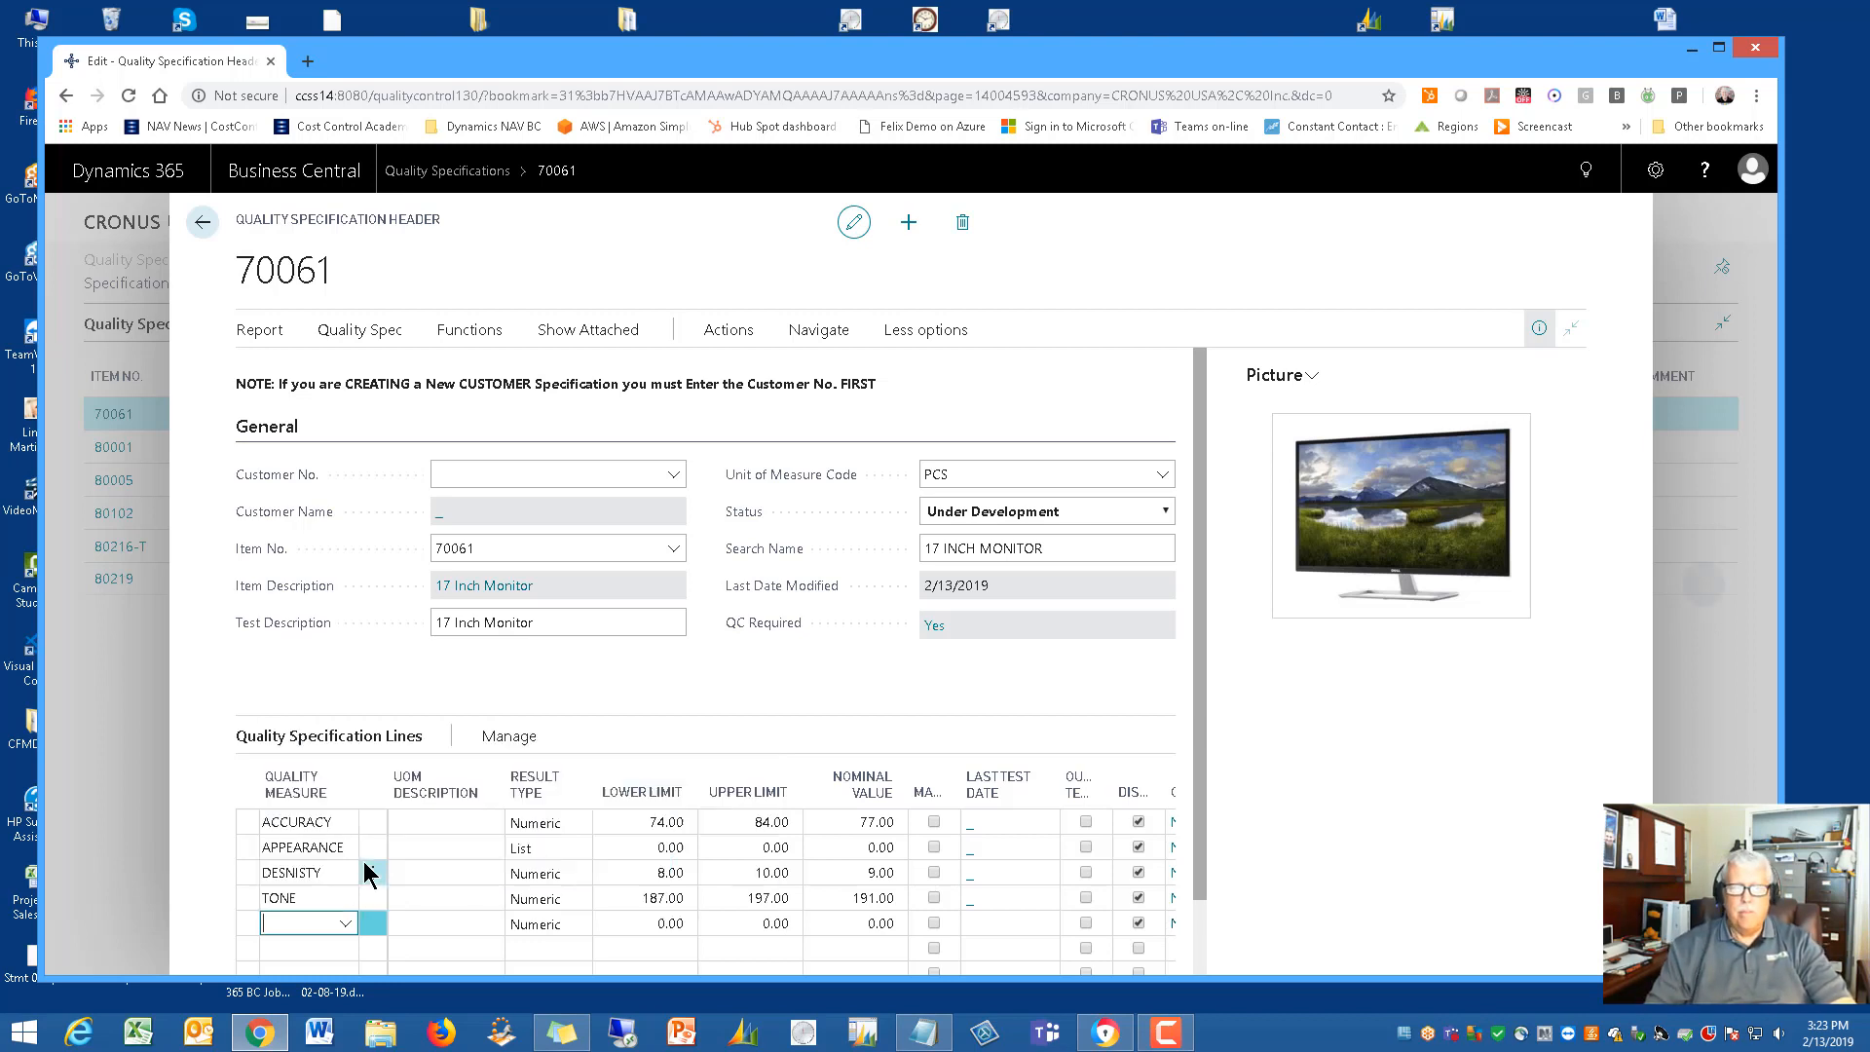
pyautogui.click(312, 853)
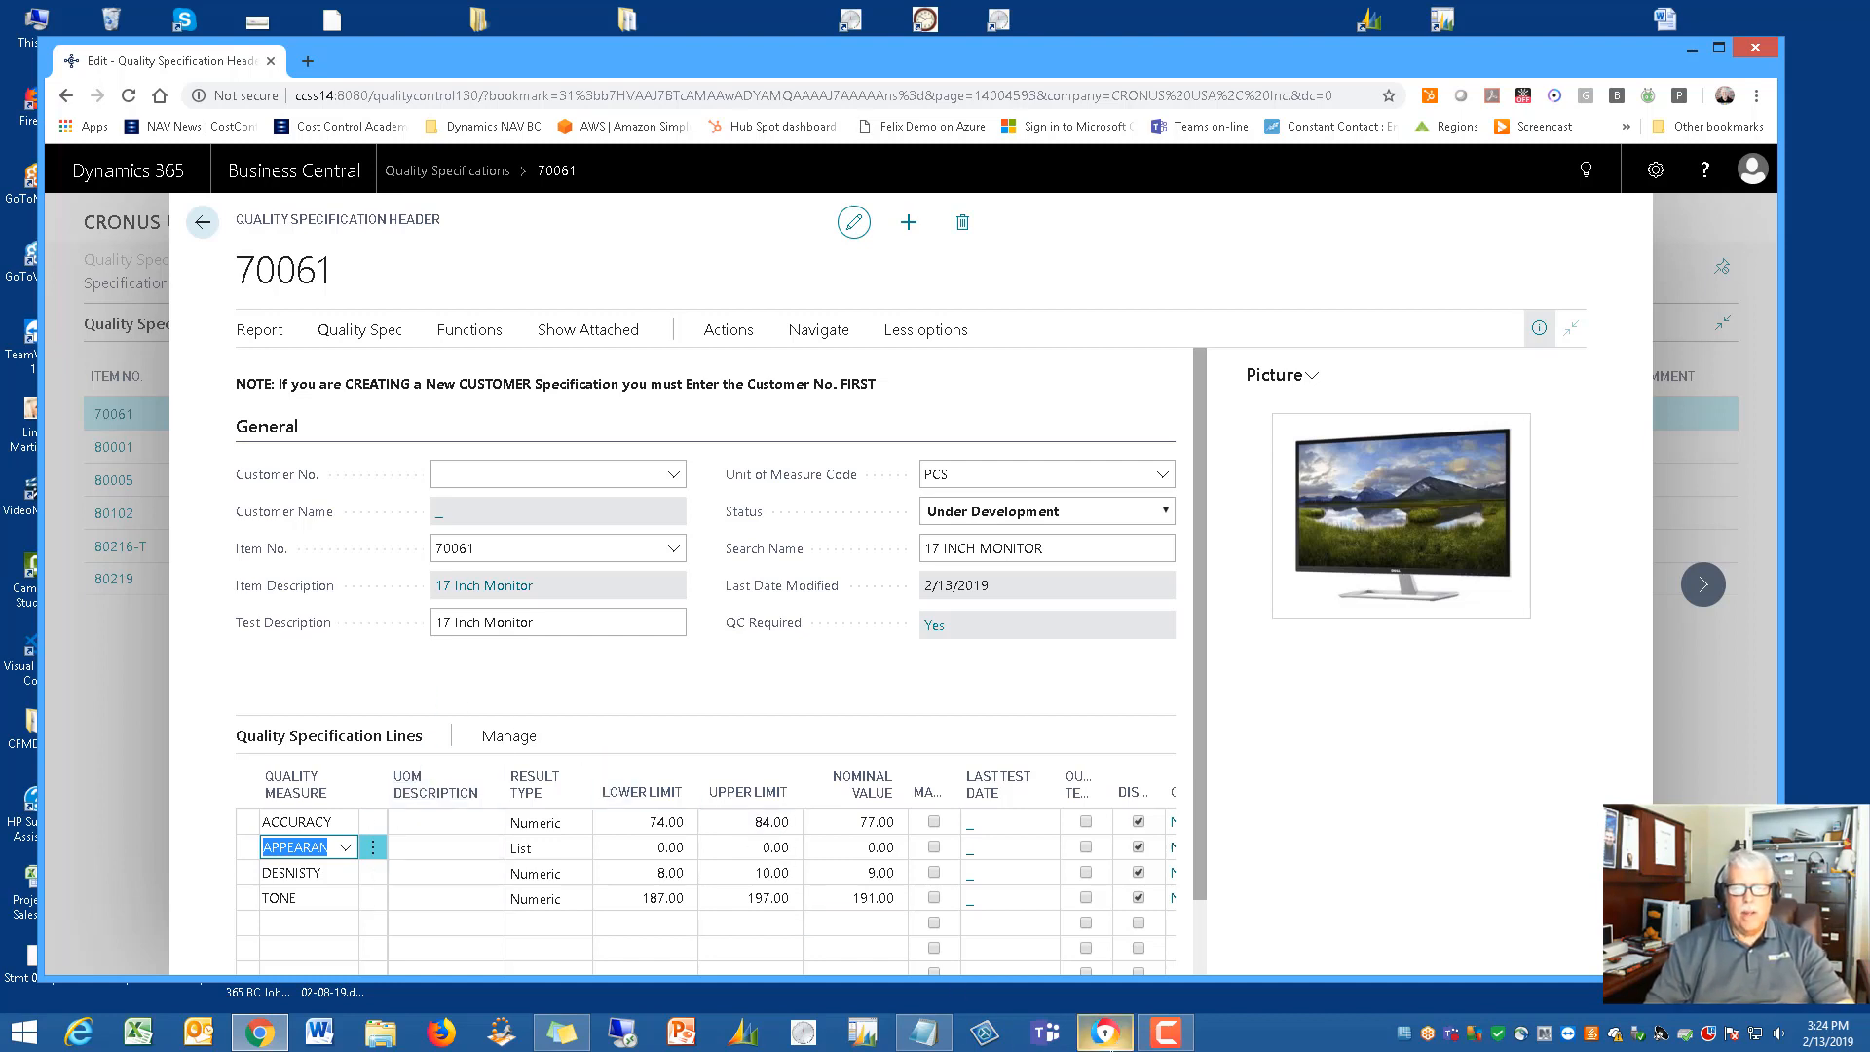
# Switch to the Quality Control Manual and read about the sample specification, customer-specific specifications and the required status changes
pyautogui.moveTo(1103, 1040)
pyautogui.click(1103, 988)
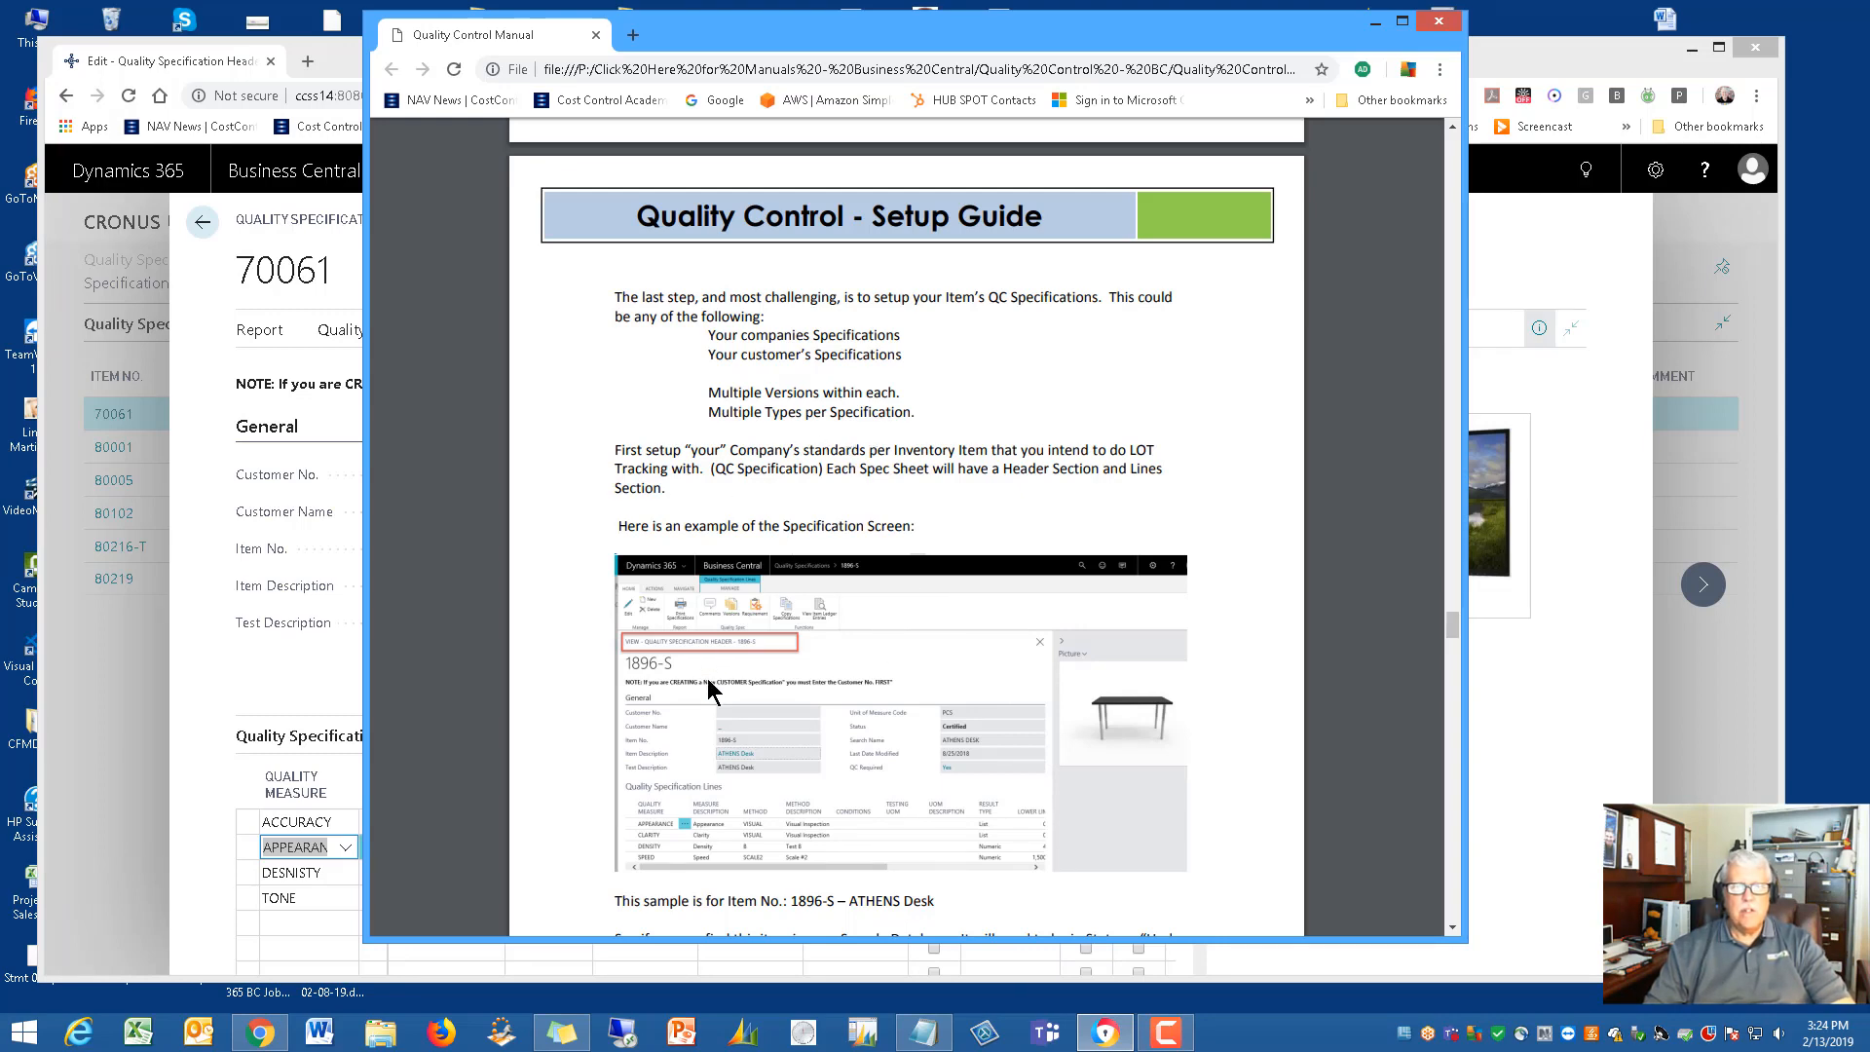
pyautogui.scroll(-1, 833, 763)
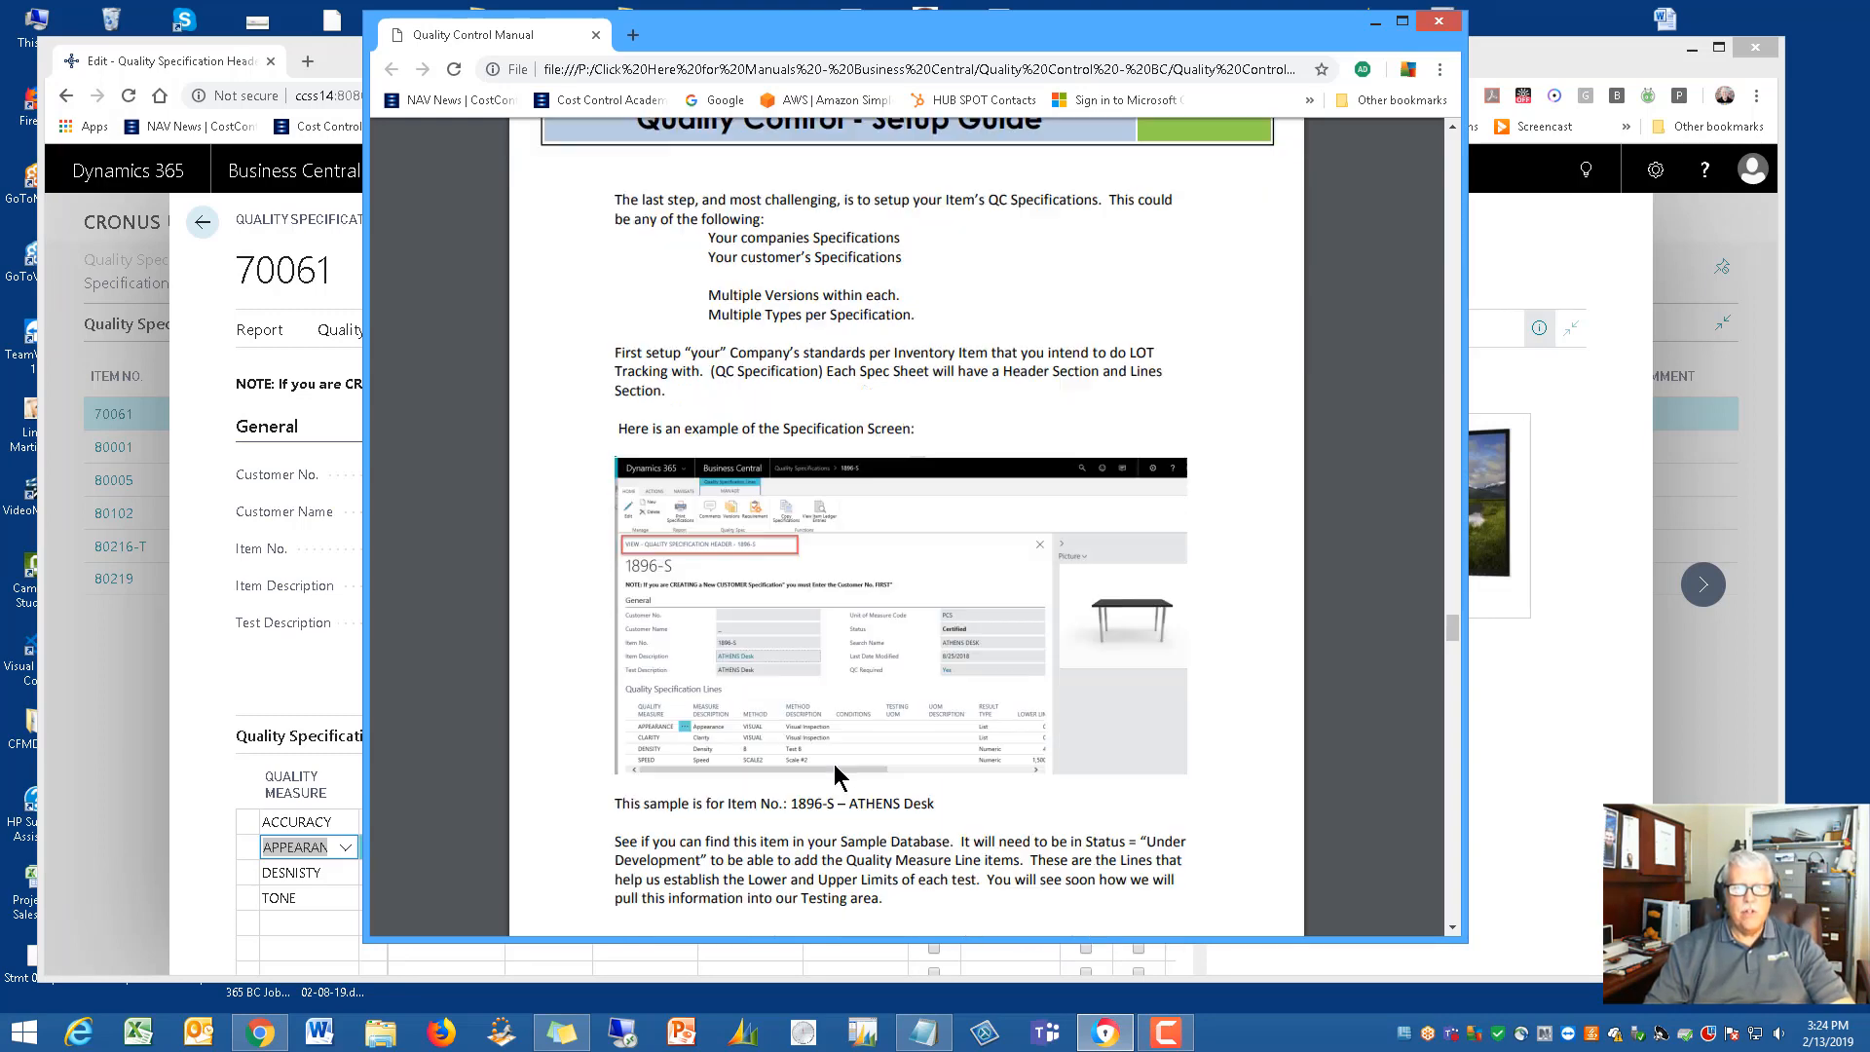
pyautogui.scroll(-12, 834, 768)
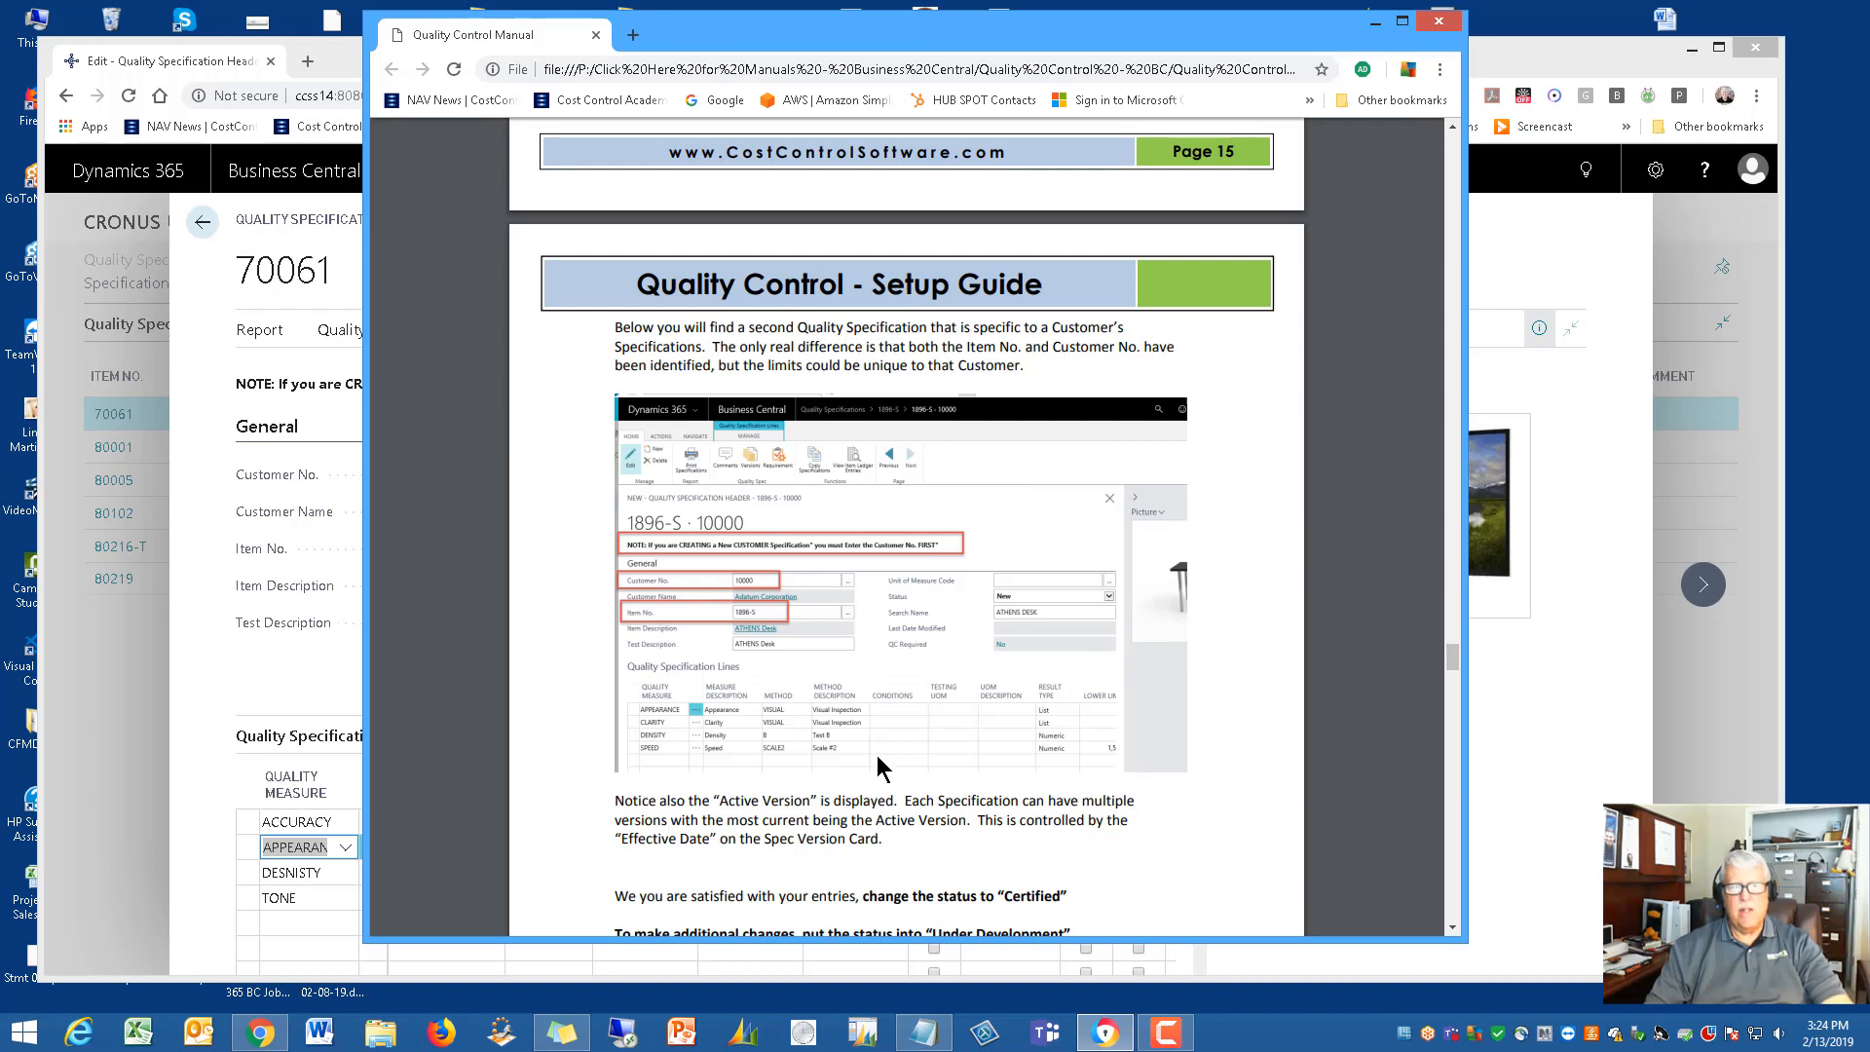
pyautogui.scroll(-4, 789, 818)
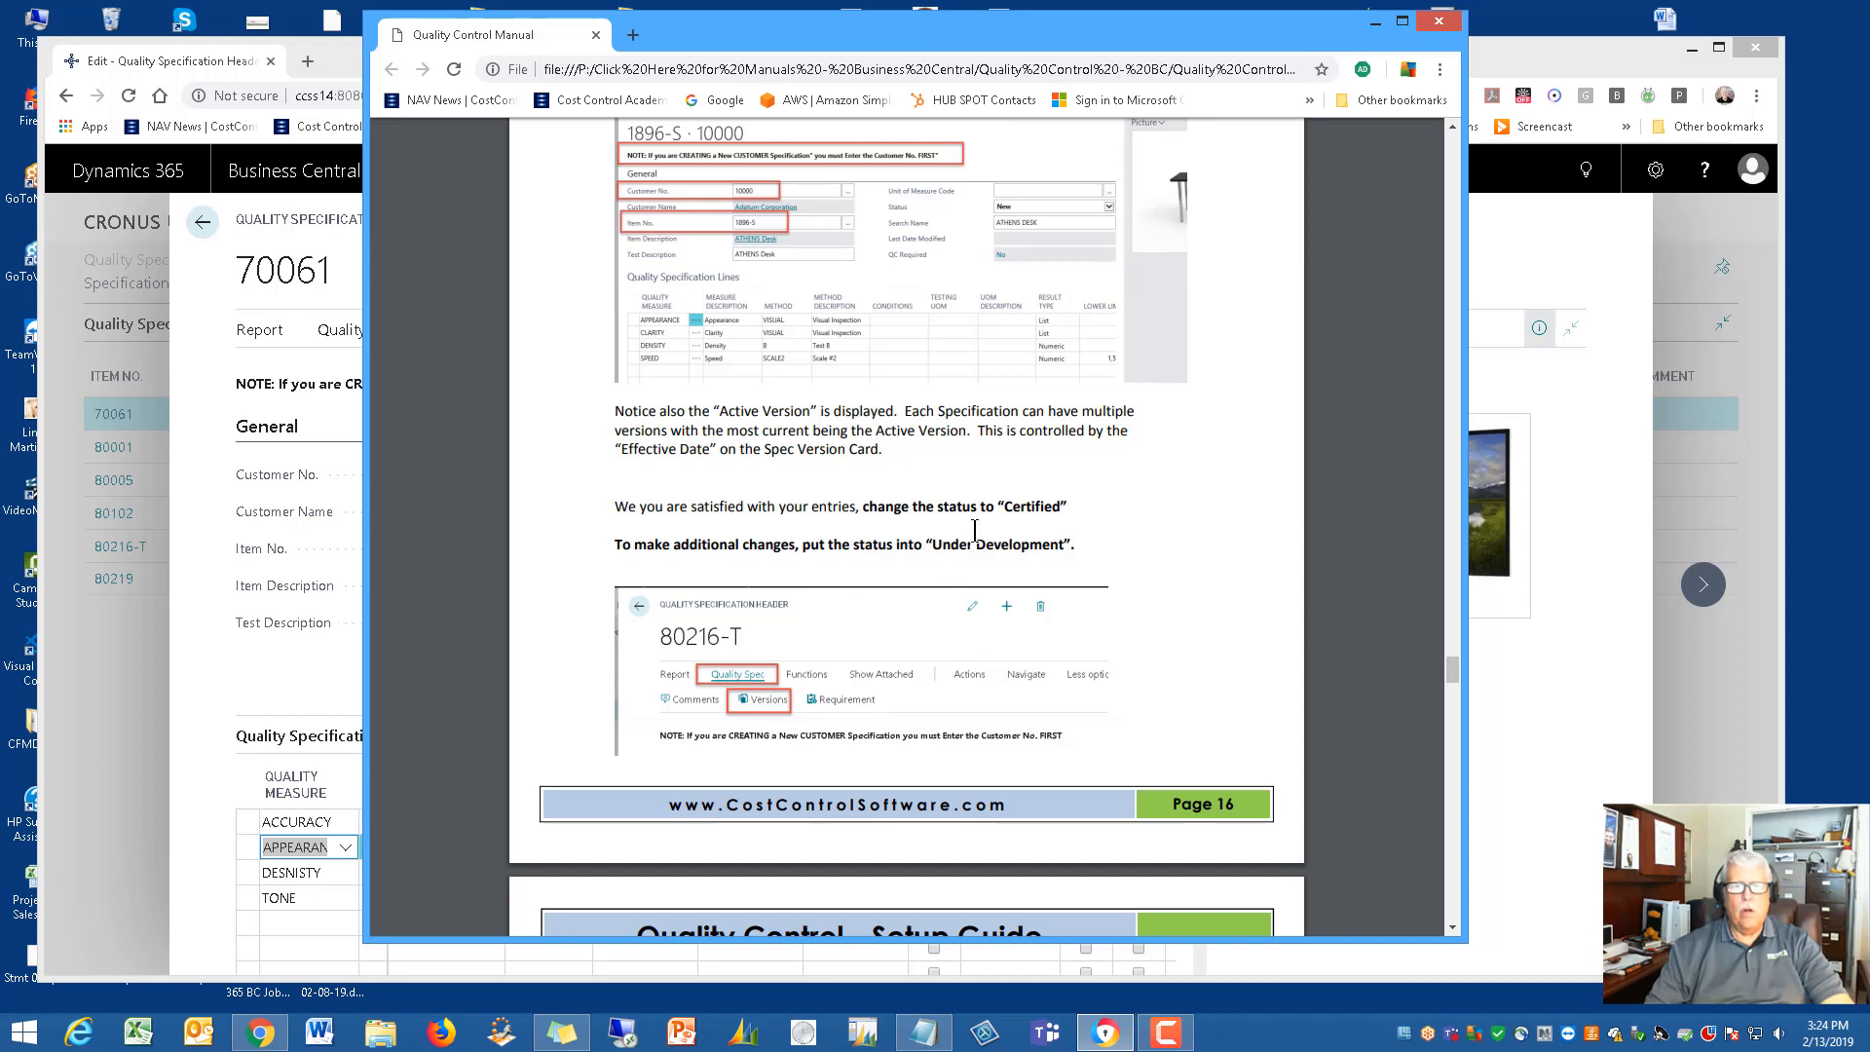
pyautogui.moveTo(863, 505); pyautogui.dragTo(1081, 508)
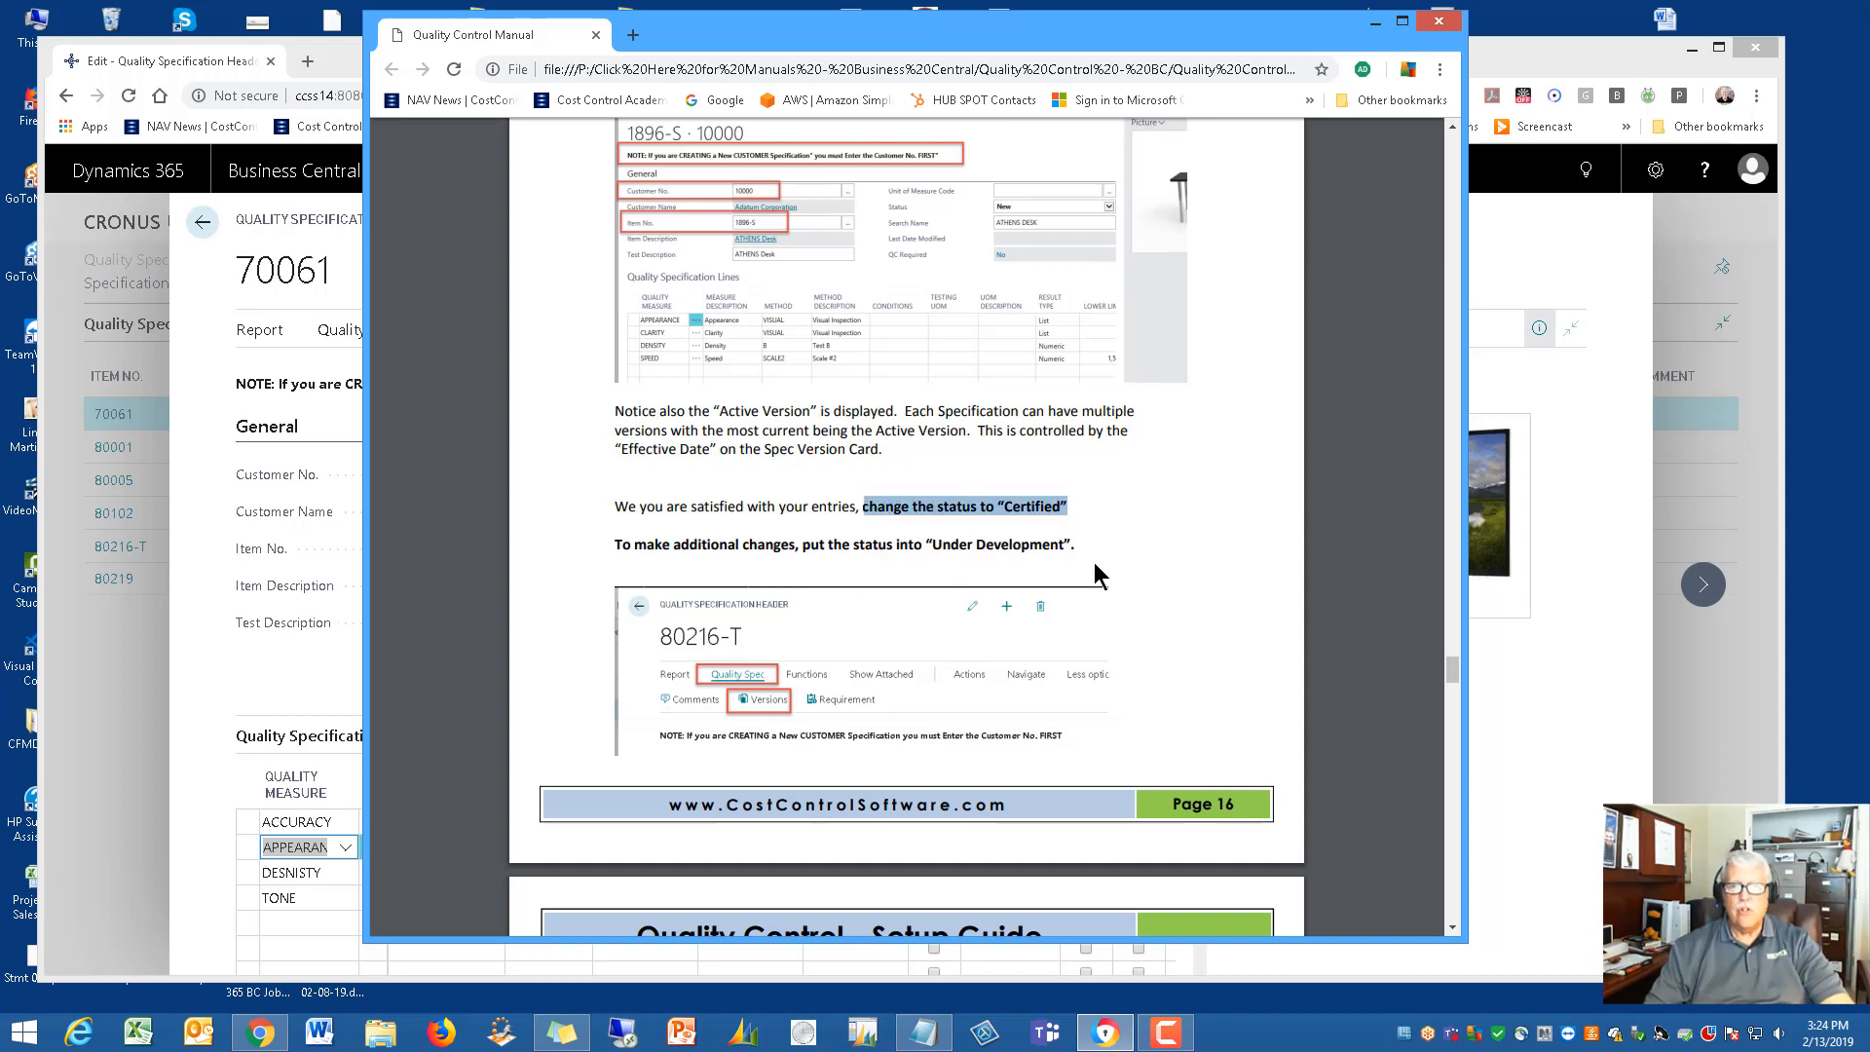
# Return to Business Central, set the status of item 70061's quality specification to Certified, and check the other status choices
pyautogui.click(1374, 22)
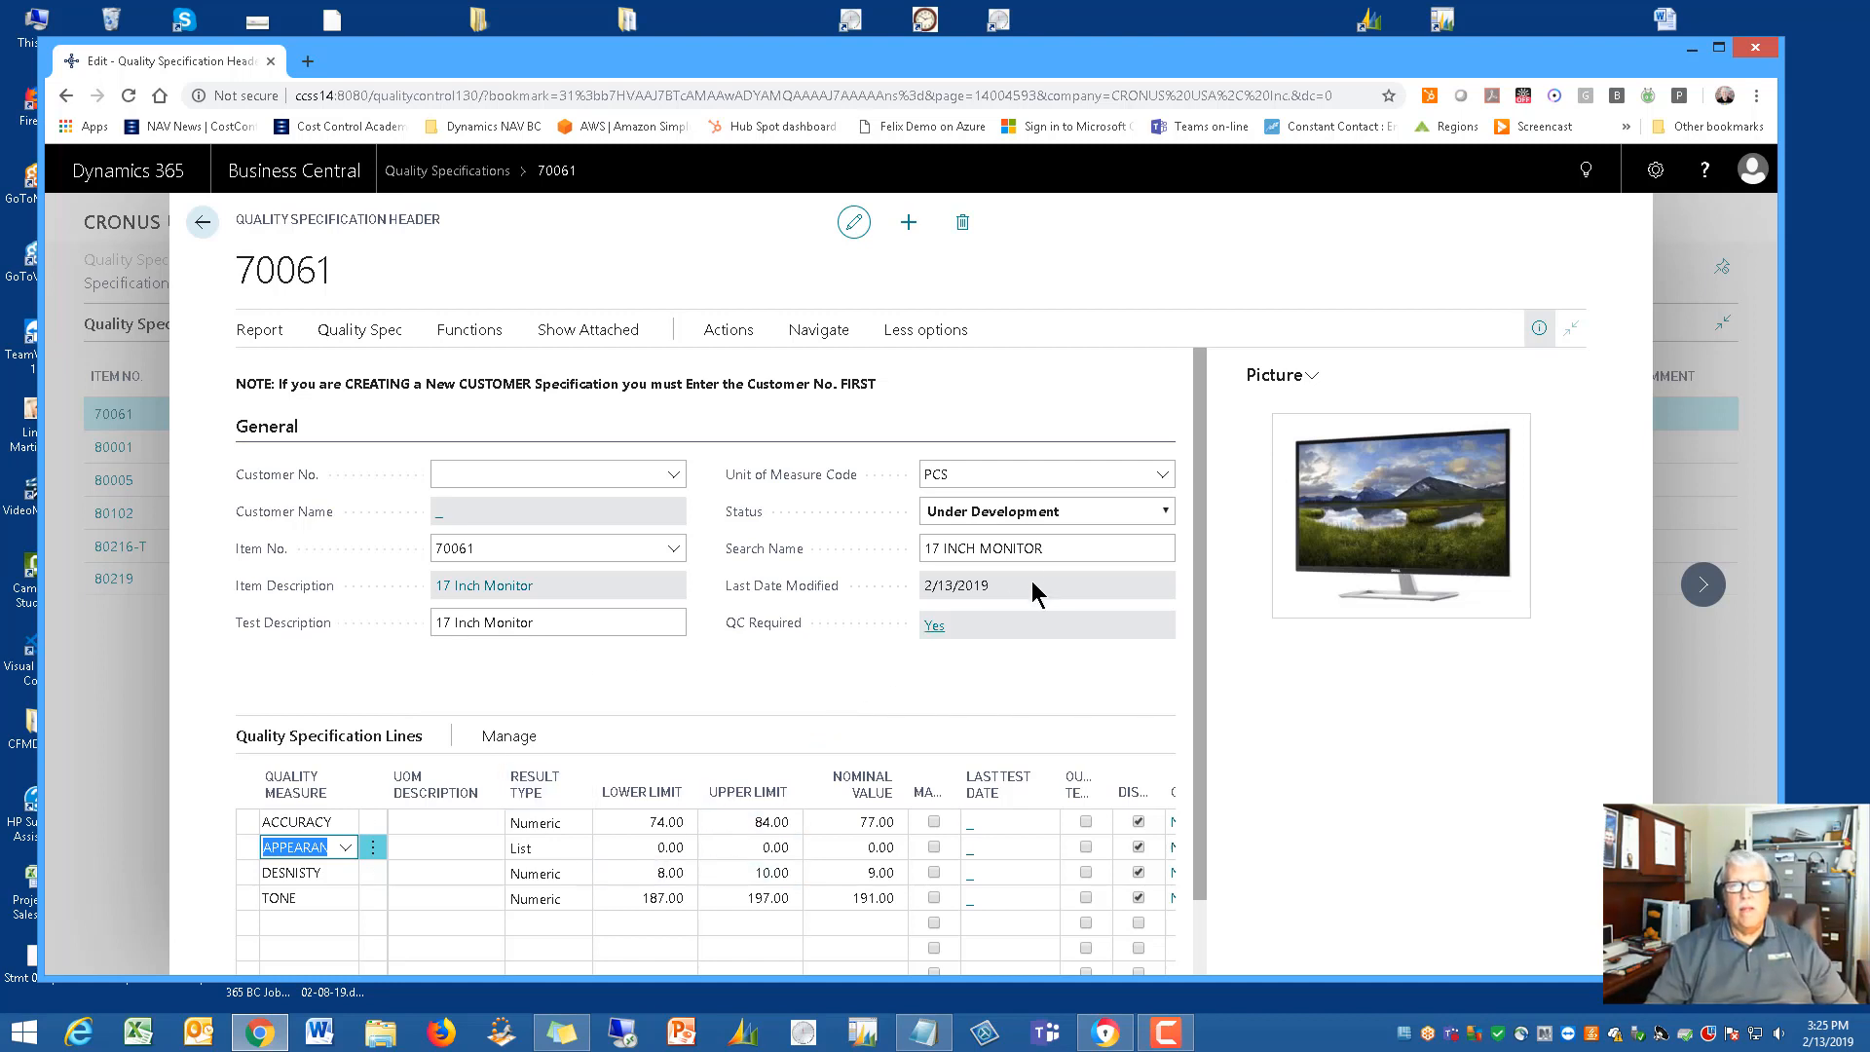
pyautogui.click(1165, 513)
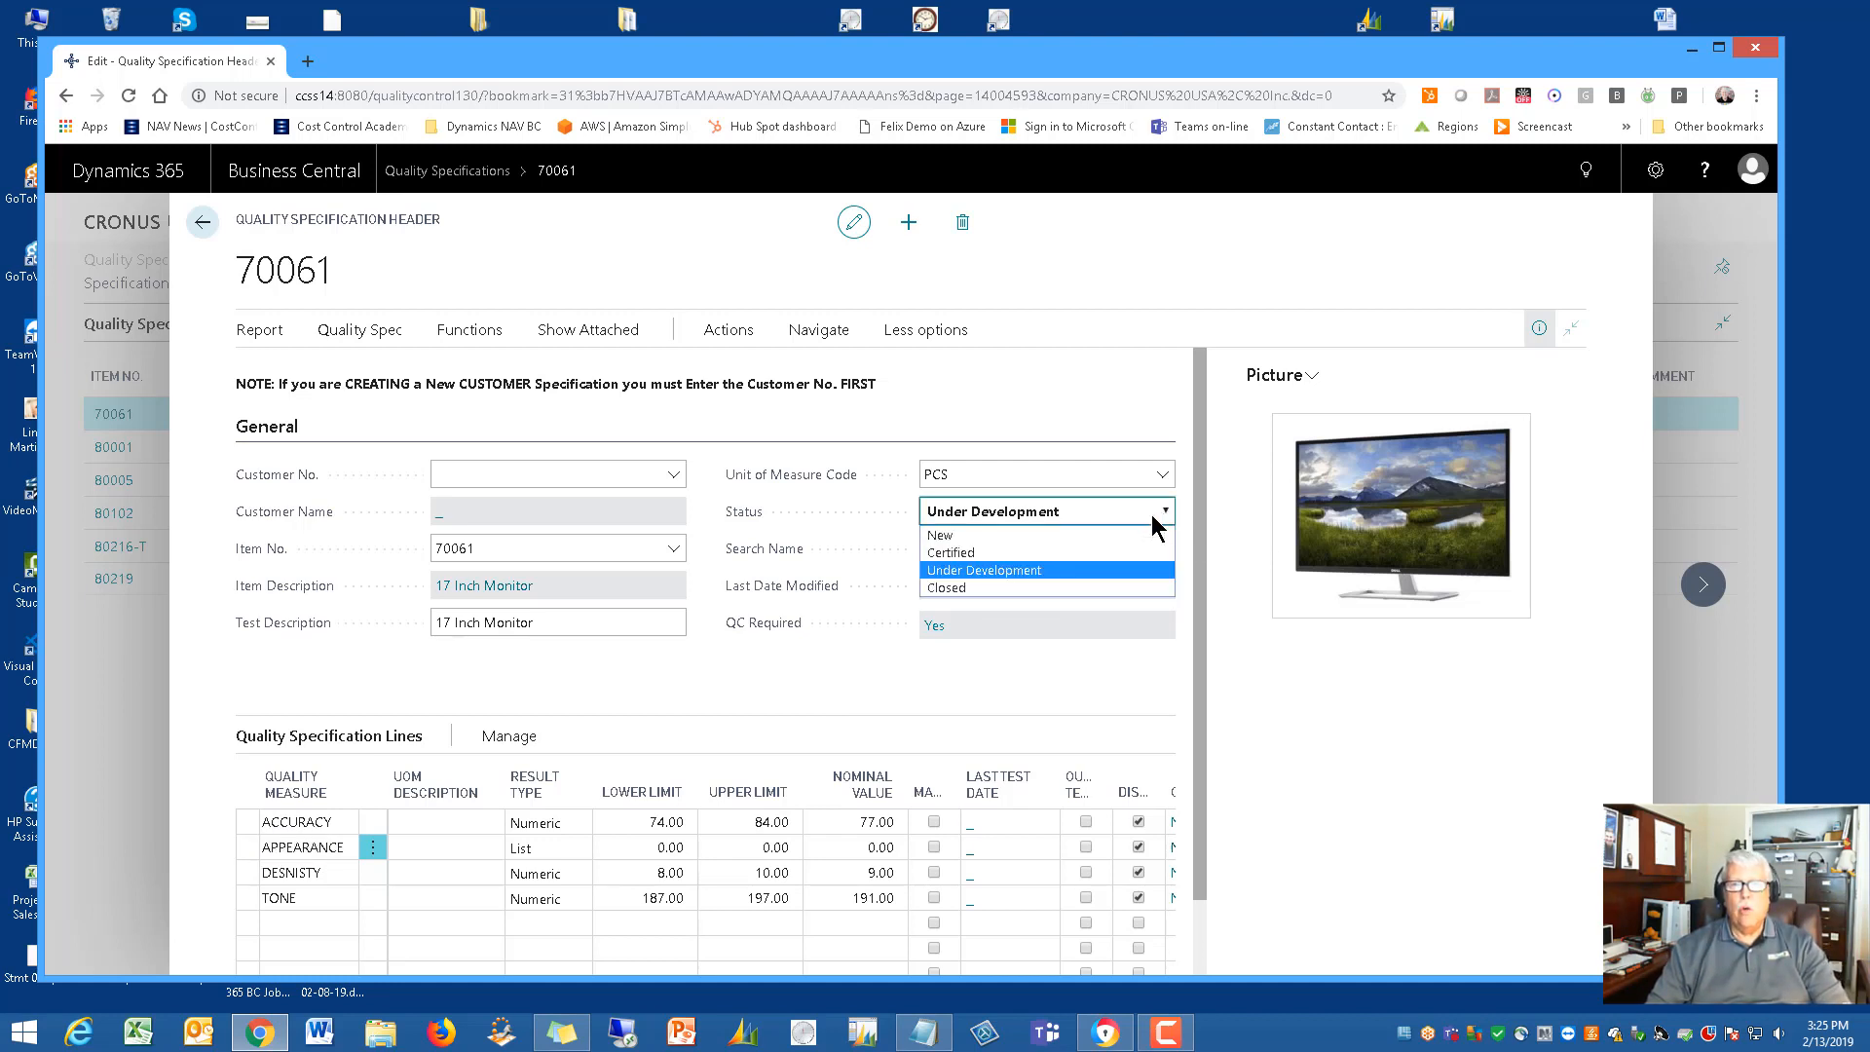
pyautogui.click(960, 553)
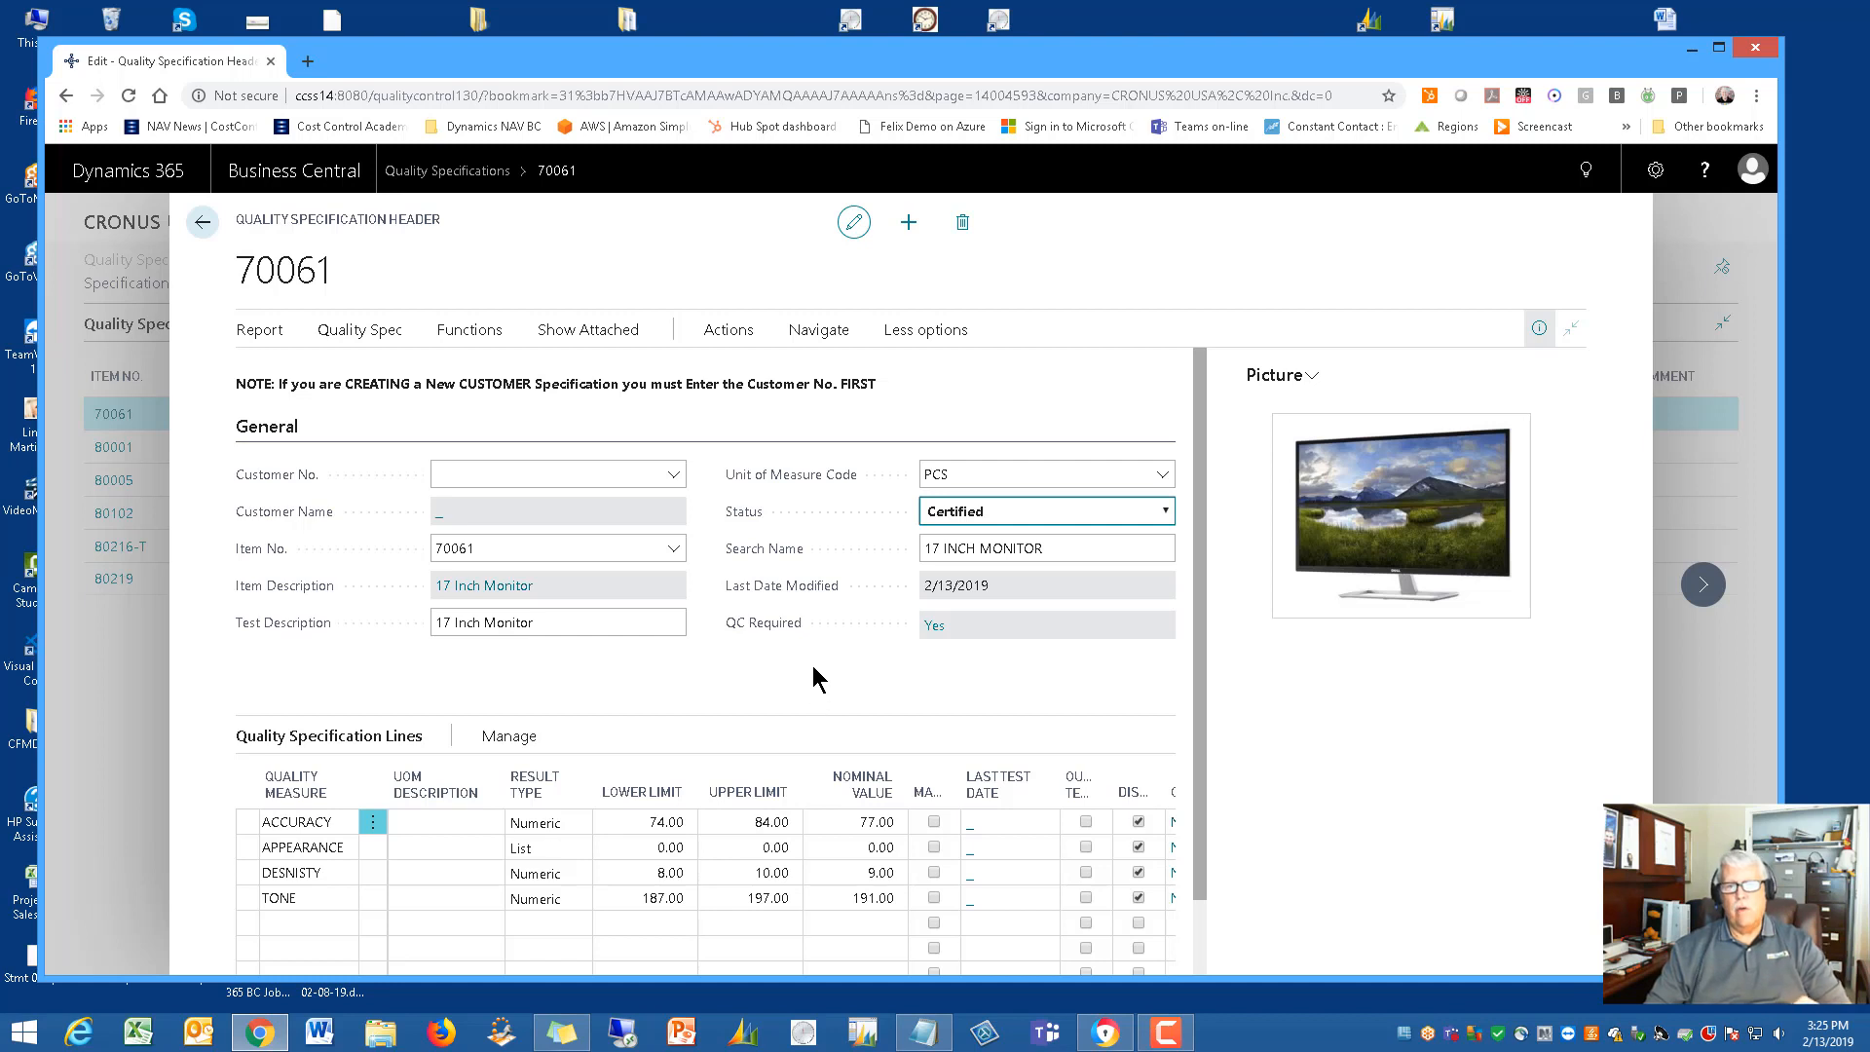
pyautogui.click(1018, 508)
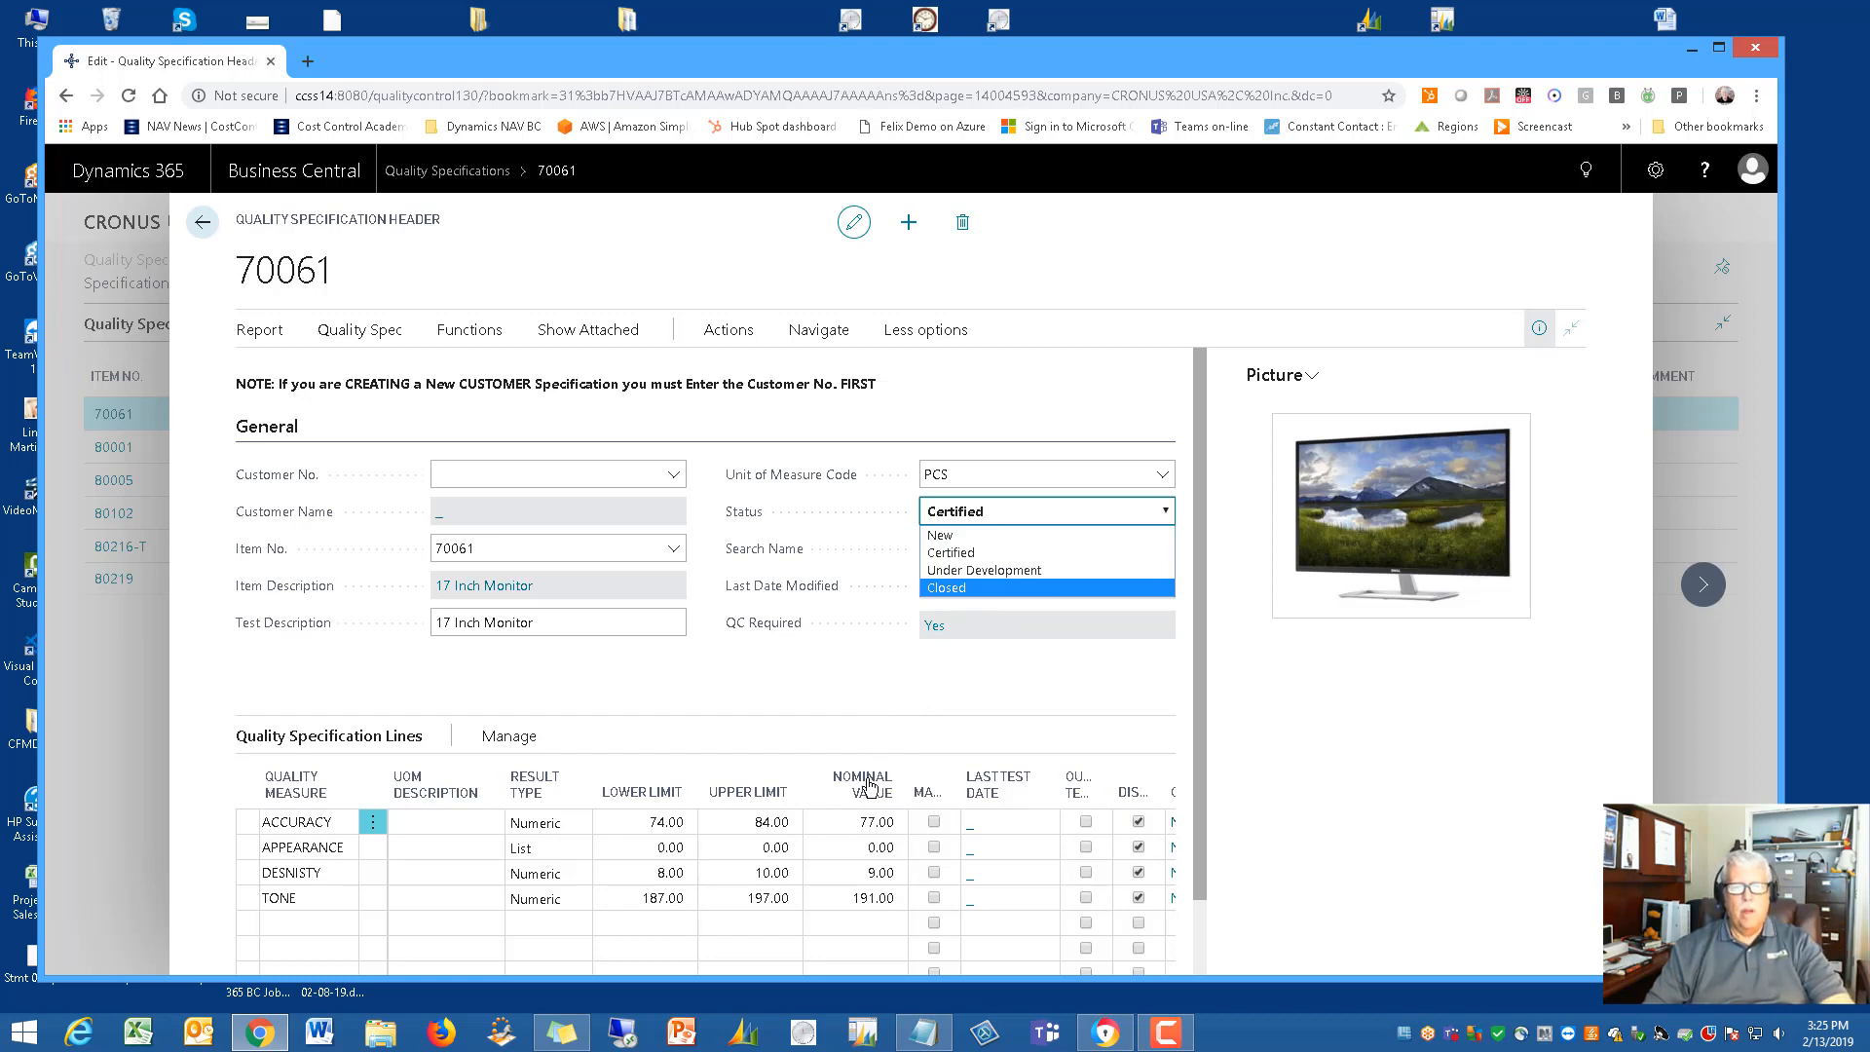
# Read the Quality Control Manual's pages on specification versions, ways to access specifications, and Lot Number Information
pyautogui.click(1111, 1038)
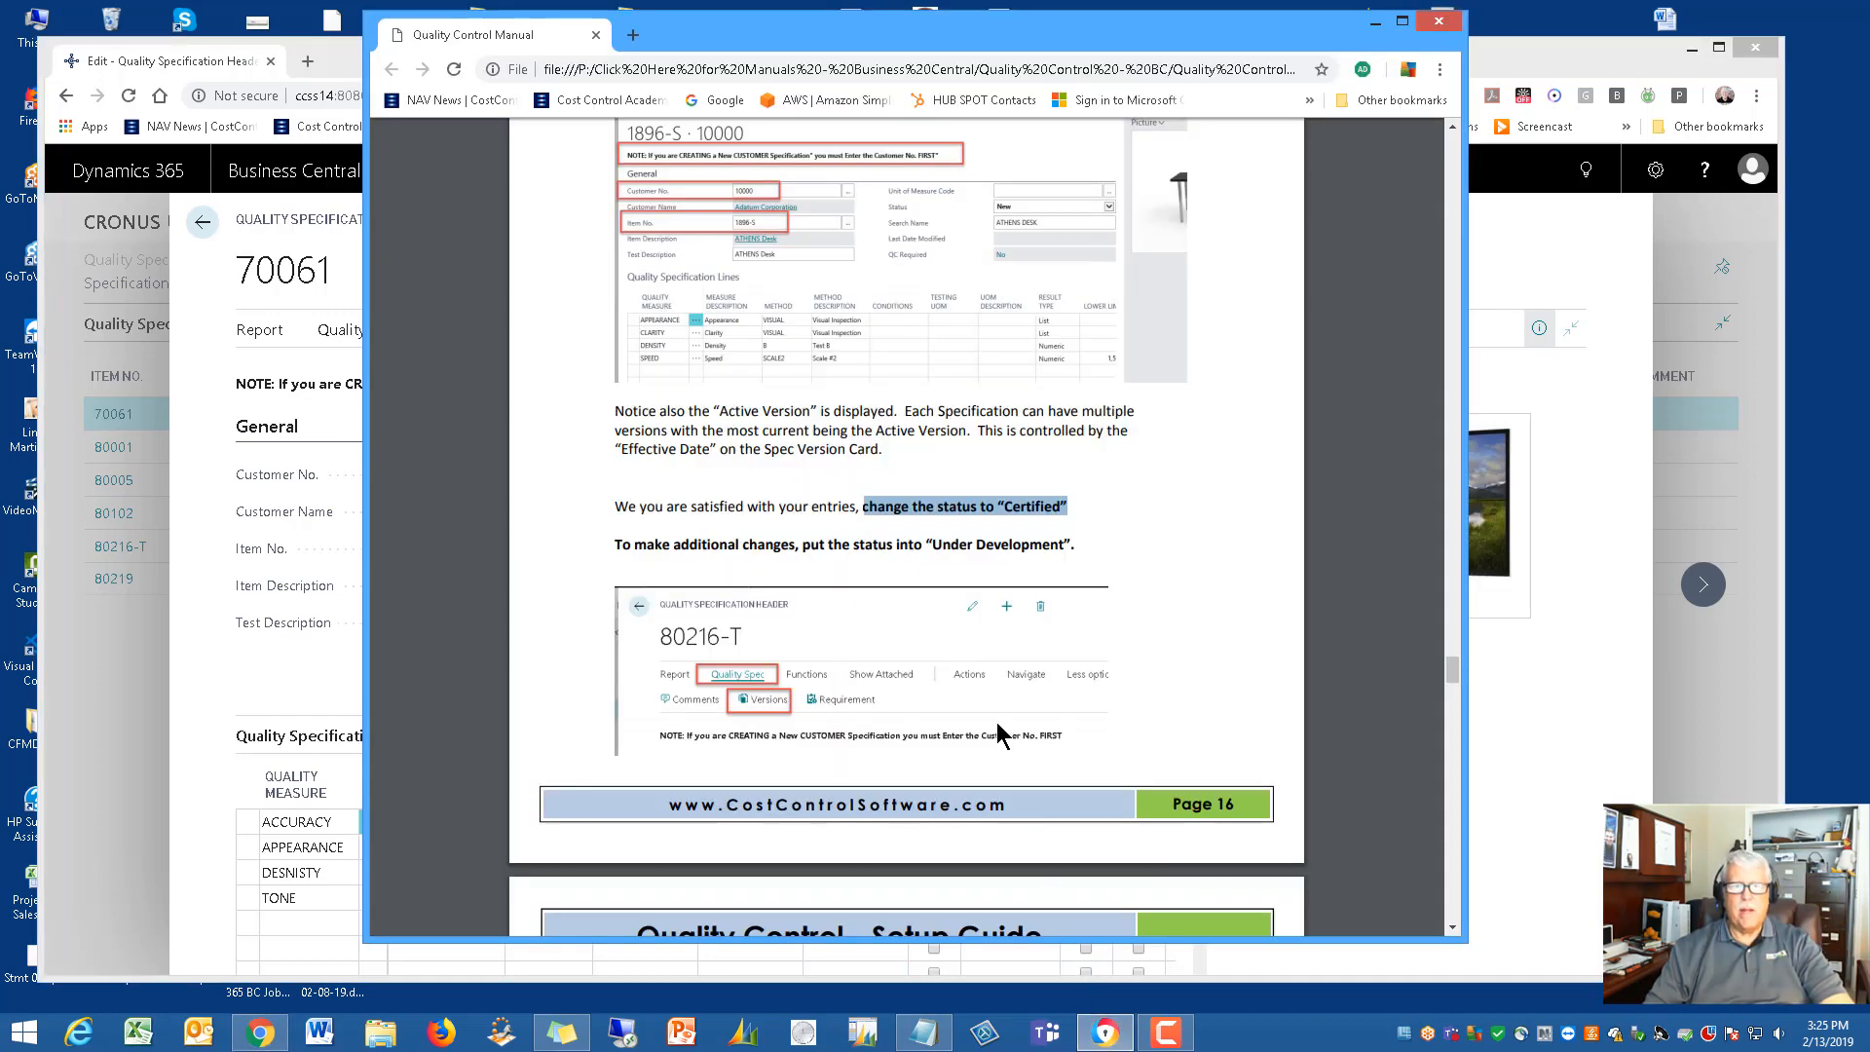
pyautogui.scroll(-5, 990, 644)
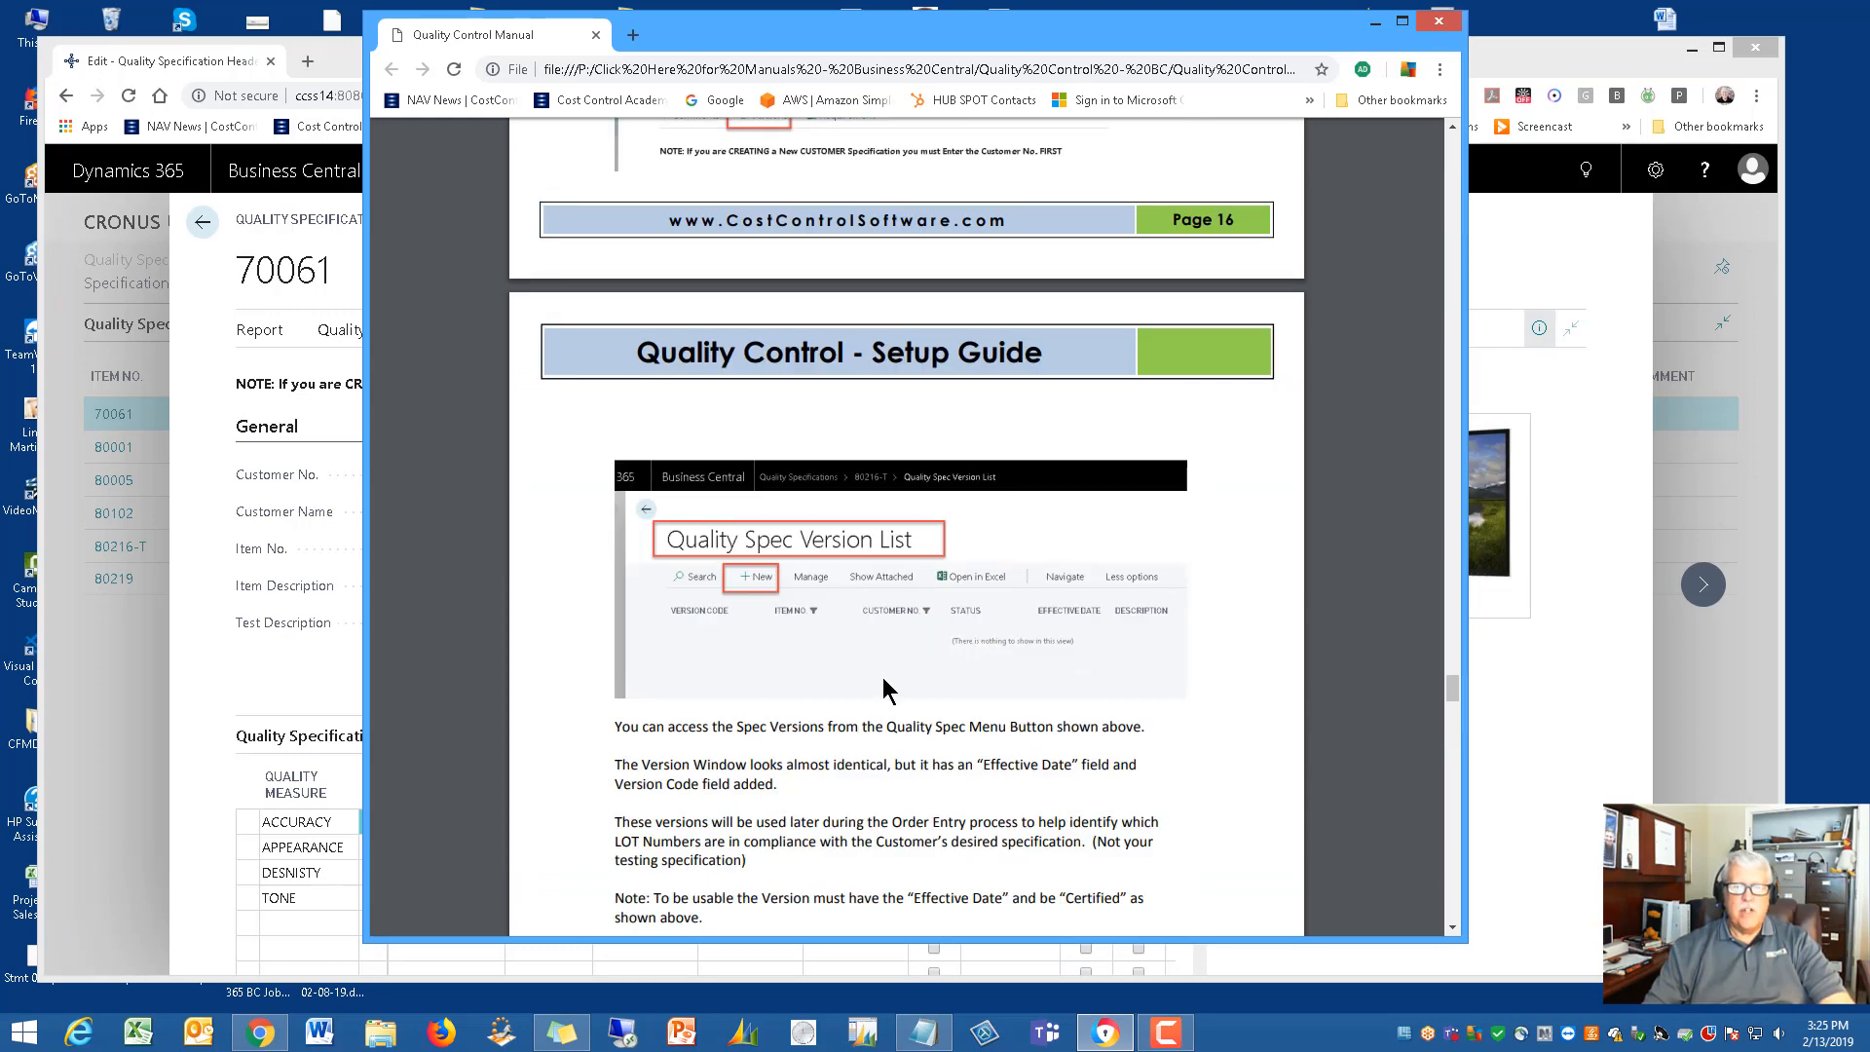
pyautogui.scroll(-1, 883, 676)
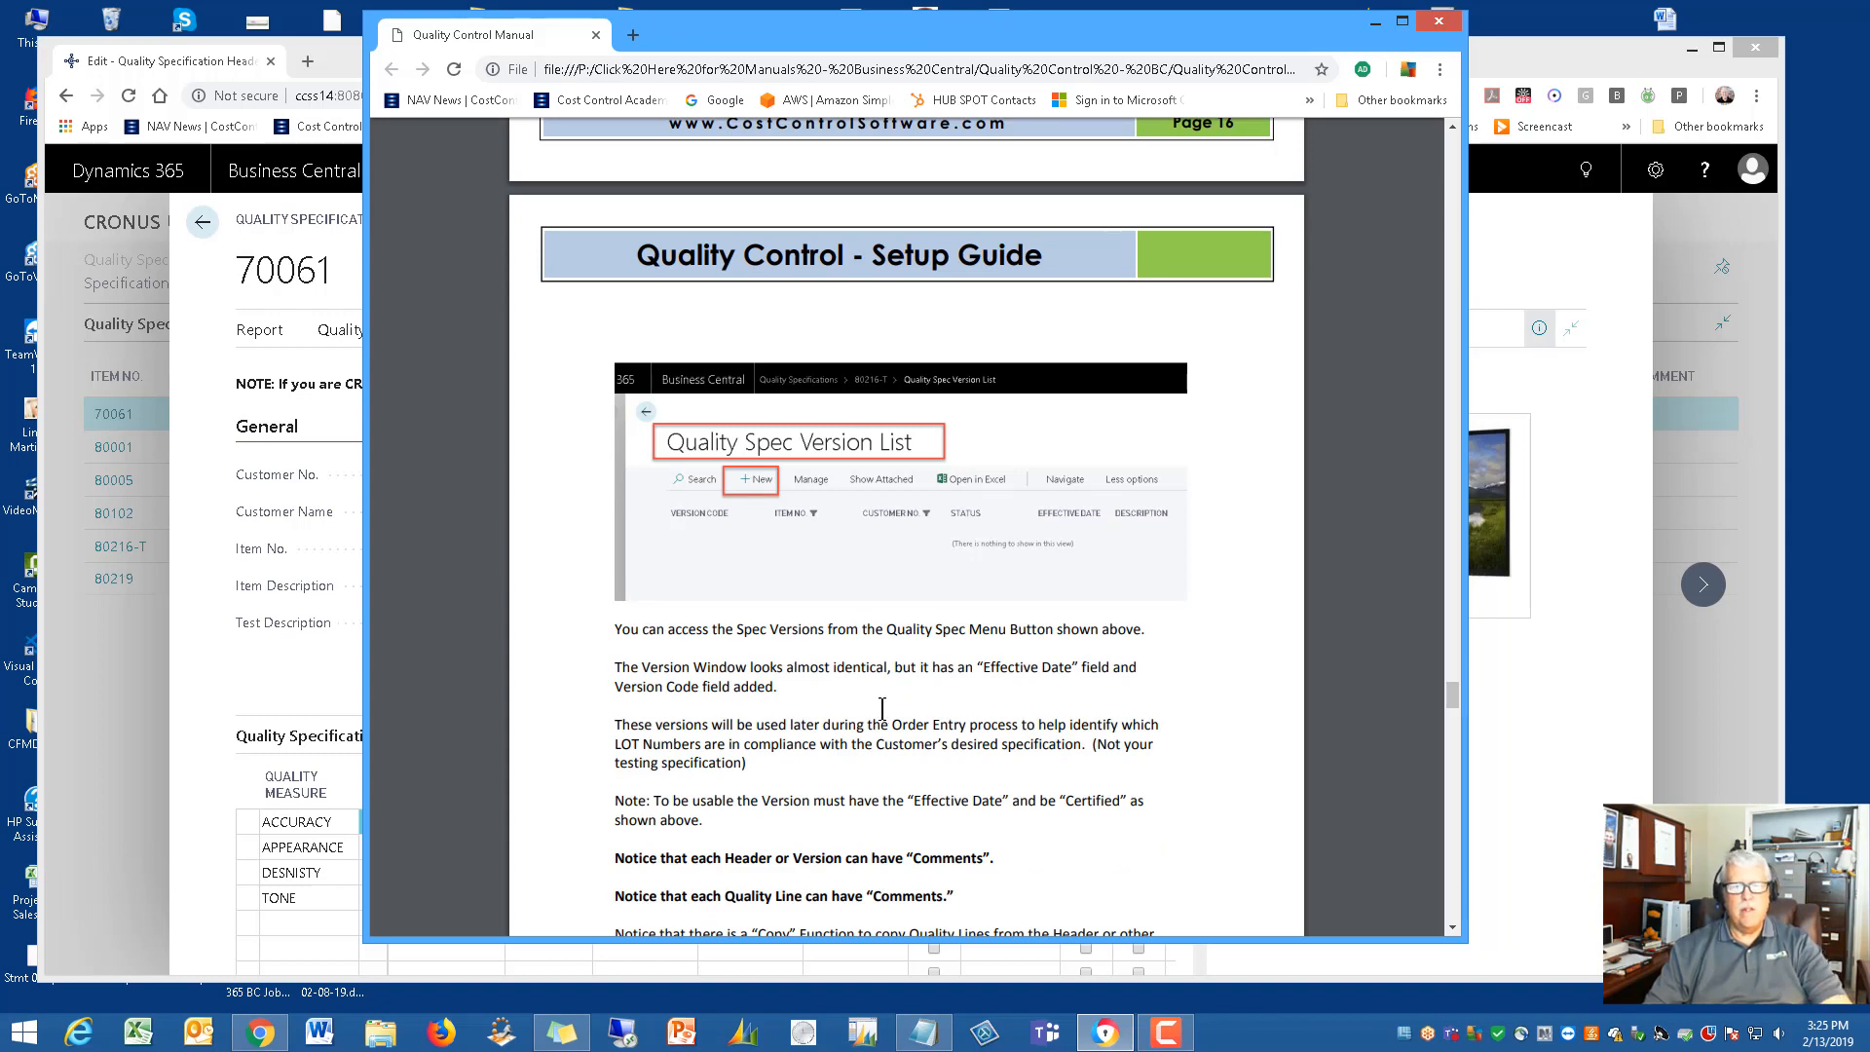
pyautogui.scroll(-2, 880, 701)
pyautogui.scroll(-7, 864, 764)
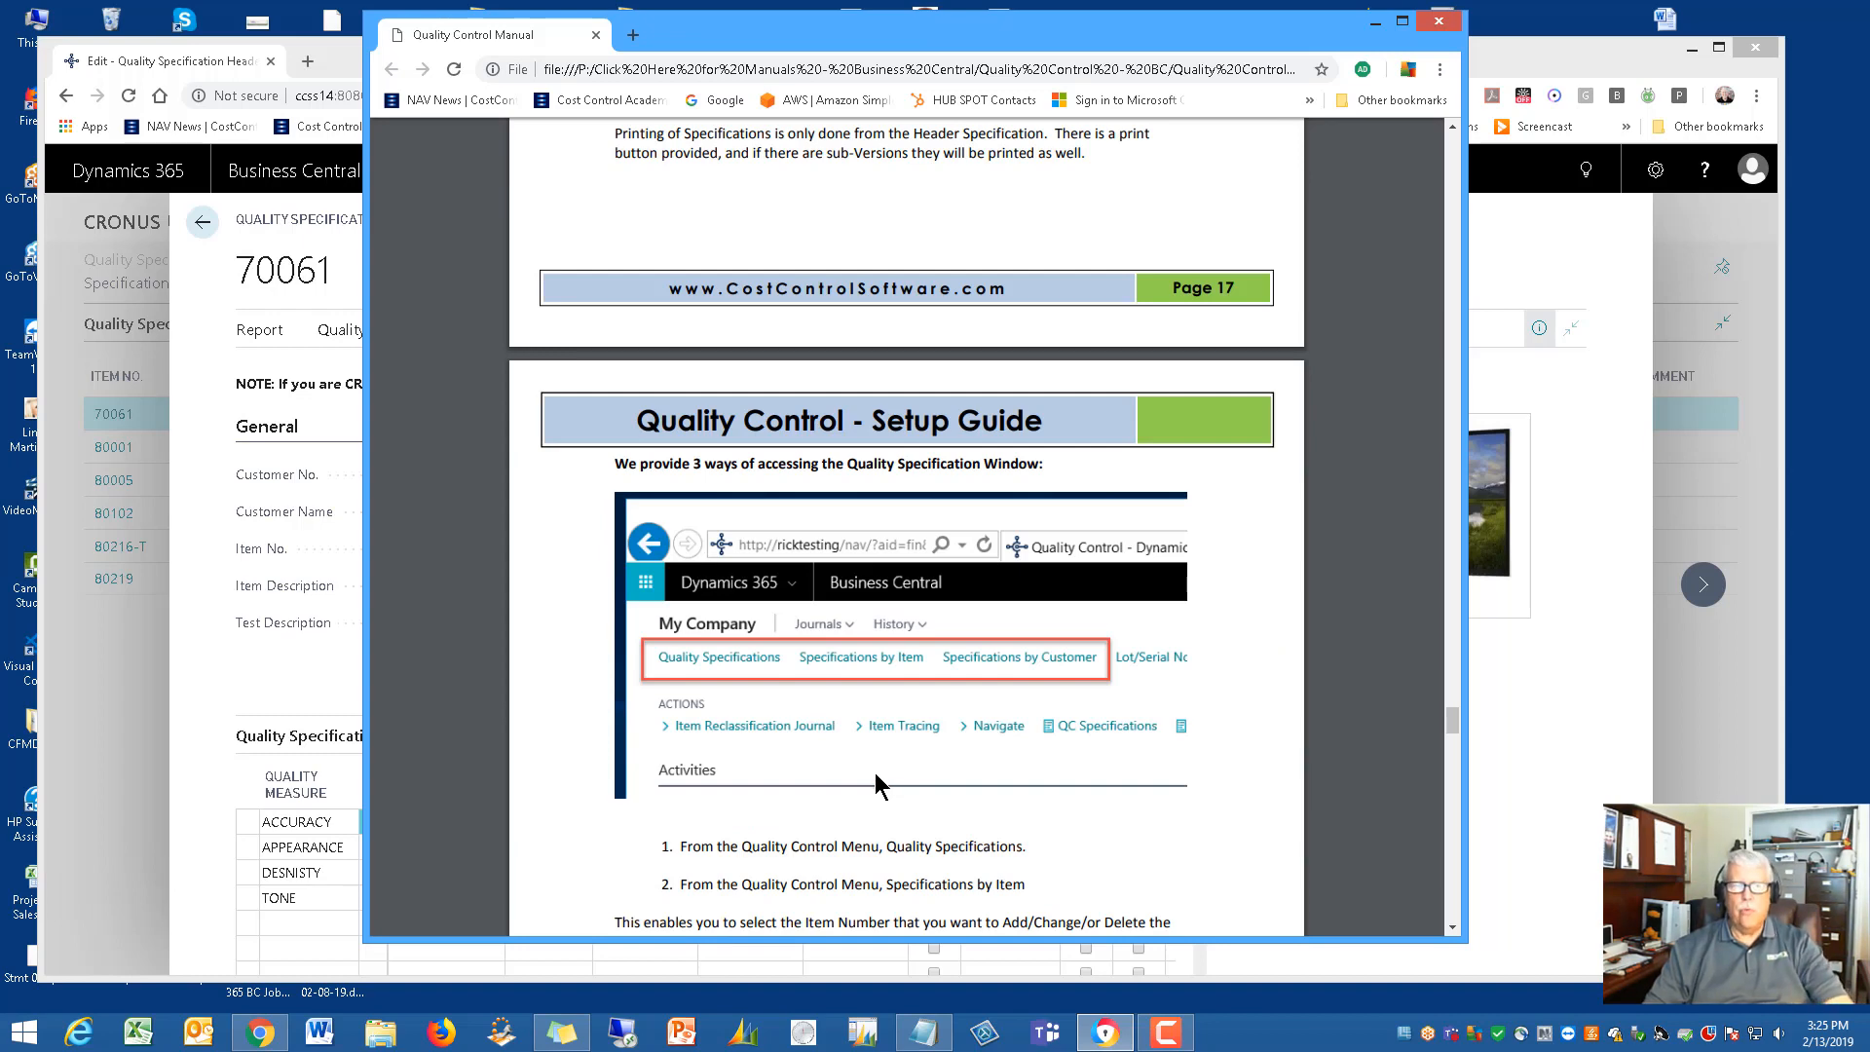
pyautogui.scroll(-5, 874, 774)
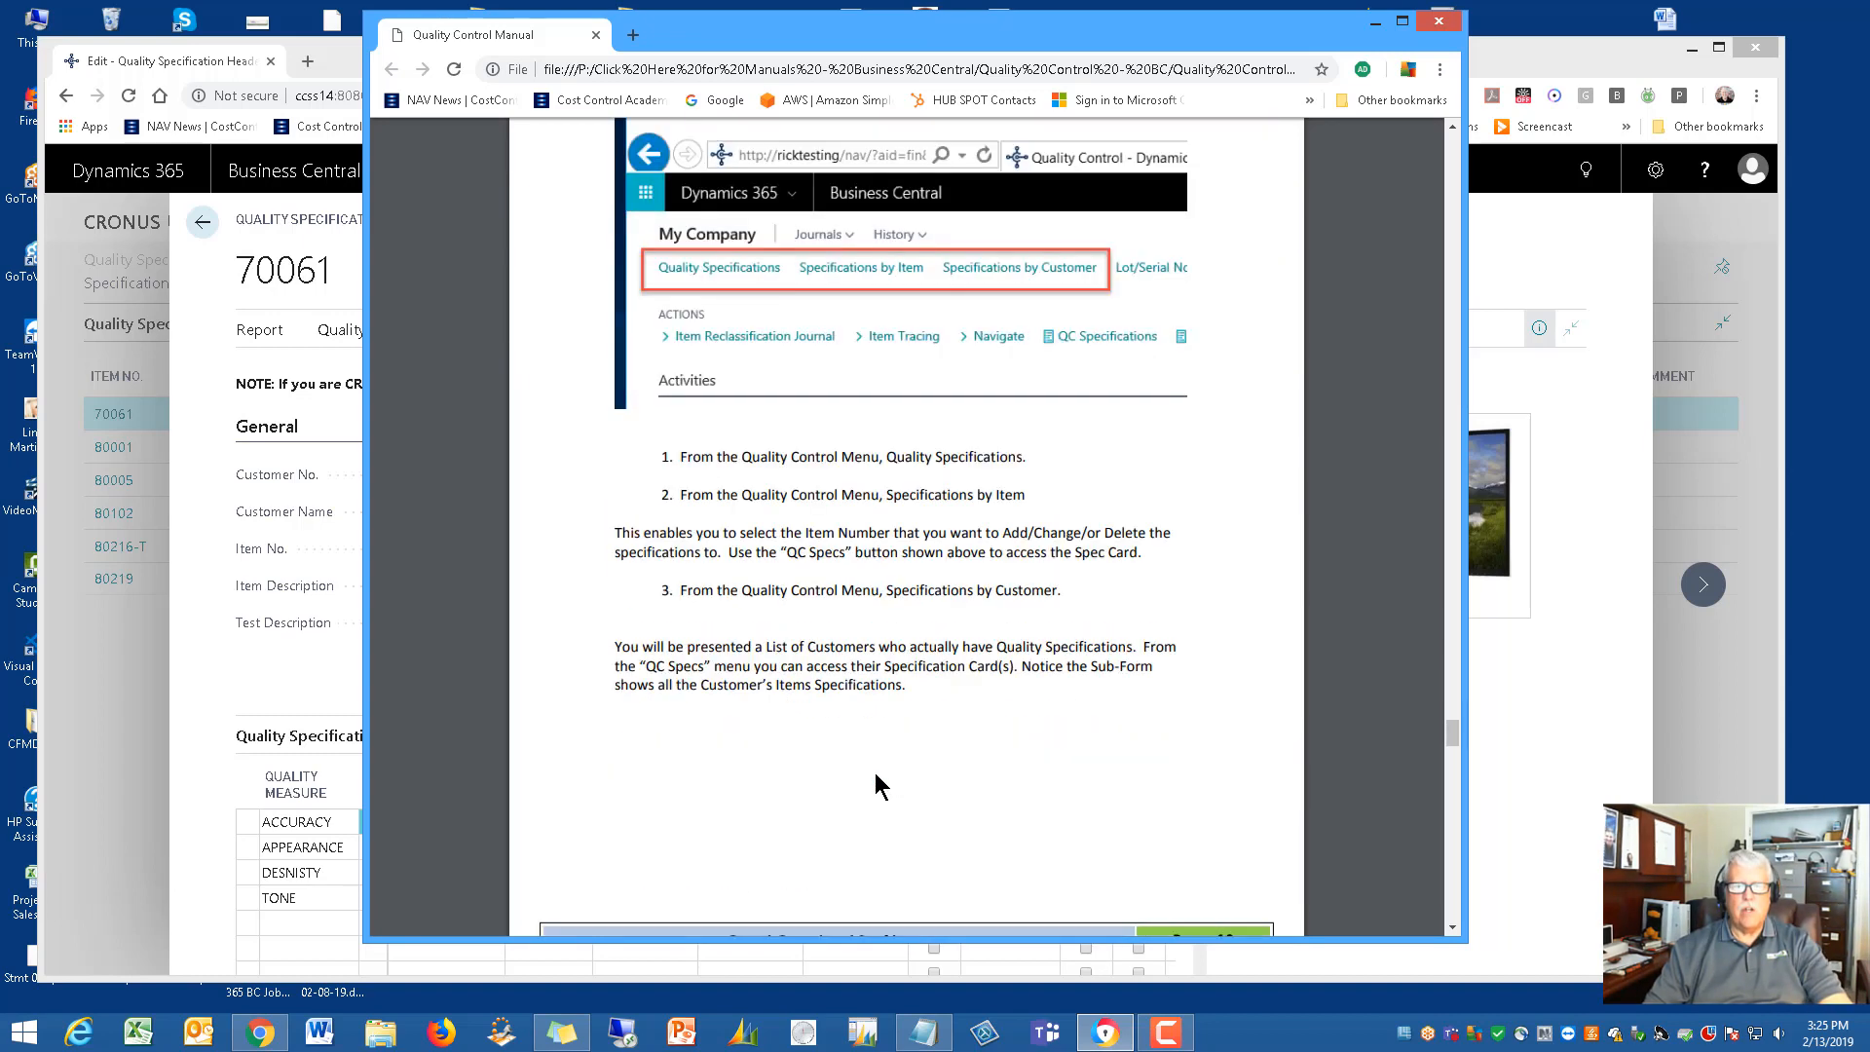
pyautogui.scroll(-3, 874, 773)
pyautogui.scroll(-4, 874, 774)
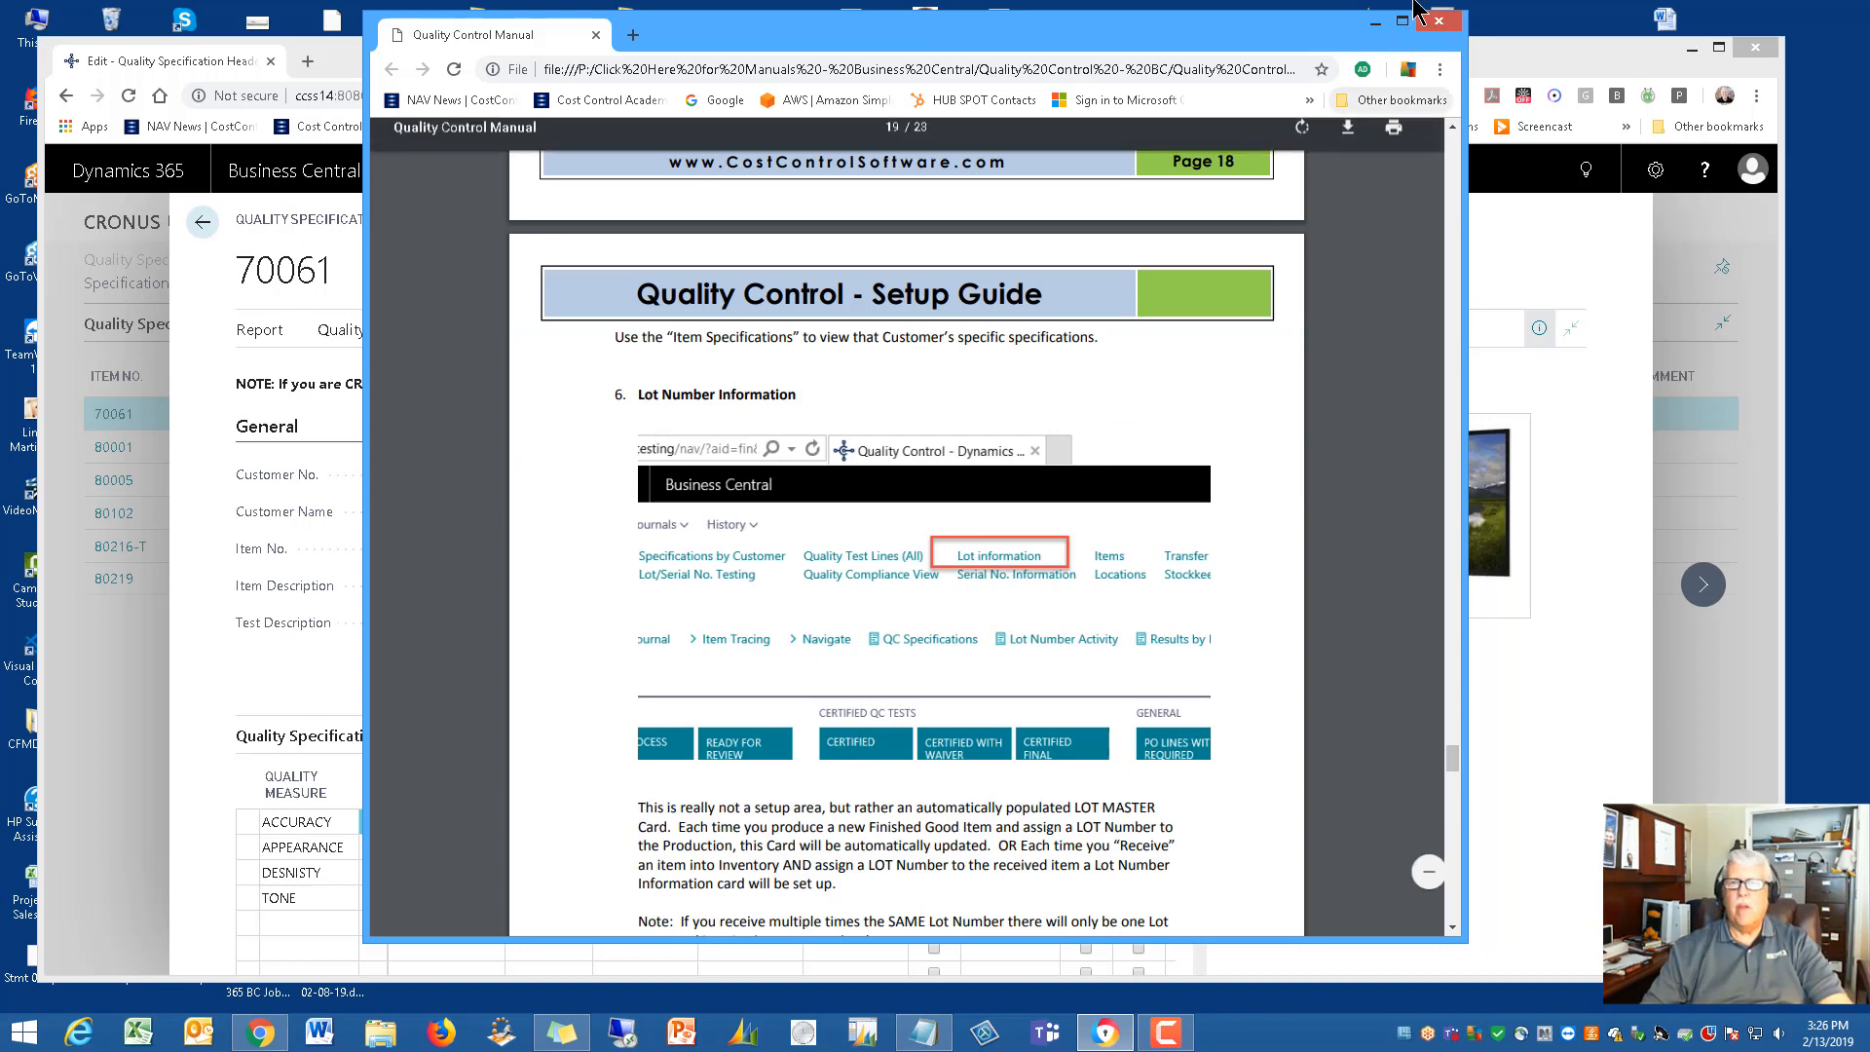
# Return to Business Central's lot information list and review the card for item 70061's lot L-3726
pyautogui.click(1374, 21)
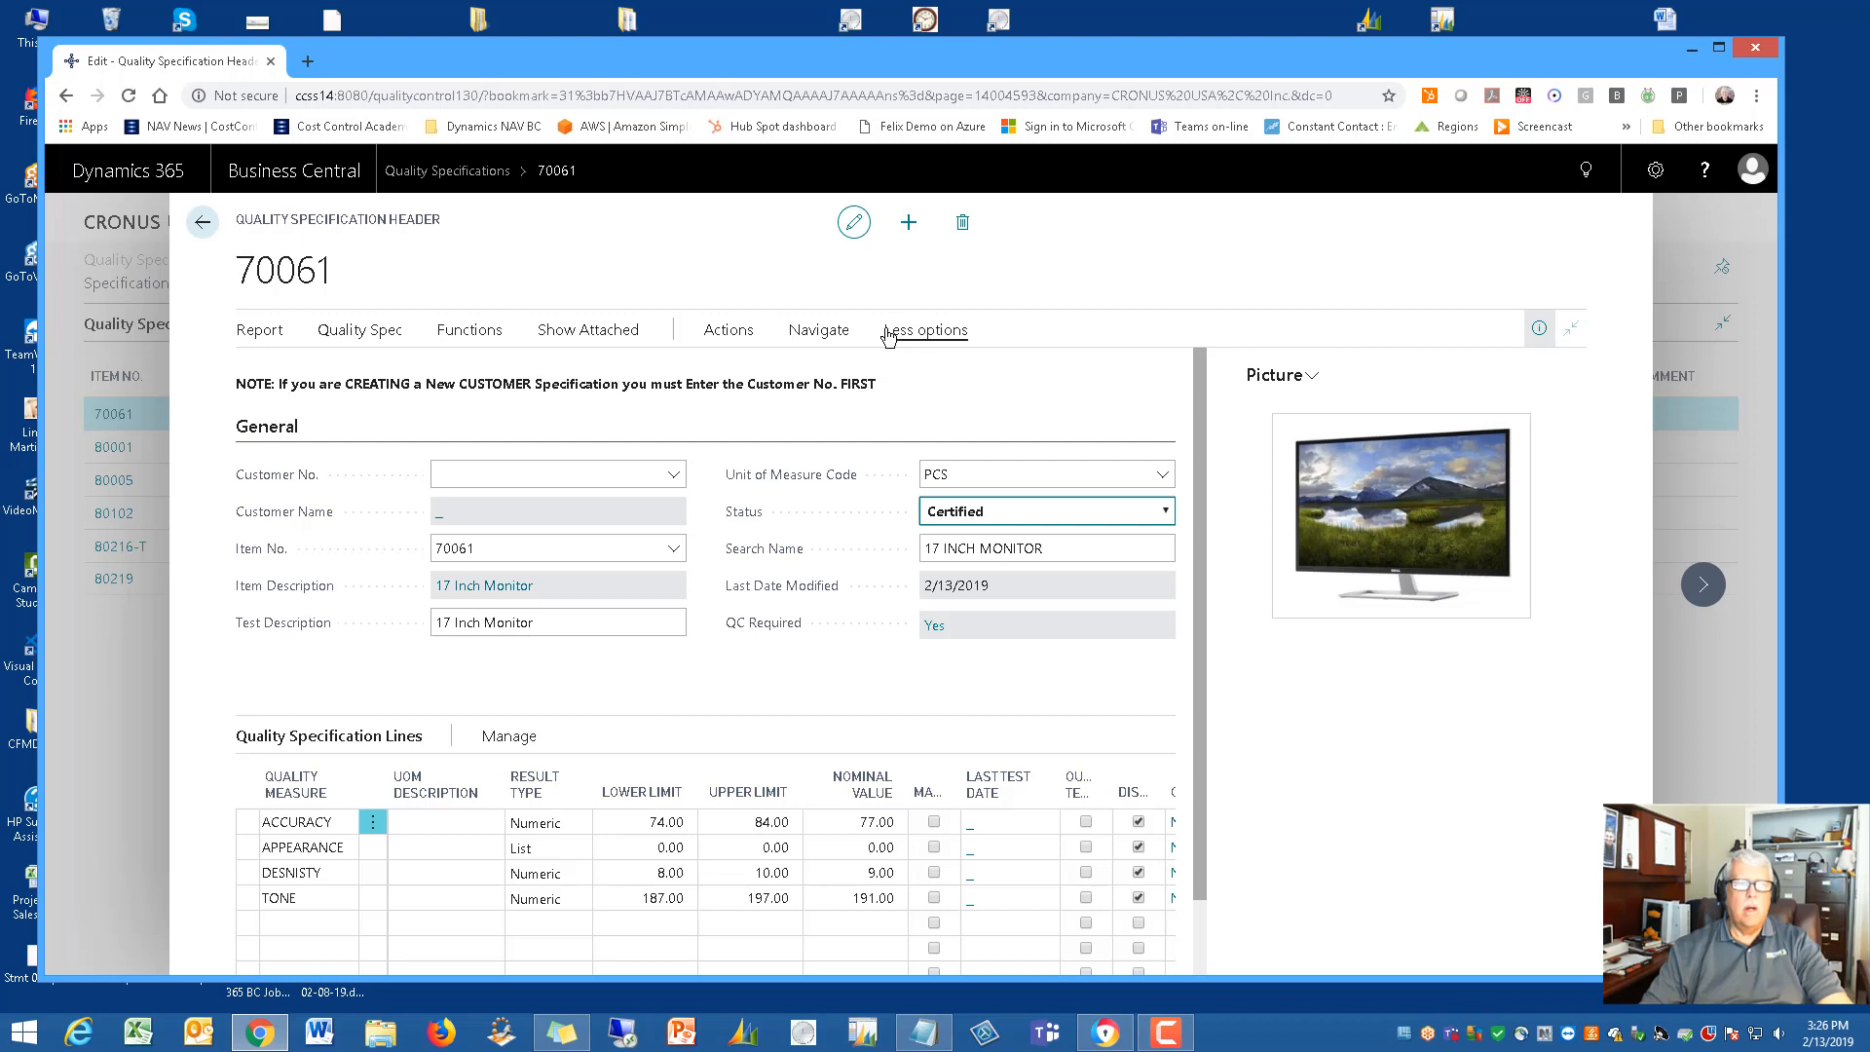
pyautogui.click(202, 224)
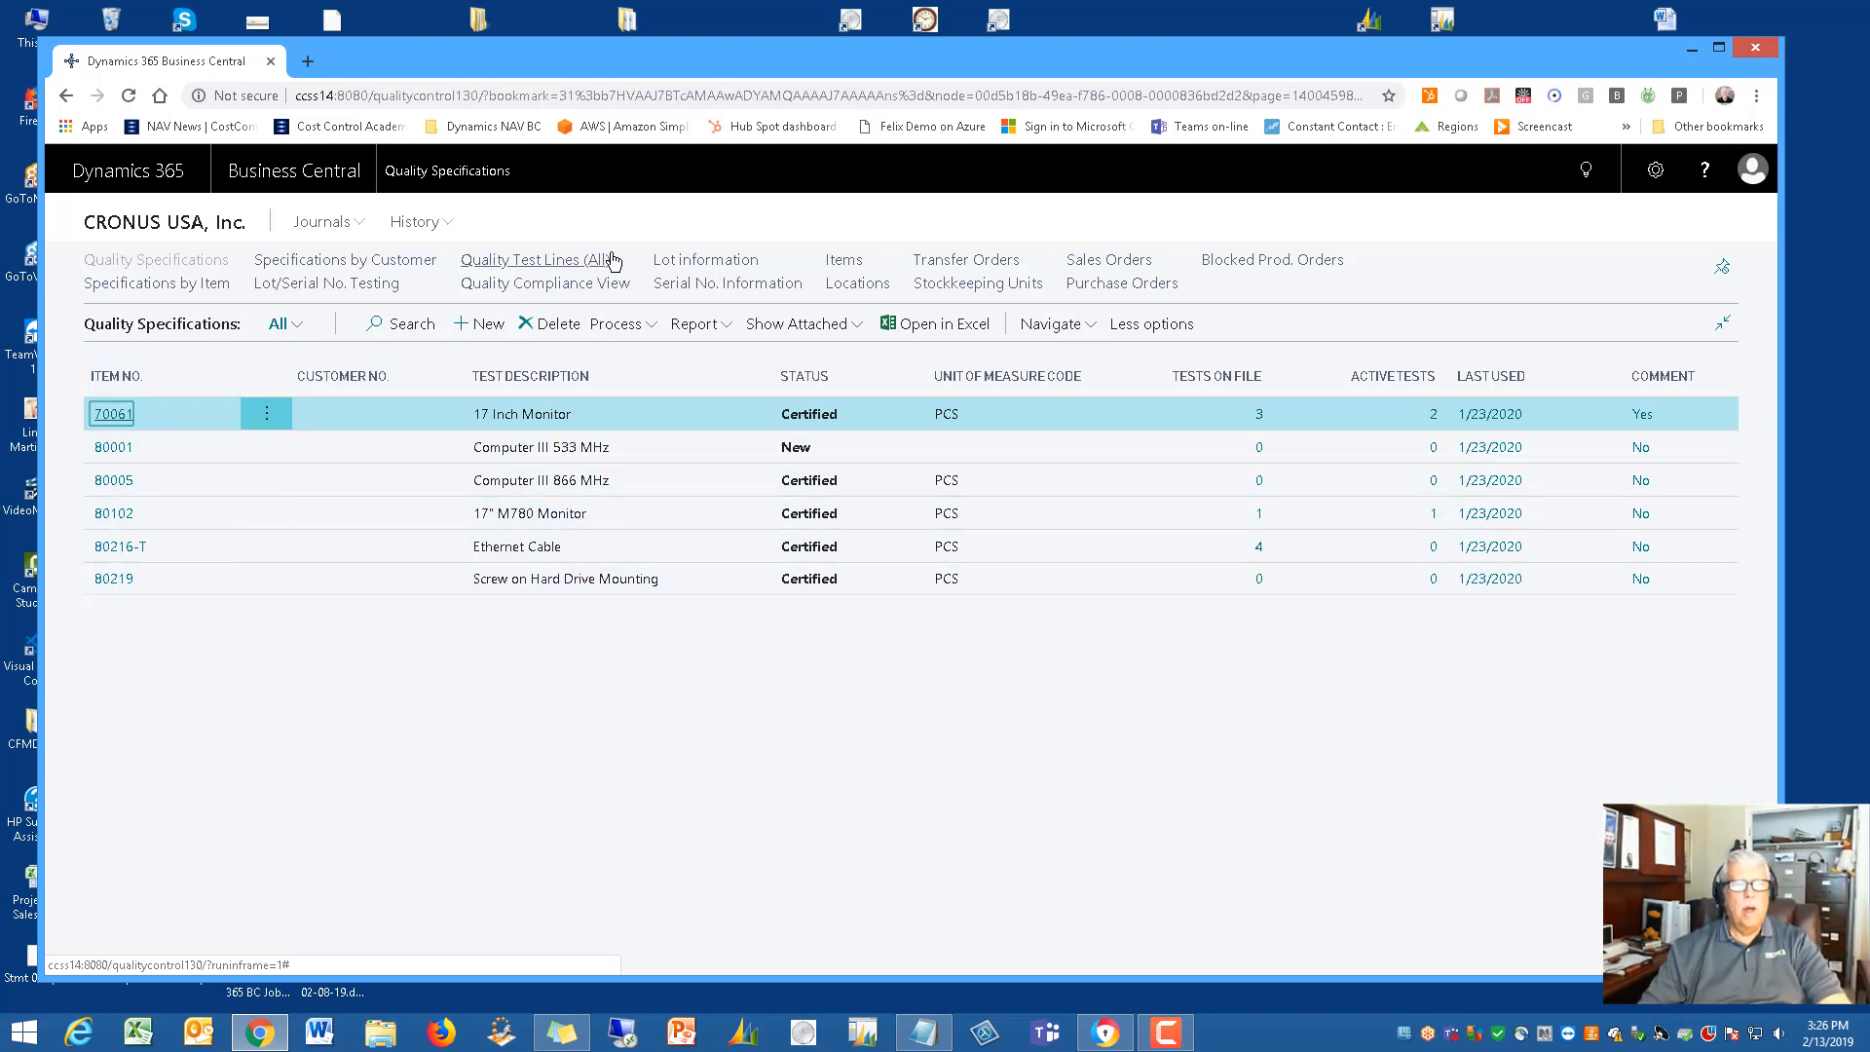
pyautogui.click(690, 261)
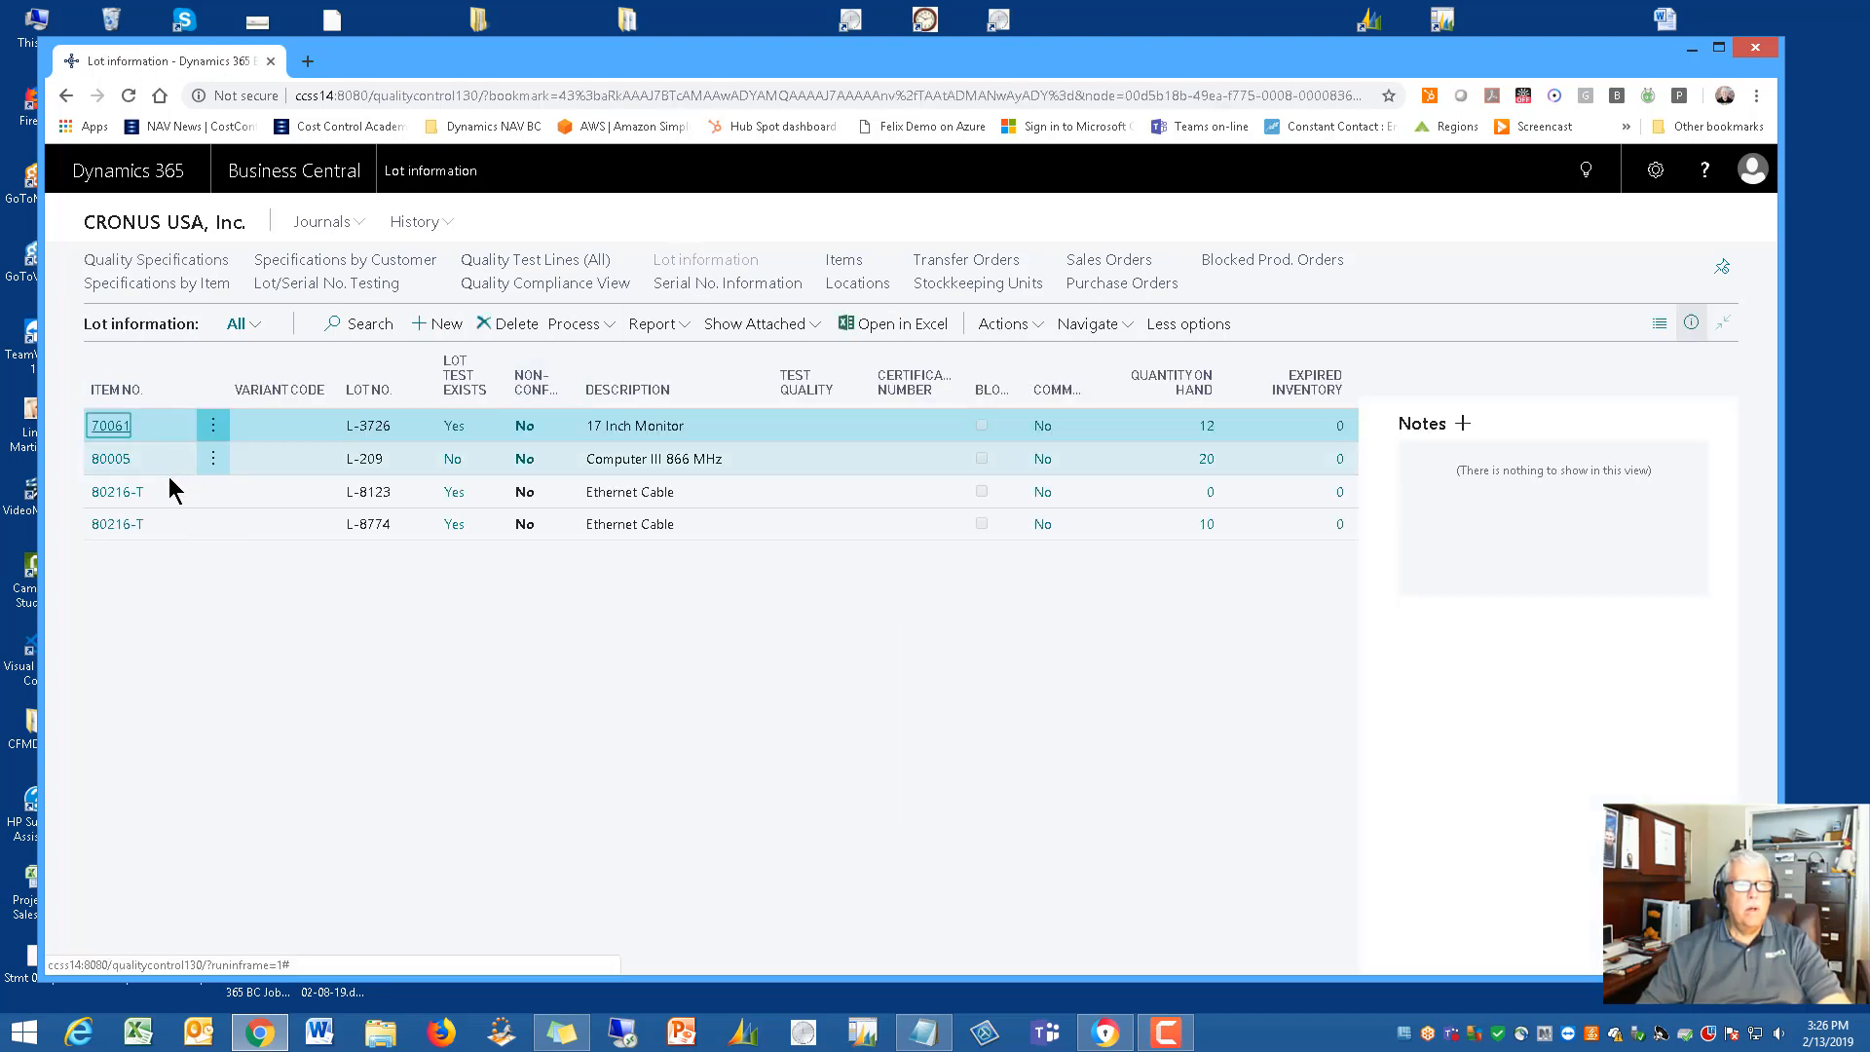
pyautogui.click(115, 427)
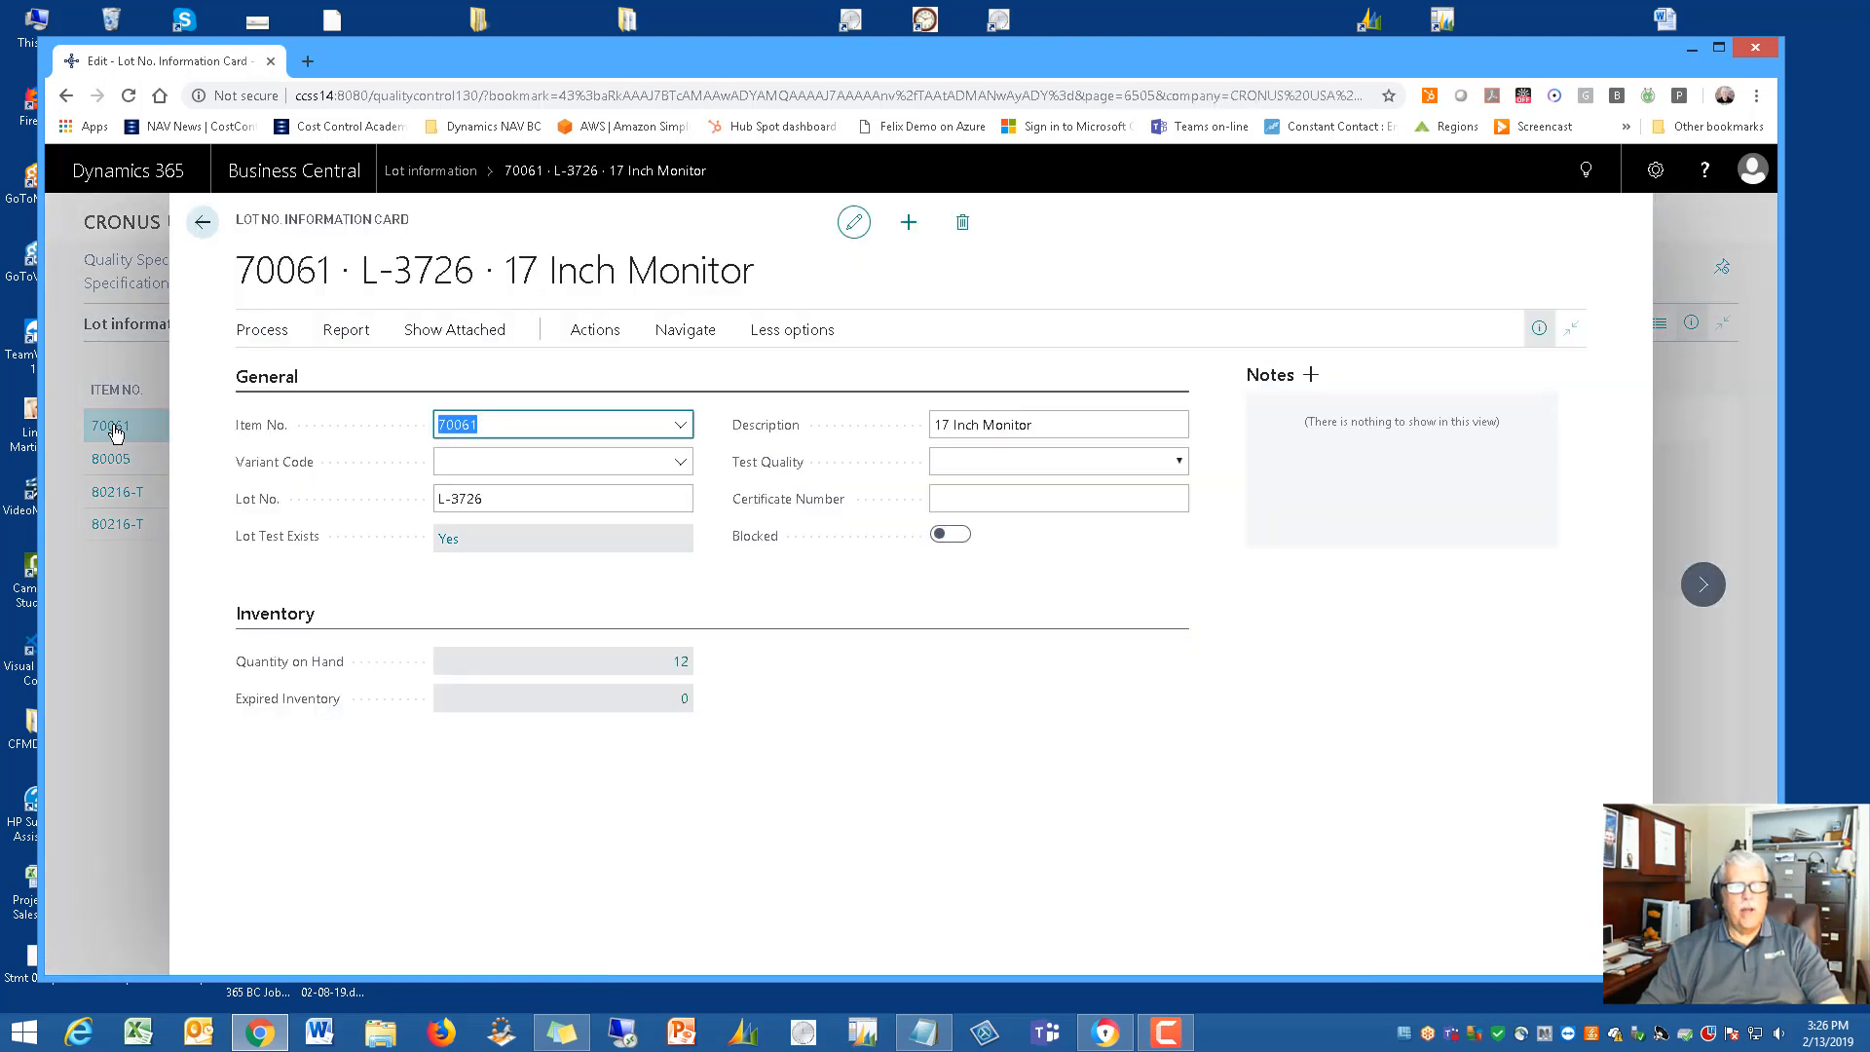
pyautogui.click(531, 500)
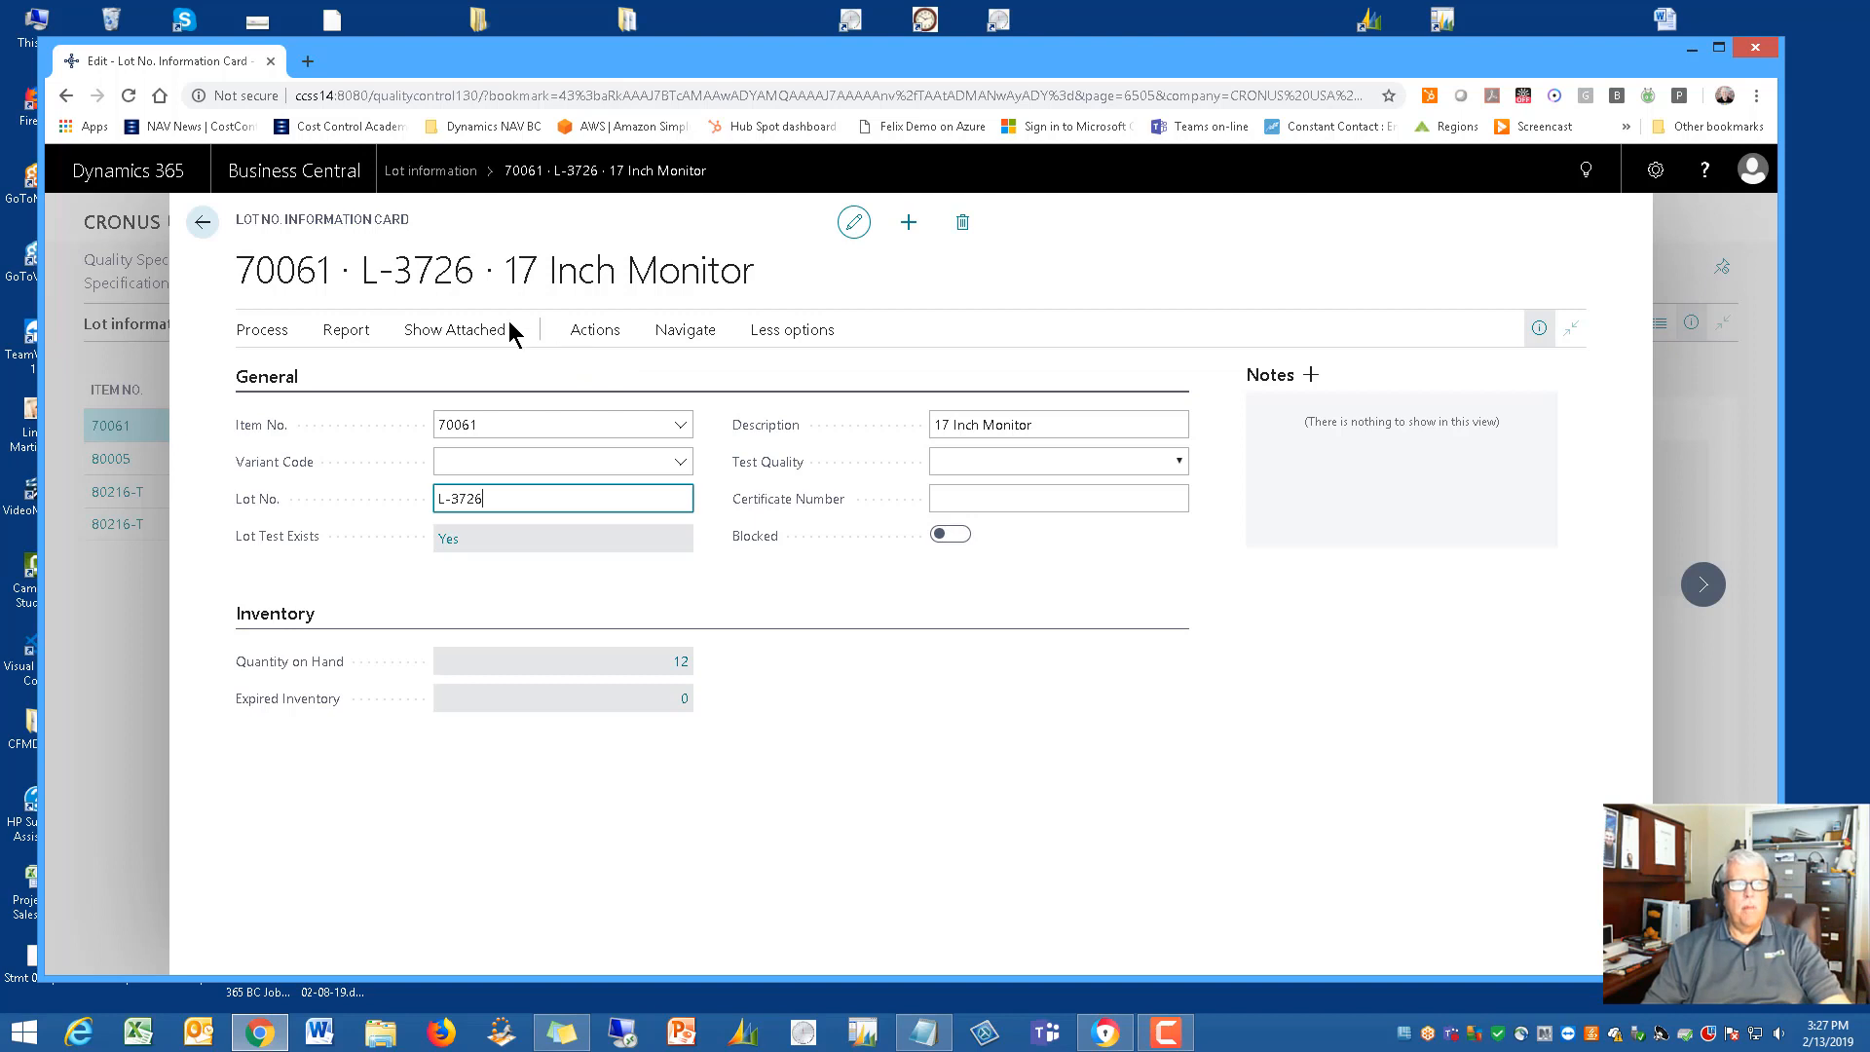
pyautogui.click(202, 222)
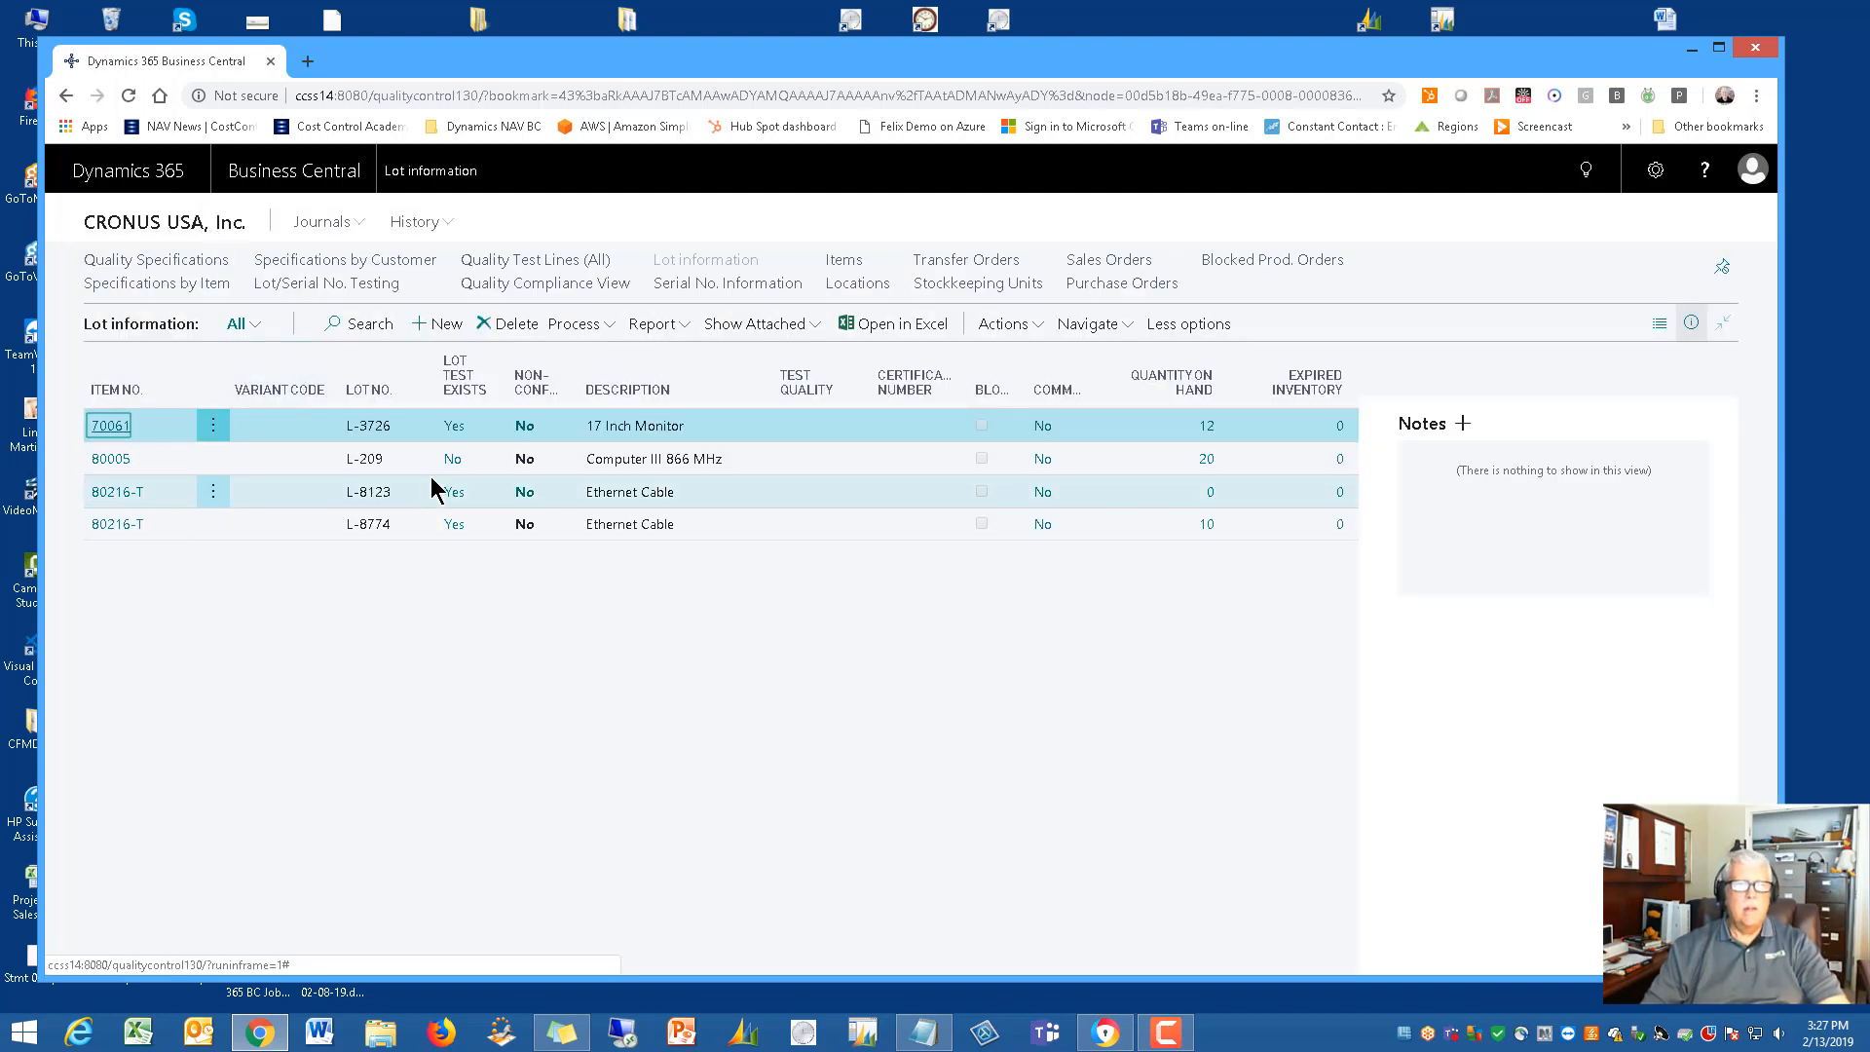
# Switch to the Quality Control Manual and read the rest of Lot Number Information and the flowchart of setup areas and workflow
pyautogui.click(1105, 1035)
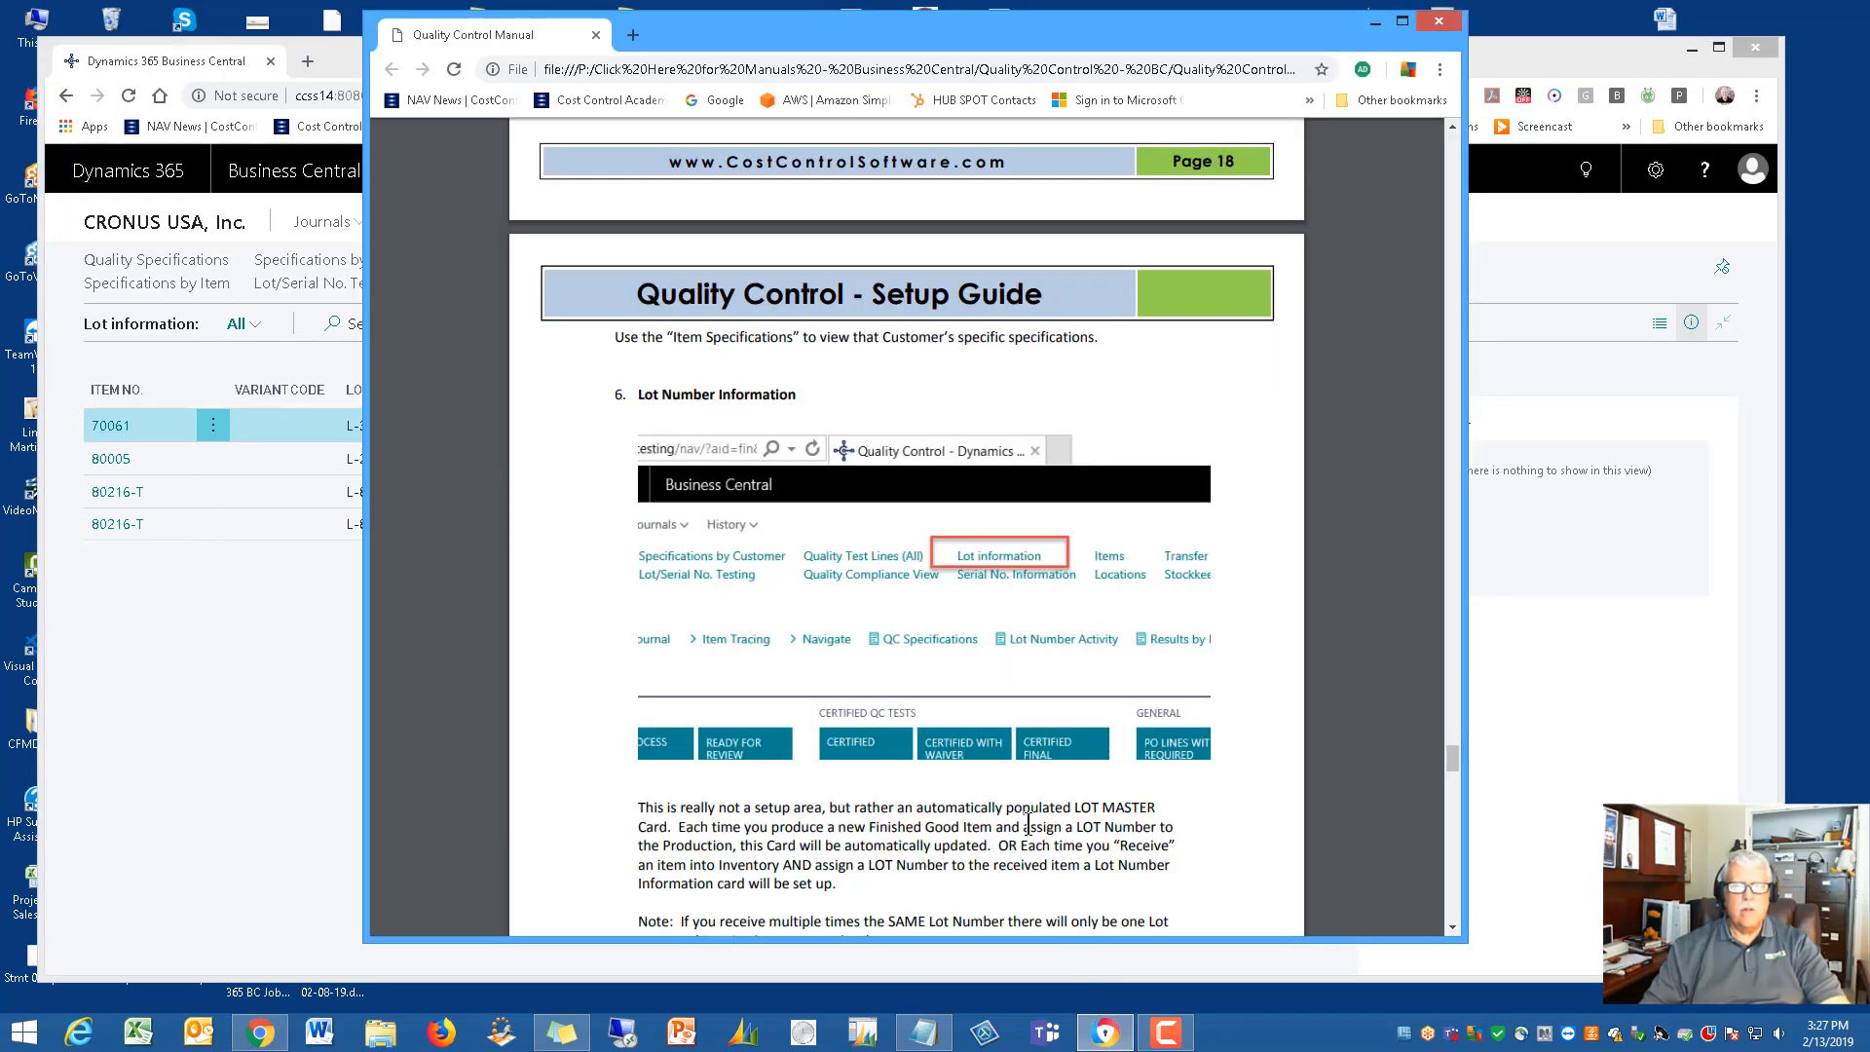
pyautogui.scroll(-2, 832, 584)
pyautogui.scroll(-7, 827, 589)
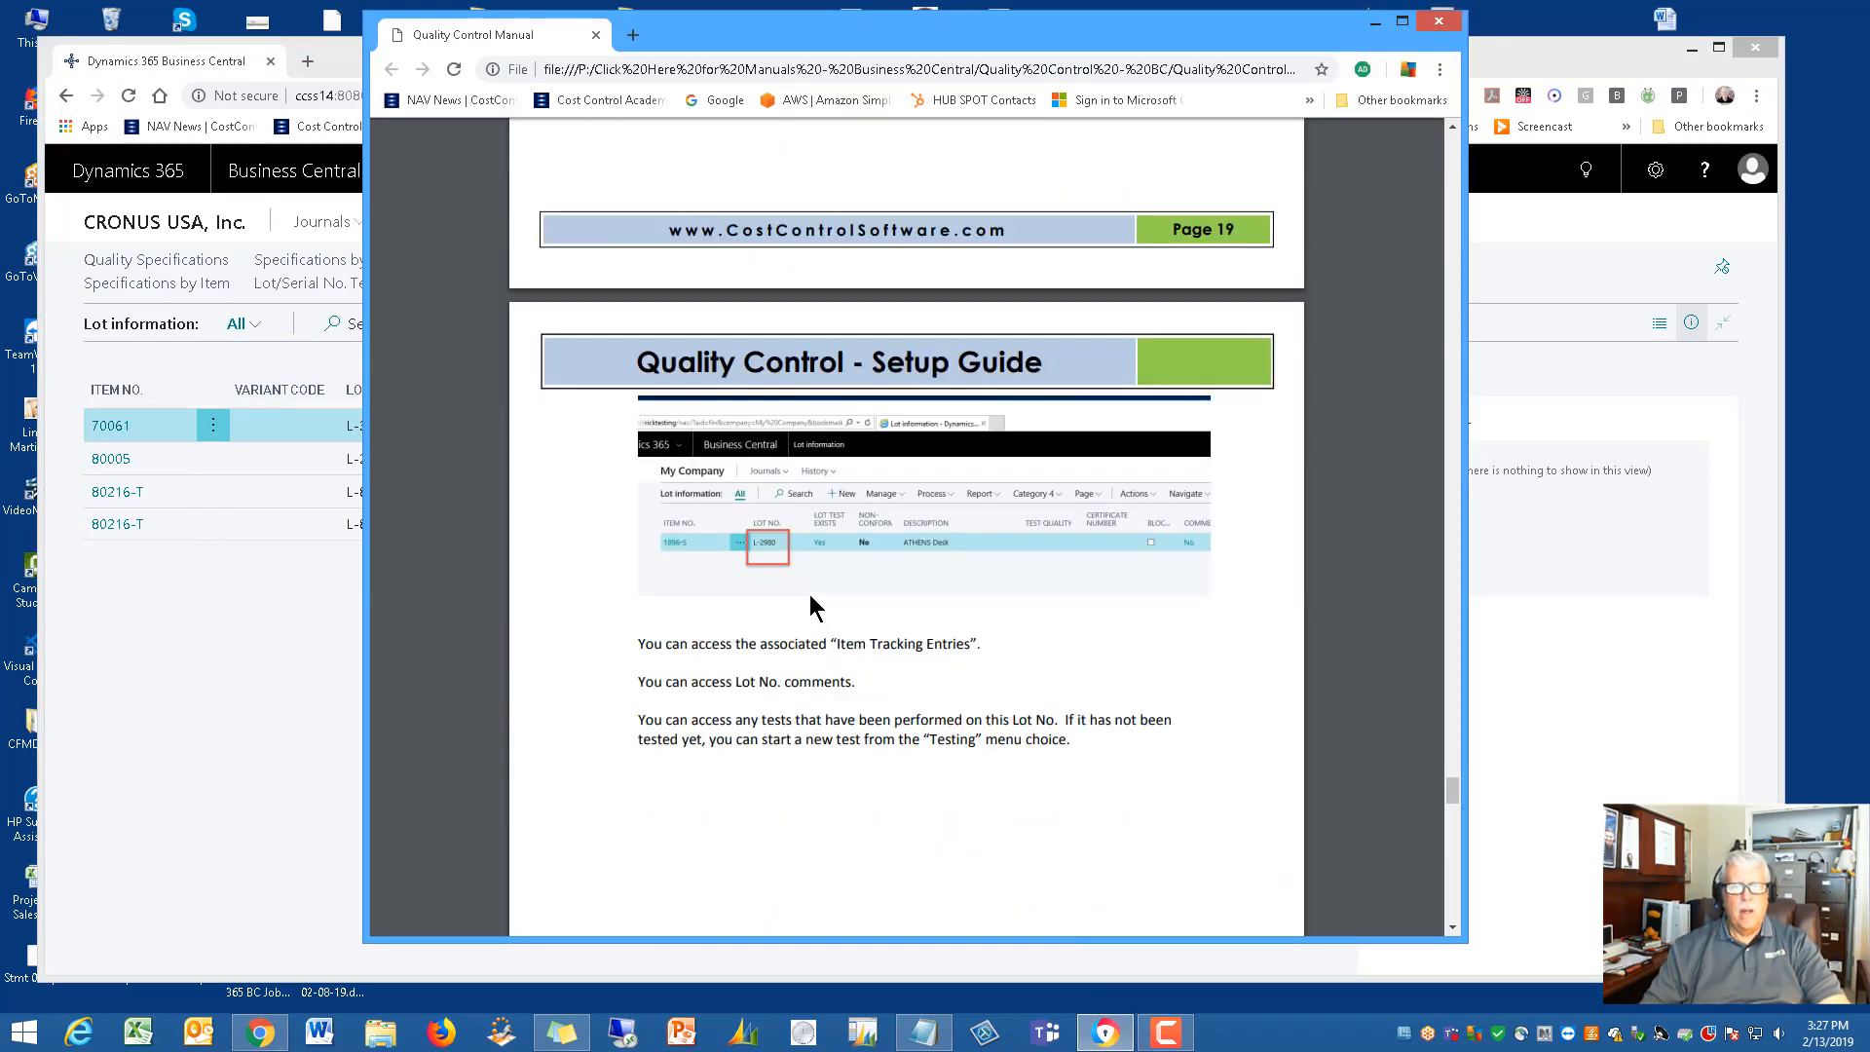
pyautogui.scroll(-6, 769, 638)
pyautogui.scroll(-4, 769, 637)
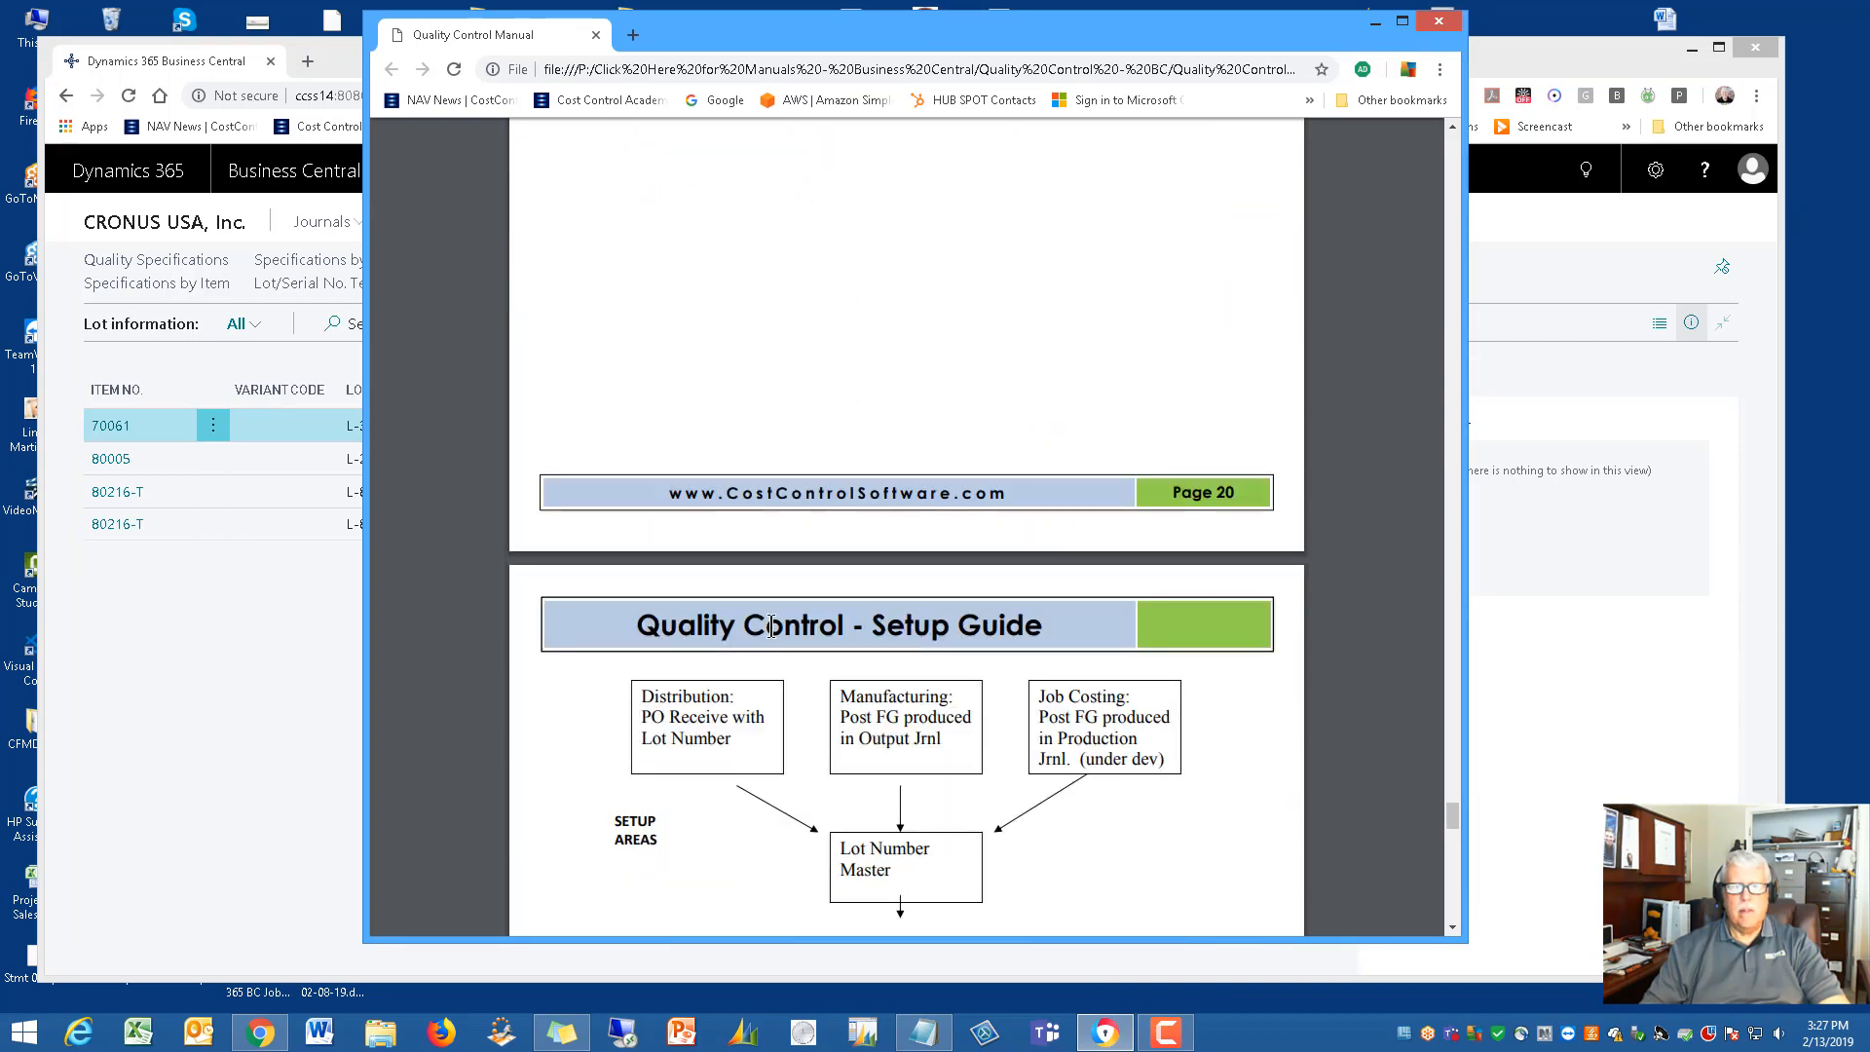
pyautogui.scroll(-1, 772, 617)
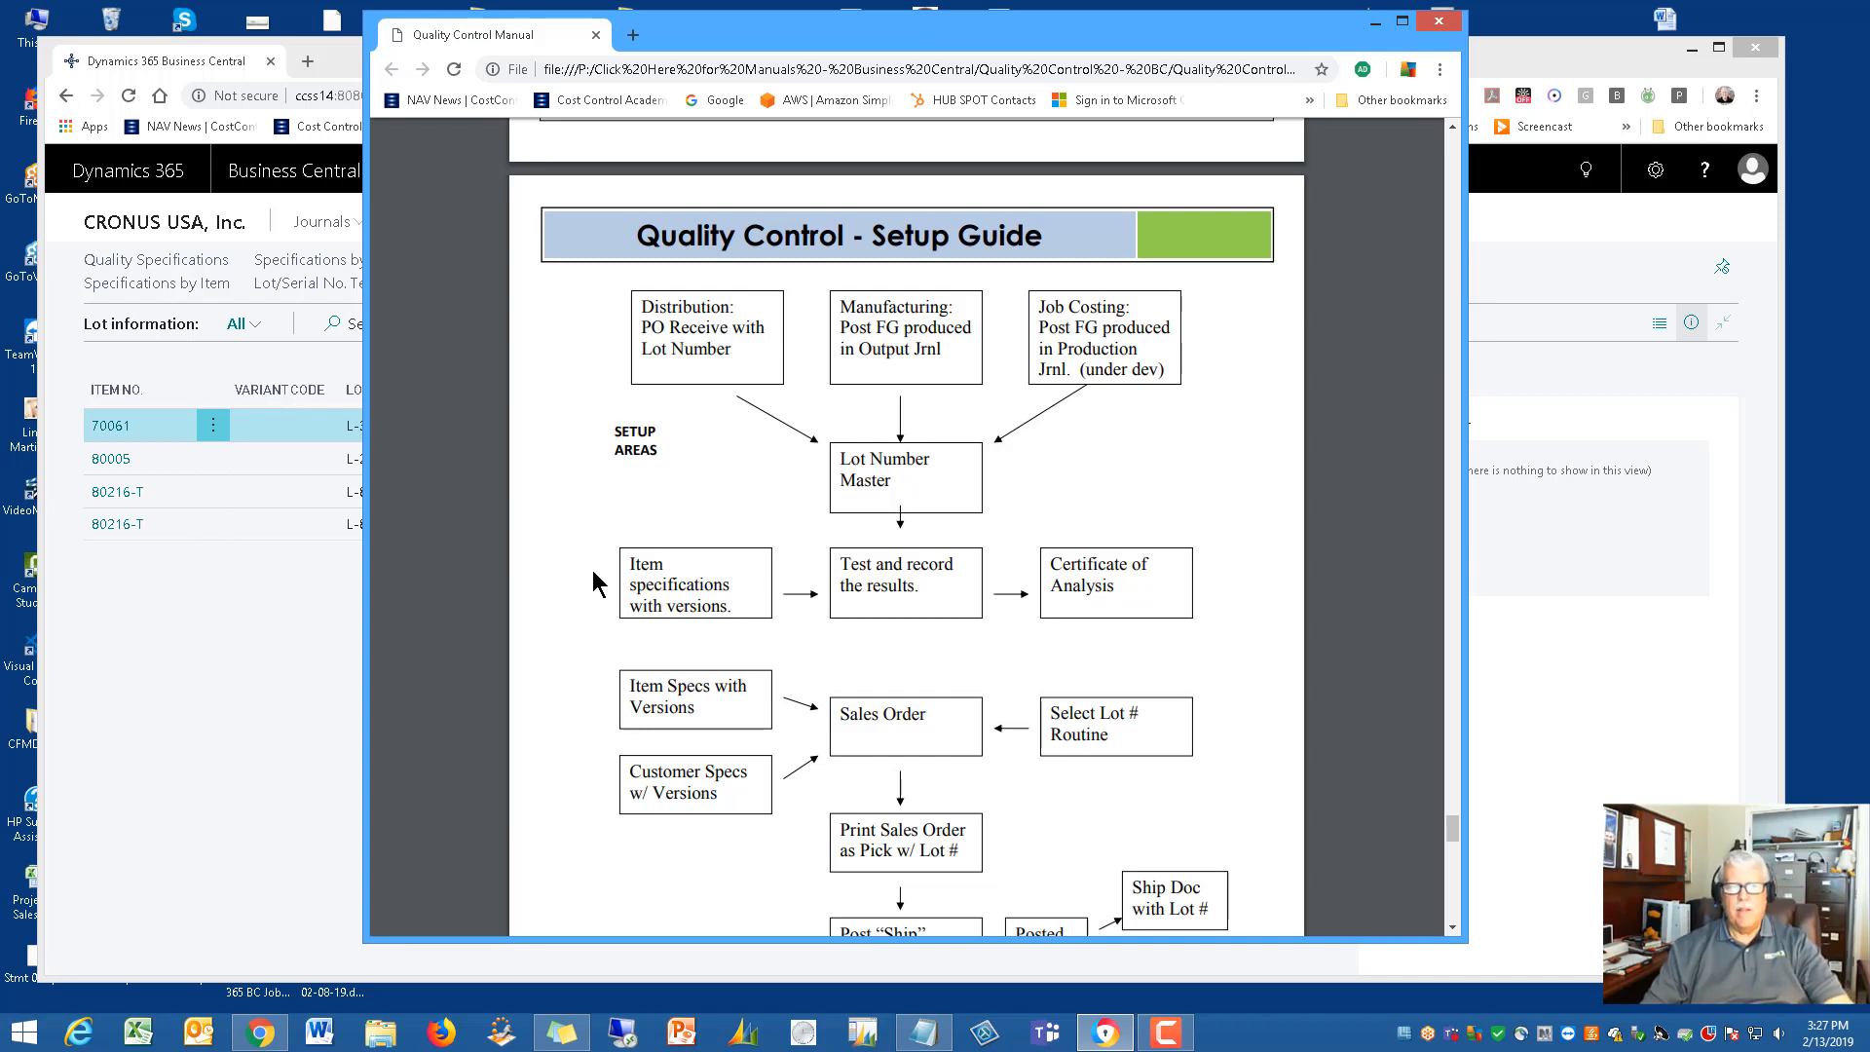
pyautogui.scroll(-1, 596, 545)
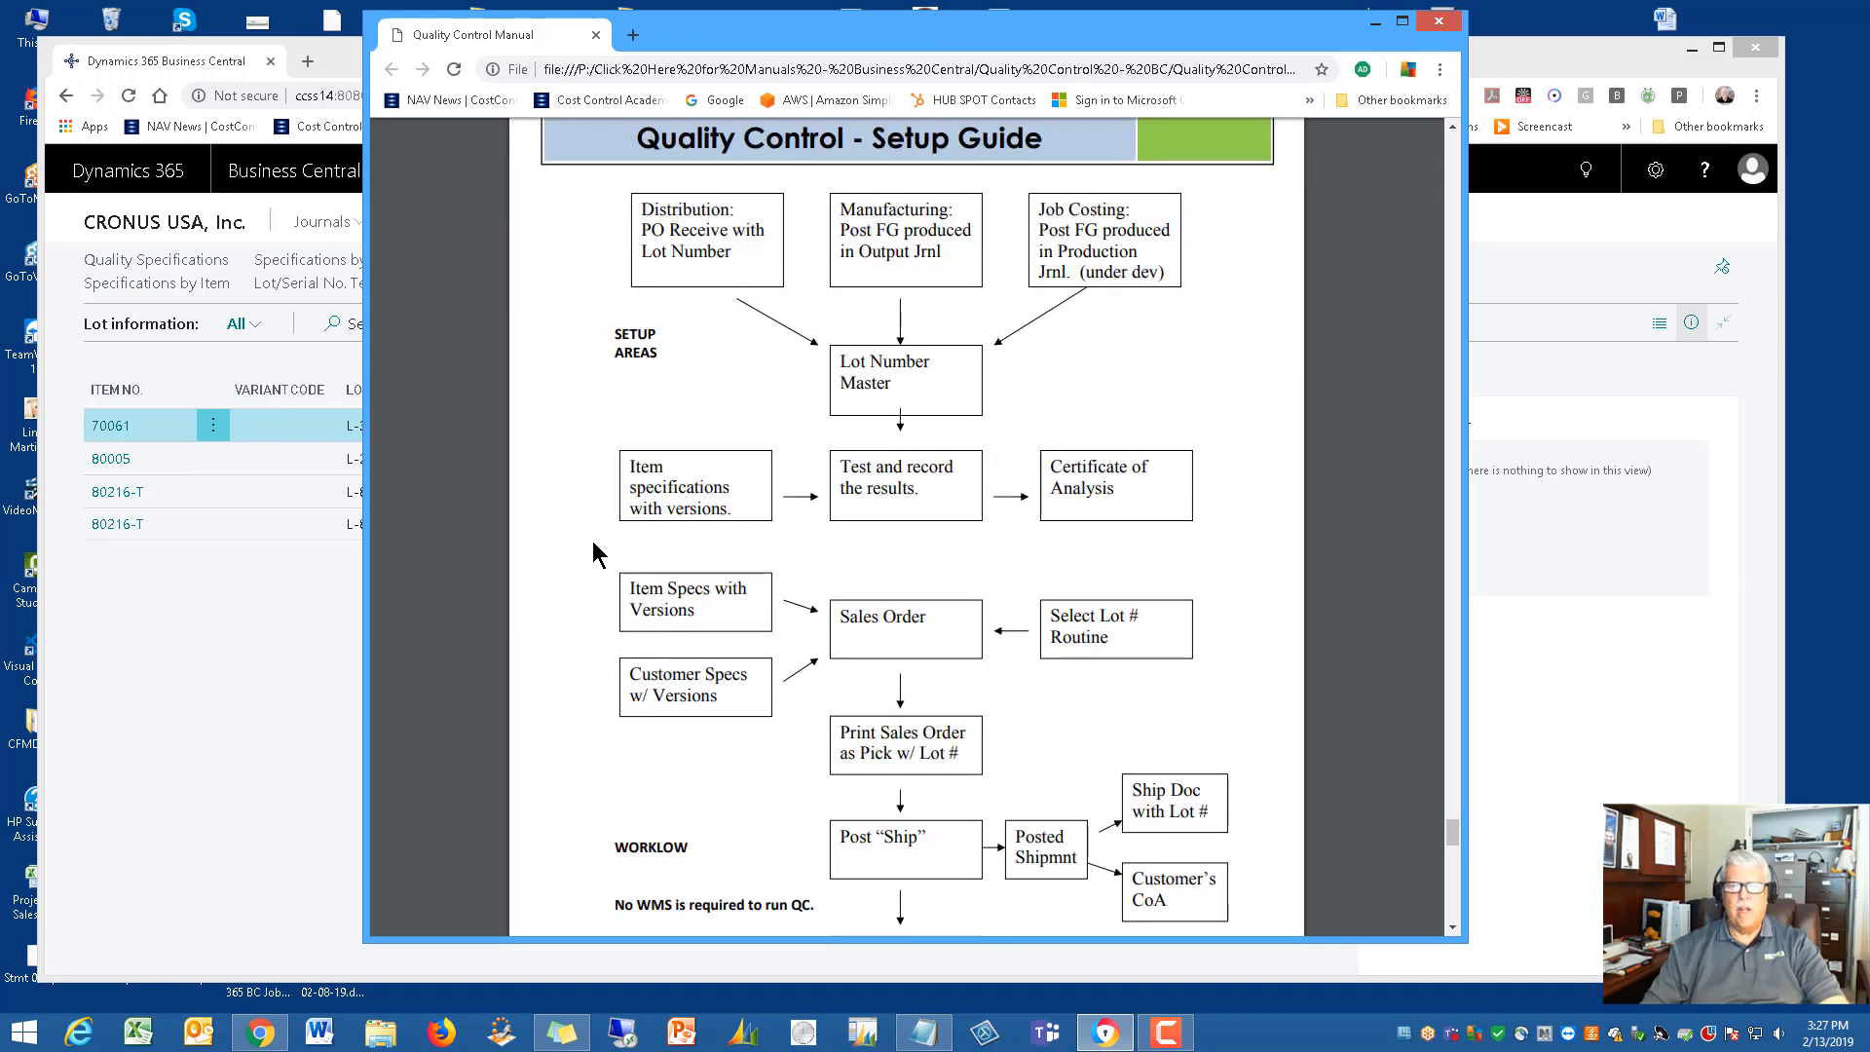
pyautogui.scroll(-1, 587, 574)
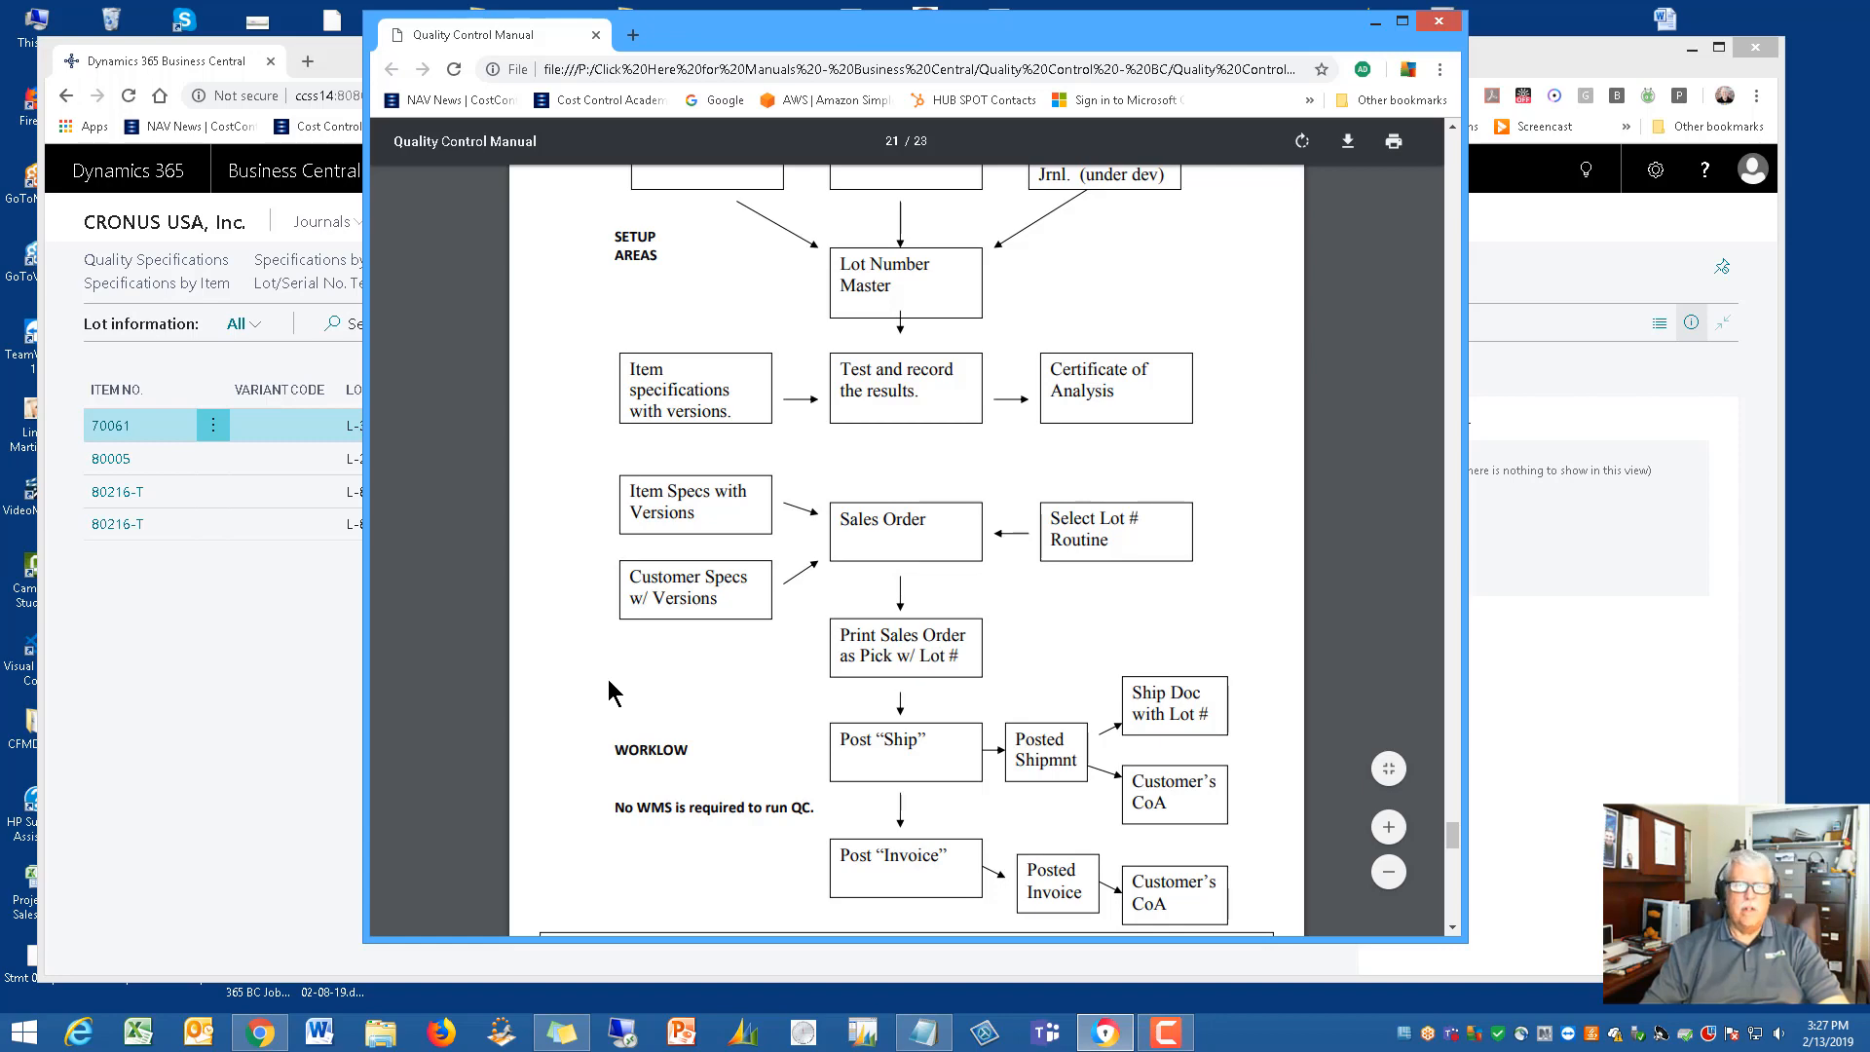
# Read the manual's closing Security and Support pages, including the publisher's contact details
pyautogui.scroll(-6, 614, 662)
pyautogui.scroll(-1, 613, 662)
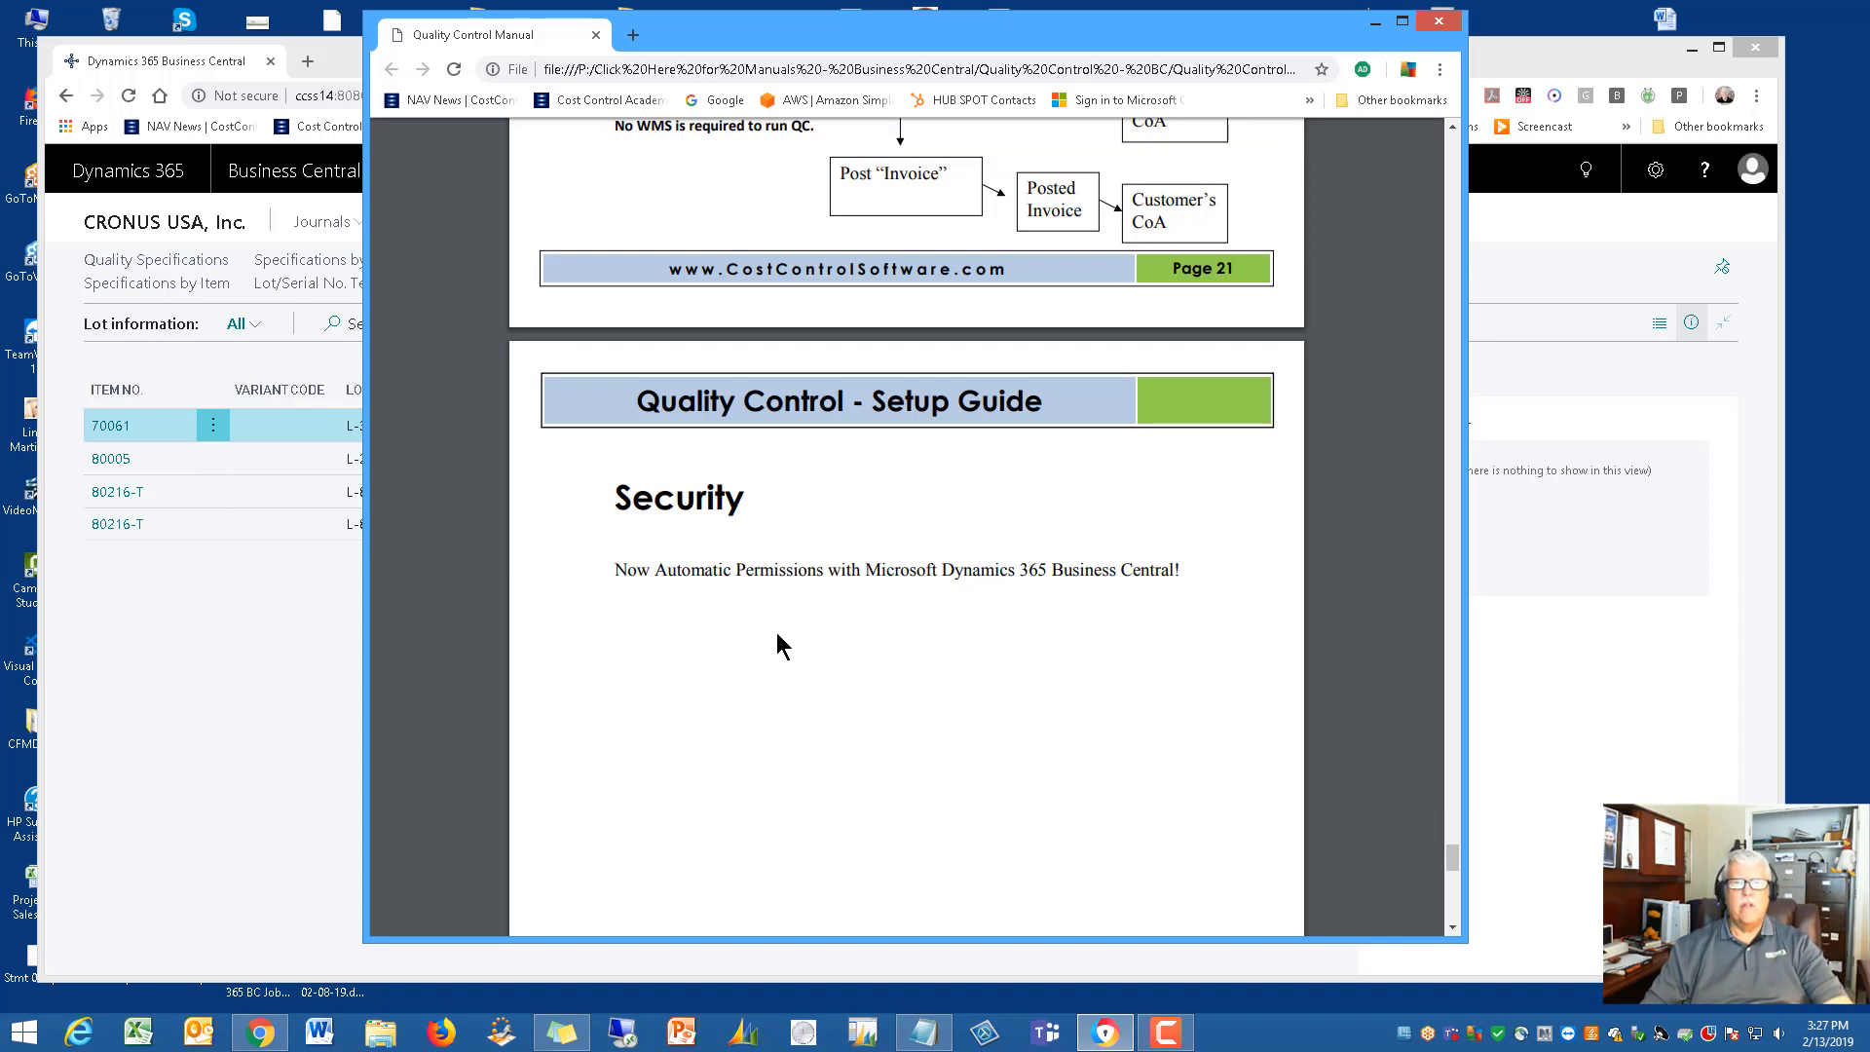
pyautogui.scroll(-6, 803, 629)
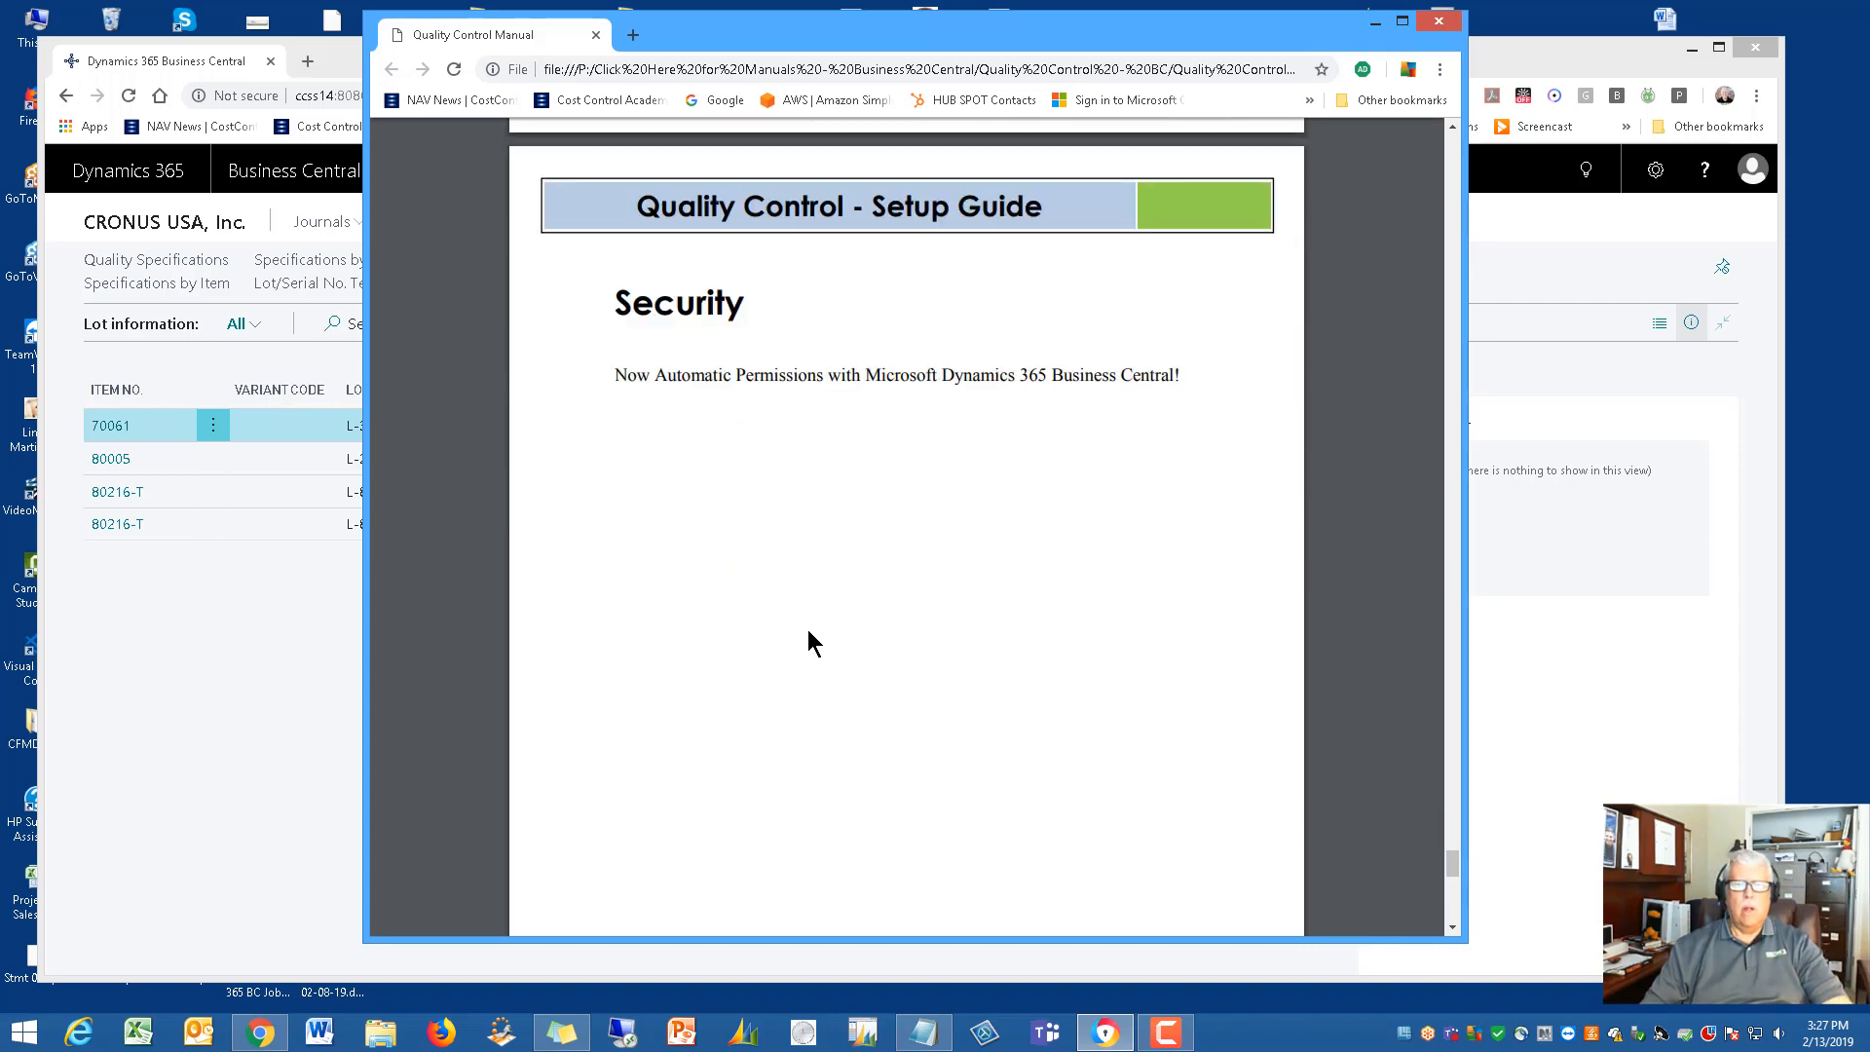
pyautogui.scroll(-5, 842, 591)
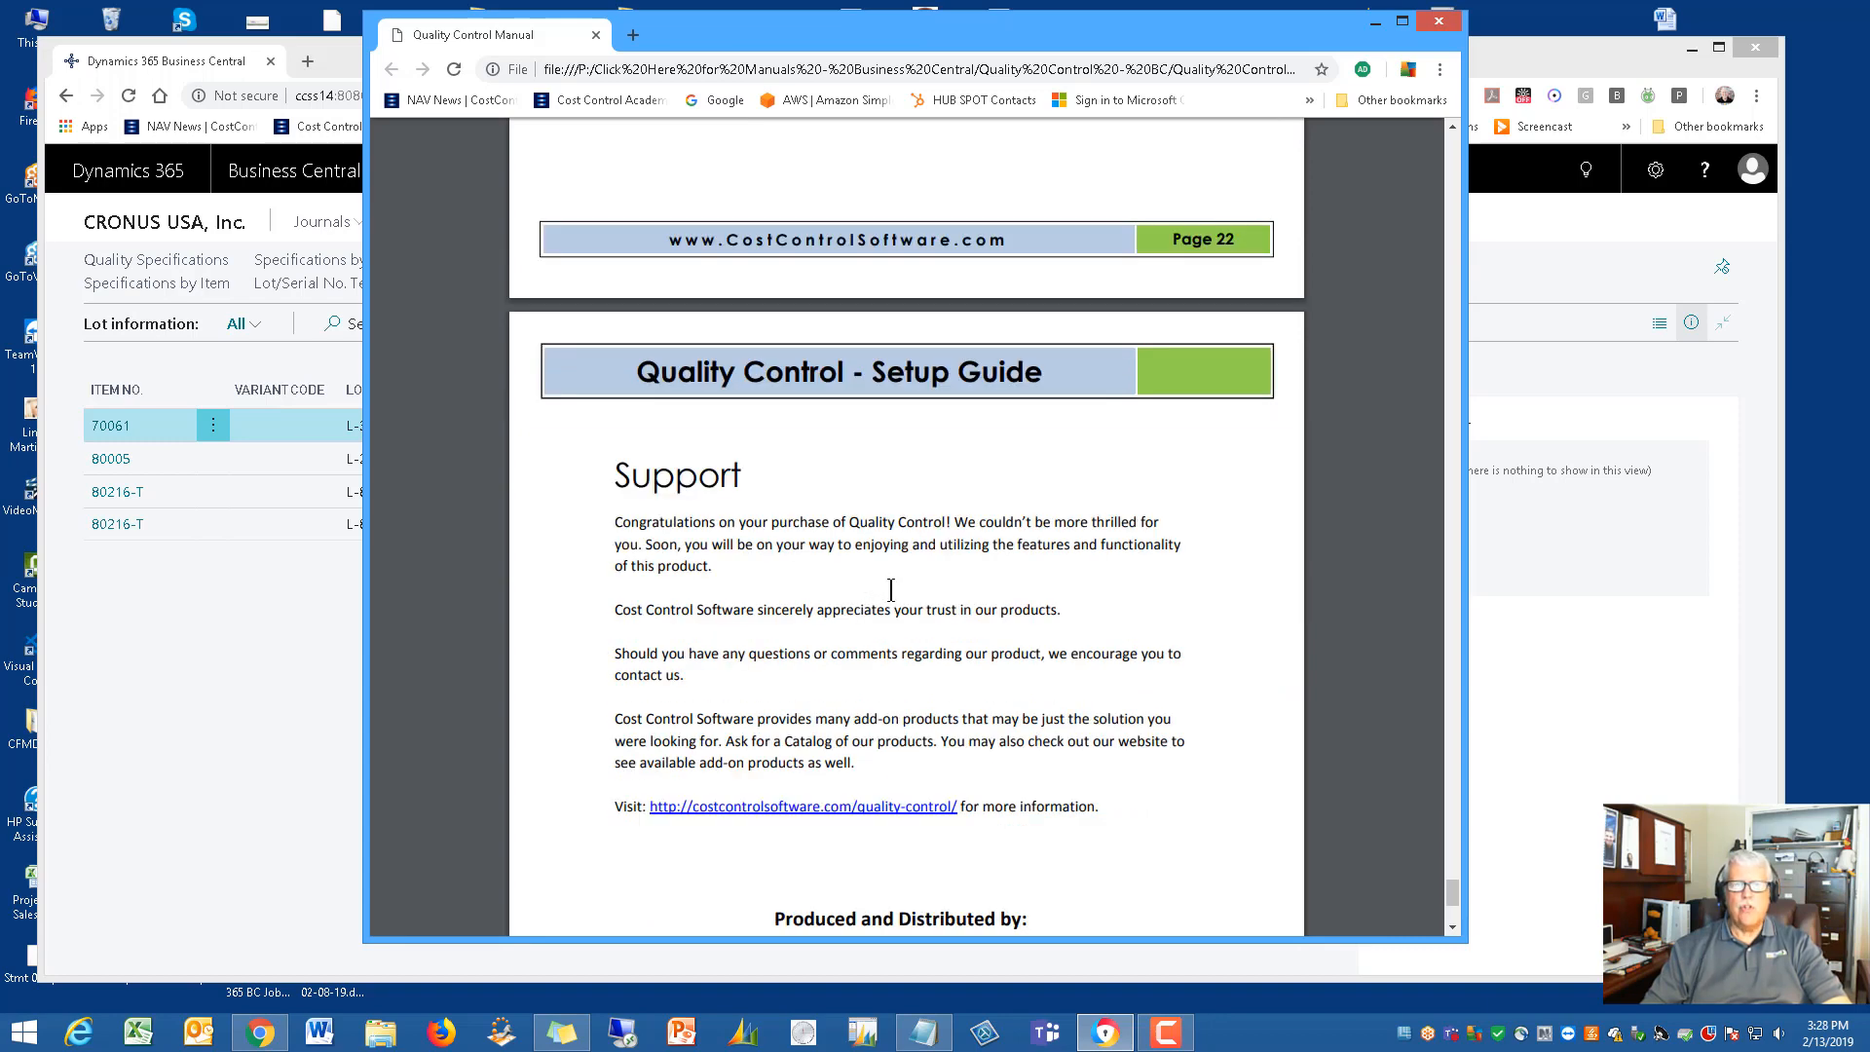
pyautogui.scroll(-1, 890, 589)
pyautogui.scroll(-1, 899, 553)
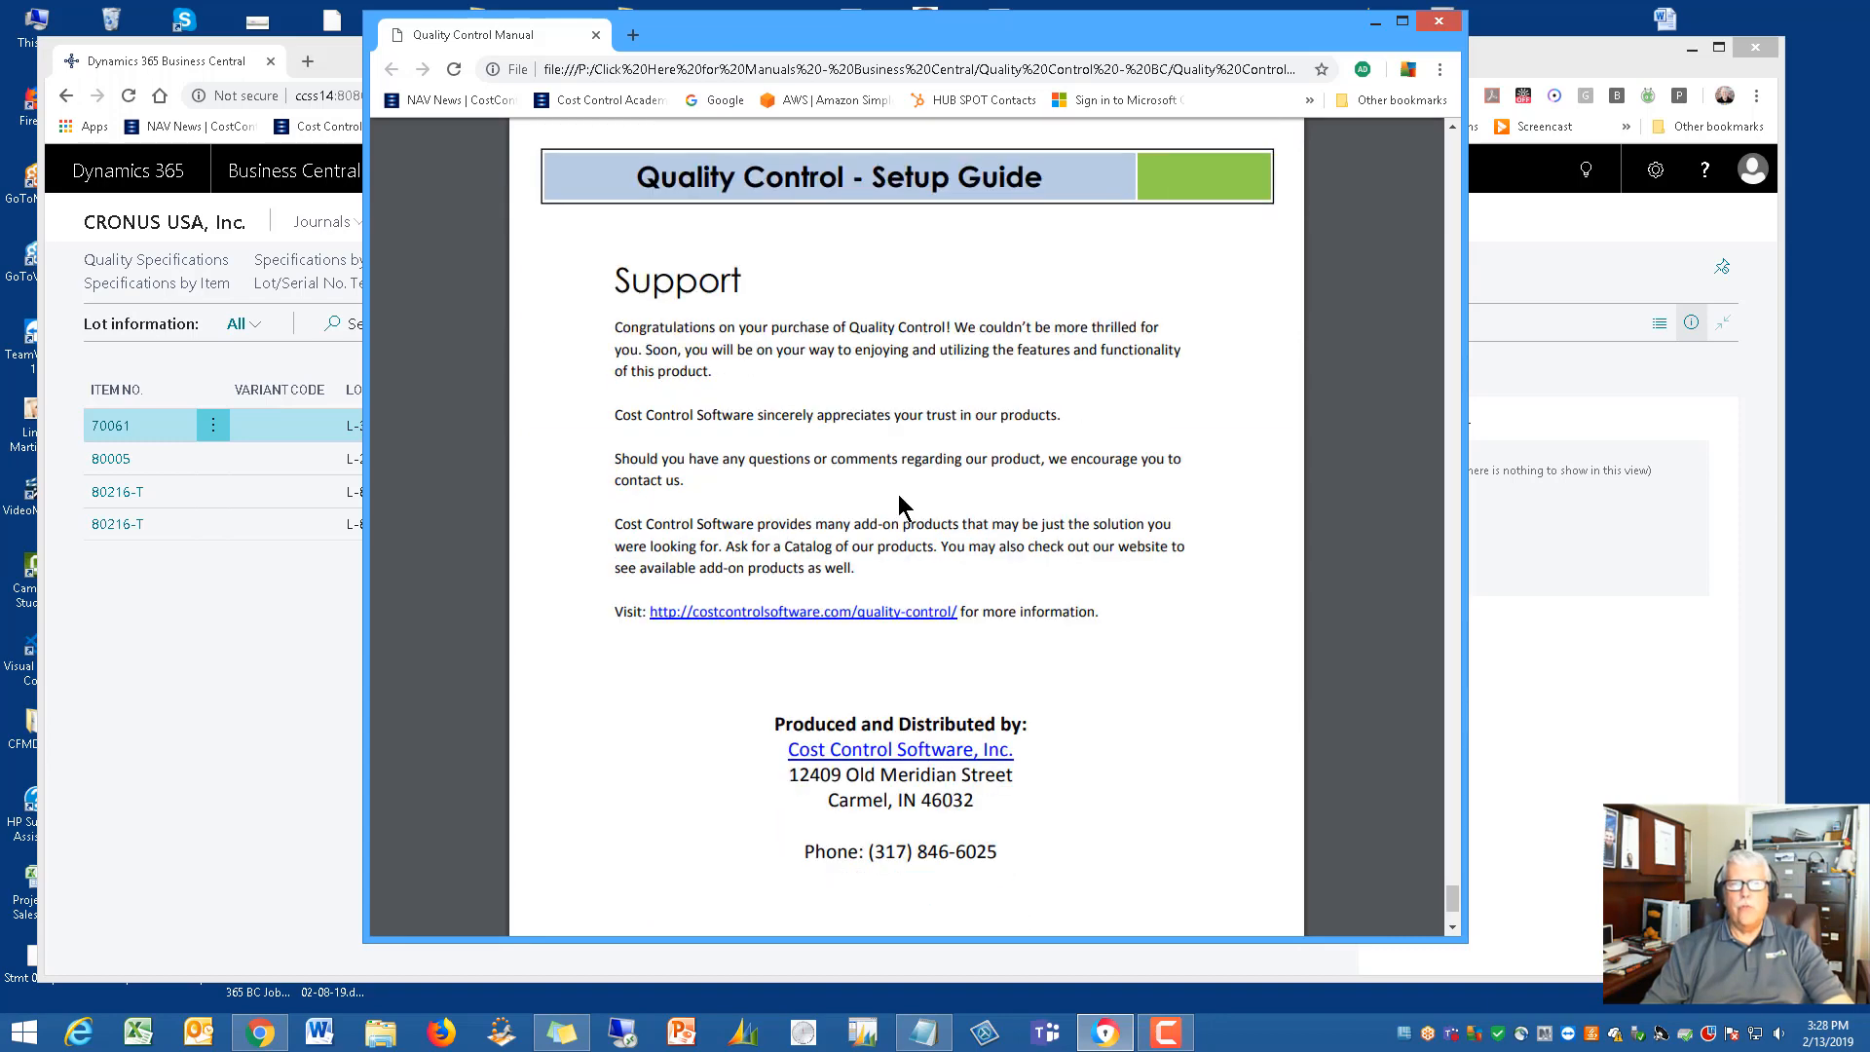